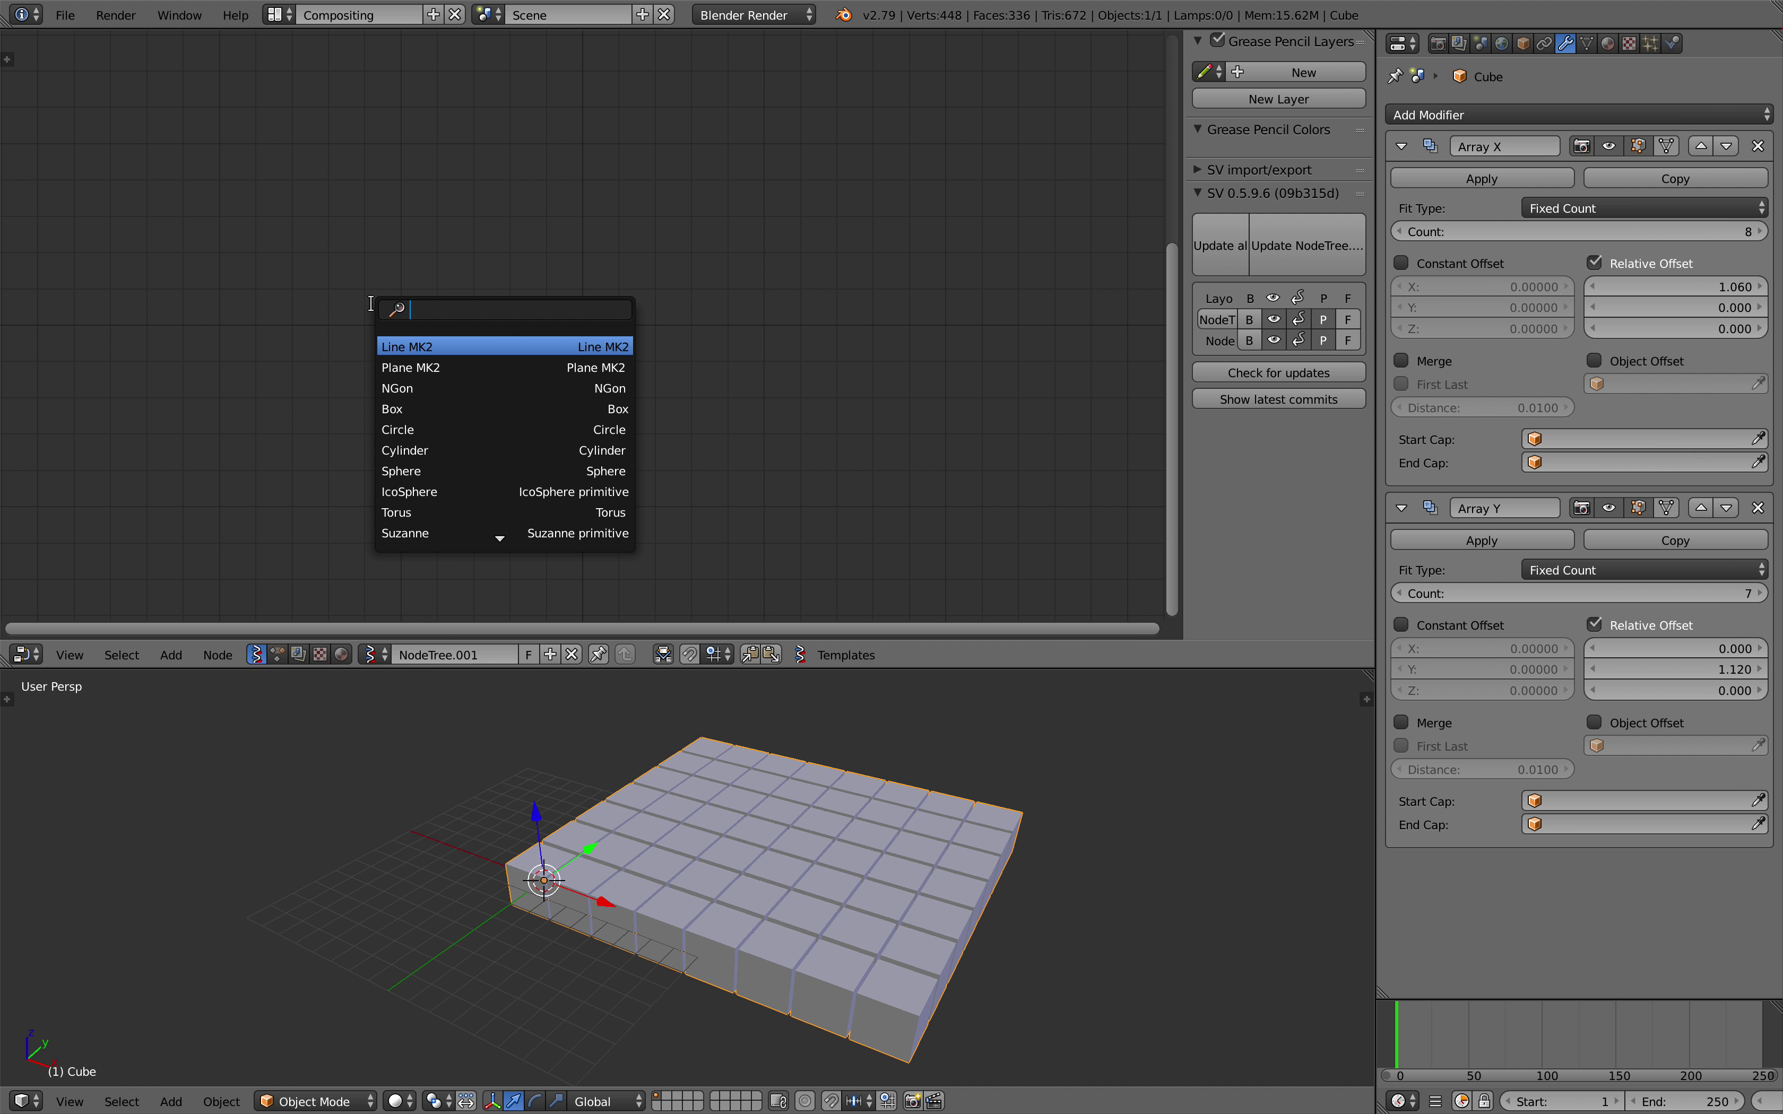
# - Add an Objects in mk3 node to the node tree and load the selected Cube into it
pyautogui.write('objects')
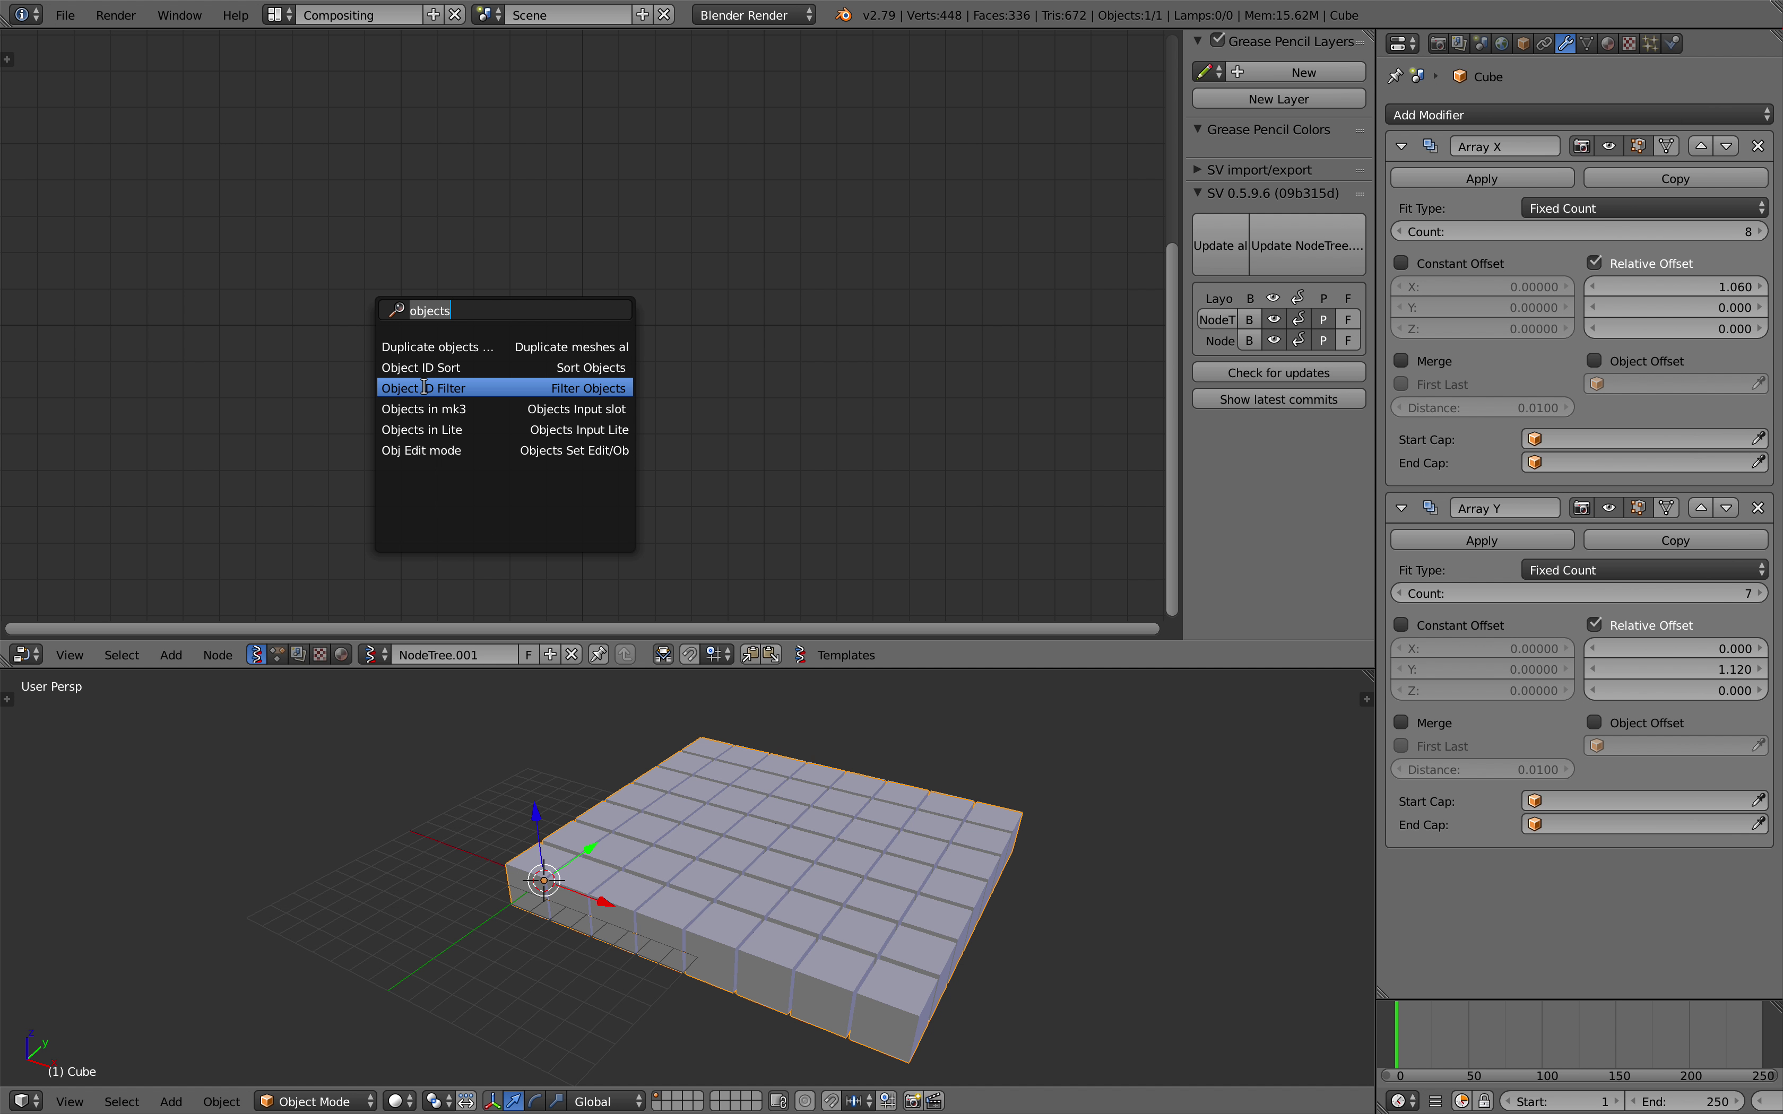
pyautogui.write(' i')
pyautogui.press('Return')
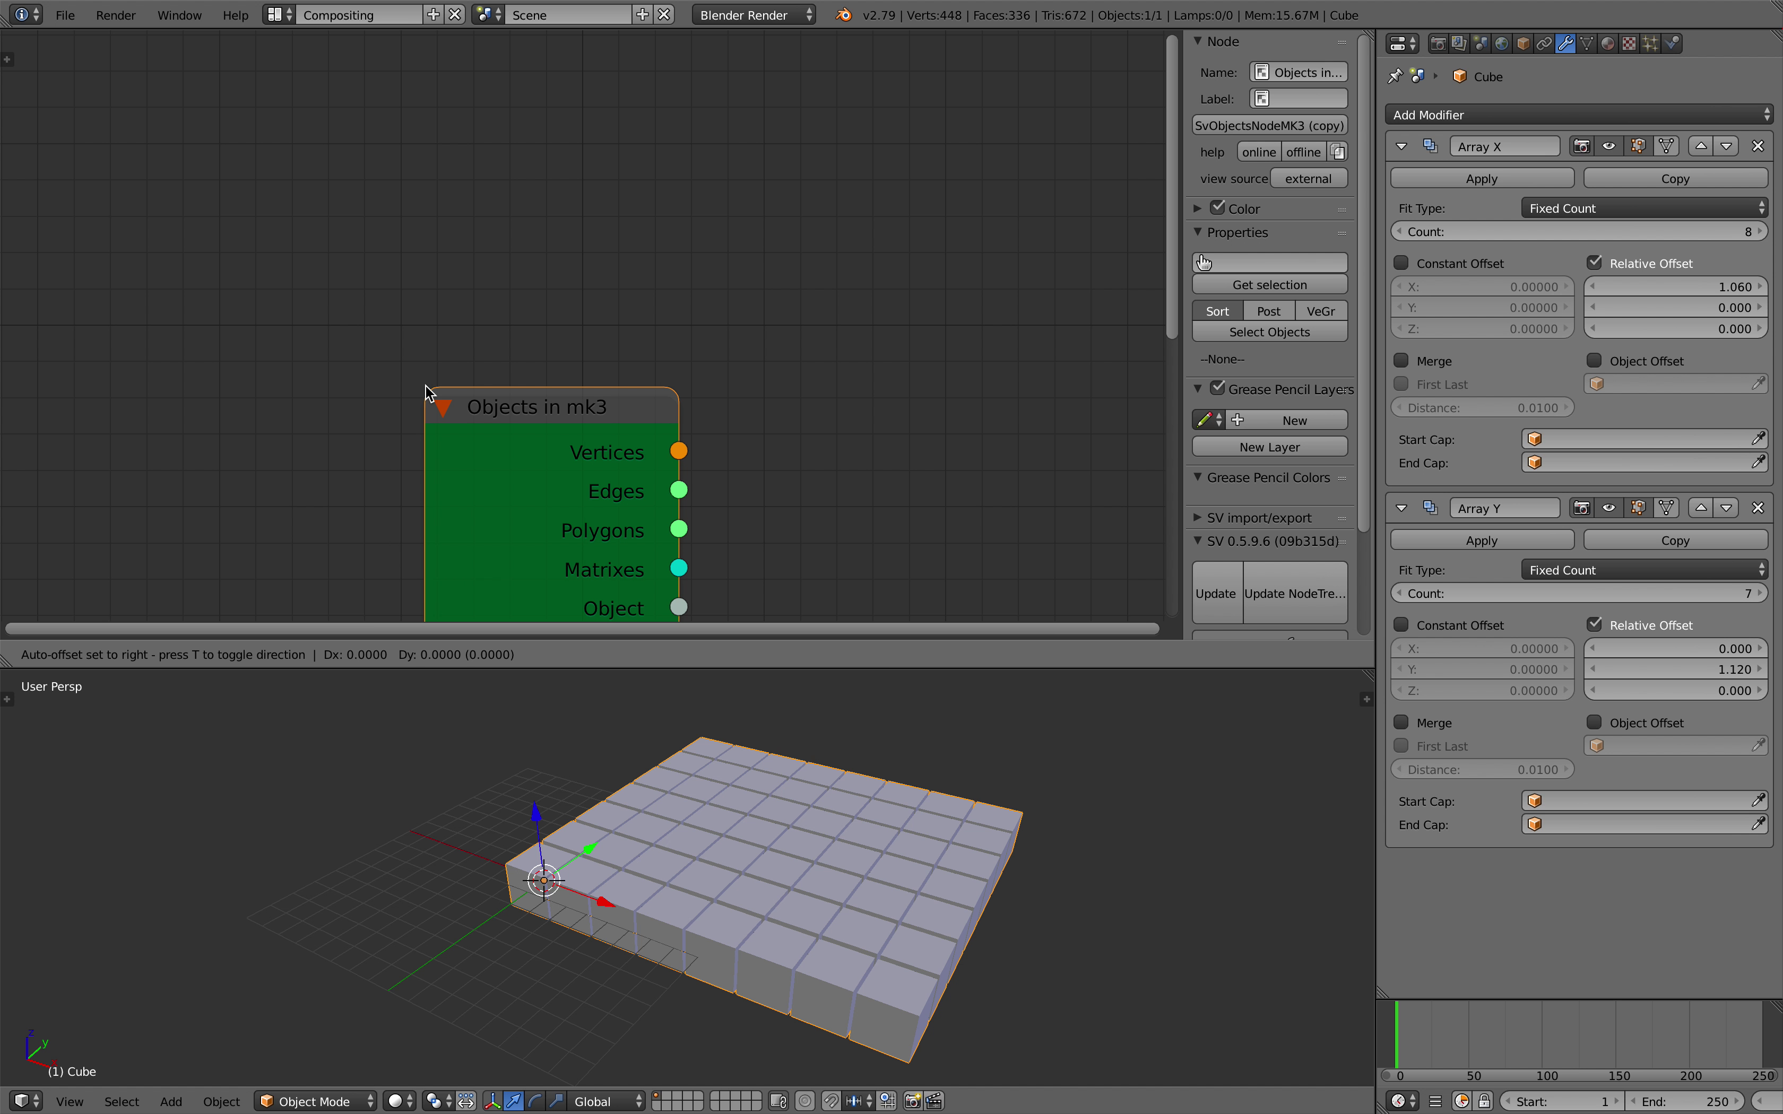
pyautogui.click(252, 205)
pyautogui.scroll(-3, 700, 471)
pyautogui.moveTo(700, 468); pyautogui.dragTo(590, 405, button='middle')
pyautogui.moveTo(401, 354); pyautogui.dragTo(345, 358, button='middle')
pyautogui.moveTo(574, 315); pyautogui.dragTo(570, 308, button='middle')
# - Add an Object ID Set MK2 node and connect the Objects in node's Object output to its Objects input
pyautogui.hotkey('shift', 'a')
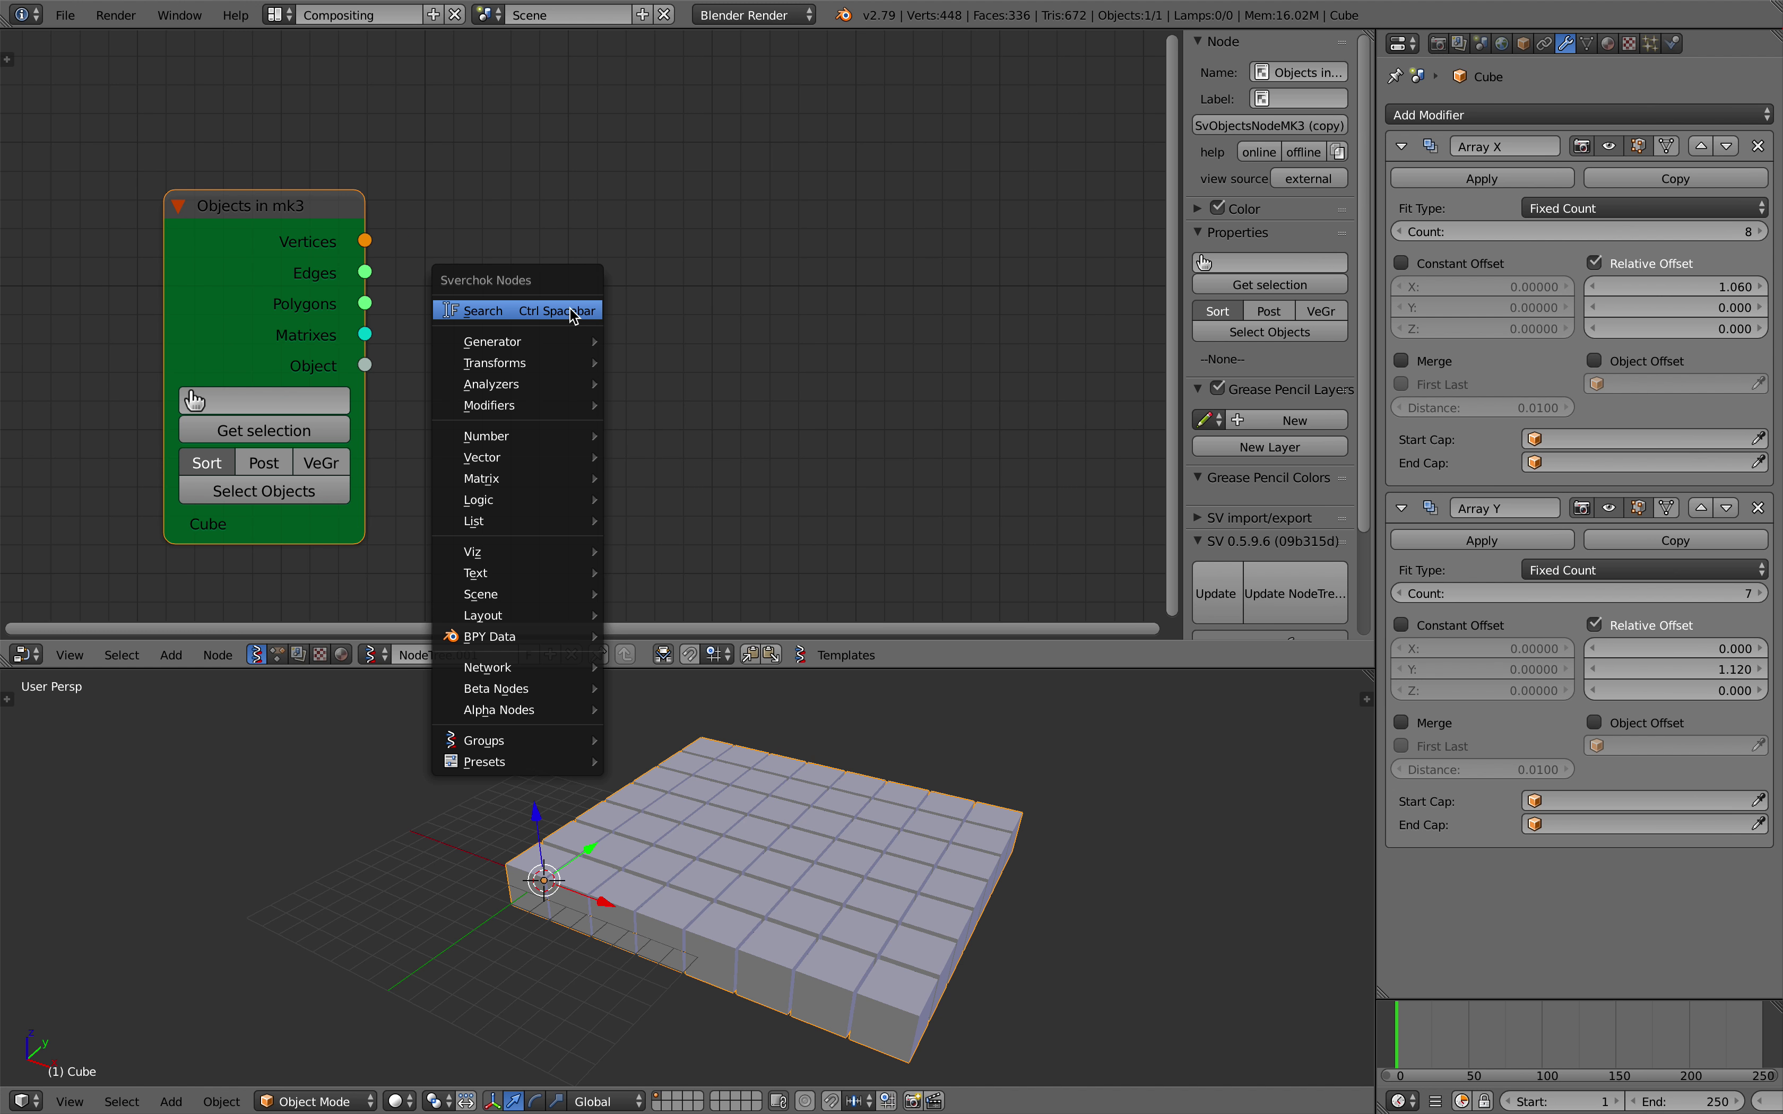
pyautogui.click(572, 313)
pyautogui.write('object id')
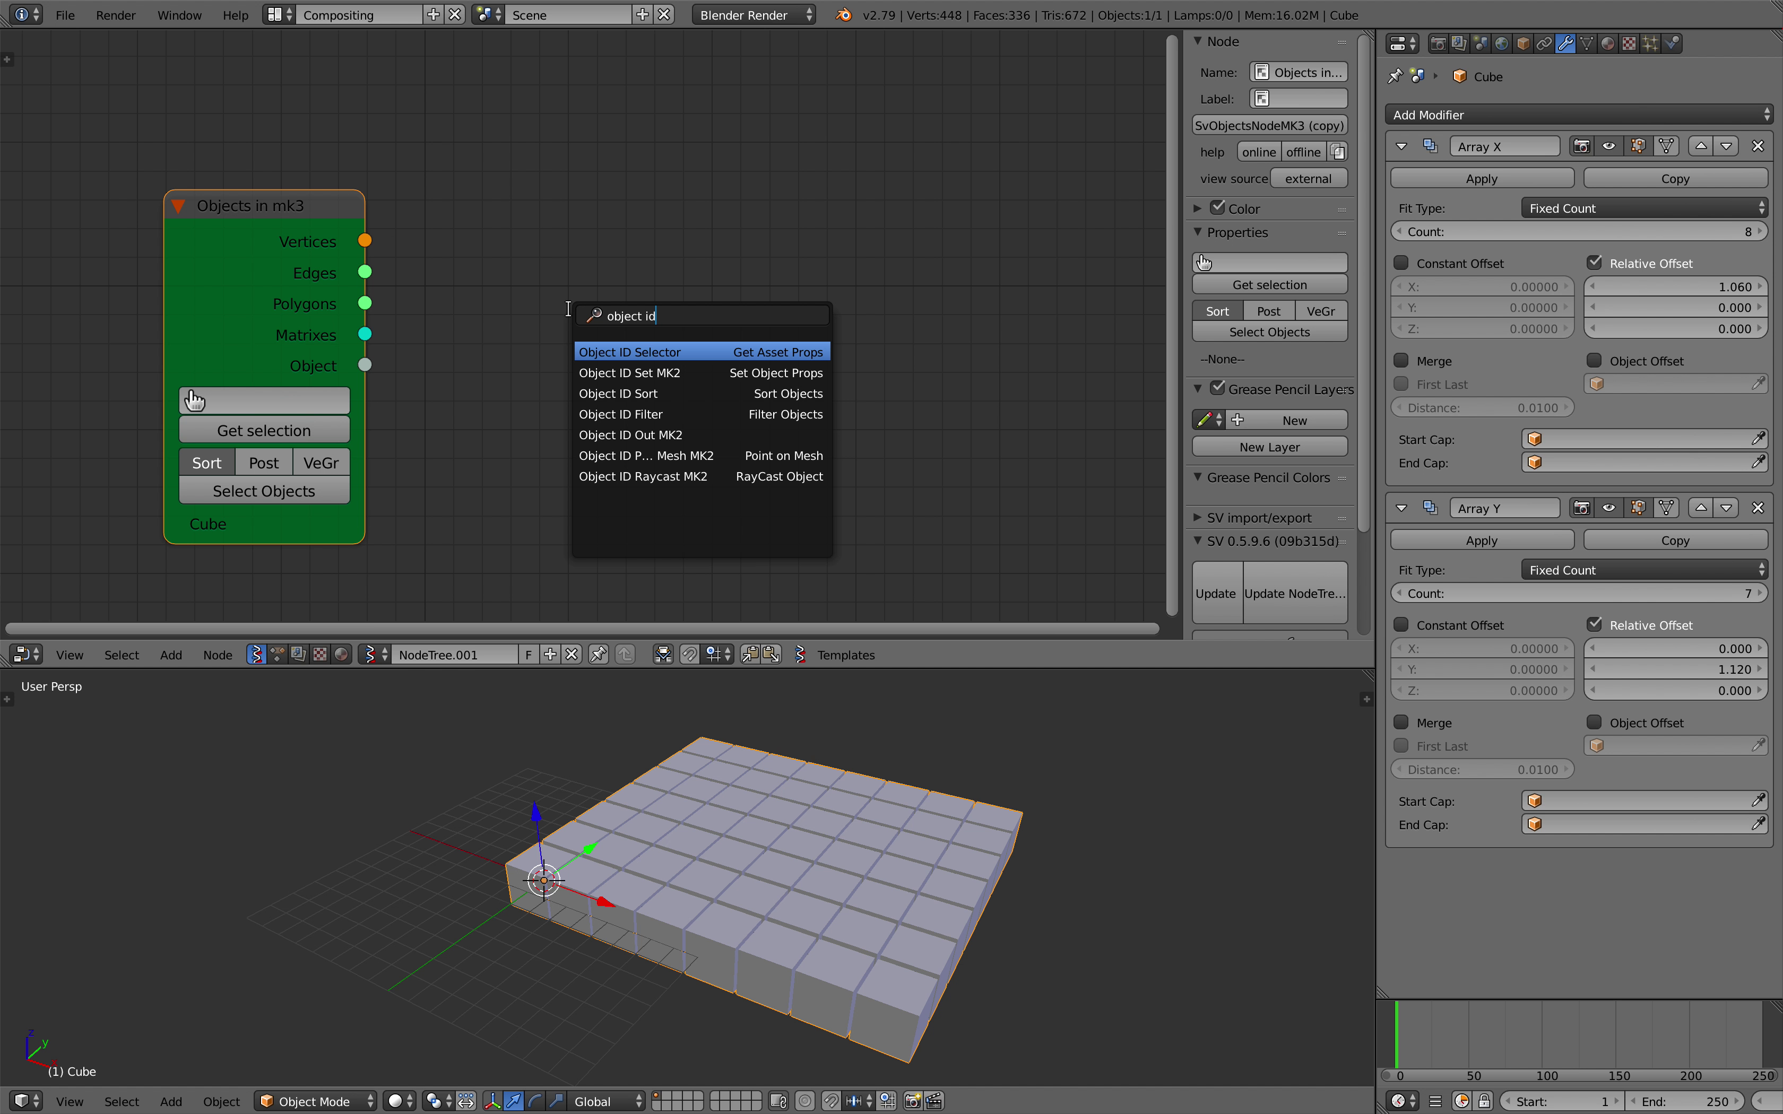
pyautogui.press('Down')
pyautogui.press('Return')
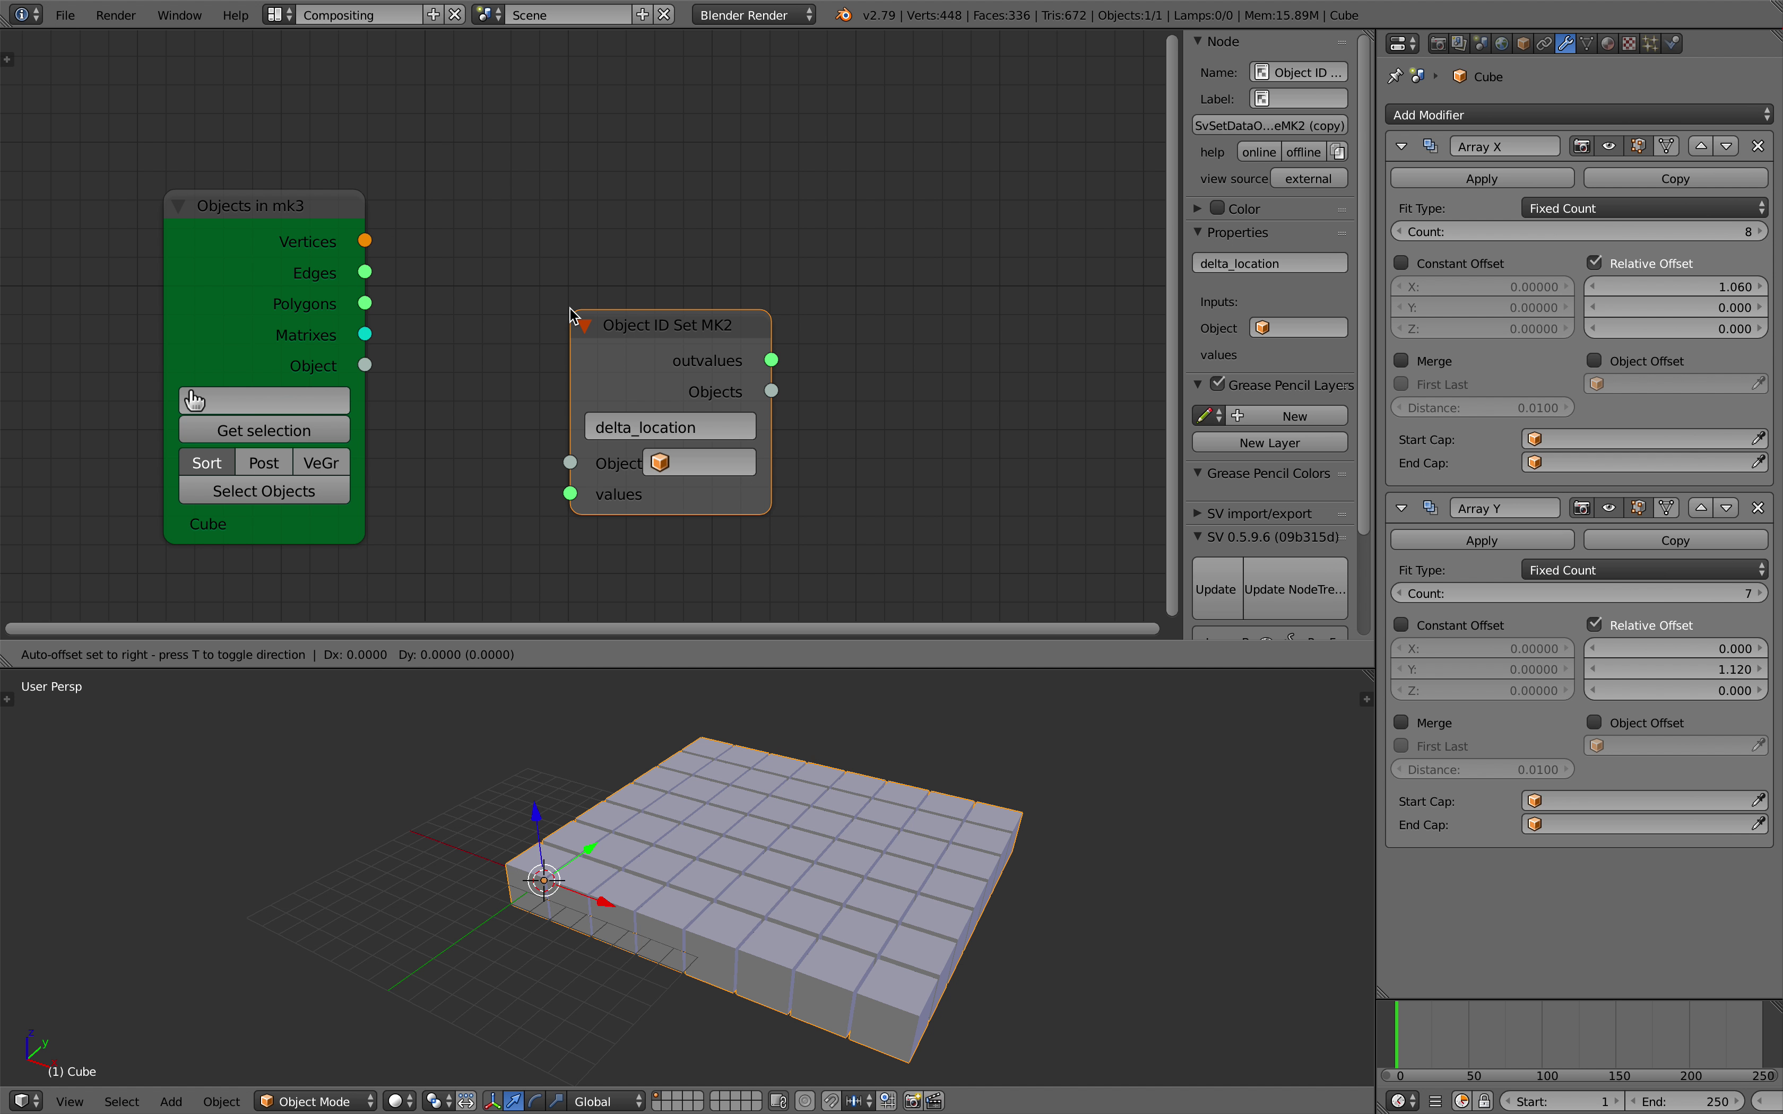
pyautogui.click(615, 206)
pyautogui.moveTo(365, 364); pyautogui.dragTo(617, 353)
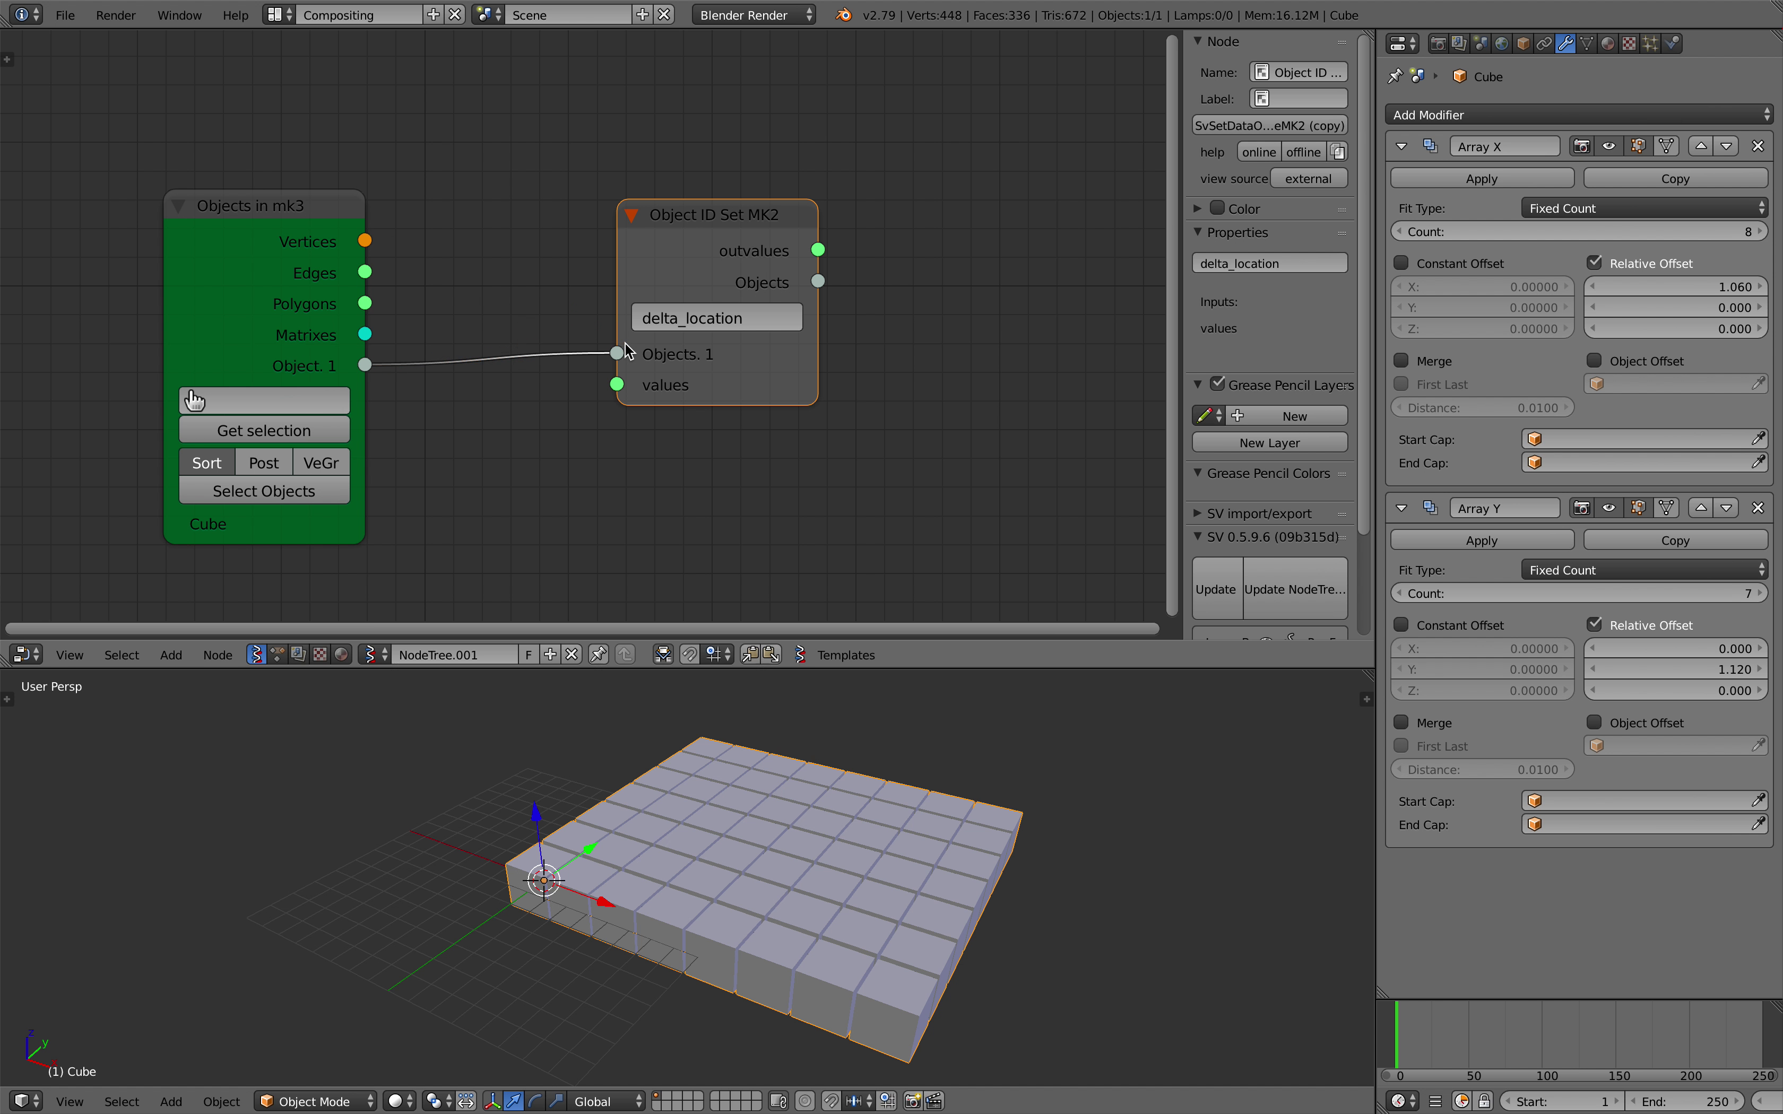
pyautogui.moveTo(767, 736); pyautogui.dragTo(776, 741, button='middle')
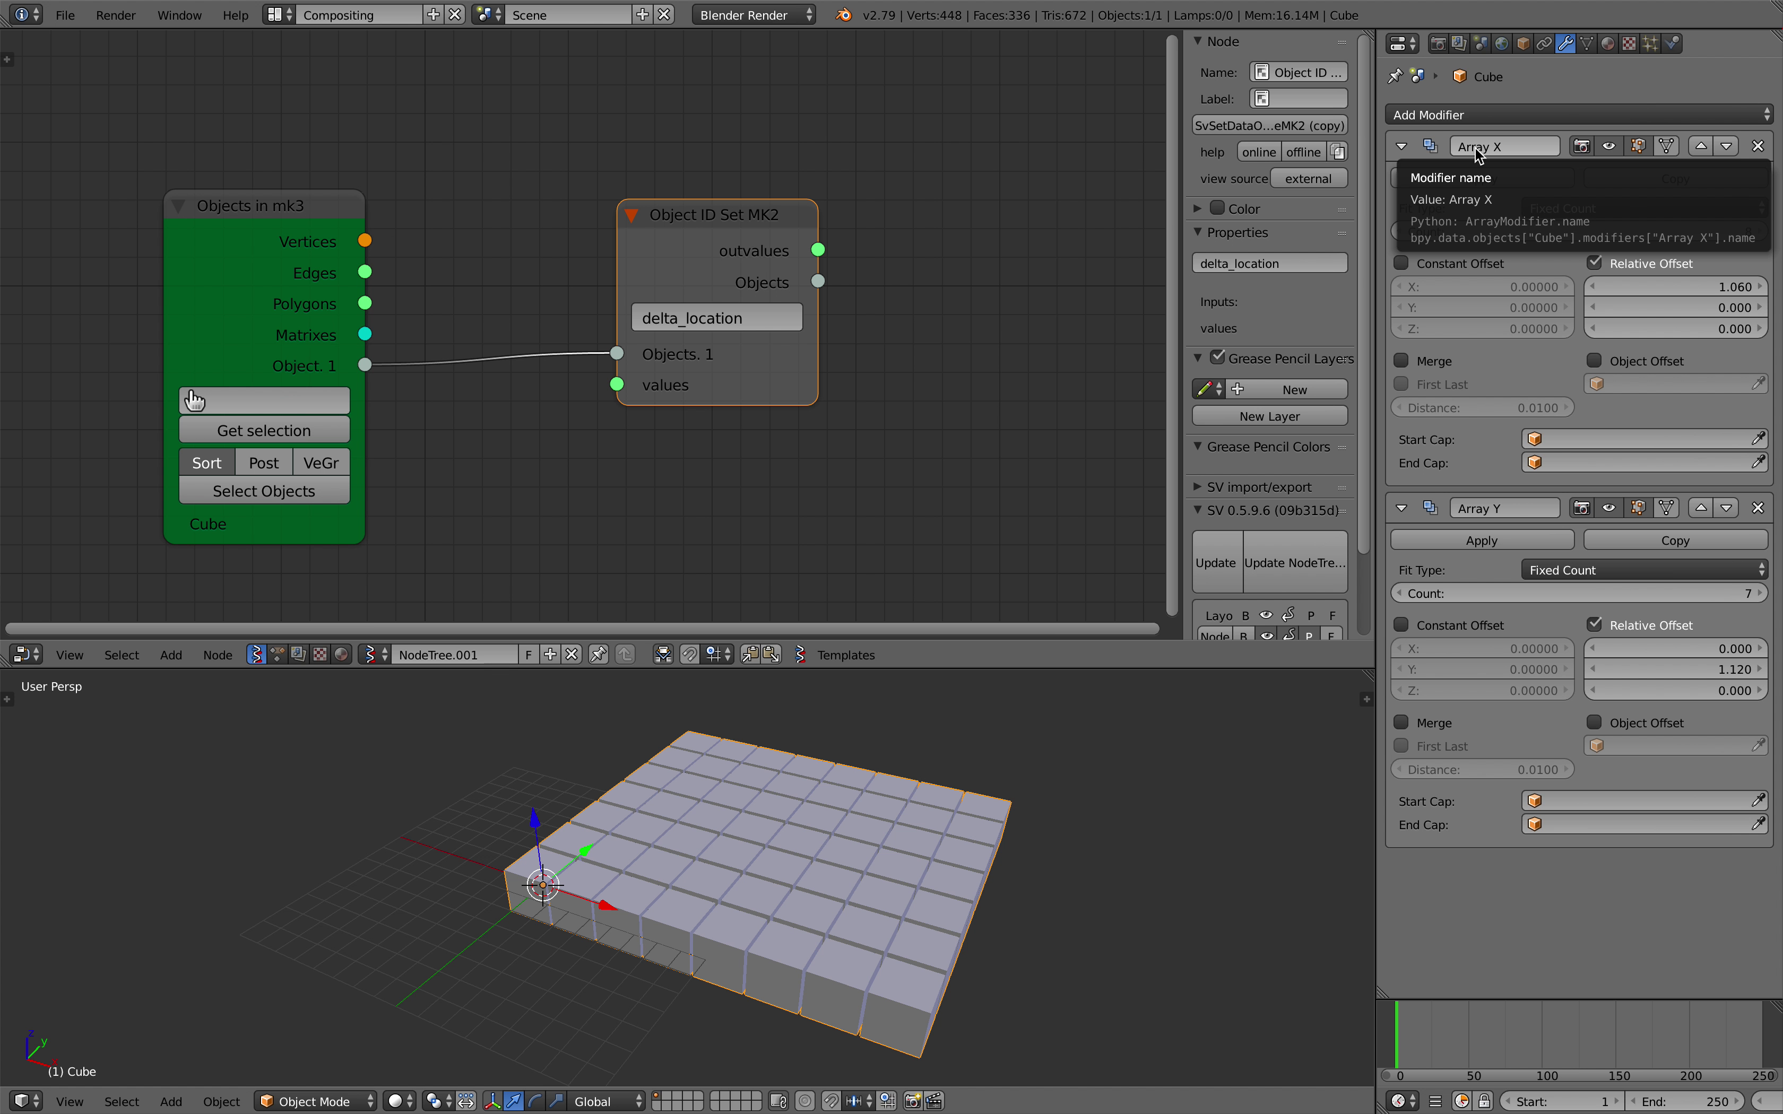
pyautogui.rightClick(1477, 150)
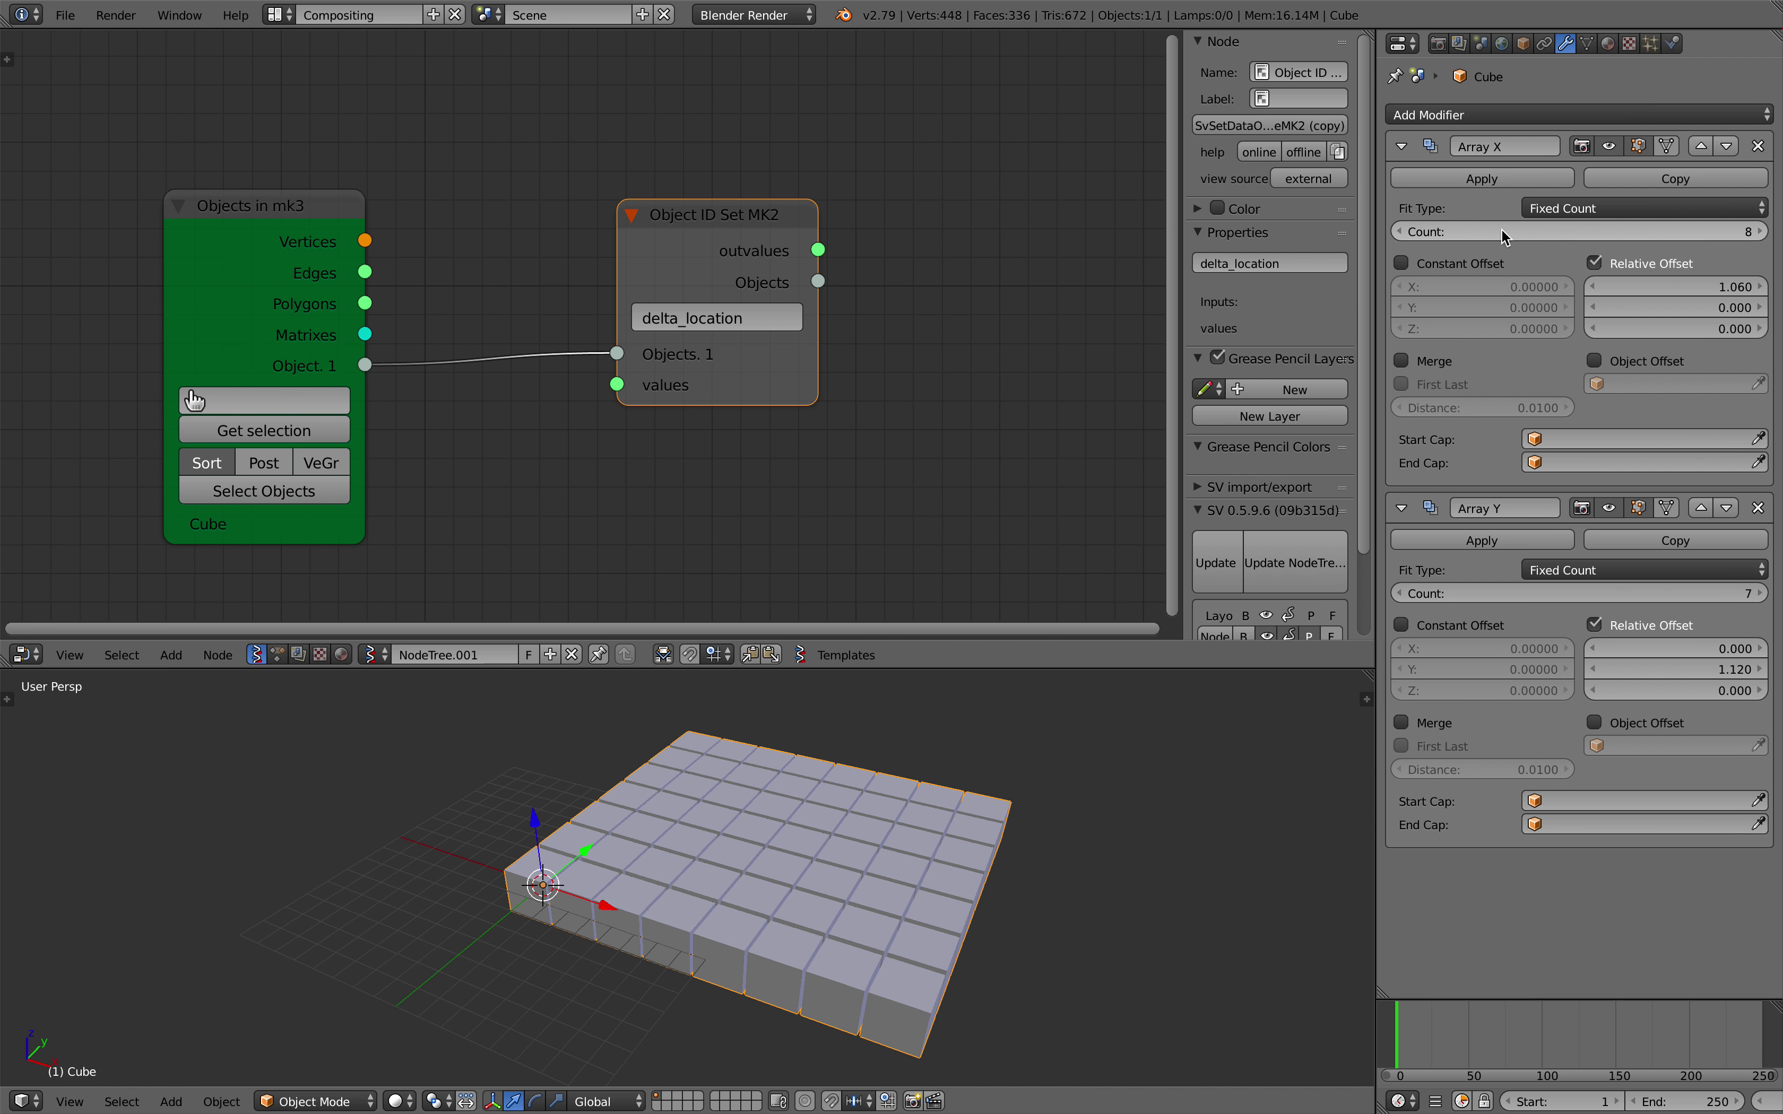
pyautogui.moveTo(1503, 234); pyautogui.dragTo(1628, 234)
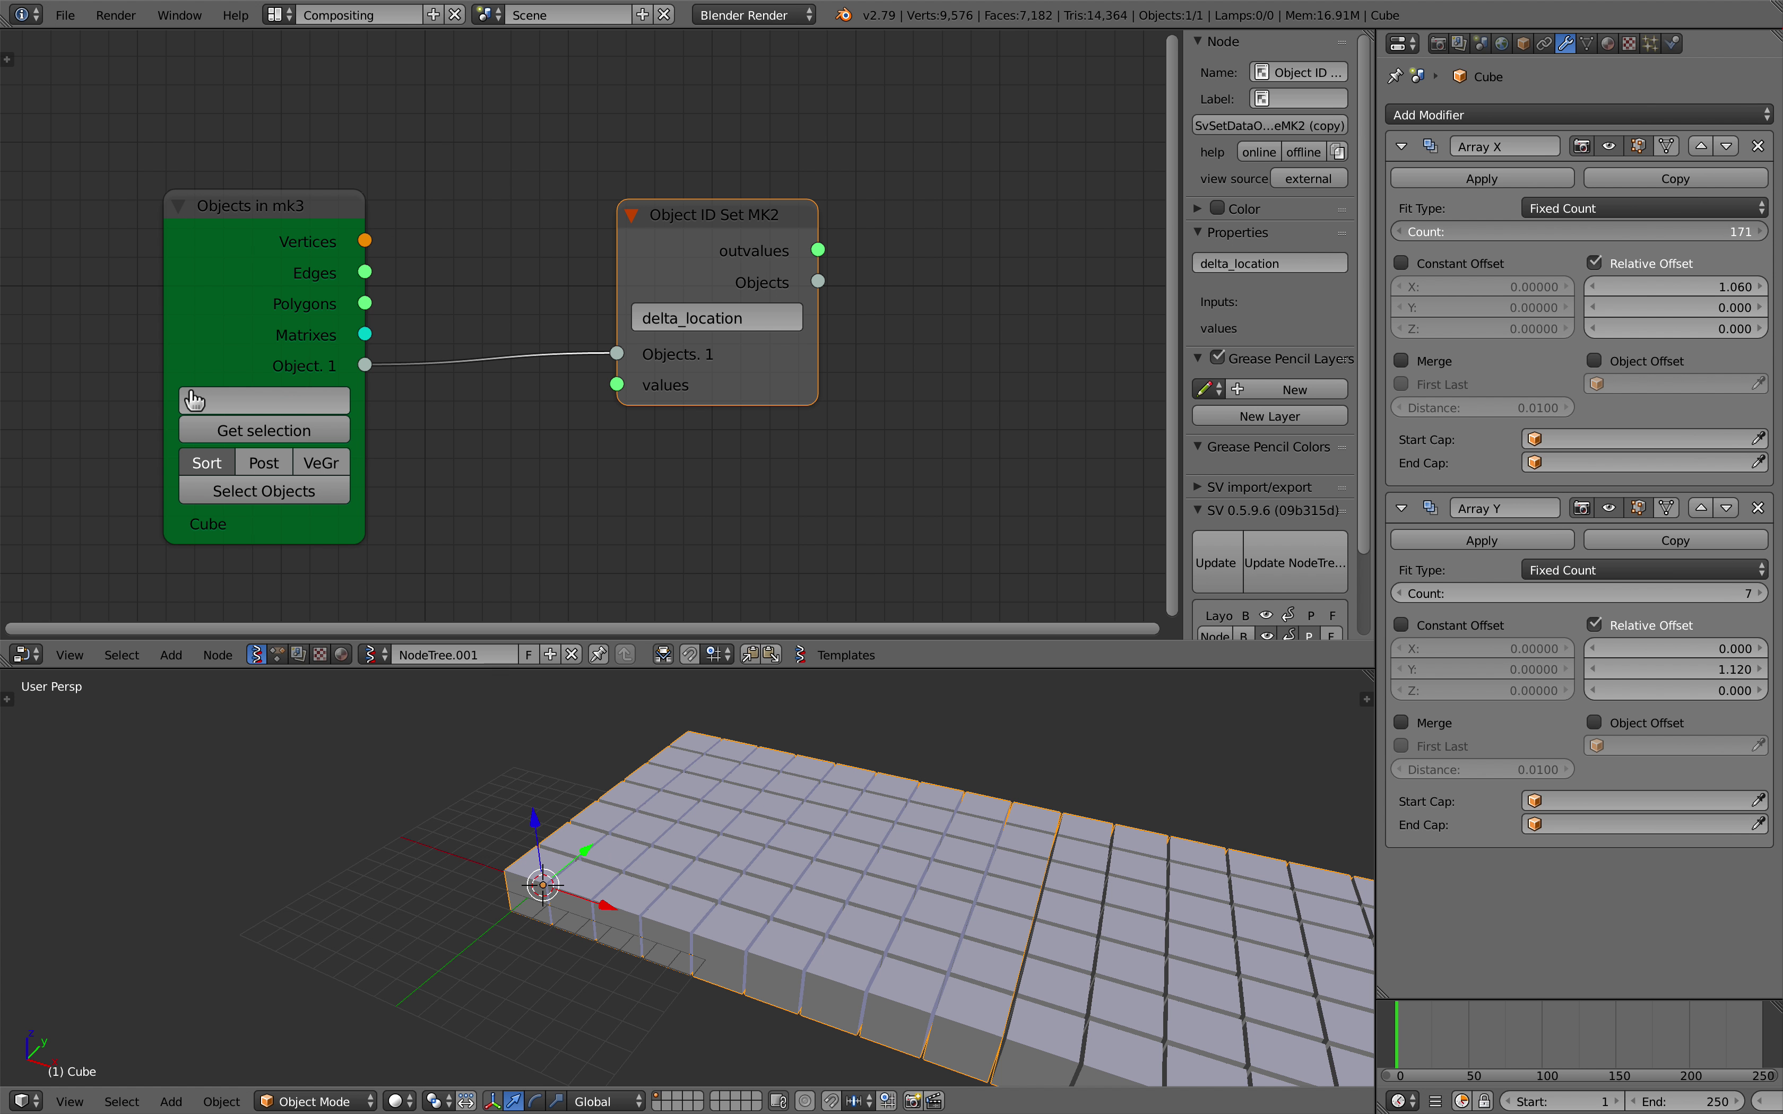
pyautogui.press('Return')
# - Copy the Array X count's data path into the Object ID Set node as modifiers["Array X"].count and widen the node
pyautogui.rightClick(1496, 235)
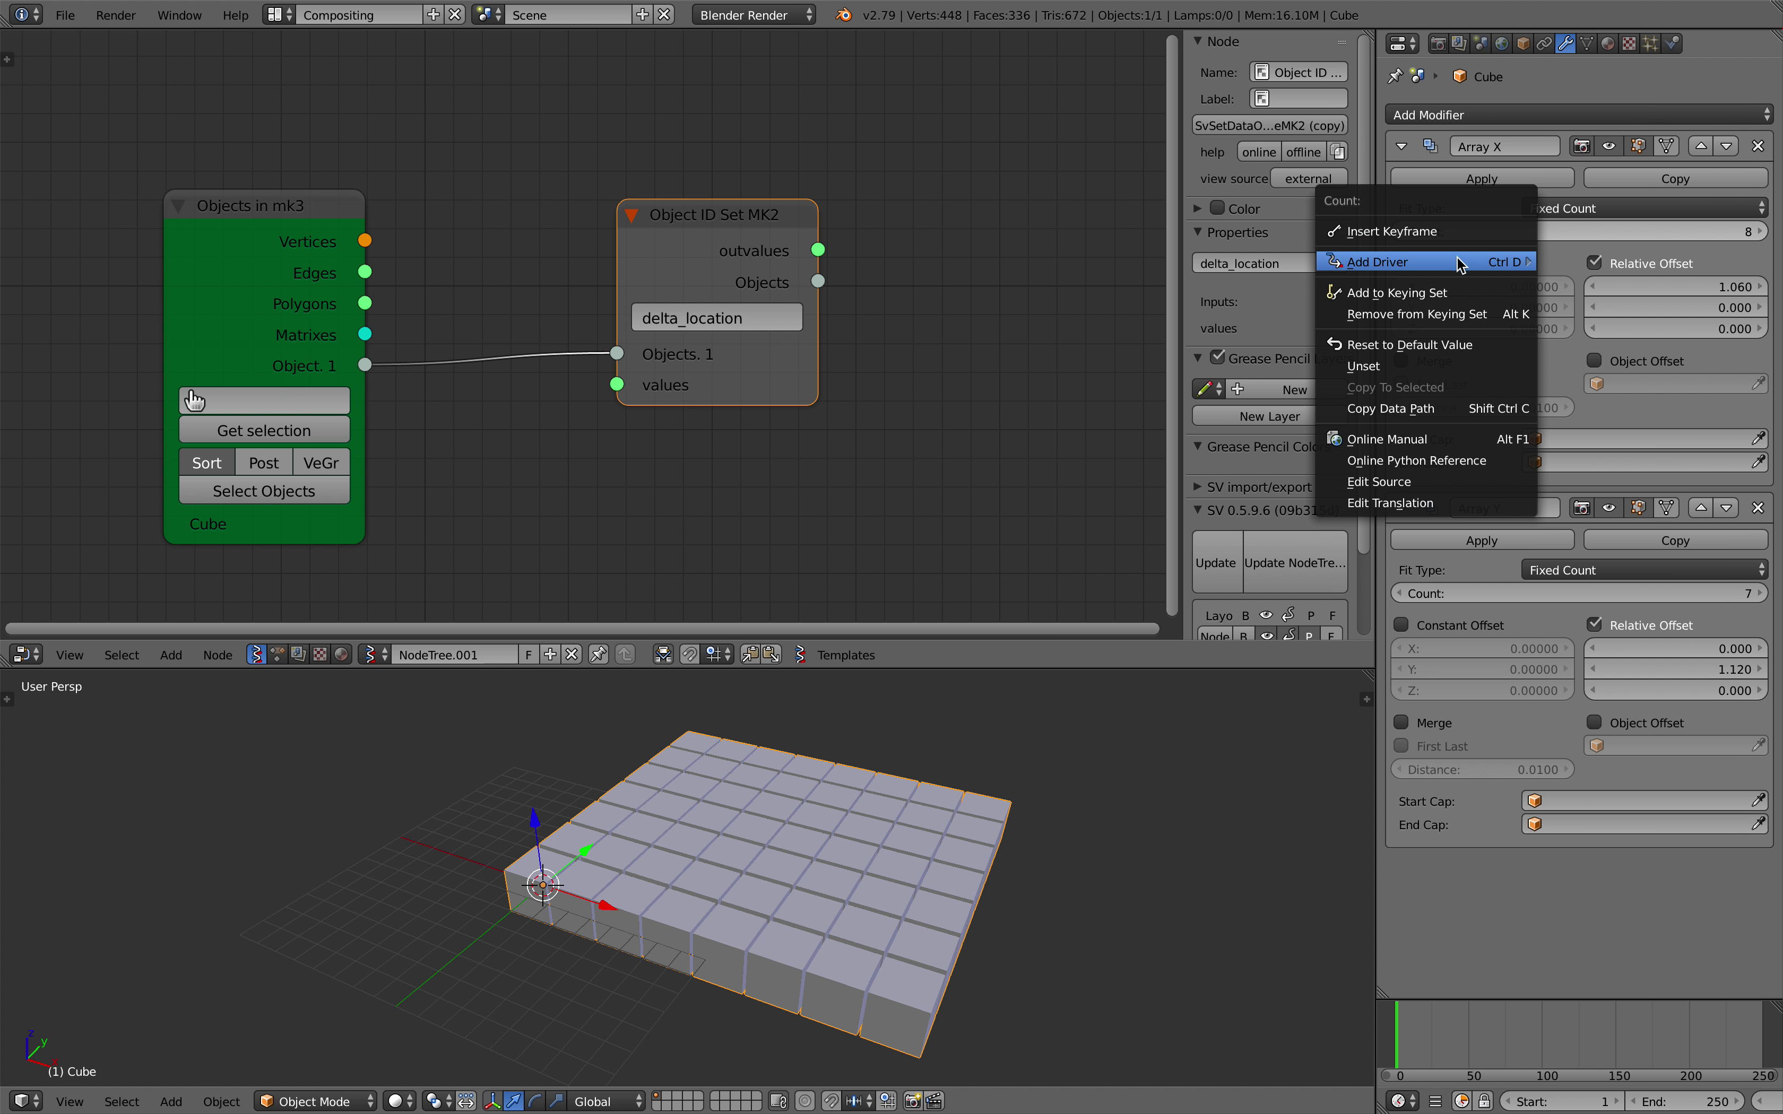
pyautogui.click(1460, 407)
pyautogui.click(717, 318)
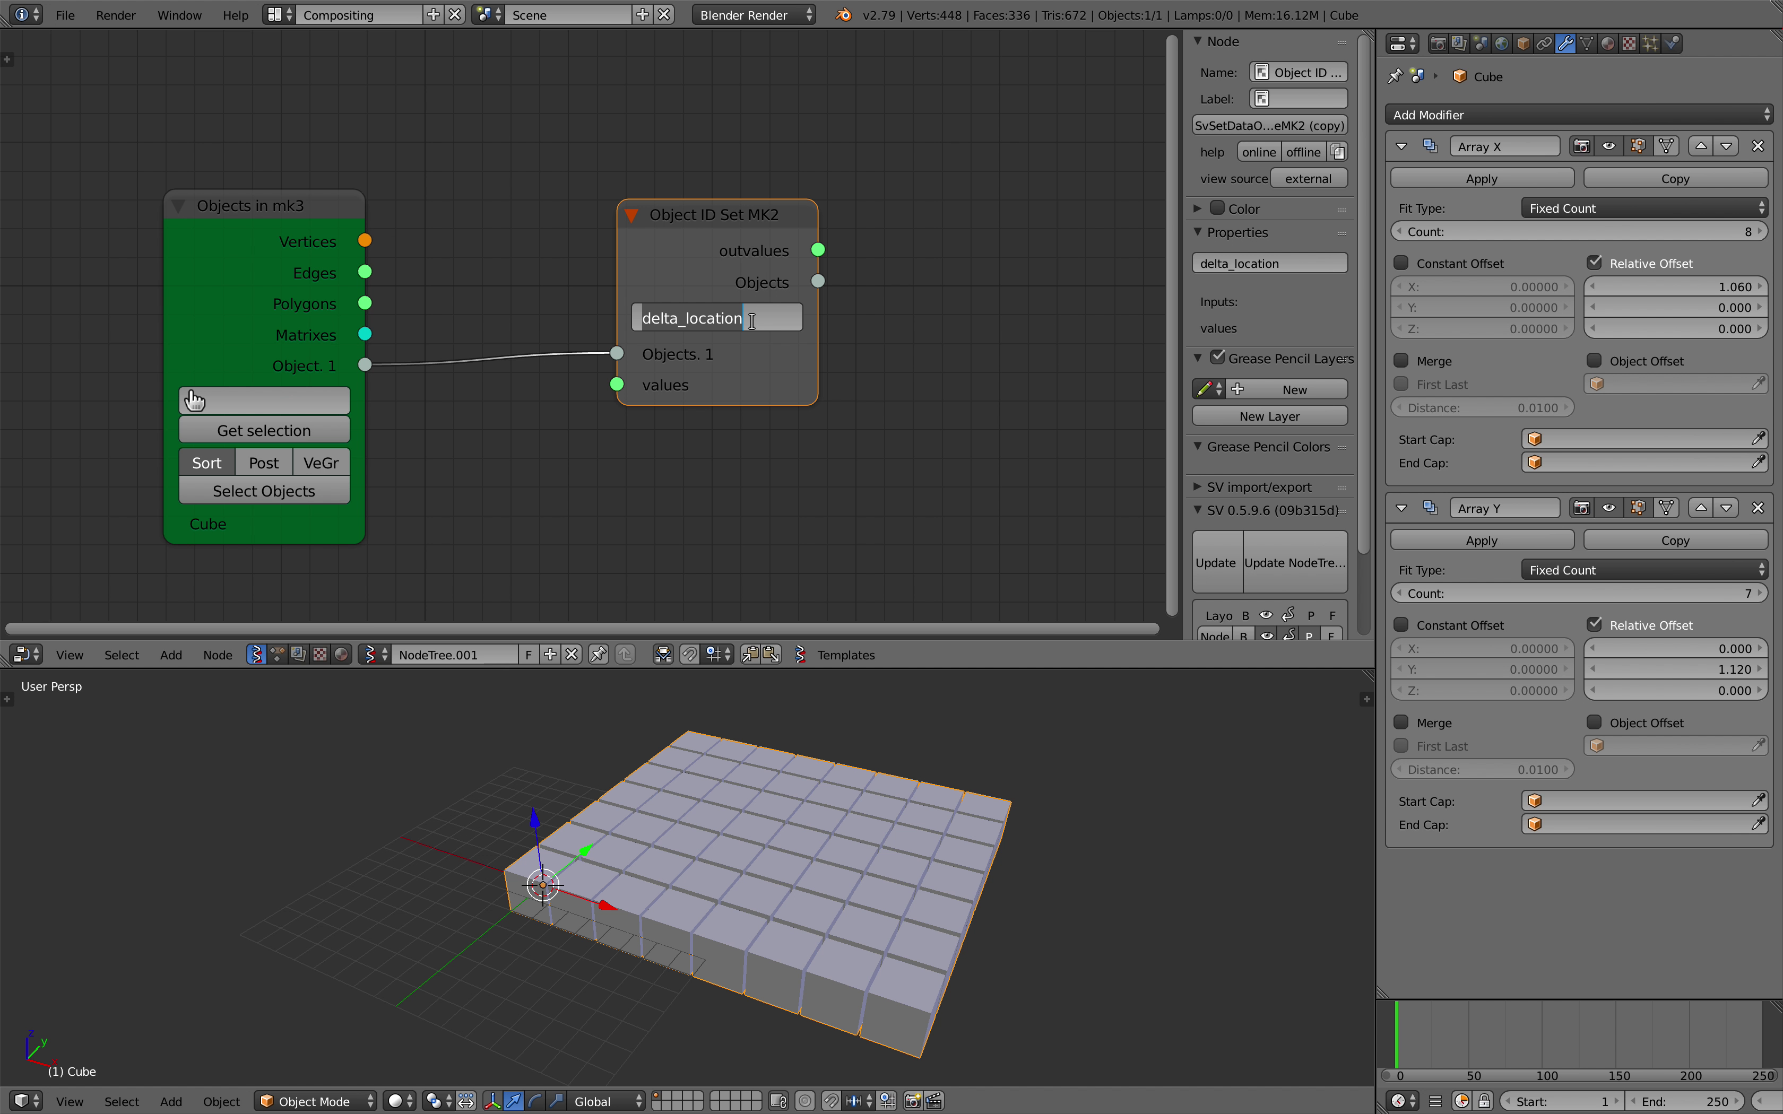
pyautogui.hotkey('ctrl', 'v')
pyautogui.press('Return')
pyautogui.moveTo(815, 345); pyautogui.dragTo(892, 344)
# - Duplicate the Object ID Set node below the original and connect the Cube's Object output to the copy
pyautogui.moveTo(810, 272); pyautogui.dragTo(809, 226, button='middle')
pyautogui.moveTo(790, 210); pyautogui.dragTo(768, 144)
pyautogui.hotkey('shift', 'd')
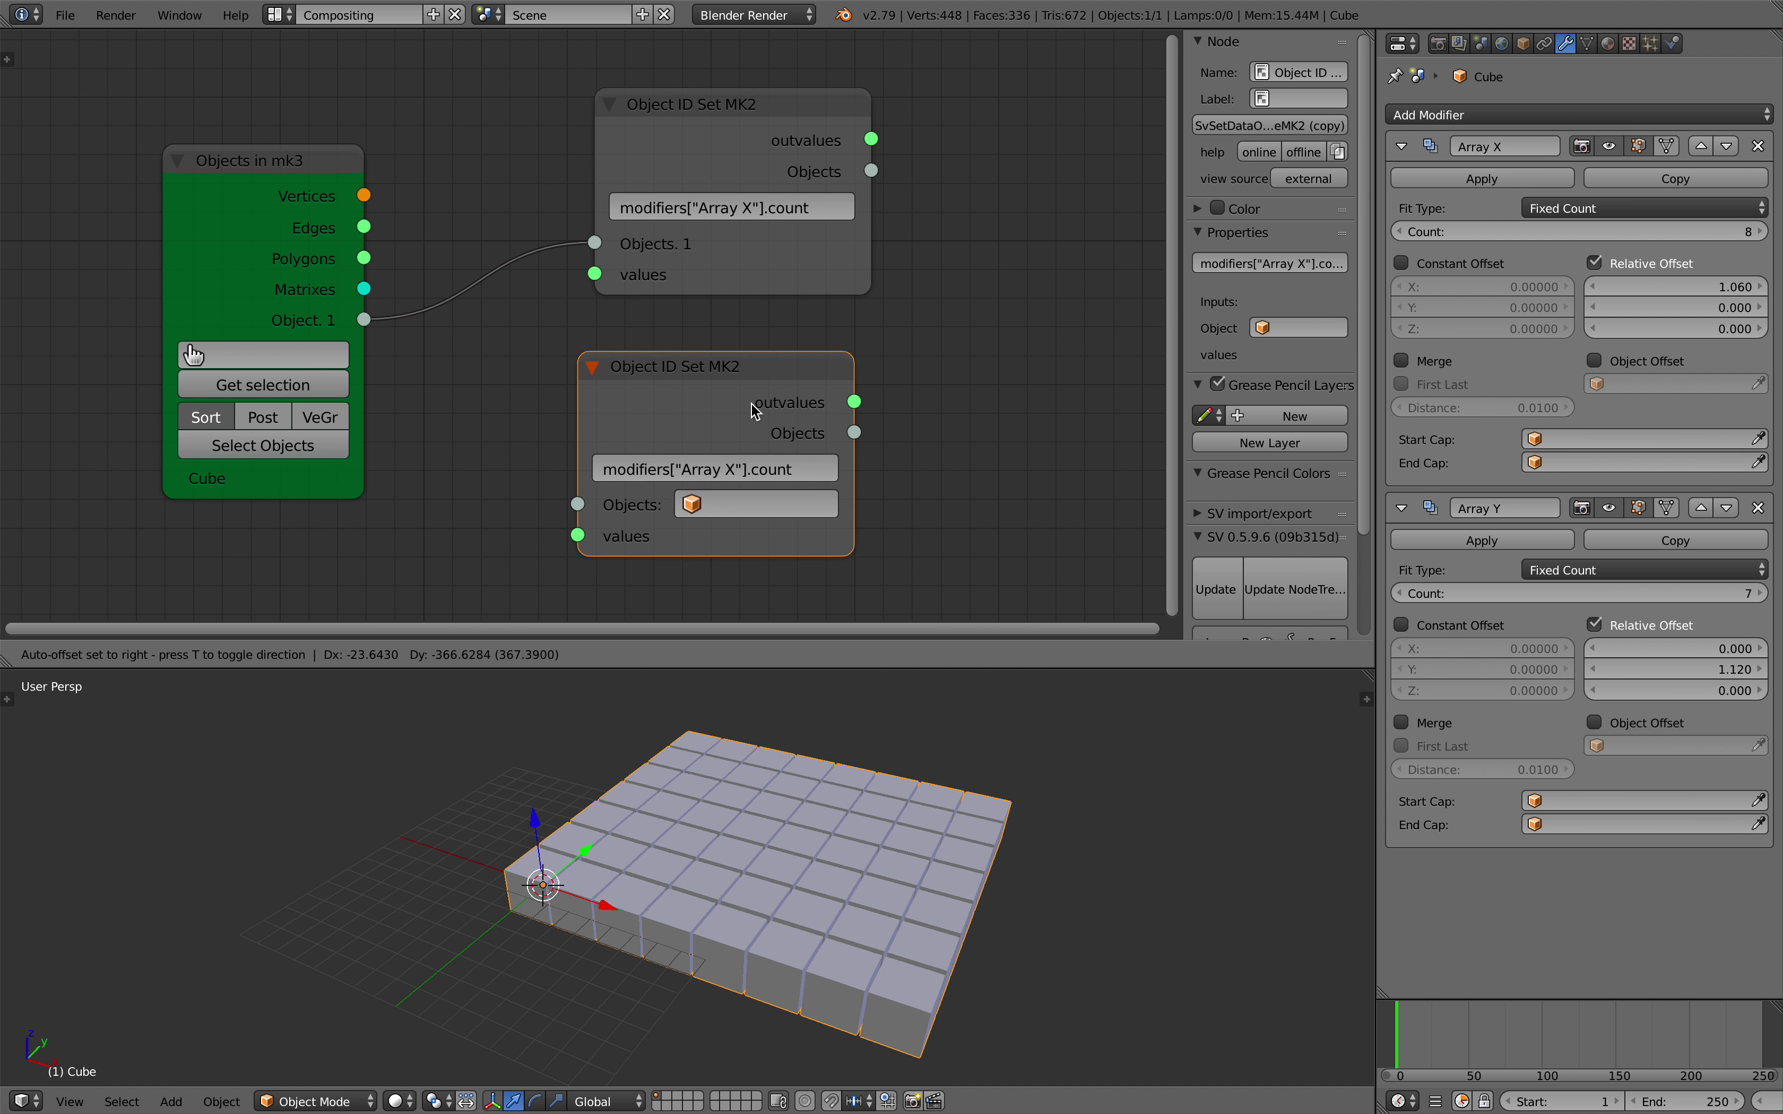
pyautogui.click(750, 405)
pyautogui.moveTo(364, 320); pyautogui.dragTo(378, 324)
pyautogui.moveTo(573, 507); pyautogui.dragTo(578, 504)
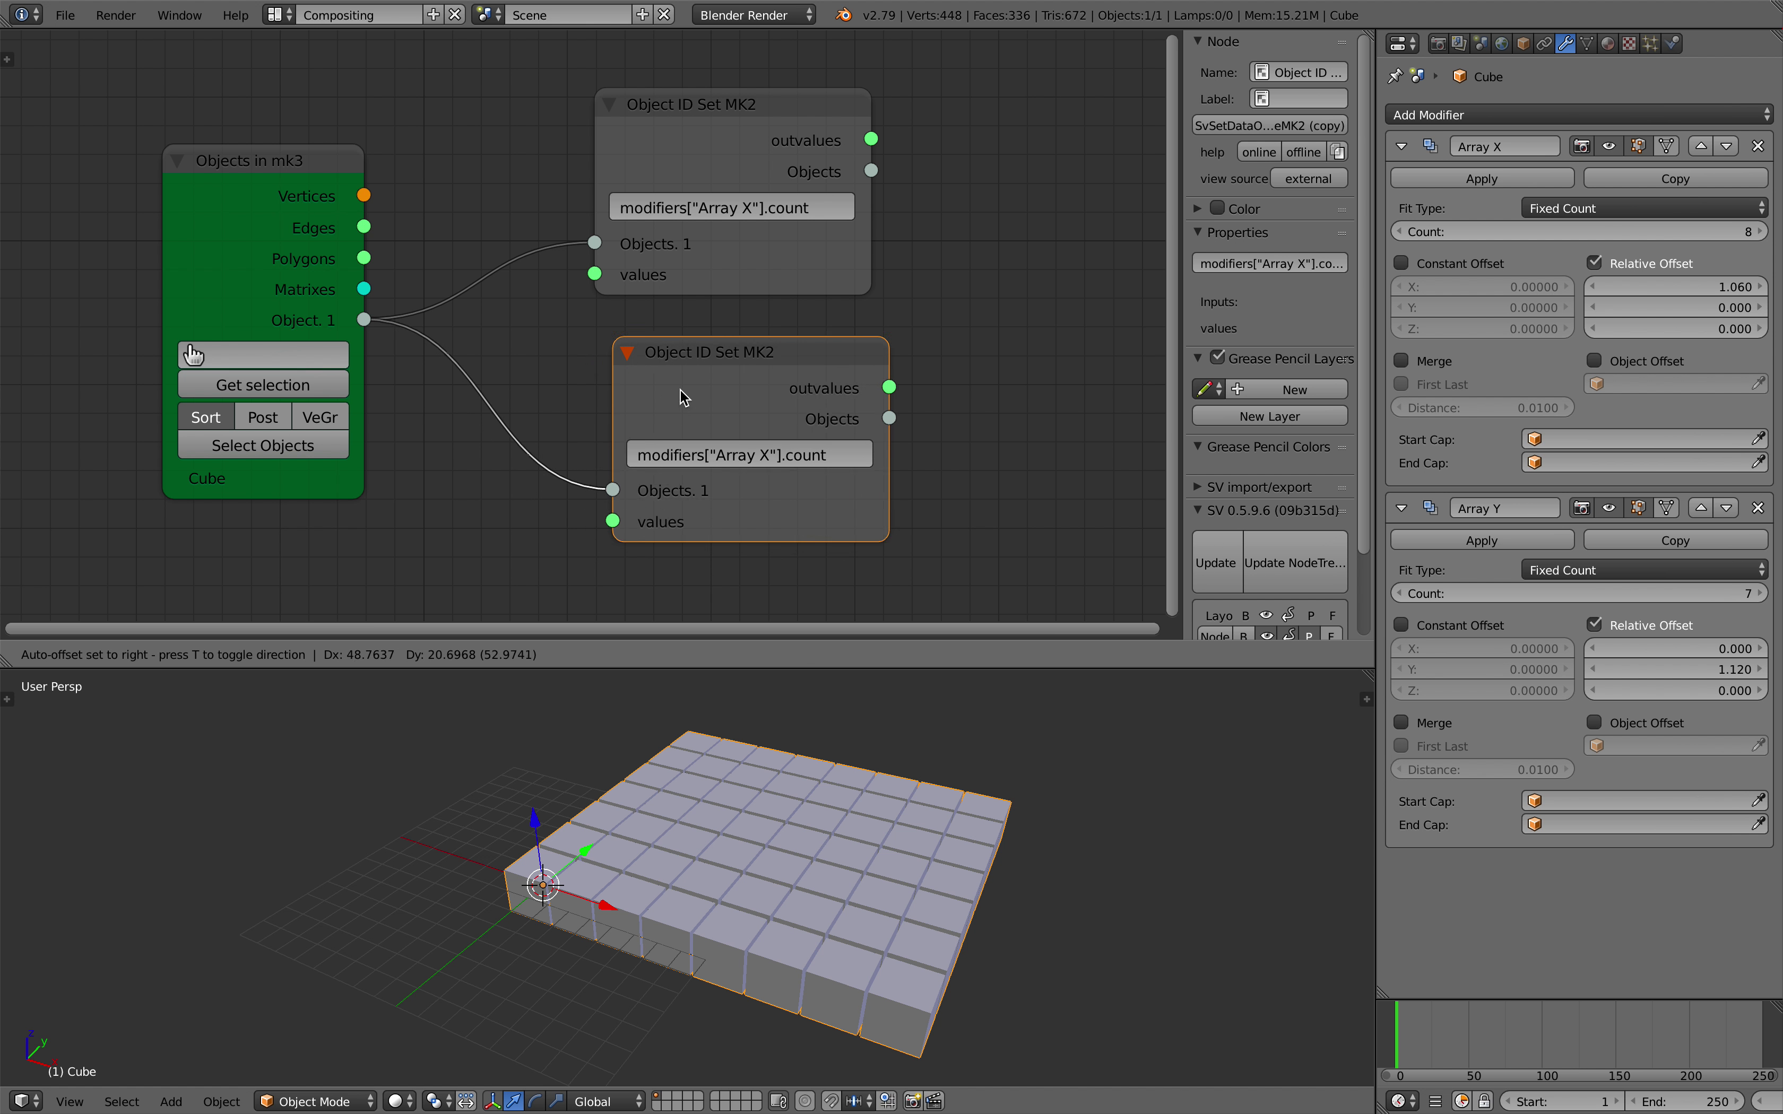
# - Place the two Object ID Set nodes side by side and link the first's Objects output to the second's Objects input
pyautogui.moveTo(684, 366); pyautogui.dragTo(942, 308)
pyautogui.moveTo(704, 185); pyautogui.dragTo(579, 188)
pyautogui.moveTo(746, 173); pyautogui.dragTo(838, 448)
pyautogui.moveTo(900, 321); pyautogui.dragTo(889, 122)
pyautogui.moveTo(772, 197); pyautogui.dragTo(704, 238, button='middle')
pyautogui.moveTo(379, 306); pyautogui.dragTo(332, 334, button='middle')
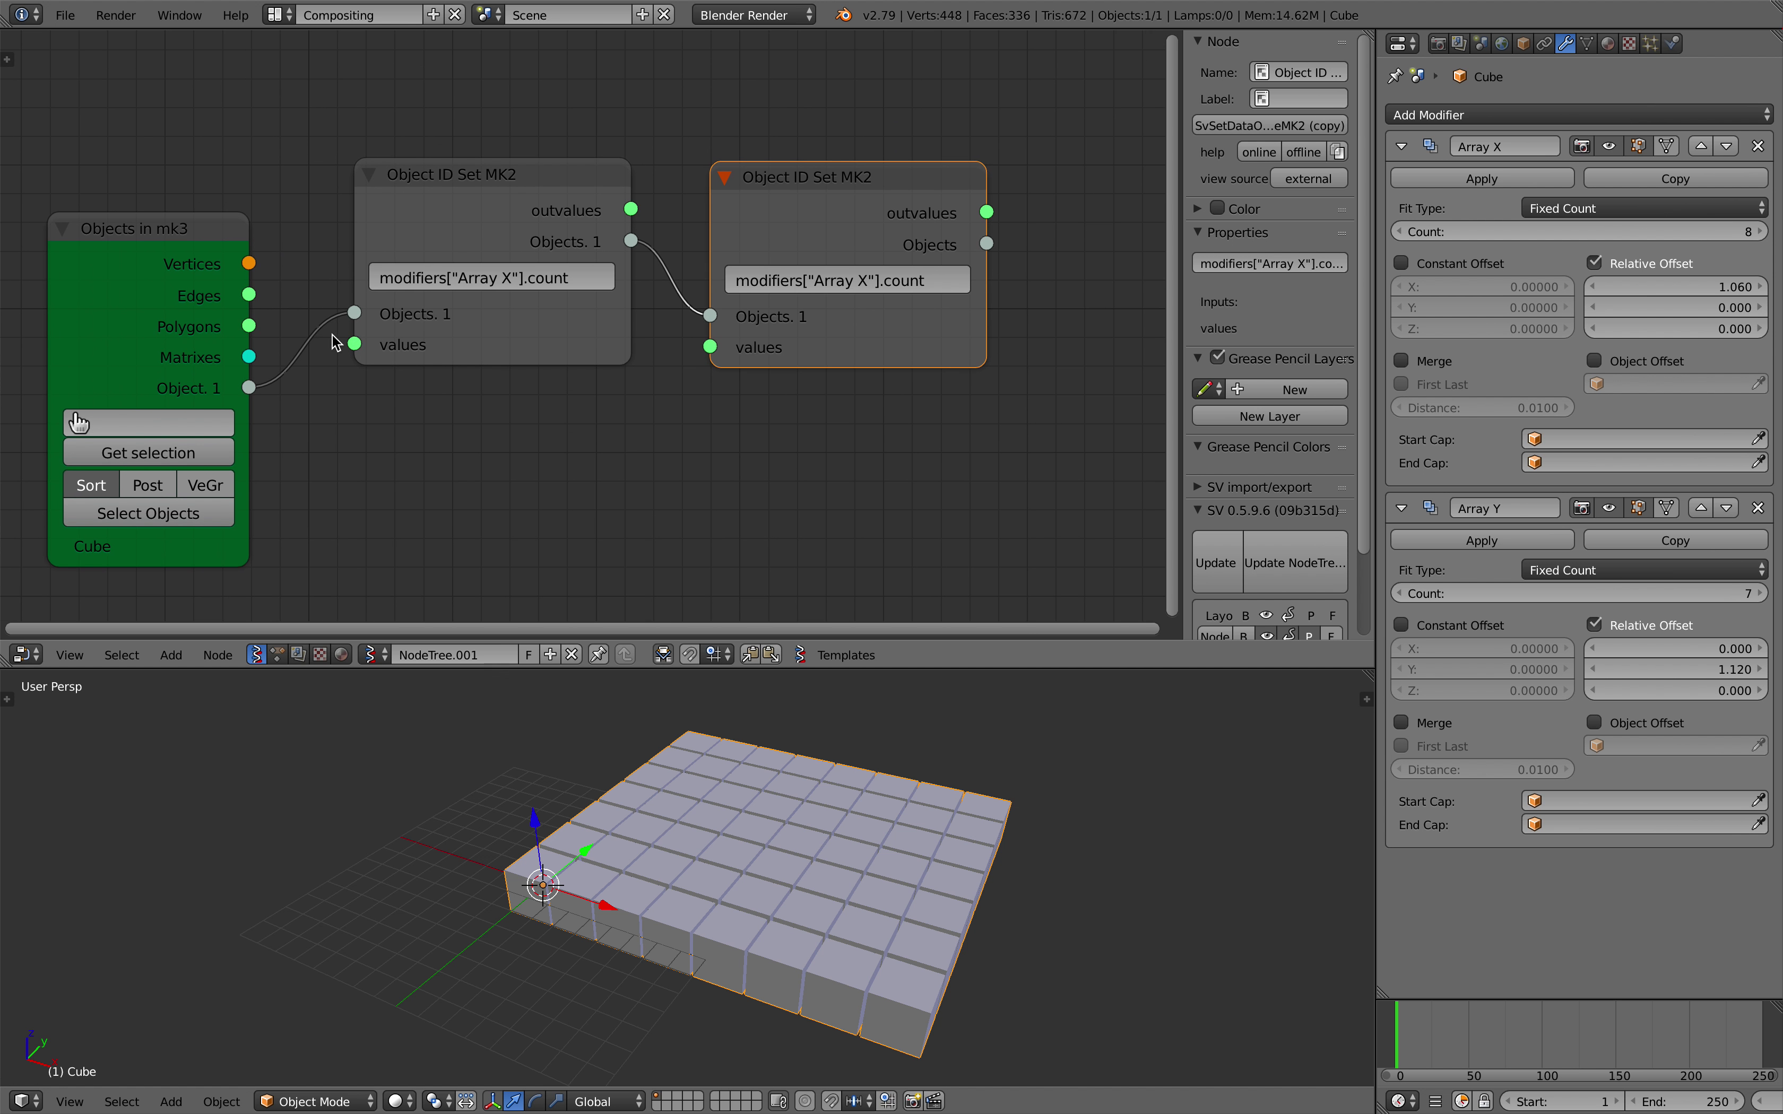
# - Change the second Object ID Set node's property path to modifiers["Array Y"].count
pyautogui.moveTo(751, 305); pyautogui.dragTo(683, 335, button='middle')
pyautogui.scroll(2, 723, 351)
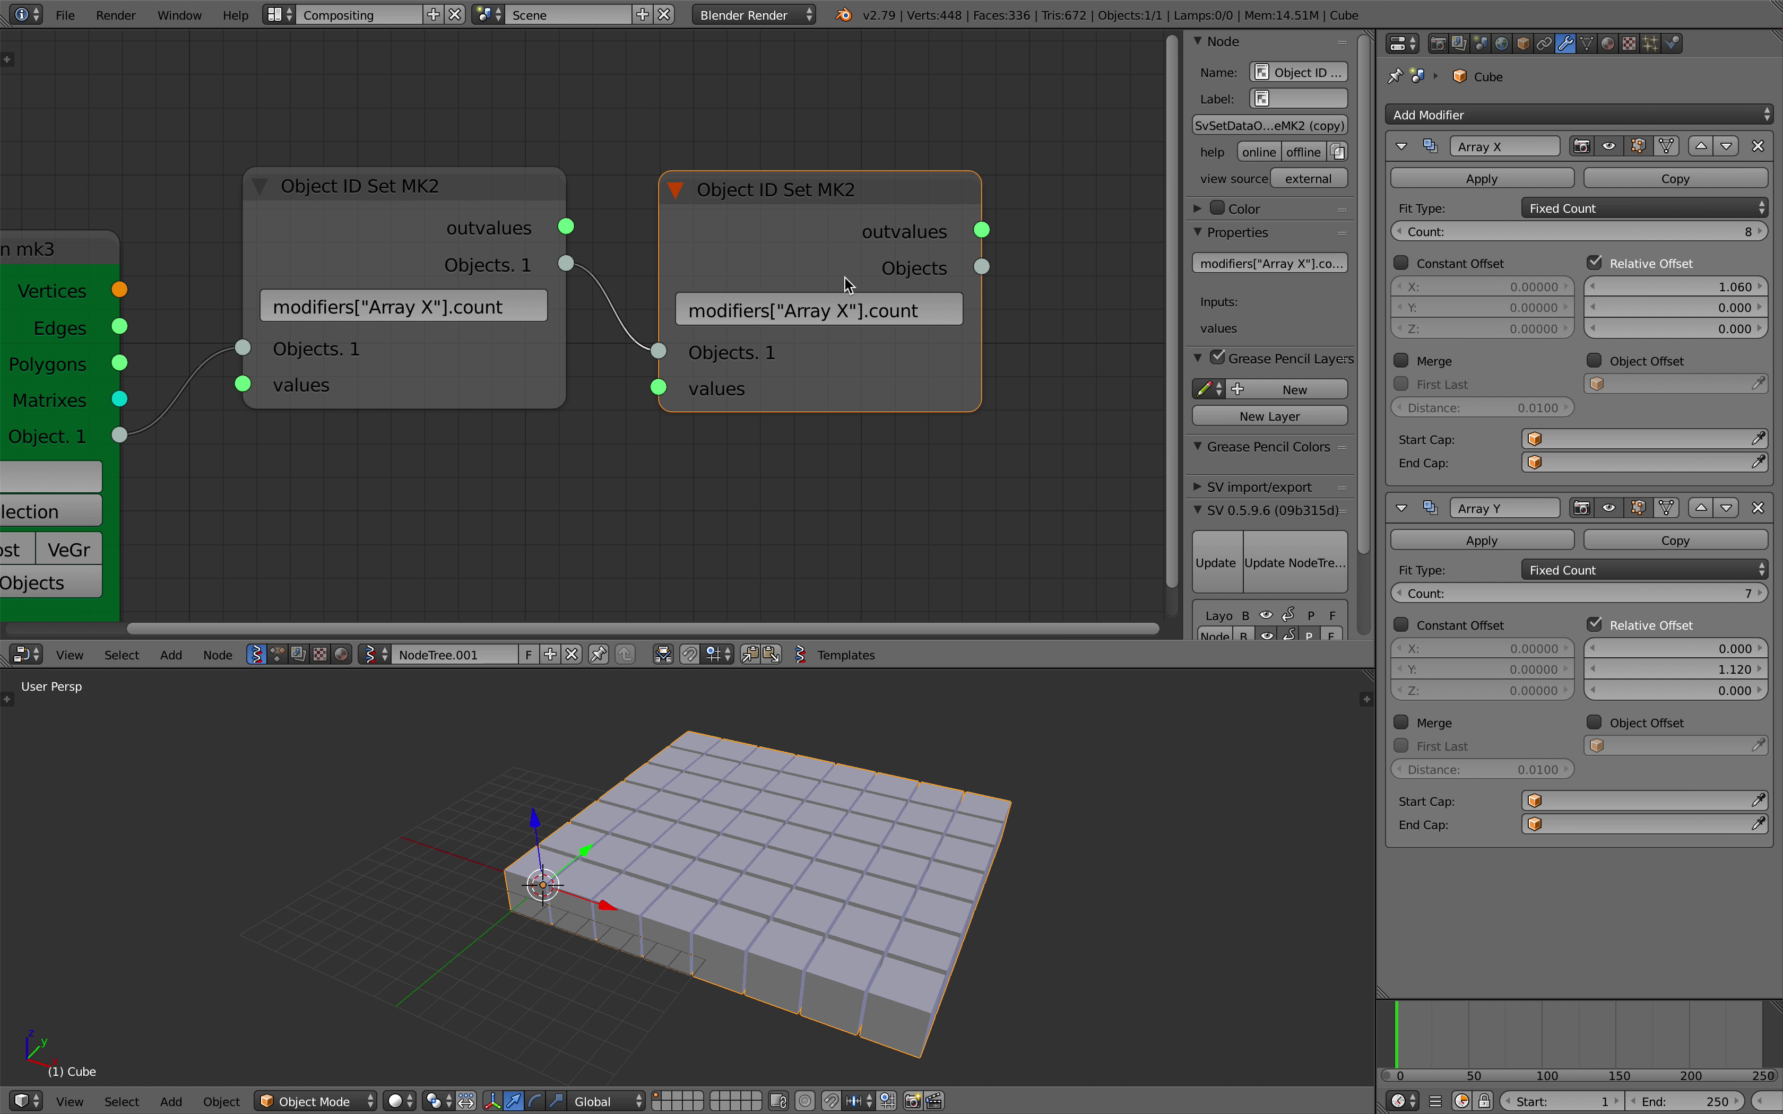
pyautogui.click(848, 311)
pyautogui.click(848, 311)
pyautogui.write('Y')
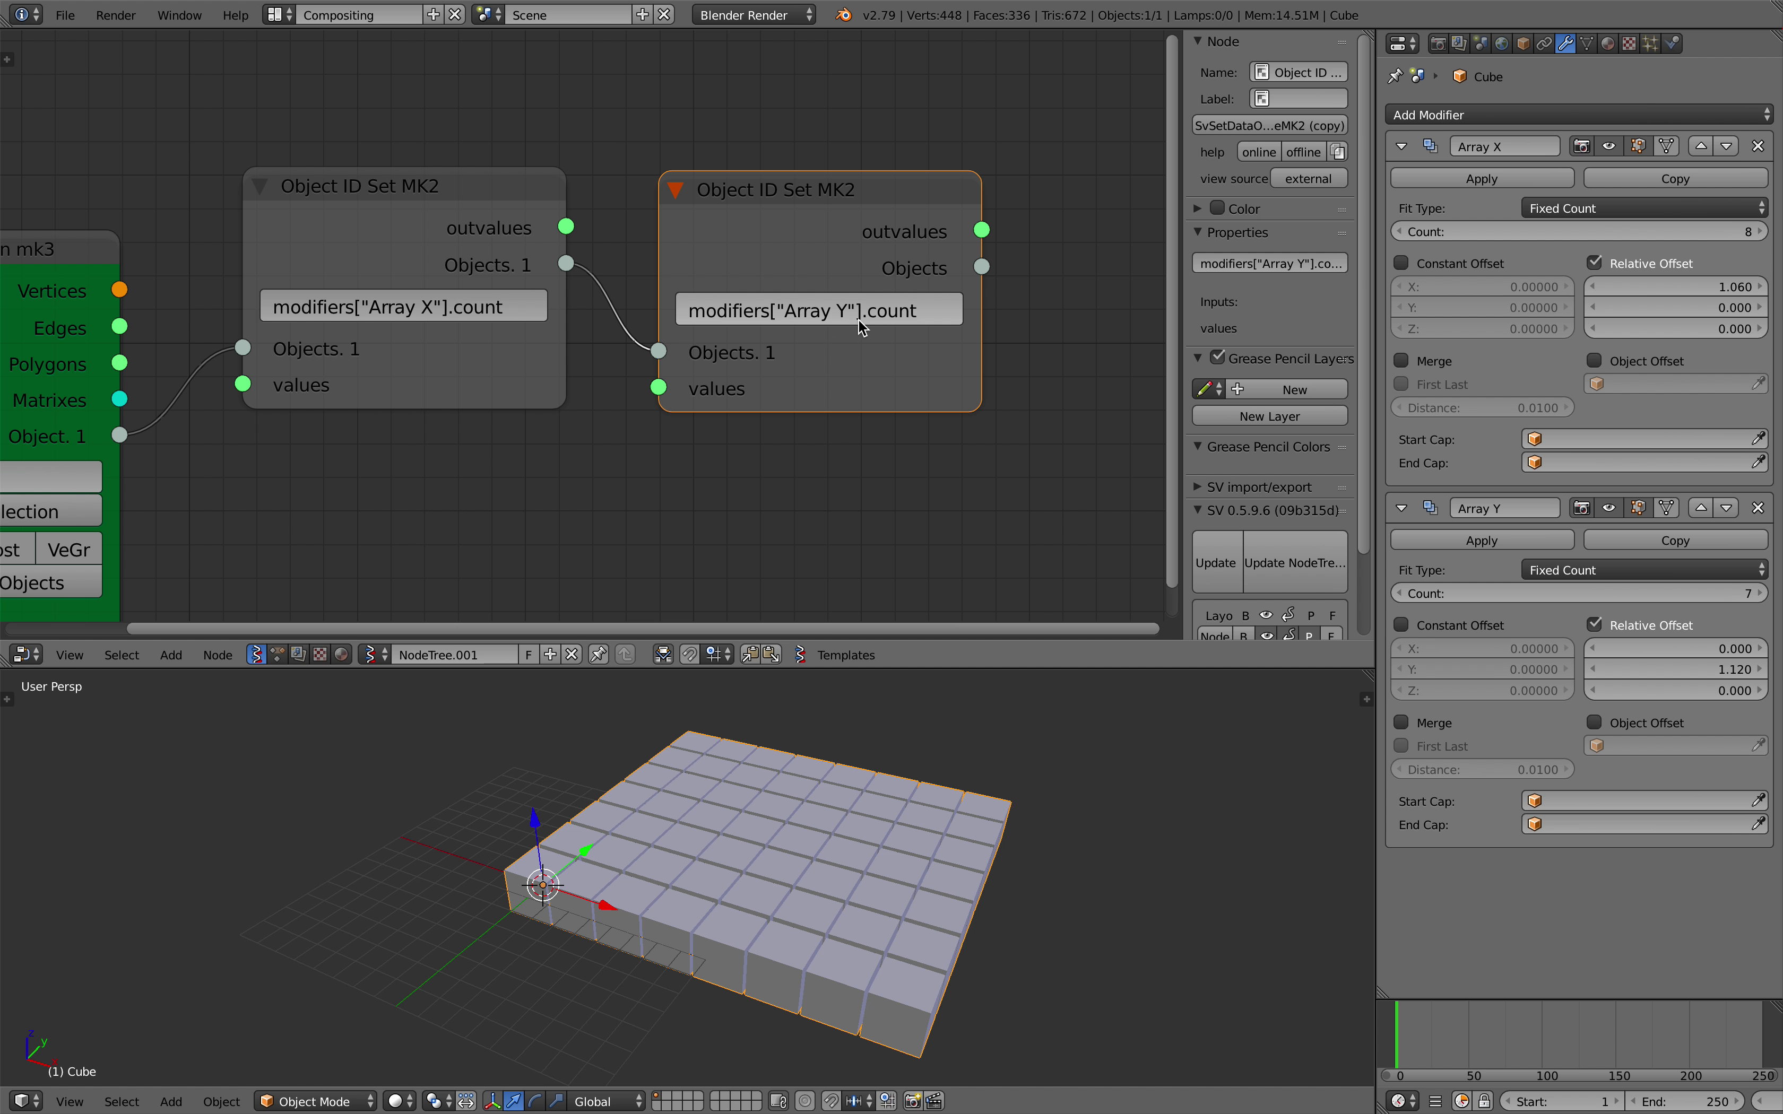
pyautogui.press('Return')
# - Add an Int node below the Object ID Set nodes
pyautogui.scroll(-1, 838, 361)
pyautogui.hotkey('shift', 'a')
pyautogui.click(616, 446)
pyautogui.write('int')
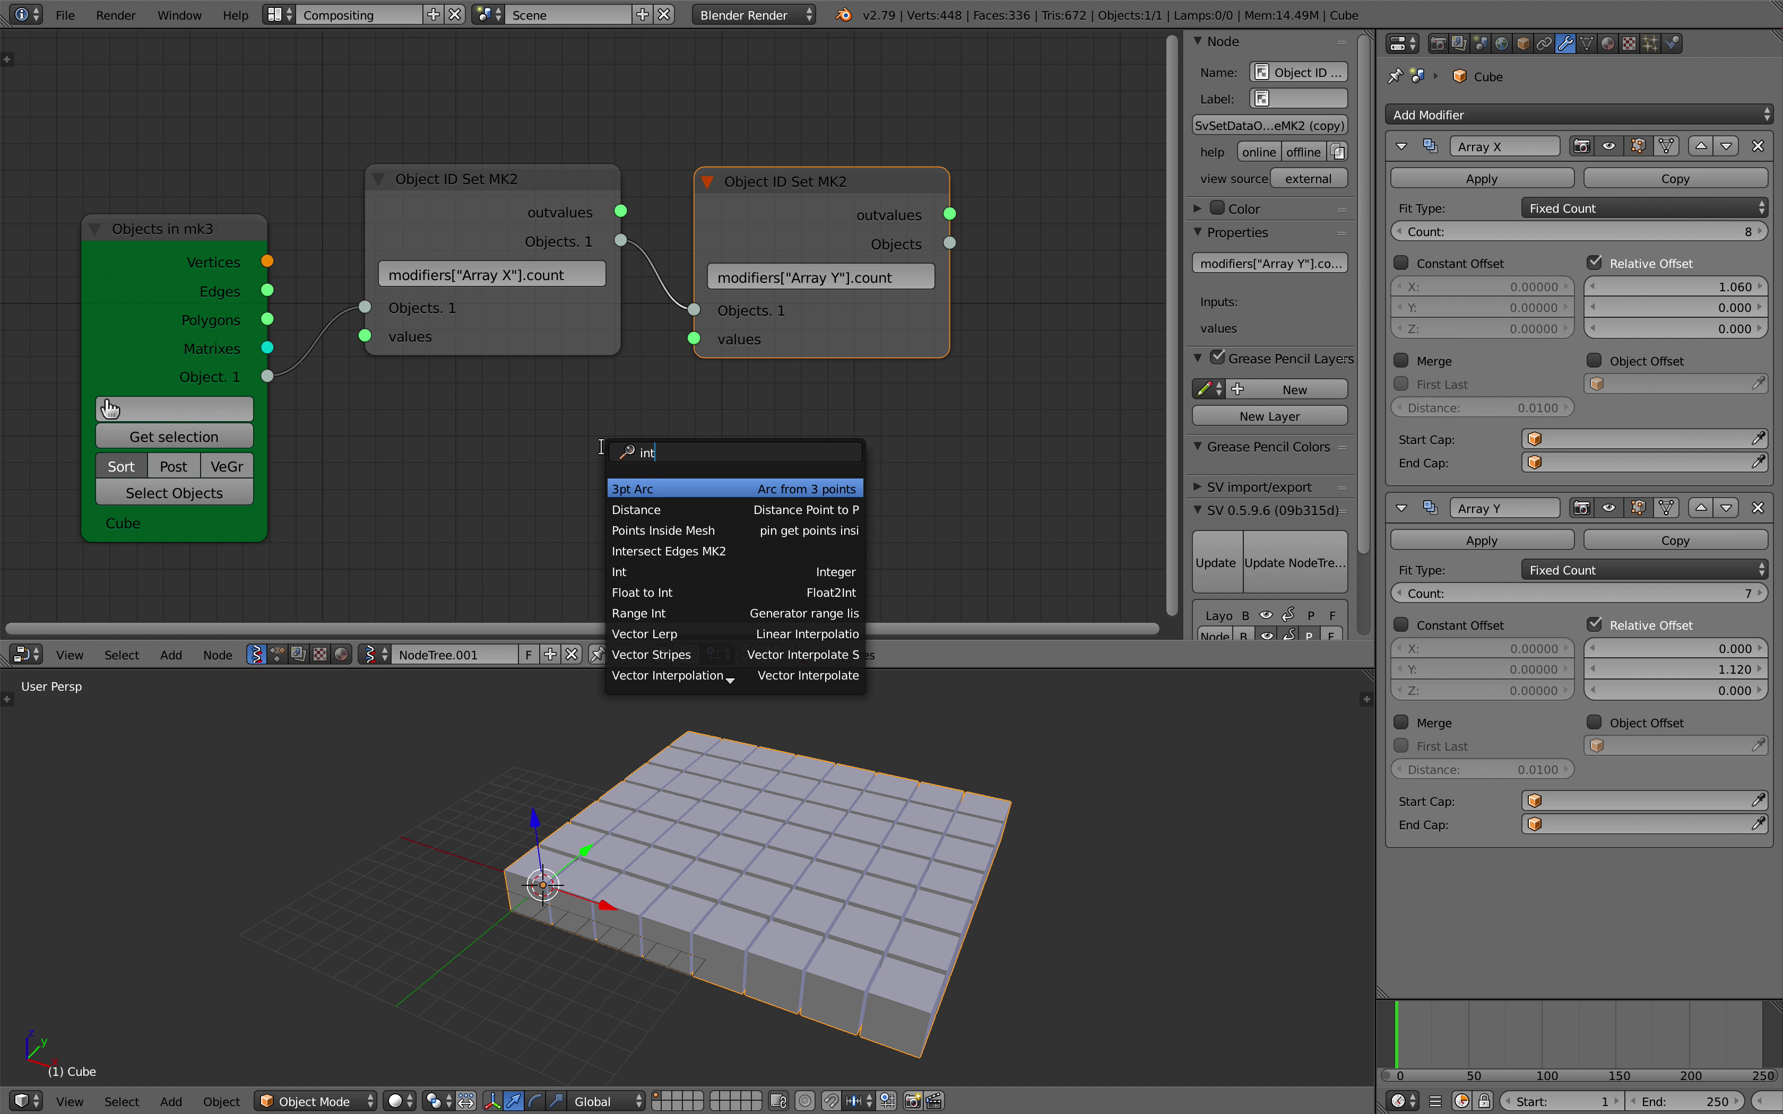
pyautogui.press('Down')
pyautogui.press('Down')
pyautogui.press('Down')
pyautogui.press('Down')
pyautogui.press('Return')
# - Connect the Int node to the values input of the Array Y node and set it to 4
pyautogui.moveTo(580, 459); pyautogui.dragTo(707, 336)
pyautogui.moveTo(544, 487); pyautogui.dragTo(553, 487)
pyautogui.moveTo(541, 426); pyautogui.dragTo(711, 424)
# - Duplicate the Int node, connect the copy to the Array X node's values input and set it to 16
pyautogui.hotkey('shift', 'd')
pyautogui.click(350, 455)
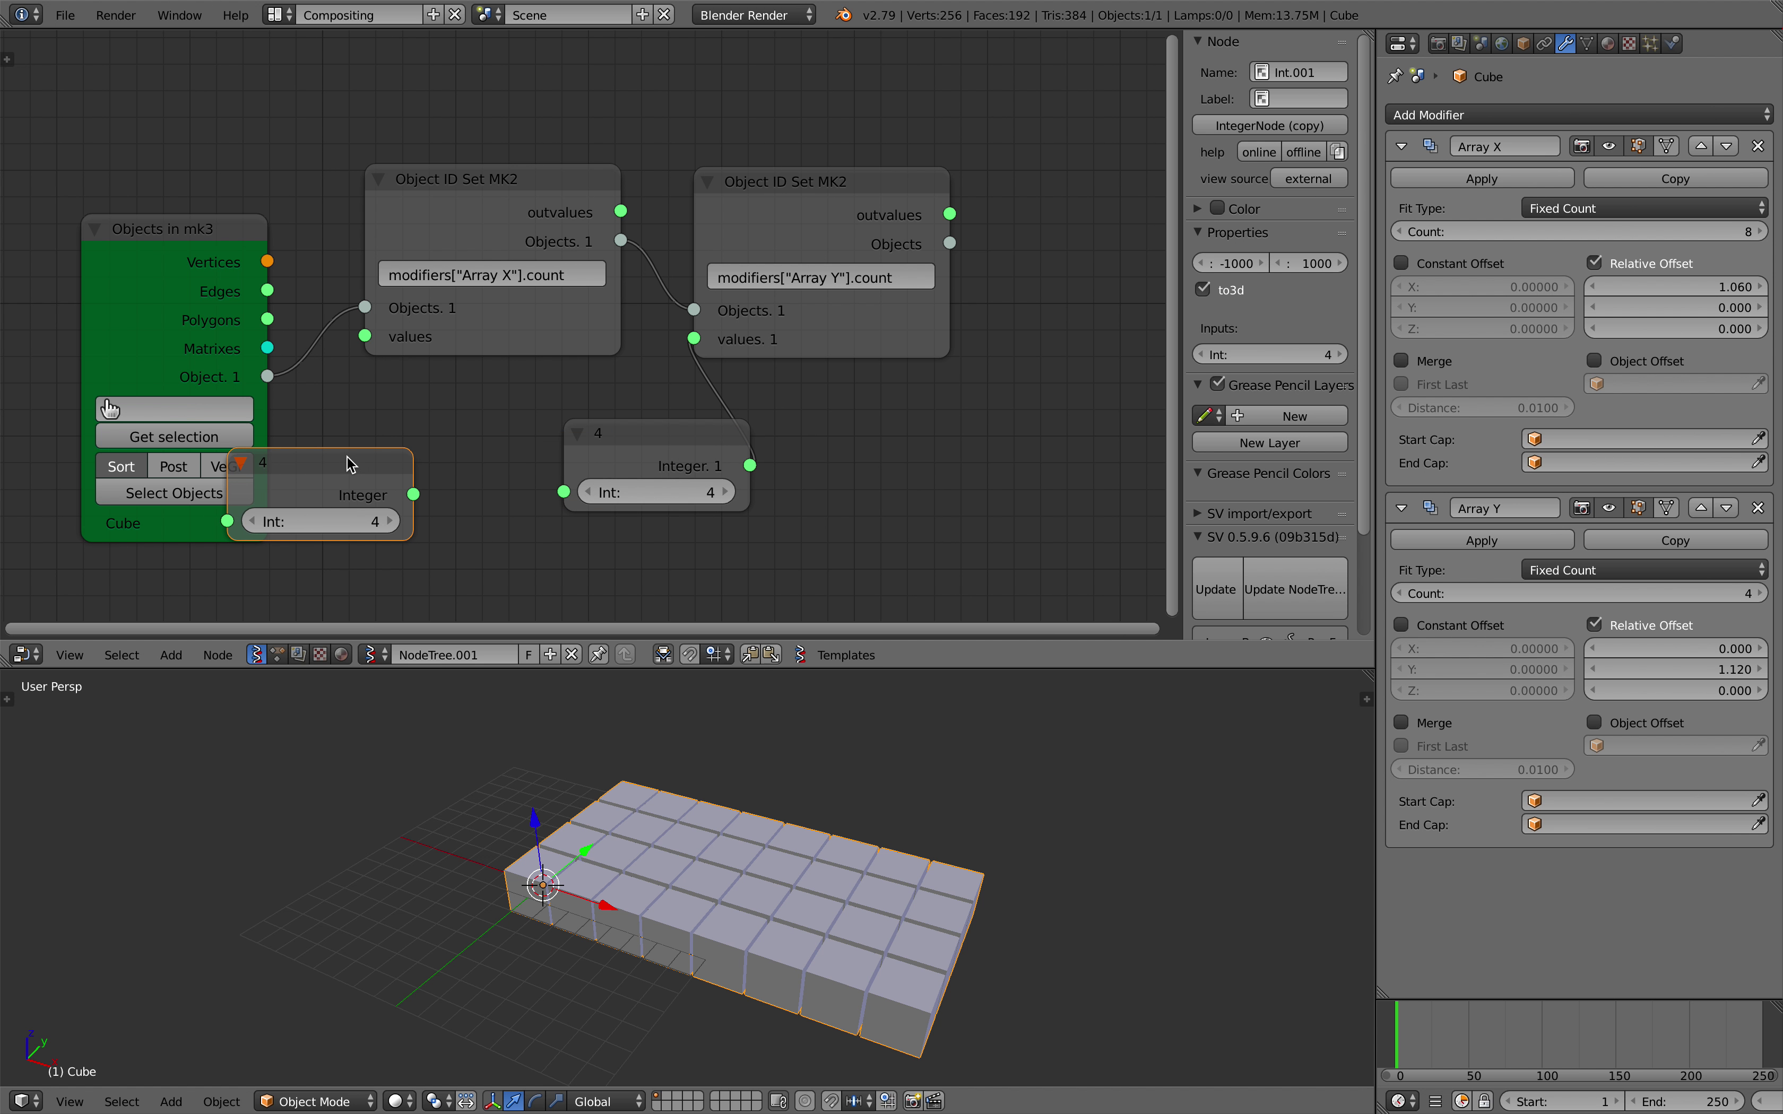
pyautogui.moveTo(414, 495); pyautogui.dragTo(365, 337)
pyautogui.moveTo(342, 523); pyautogui.dragTo(383, 524)
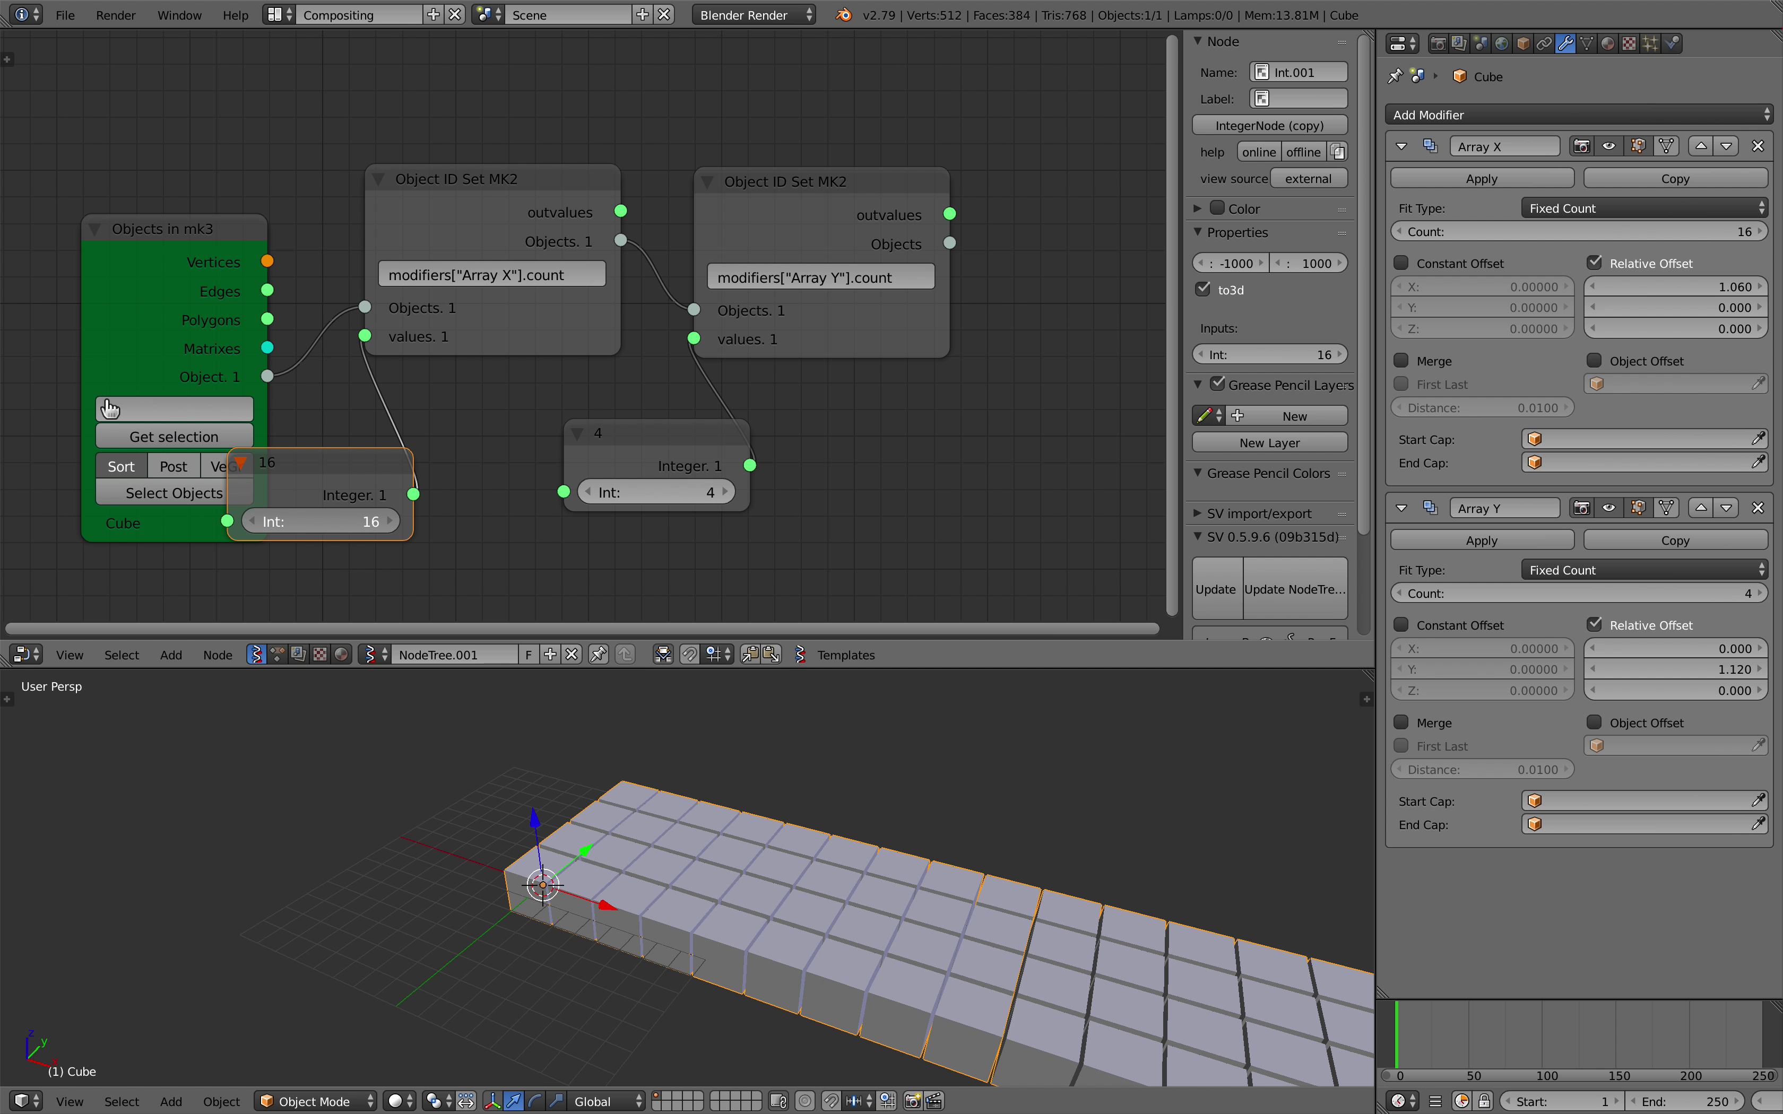
# - Move the Objects in node clear of the overlapping Int node and collapse the node editor's properties sidebar
pyautogui.moveTo(209, 227); pyautogui.dragTo(165, 136)
pyautogui.scroll(-2, 295, 258)
pyautogui.moveTo(368, 309); pyautogui.dragTo(533, 242, button='middle')
pyautogui.scroll(-3, 908, 861)
pyautogui.moveTo(910, 870); pyautogui.dragTo(835, 864, button='middle')
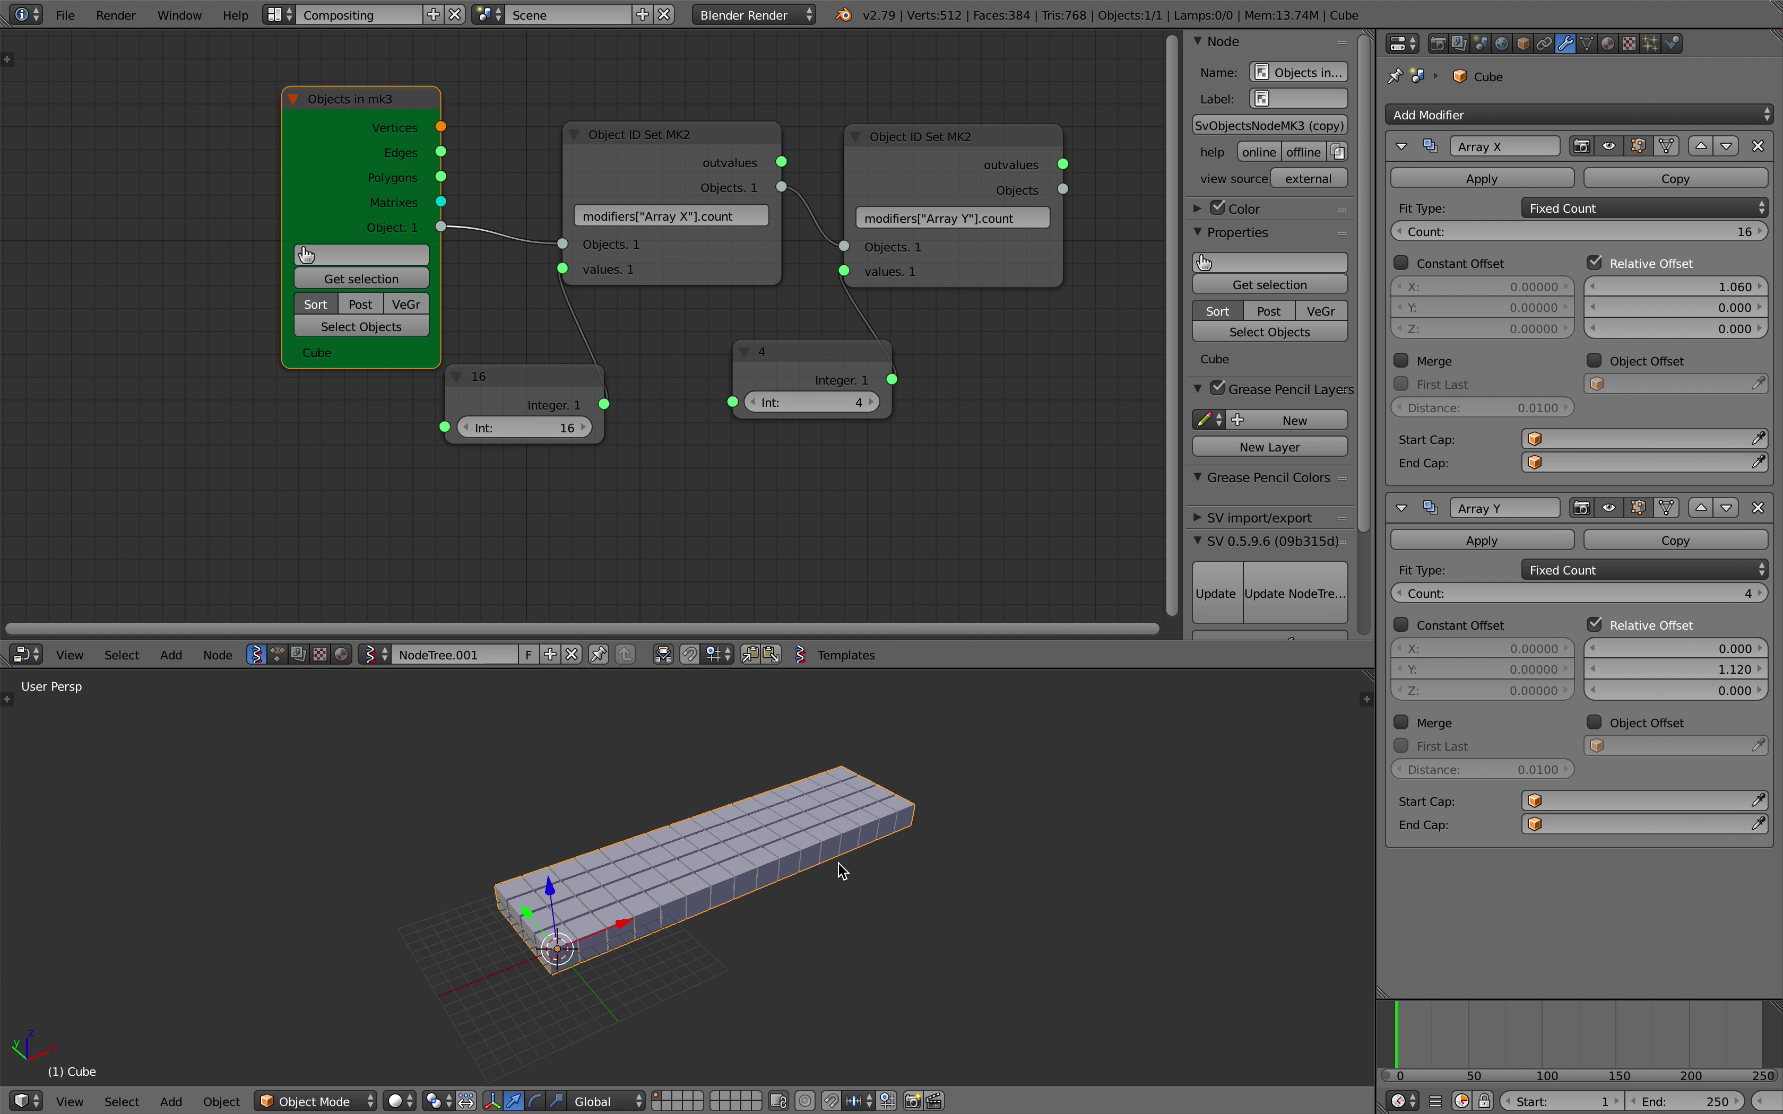
pyautogui.scroll(-1, 694, 523)
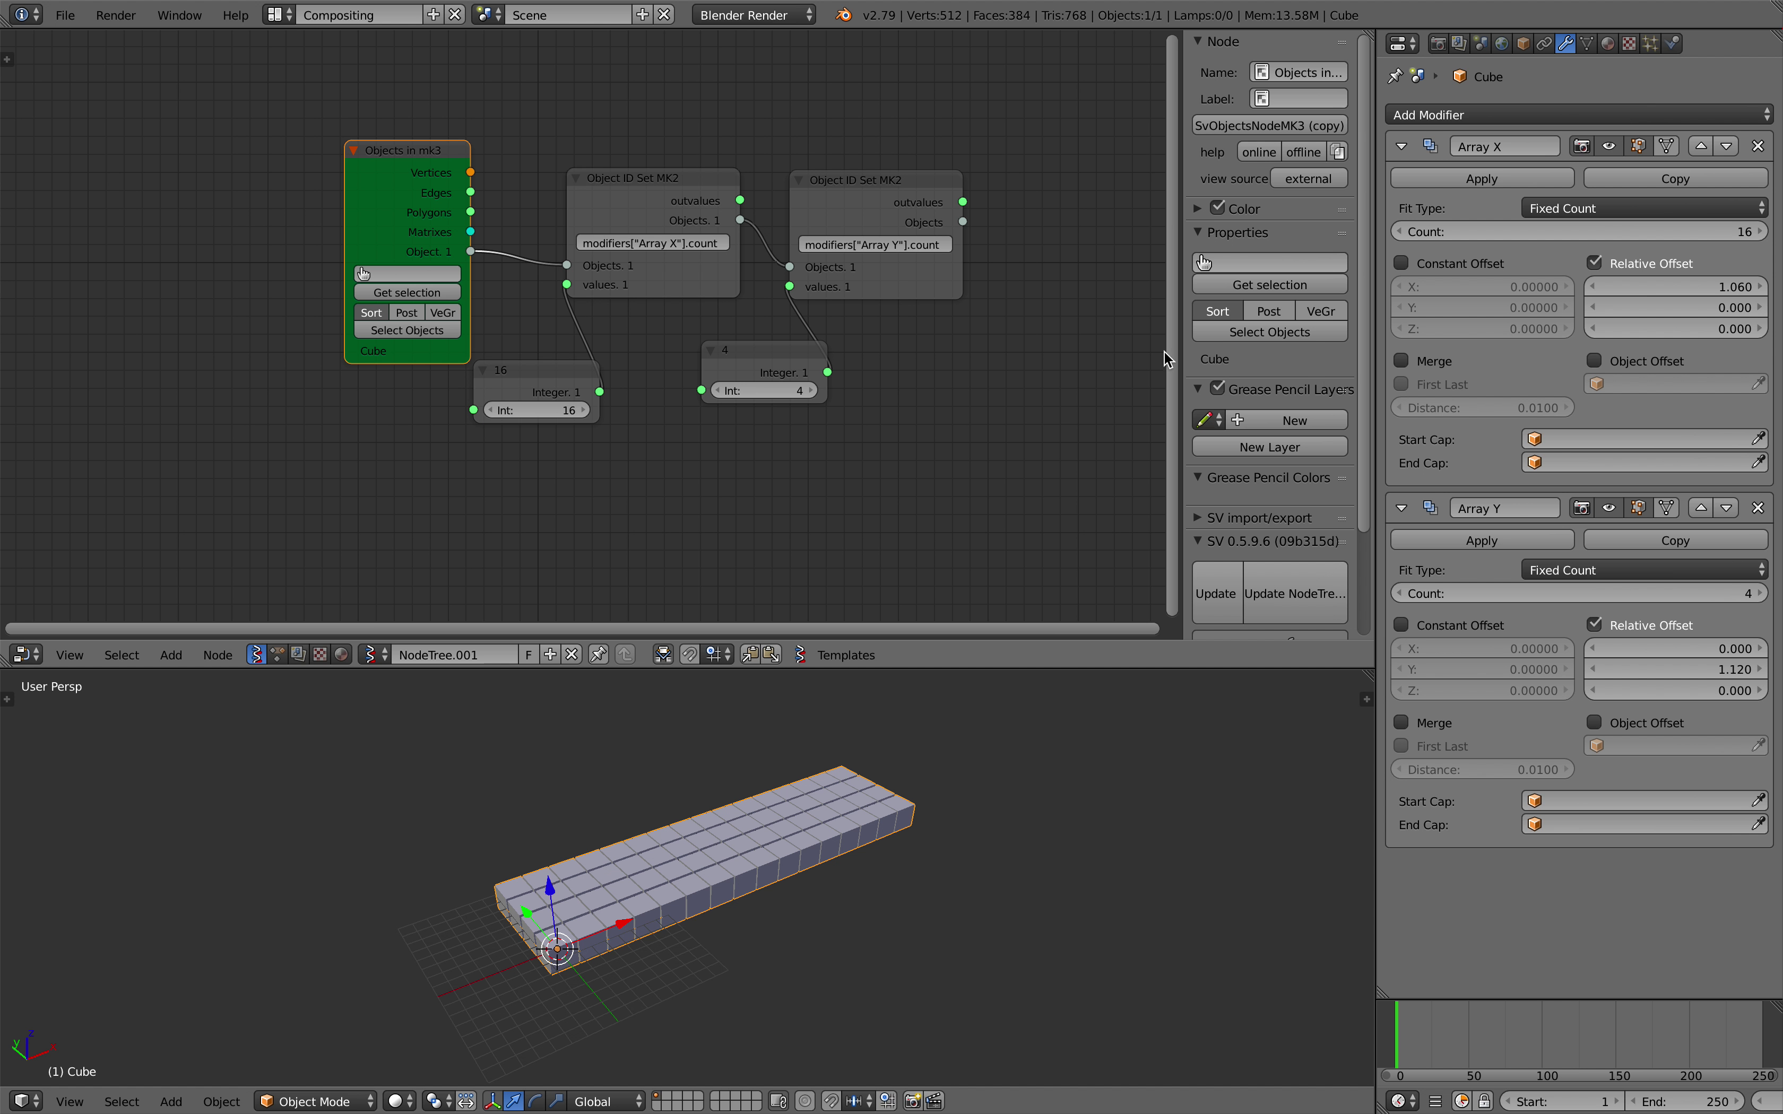
pyautogui.moveTo(1182, 354); pyautogui.dragTo(1326, 354)
pyautogui.scroll(1, 876, 442)
# - Set the Array Y Int node to 10 and move the Objects in node farther from the Object ID Set nodes
pyautogui.moveTo(958, 407); pyautogui.dragTo(1017, 407)
pyautogui.click(600, 404)
pyautogui.moveTo(481, 170); pyautogui.dragTo(430, 171)
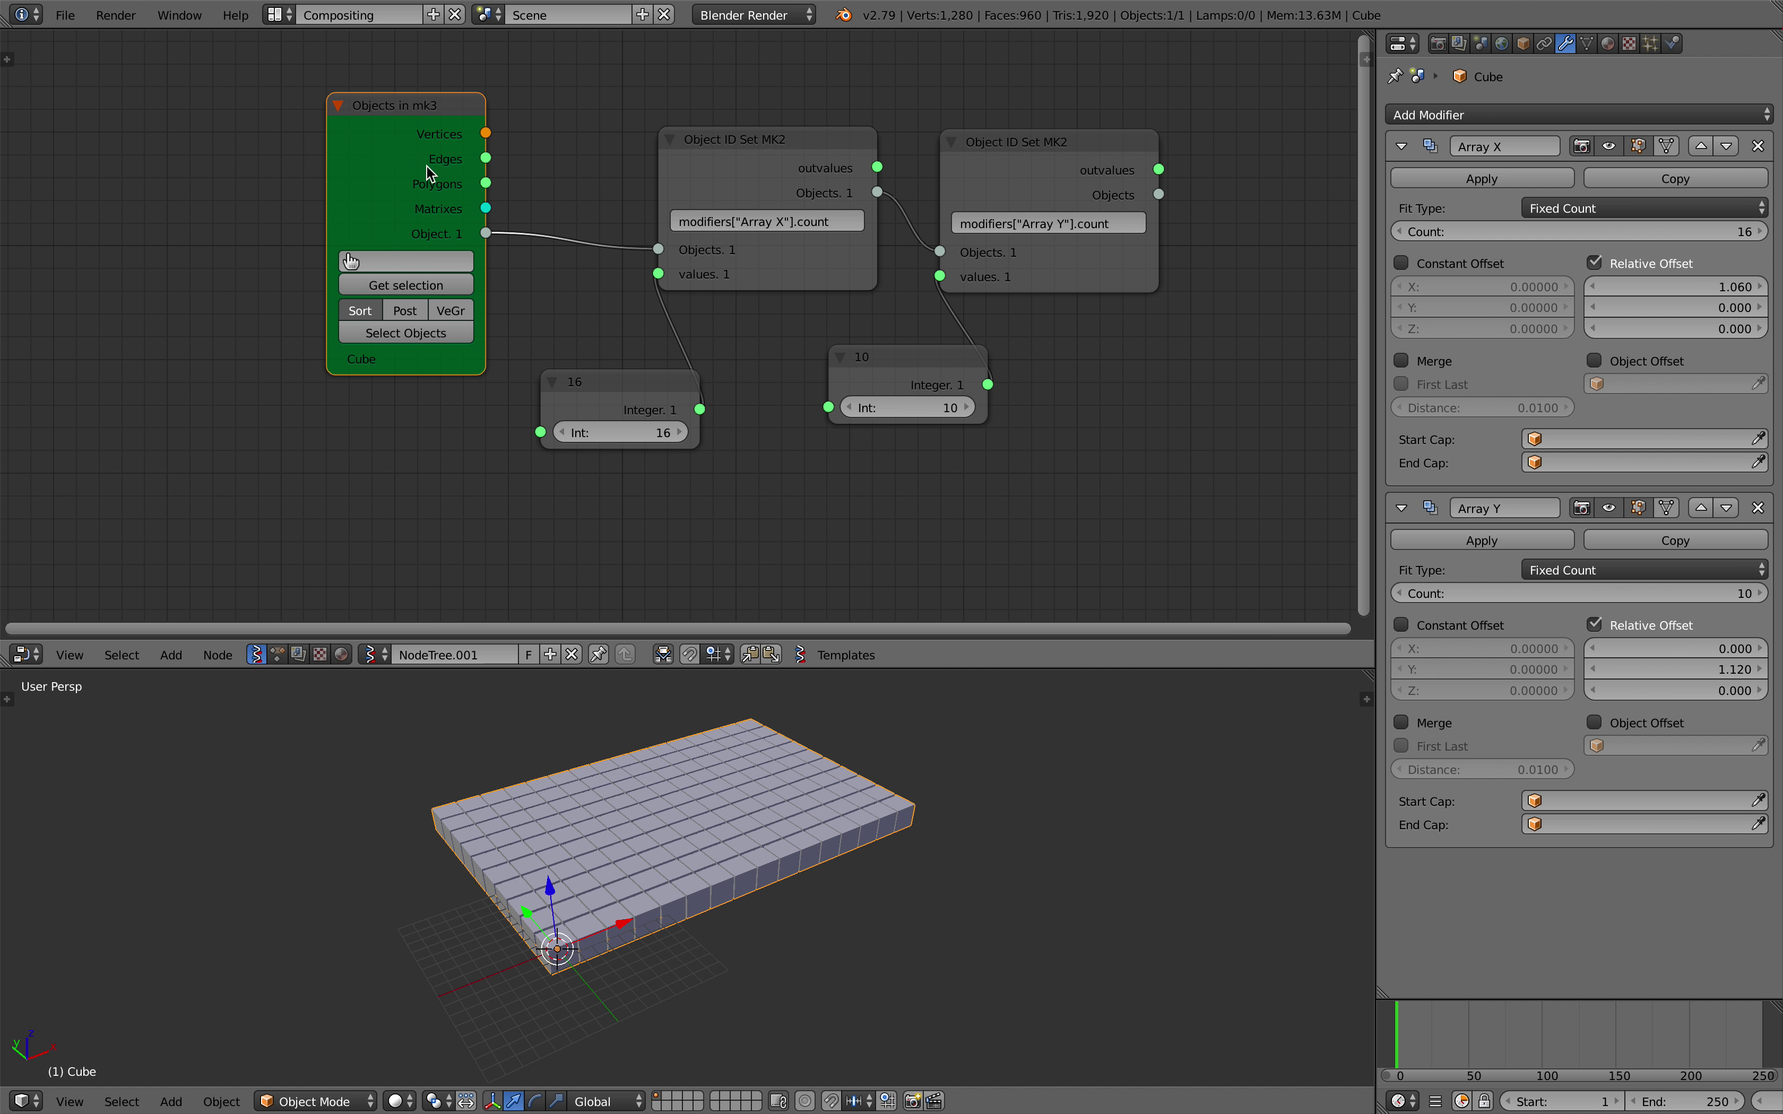
# - Add a Random Num Gen node below the Objects in node and set its Size to 2
pyautogui.moveTo(353, 457); pyautogui.dragTo(433, 387, button='middle')
pyautogui.hotkey('shift', 'a')
pyautogui.click(433, 383)
pyautogui.write('random n')
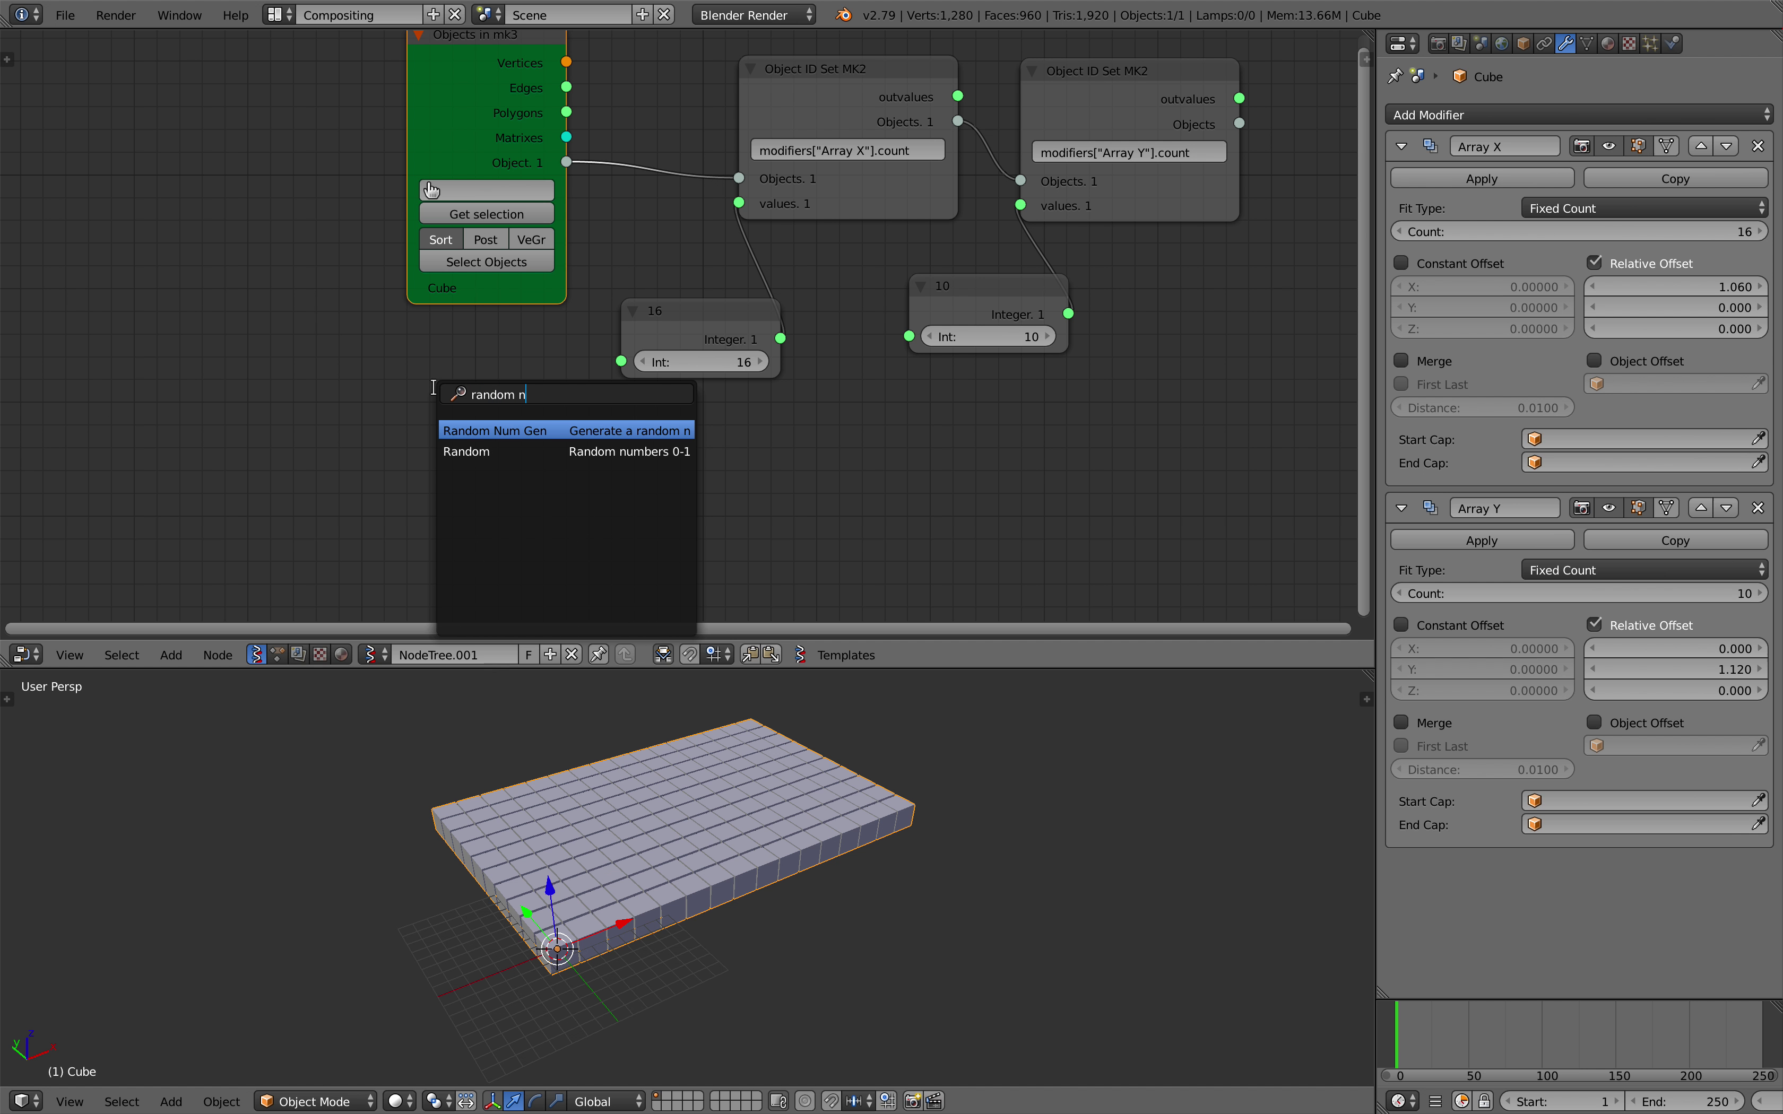
pyautogui.press('Return')
pyautogui.click(309, 454)
pyautogui.click(304, 472)
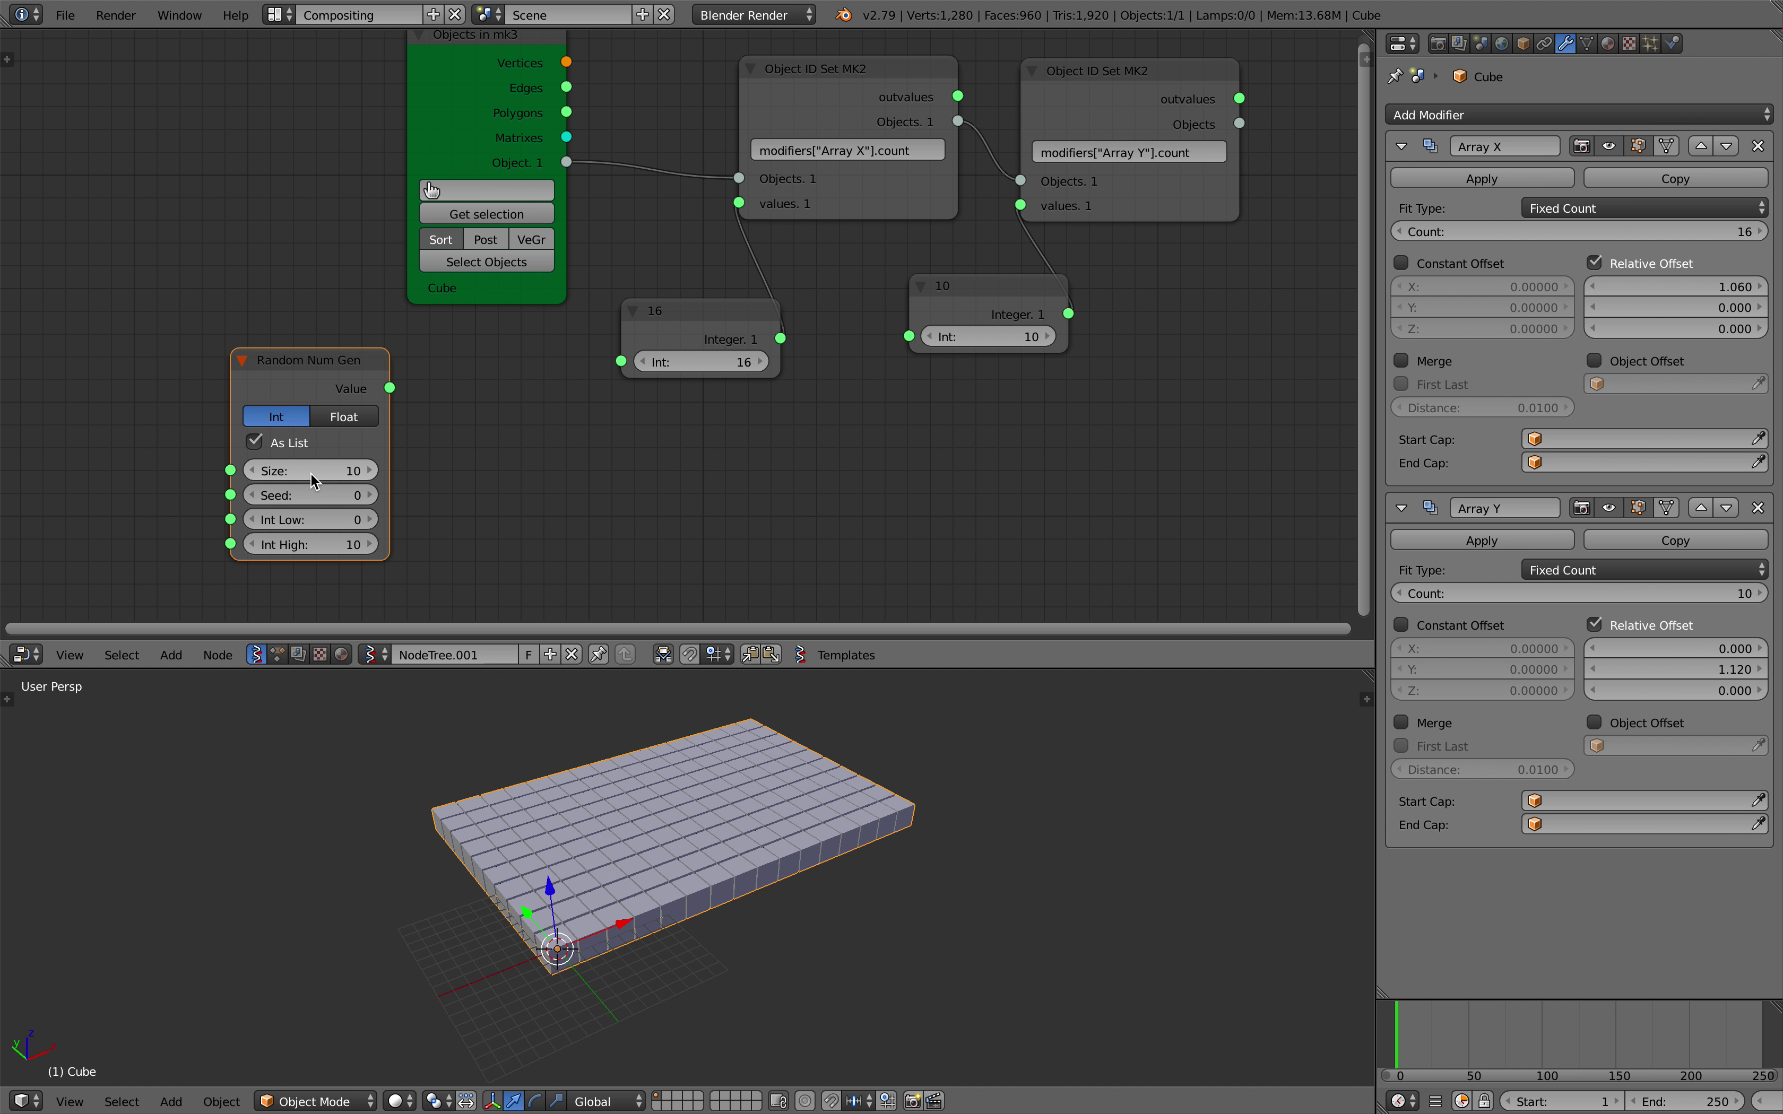
pyautogui.write('2')
pyautogui.press('Return')
# - Add a List Item node beside the Random Num Gen node
pyautogui.hotkey('shift', 'a')
pyautogui.click(514, 409)
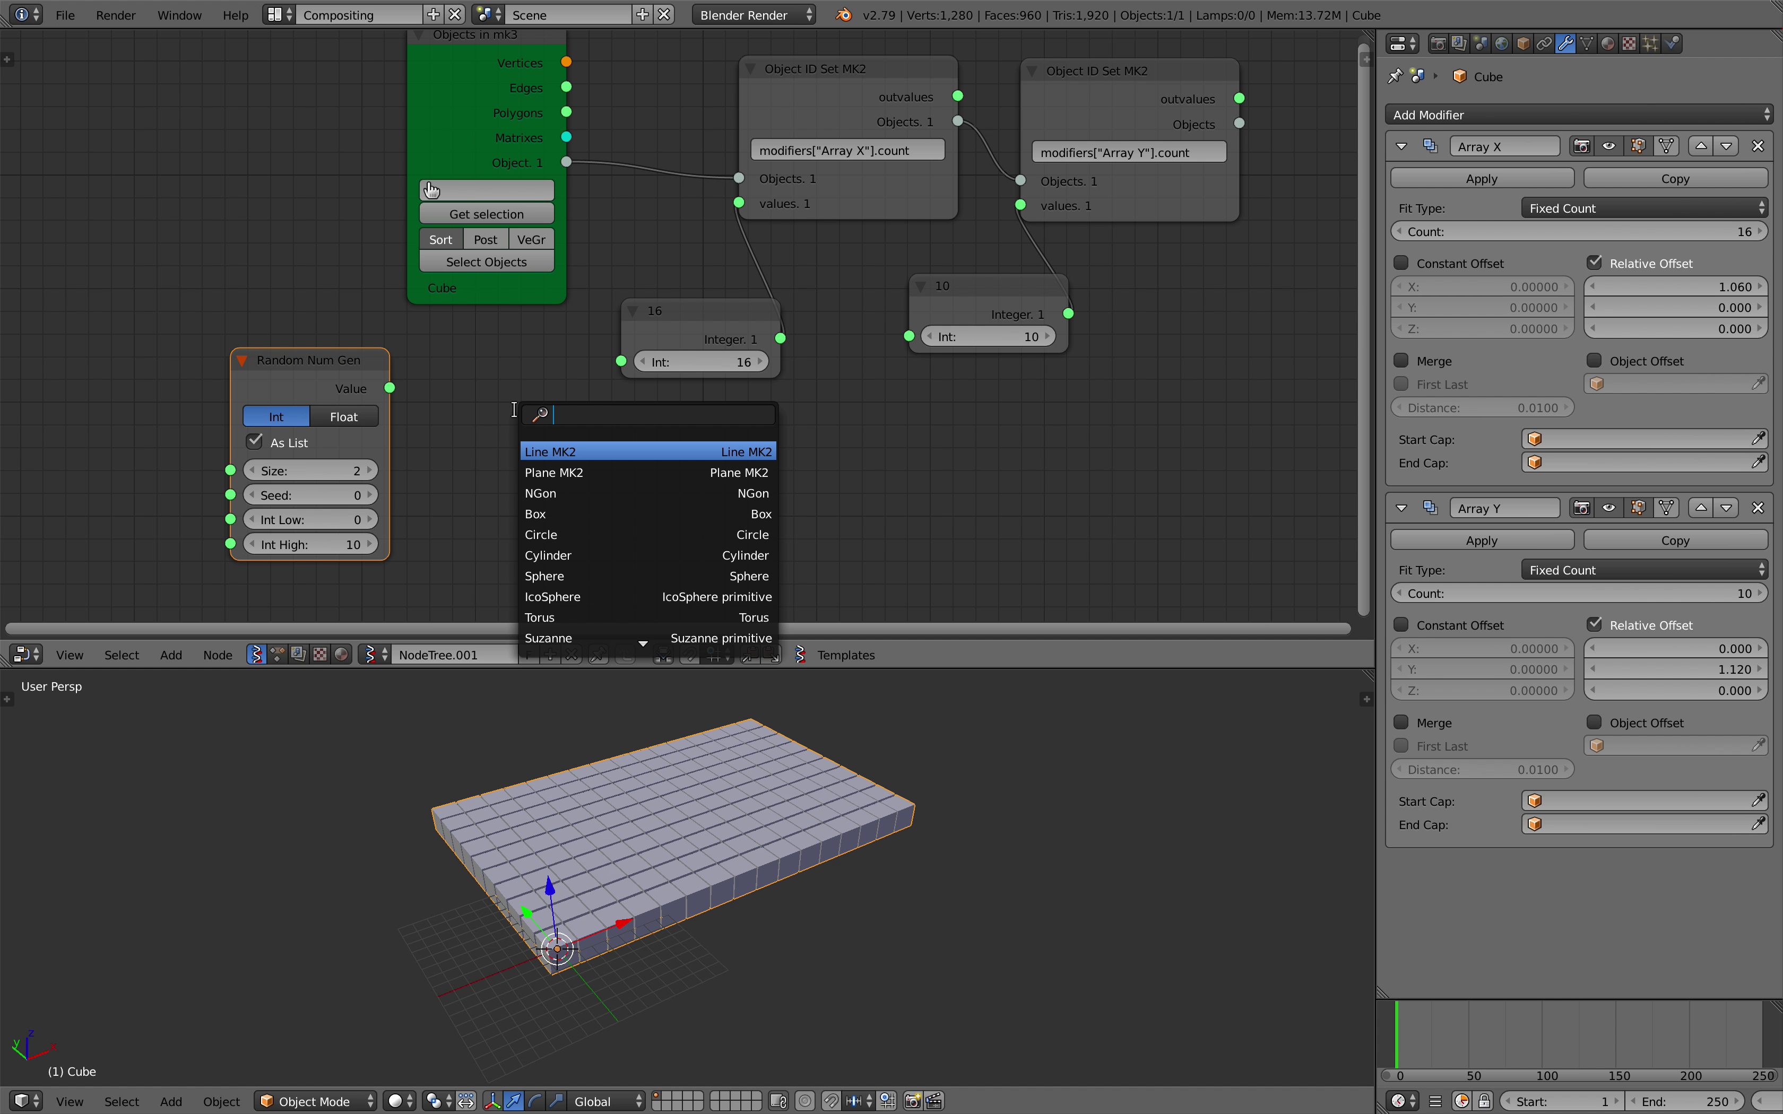
pyautogui.write('list lo')
pyautogui.press('Return')
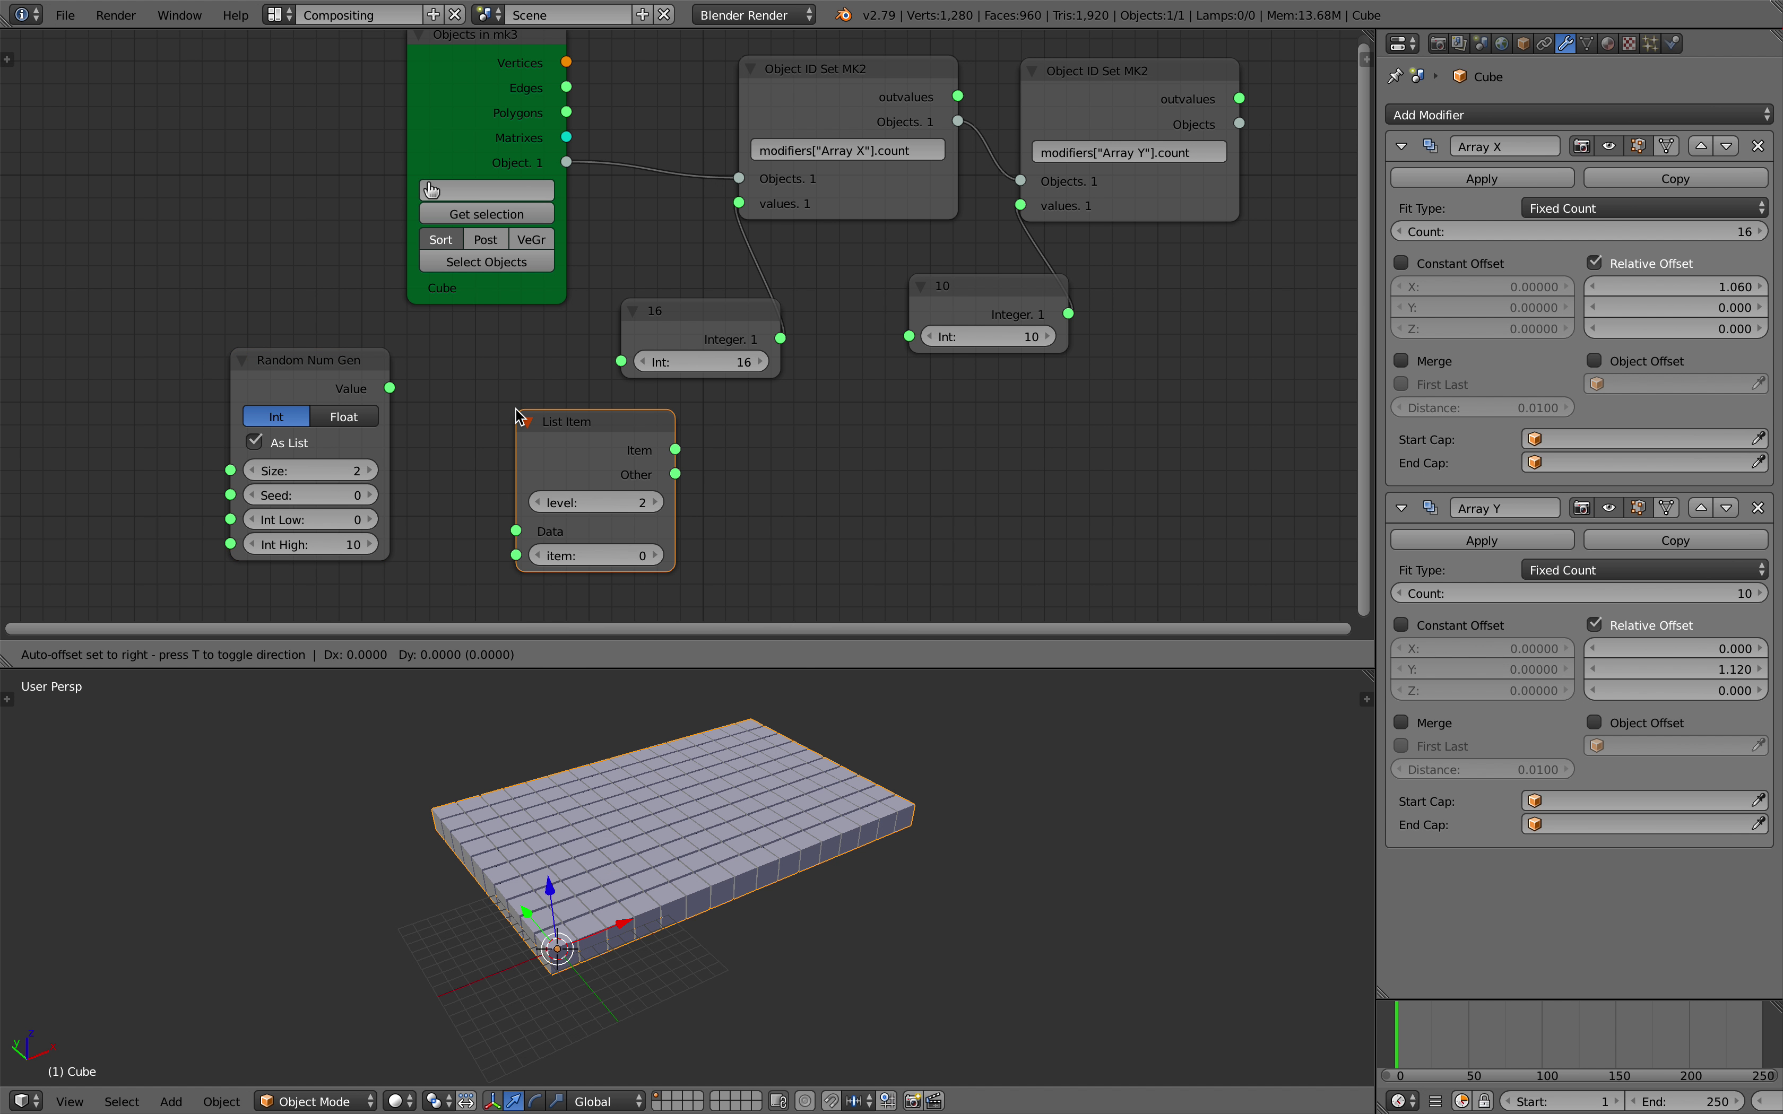
pyautogui.click(489, 313)
# - Delete both Int nodes feeding the Array X and Array Y counts
pyautogui.click(739, 310)
pyautogui.press('x')
pyautogui.click(1011, 290)
pyautogui.press('x')
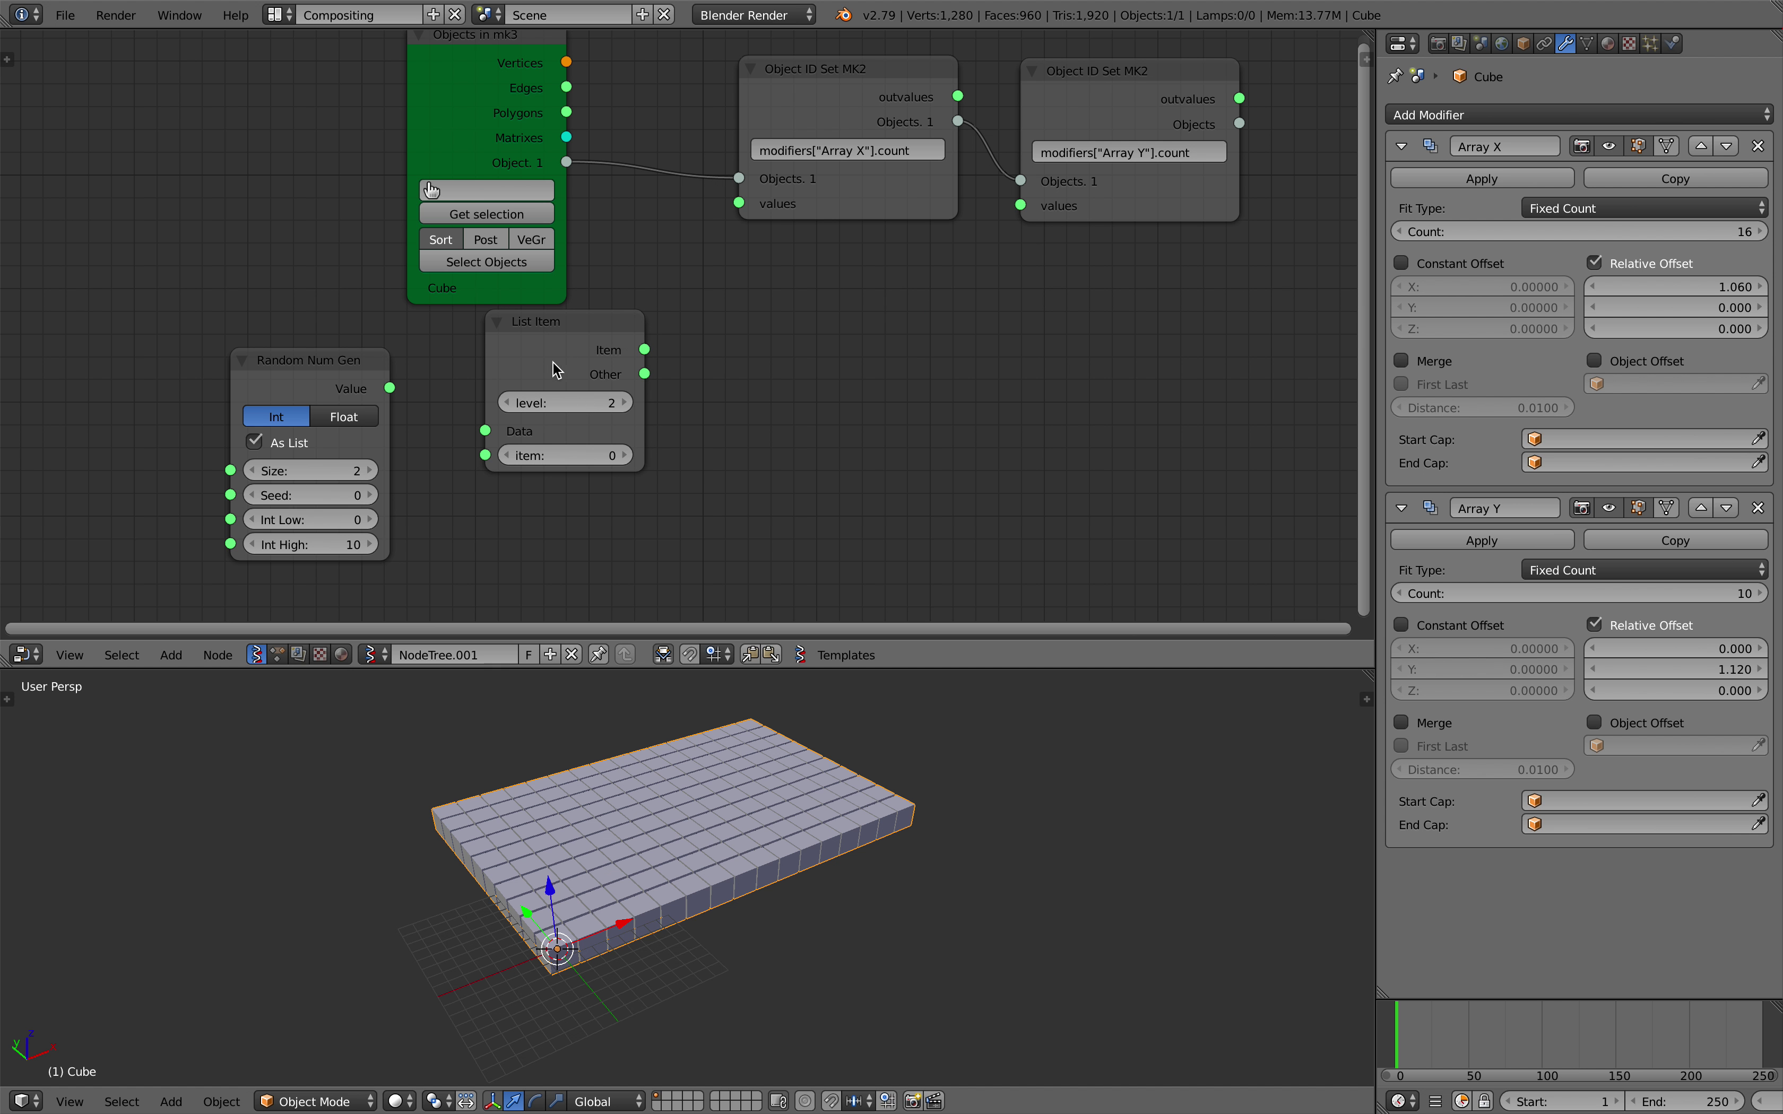
# - Connect Random Num Gen's Value to List Item's Data, and link its Item output to the Array X node's values input
pyautogui.moveTo(612, 368); pyautogui.dragTo(662, 343)
pyautogui.moveTo(389, 388); pyautogui.dragTo(535, 399)
pyautogui.moveTo(694, 318); pyautogui.dragTo(739, 202)
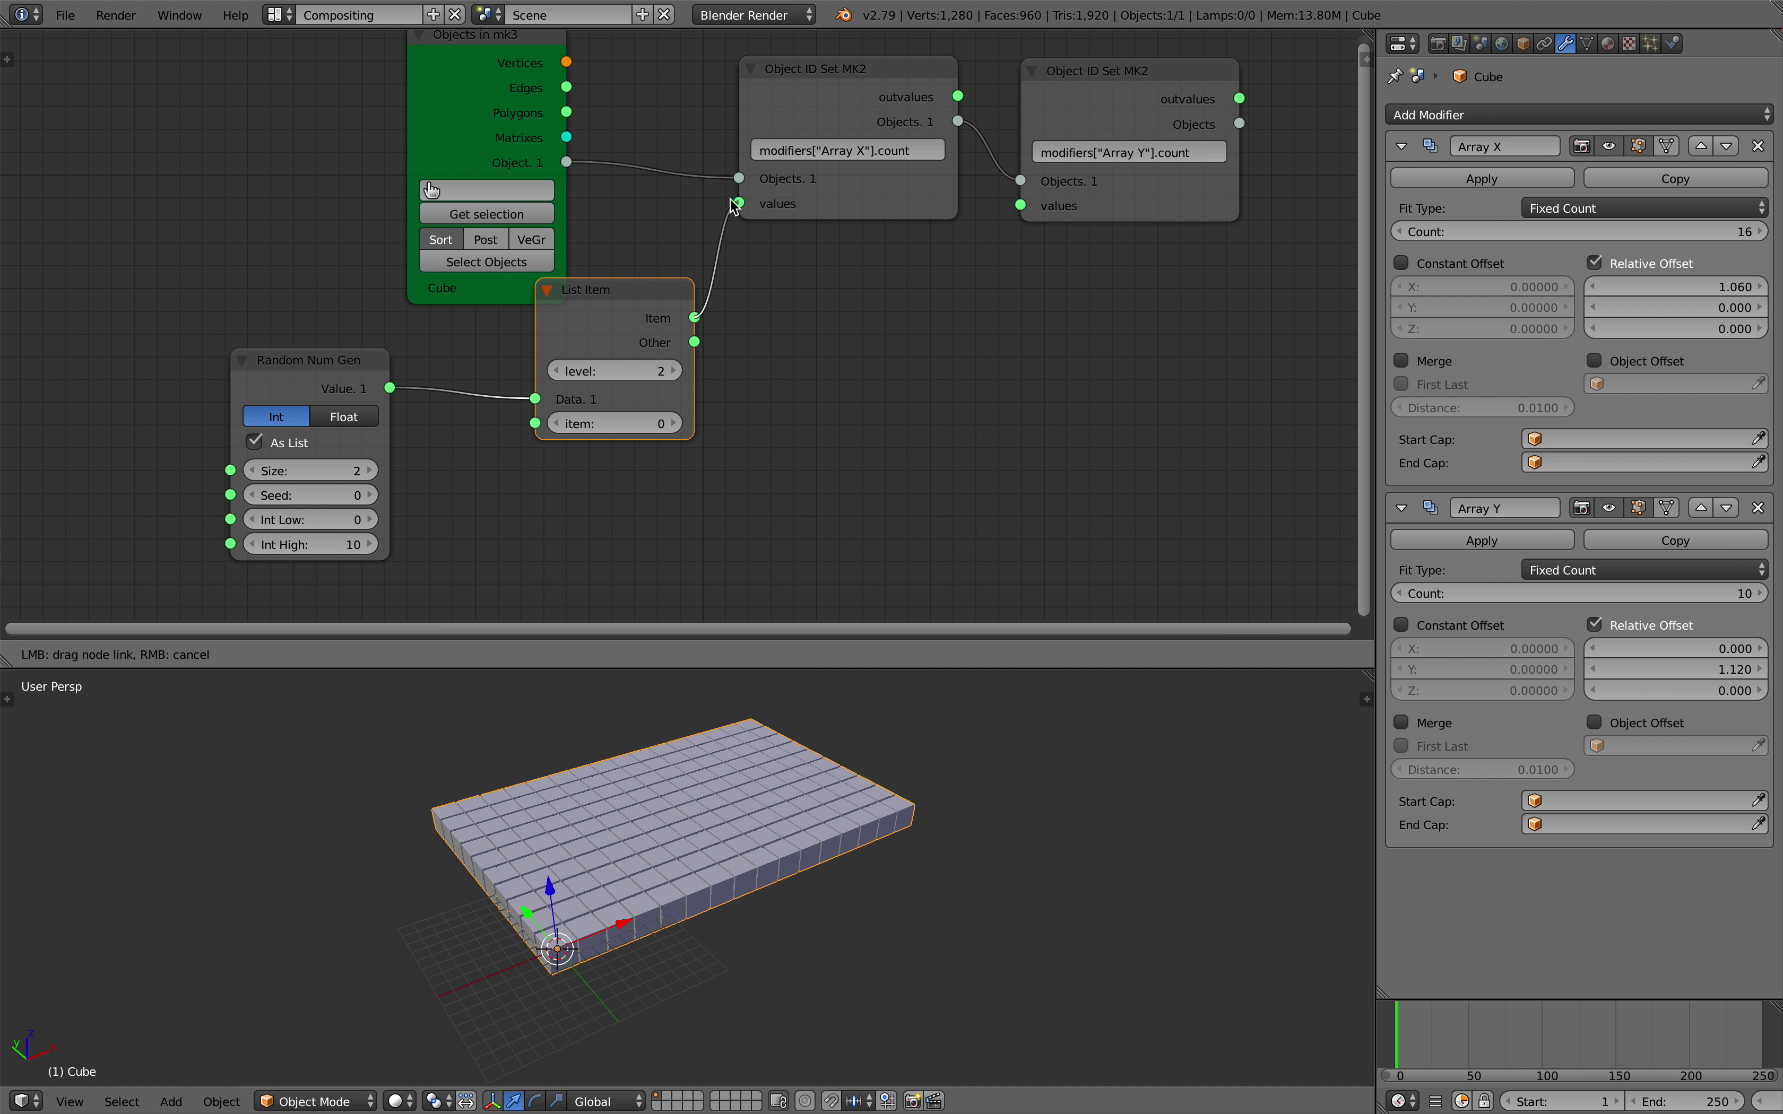
# - Duplicate the List Item node with item 1, feeding it from Random Num Gen and into the Array Y node's values input
pyautogui.hotkey('shift', 'd')
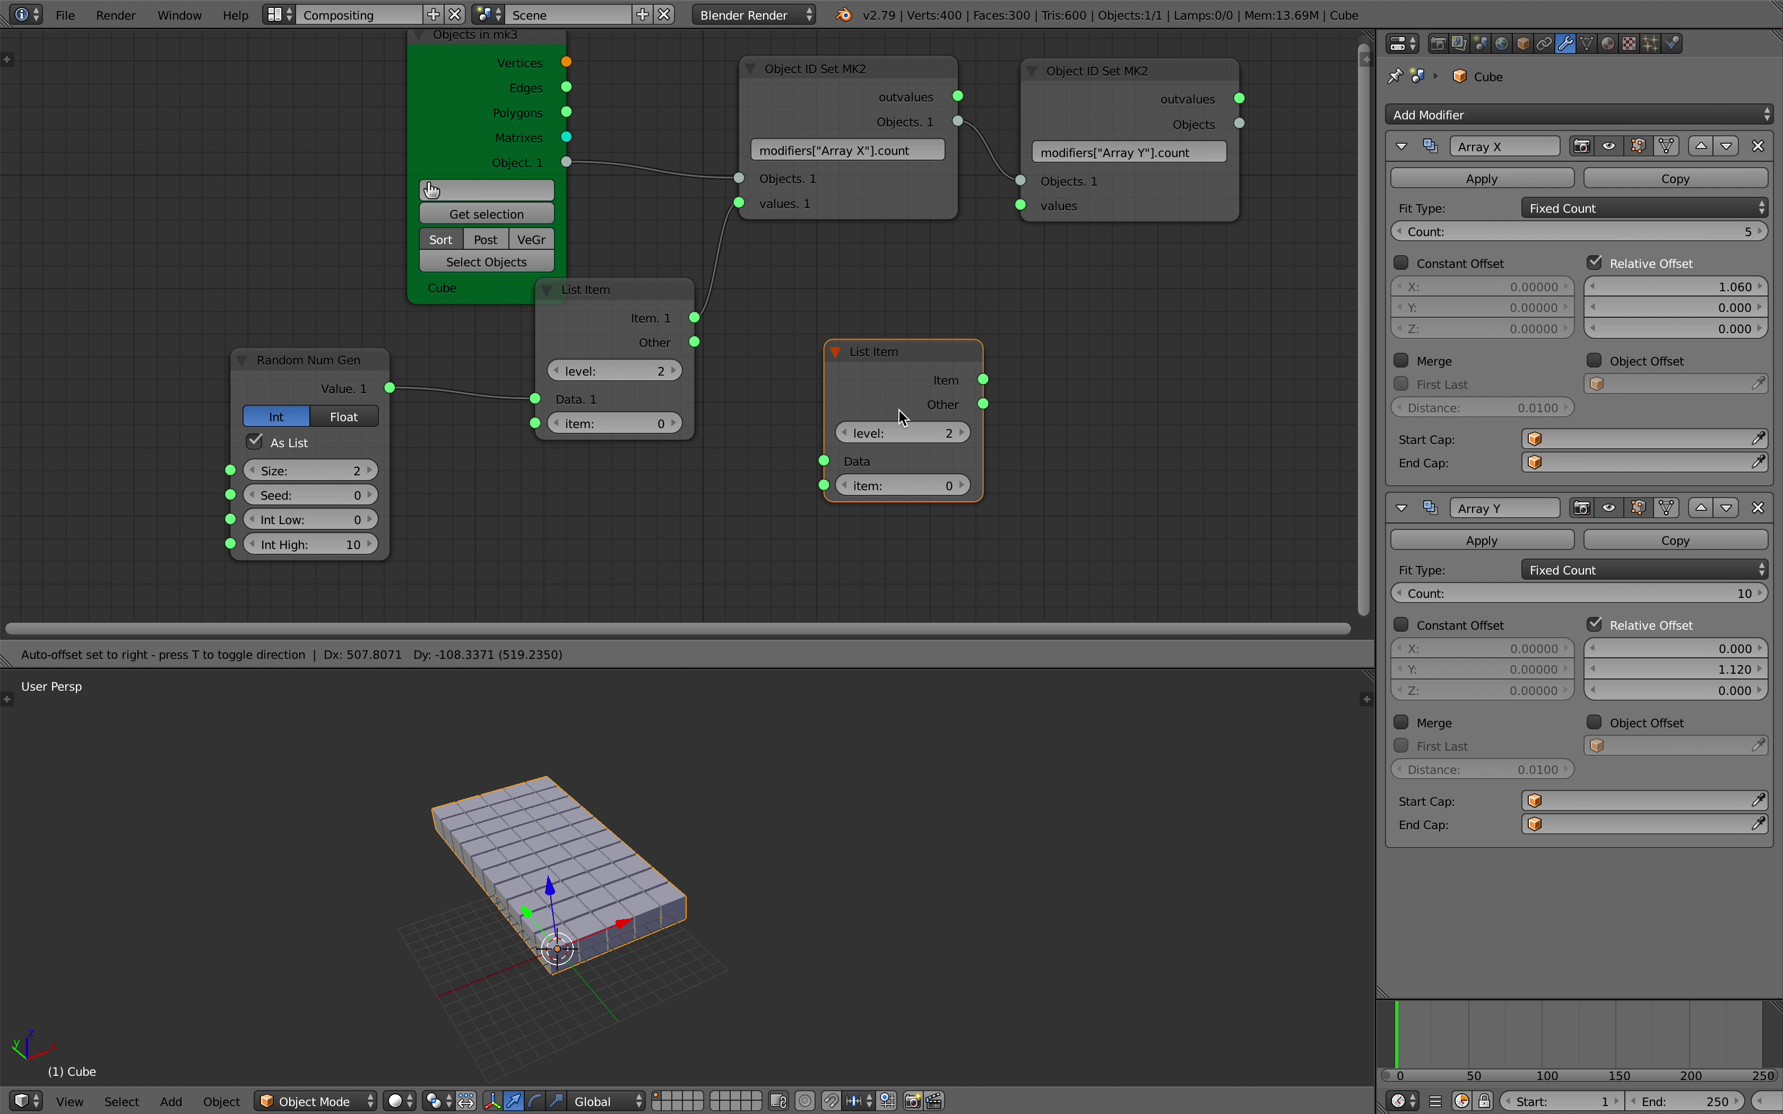
pyautogui.click(874, 408)
pyautogui.keyDown('alt'); pyautogui.moveTo(370, 384); pyautogui.dragTo(932, 483, button='right'); pyautogui.keyUp('alt')
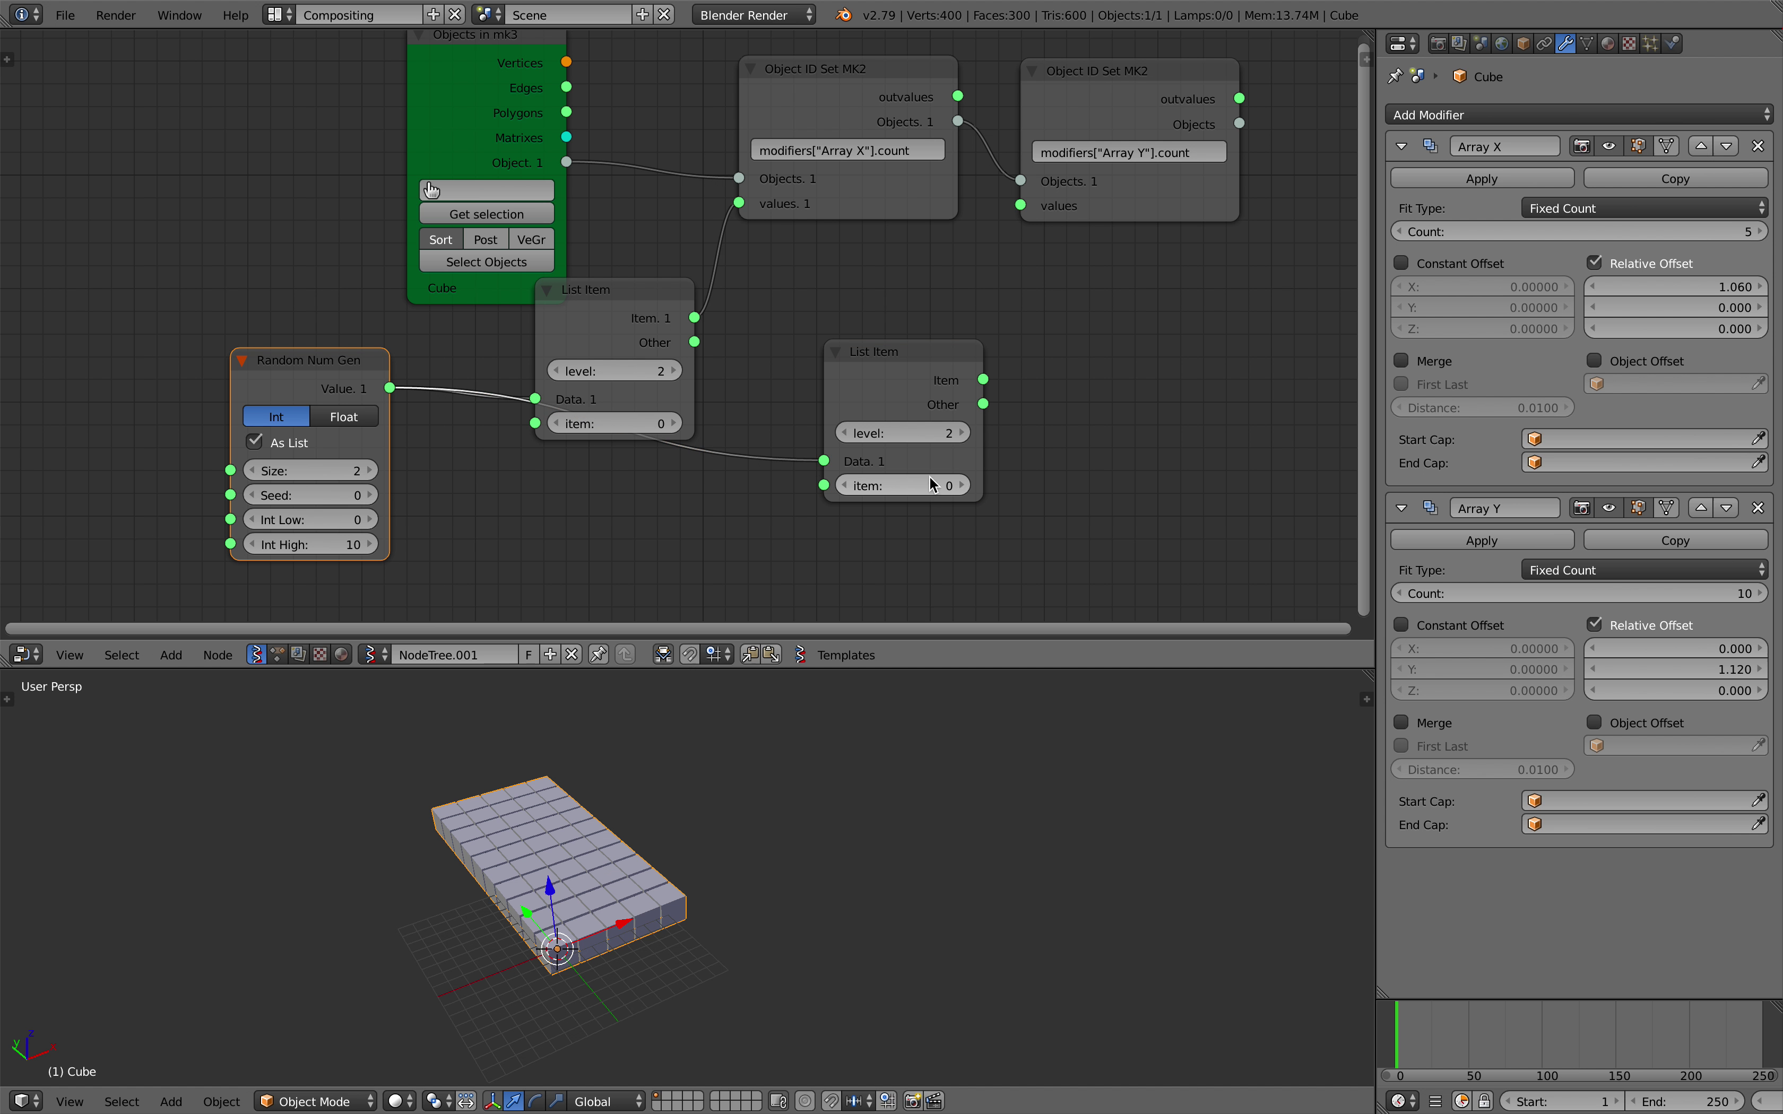
pyautogui.click(962, 485)
pyautogui.moveTo(983, 379); pyautogui.dragTo(1021, 206)
# - Vary the Random Num Gen's Seed up to 278 and raise Int Low to 17
pyautogui.moveTo(372, 494); pyautogui.dragTo(545, 495)
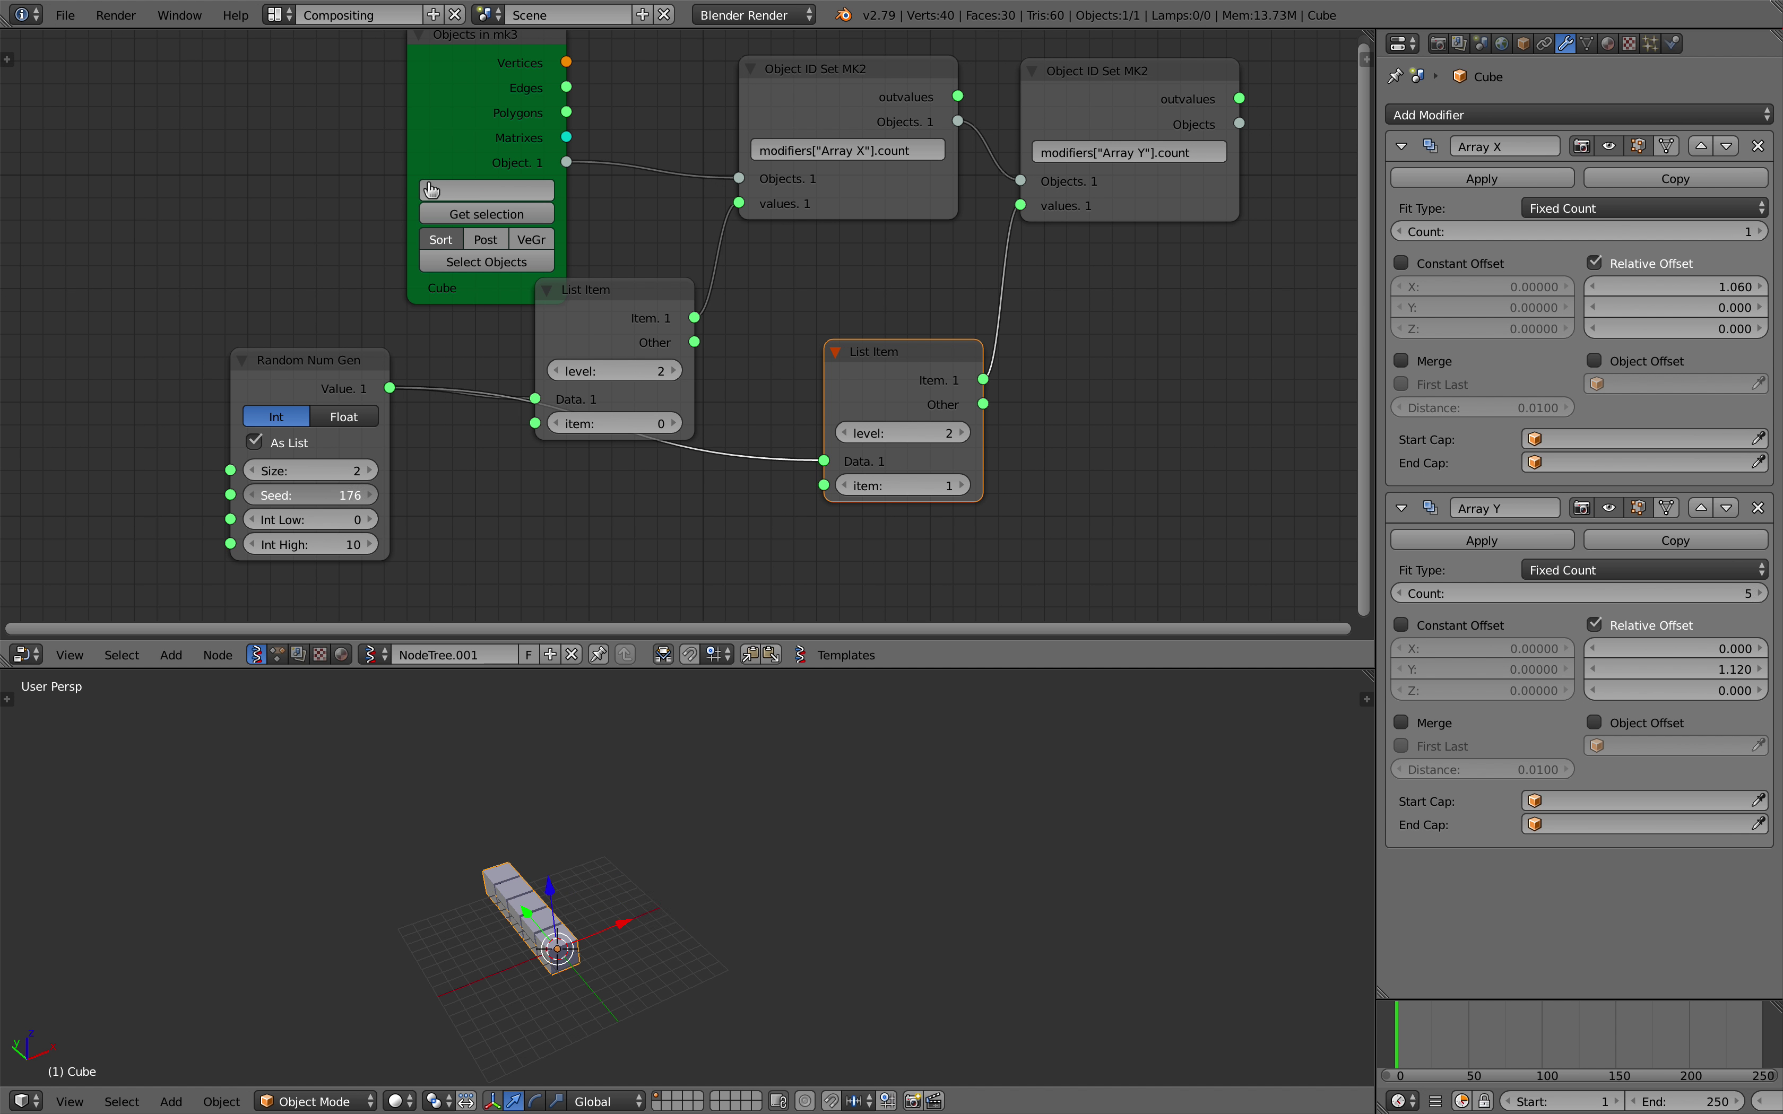
pyautogui.moveTo(309, 519); pyautogui.dragTo(339, 519)
pyautogui.moveTo(339, 495); pyautogui.dragTo(398, 495)
pyautogui.moveTo(339, 516); pyautogui.dragTo(391, 521)
pyautogui.click(369, 519)
pyautogui.click(369, 520)
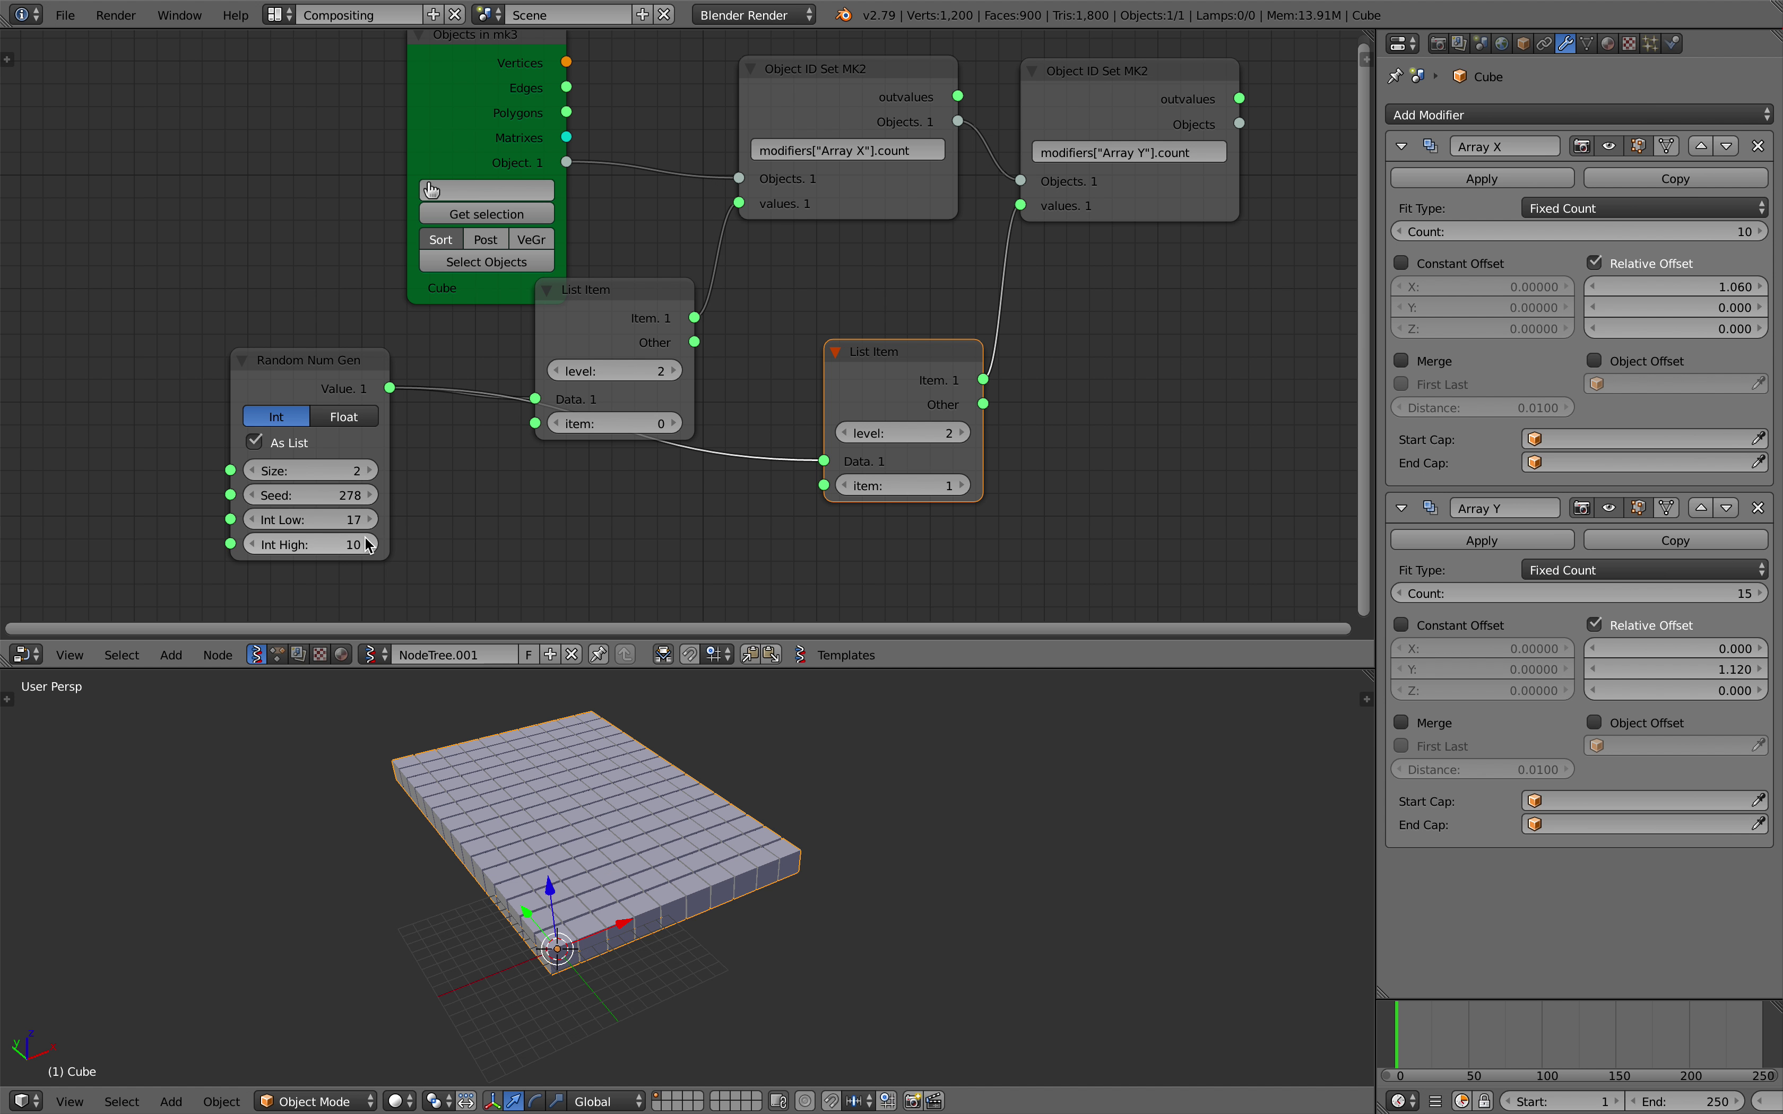
# - Set the Random Num Gen's Int High to 50 and Int Low to 2, and try different Seed values
pyautogui.scroll(1, 361, 541)
pyautogui.moveTo(297, 565); pyautogui.dragTo(346, 564)
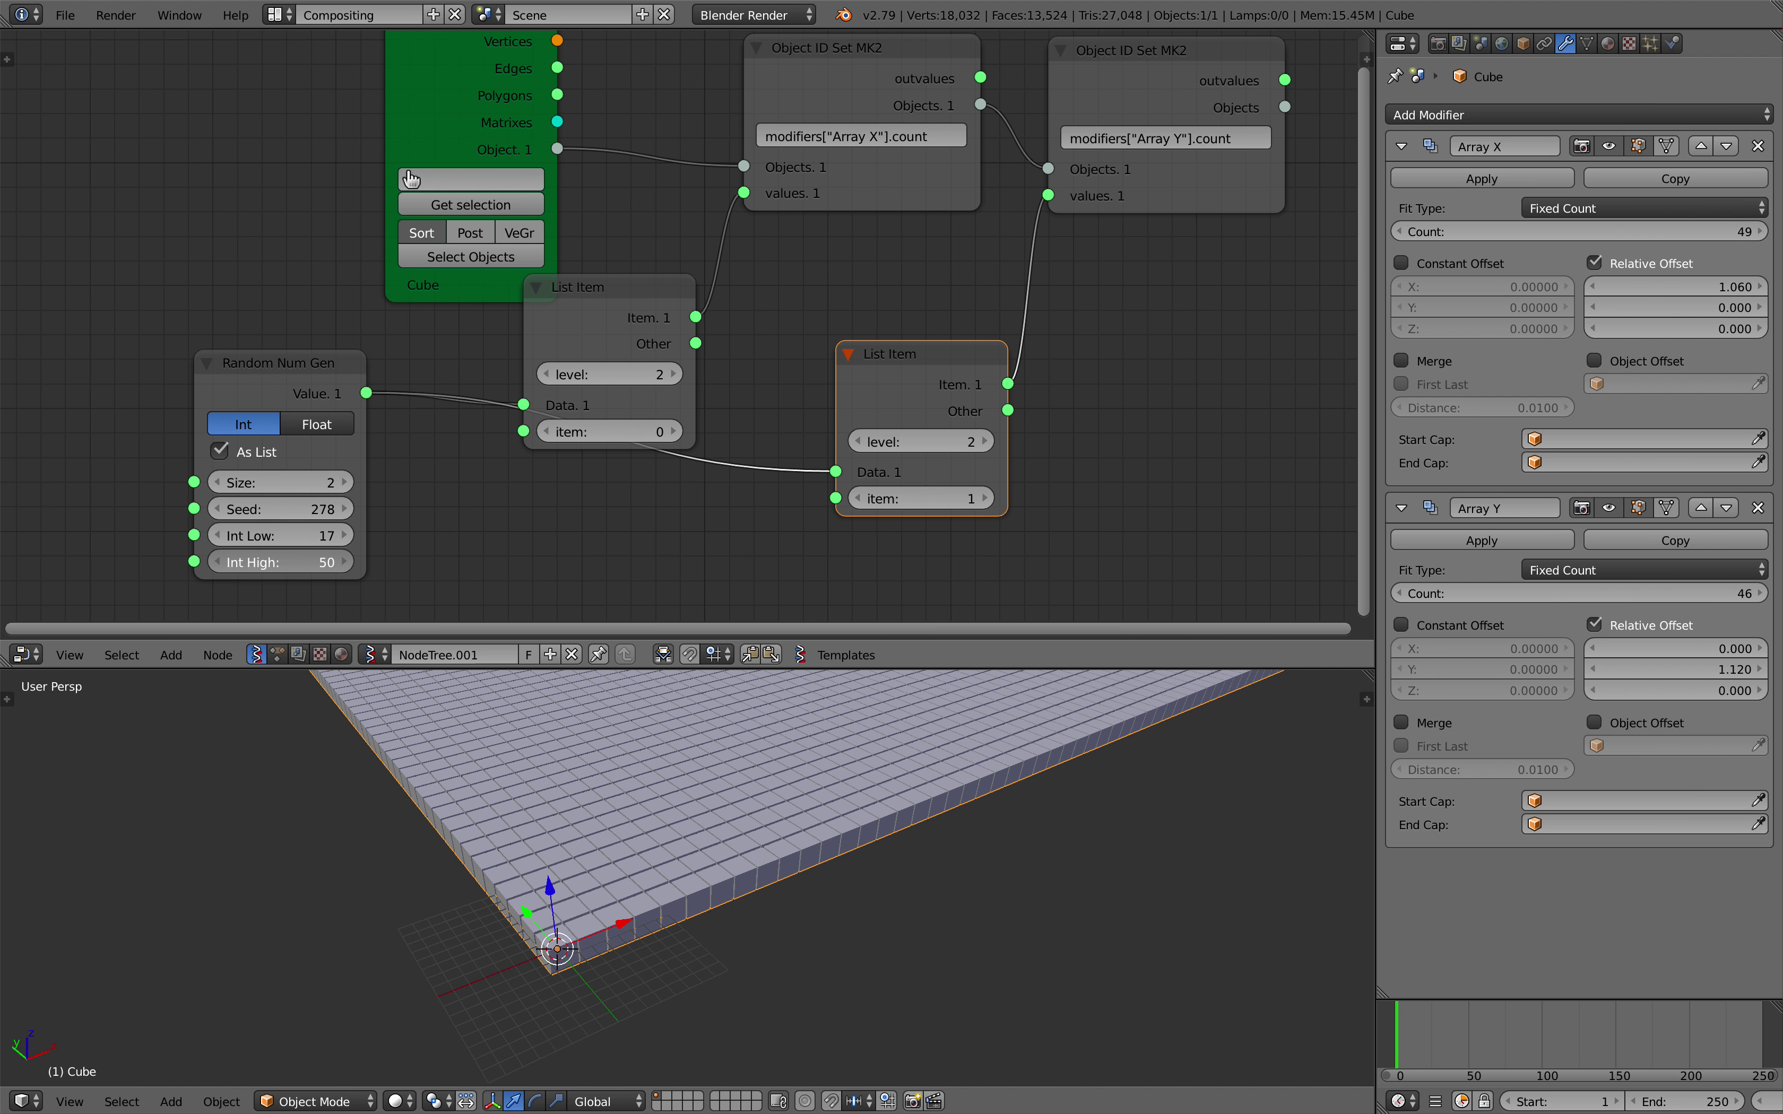
pyautogui.write('2')
pyautogui.press('Return')
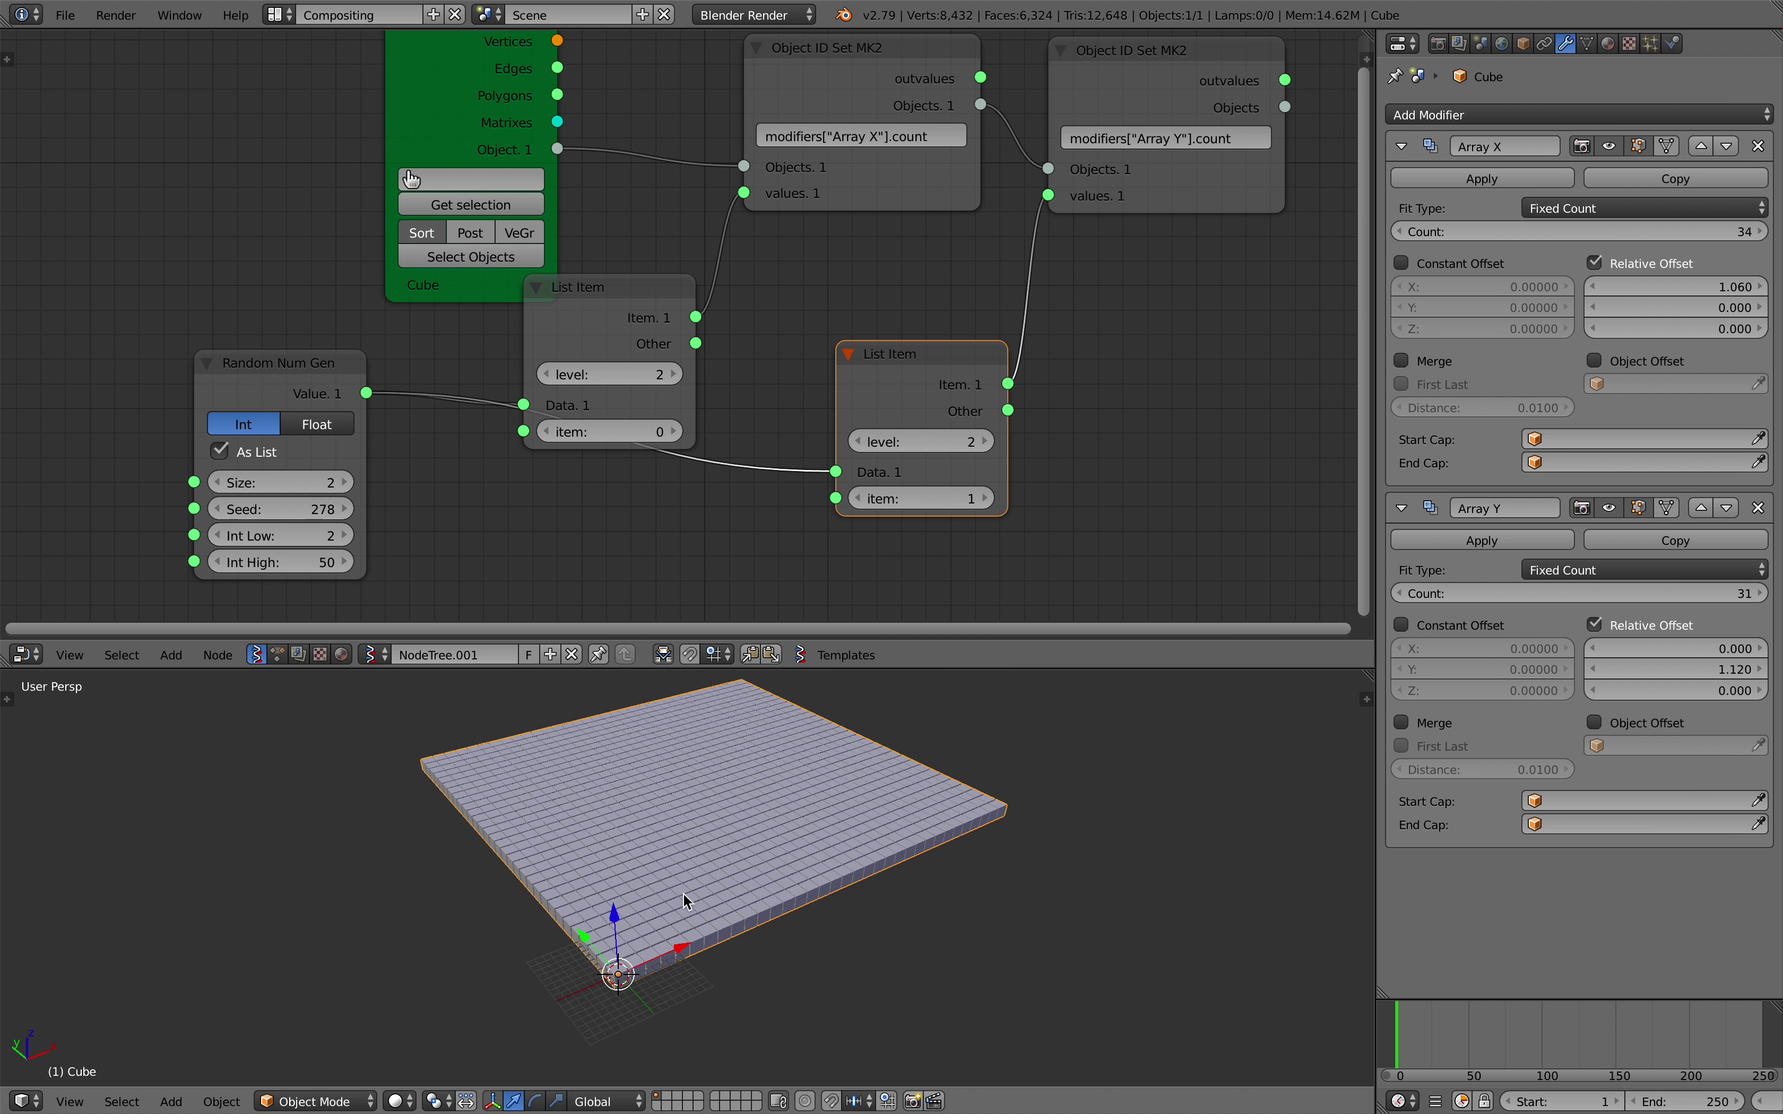
pyautogui.moveTo(295, 499); pyautogui.dragTo(362, 504)
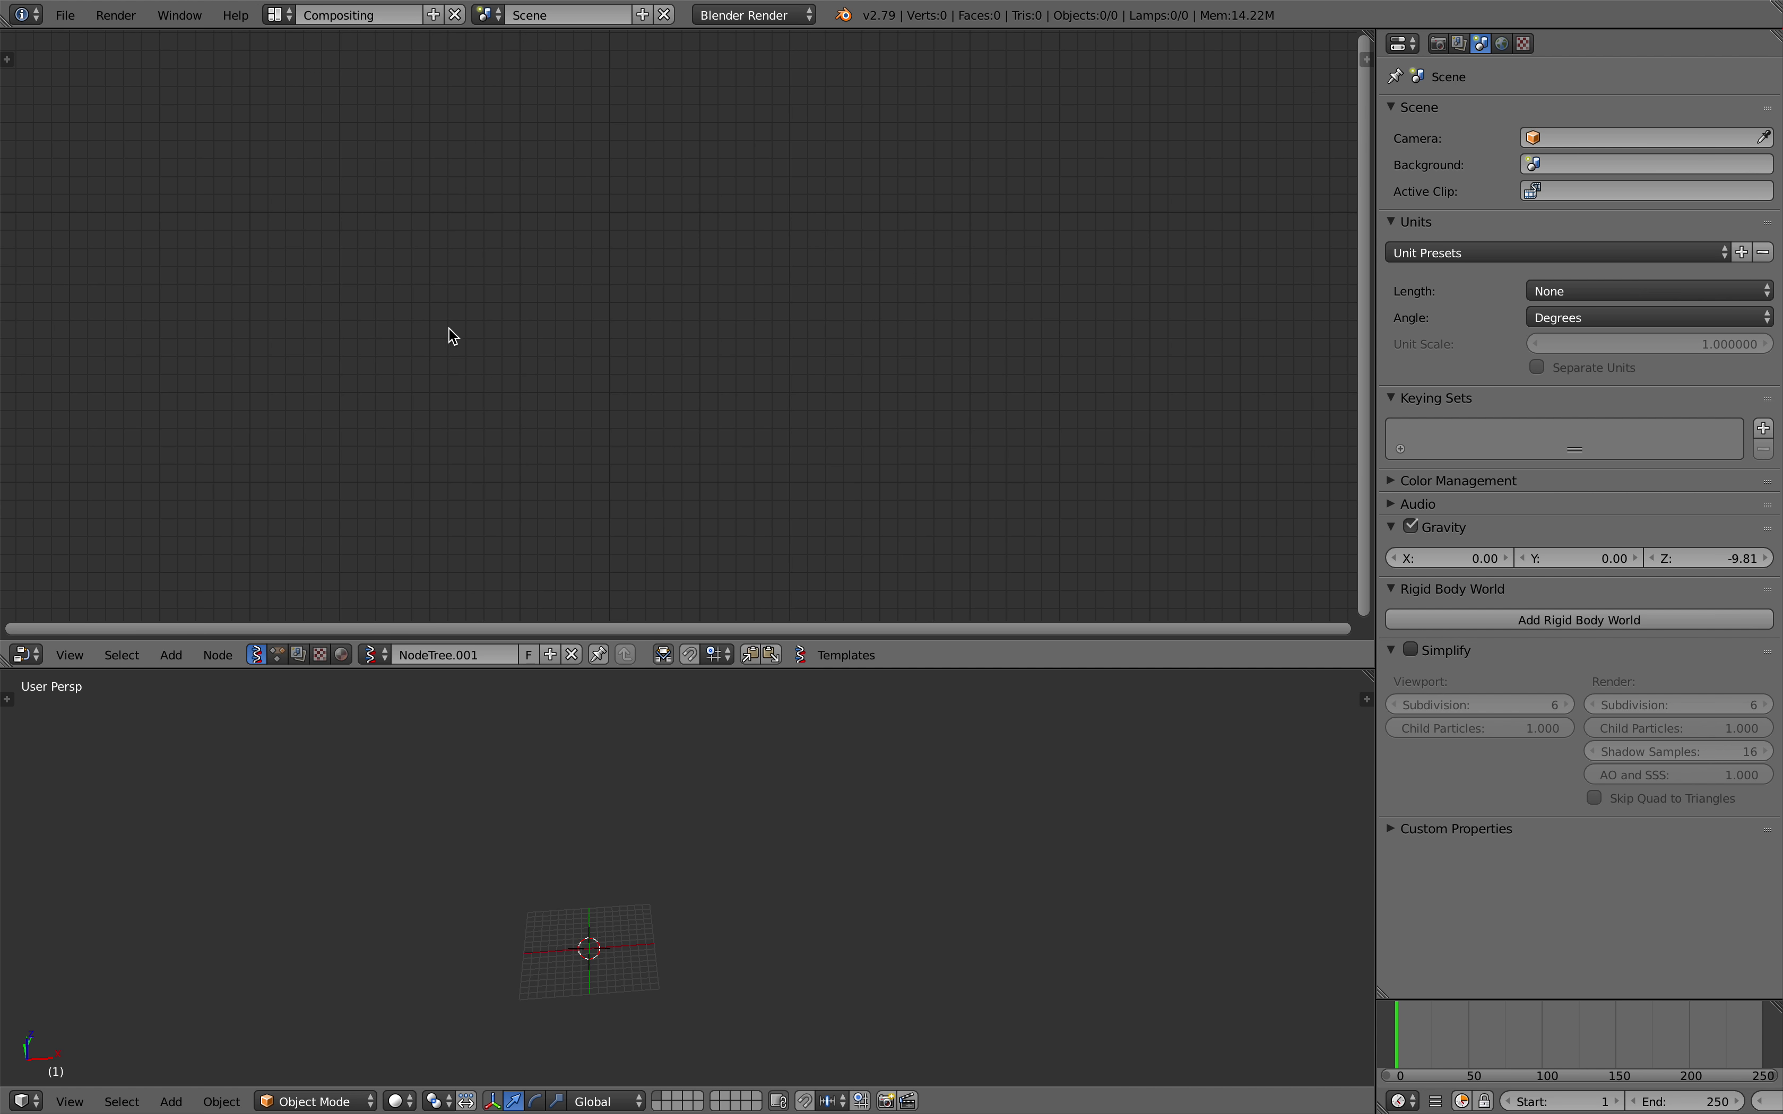
# - Undo the deletion of the cube and its Sverchok nodes and save the file with Save As
pyautogui.press('Home')
pyautogui.hotkey('ctrl', 'z')
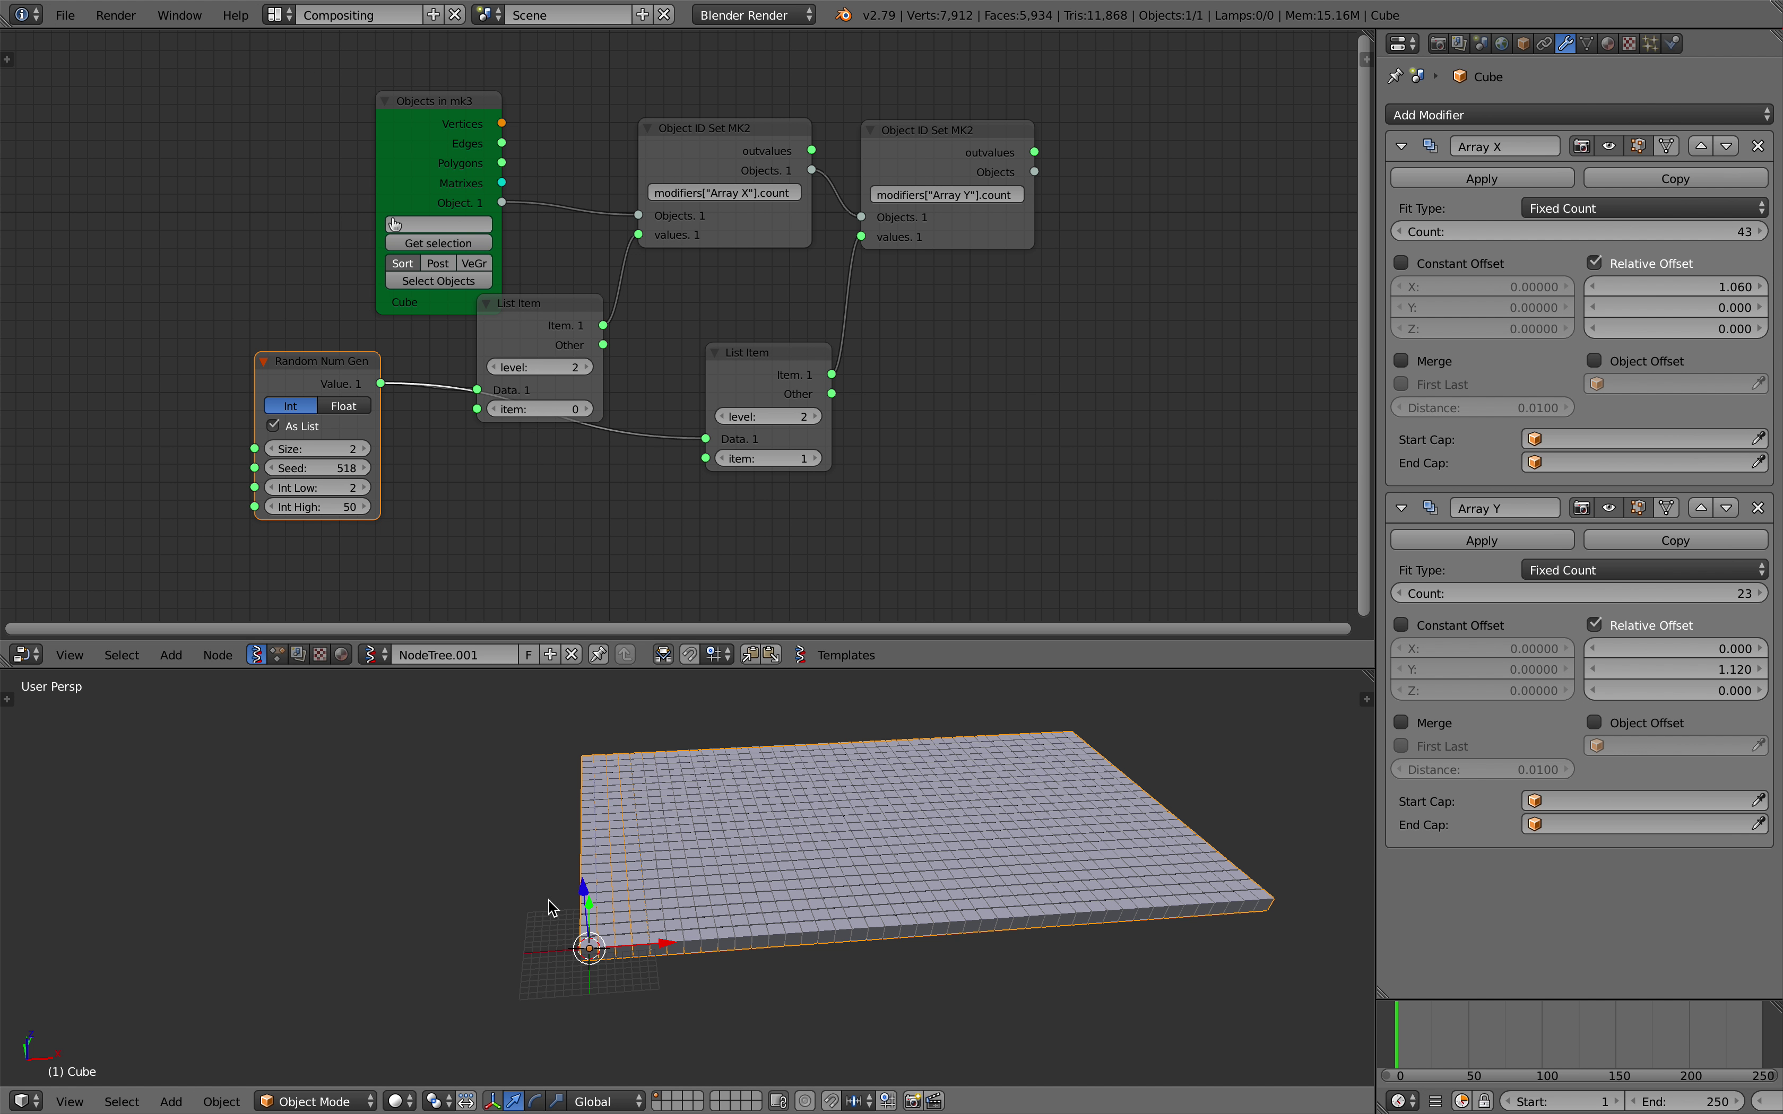
pyautogui.moveTo(546, 898); pyautogui.dragTo(590, 855, button='middle')
pyautogui.click(65, 15)
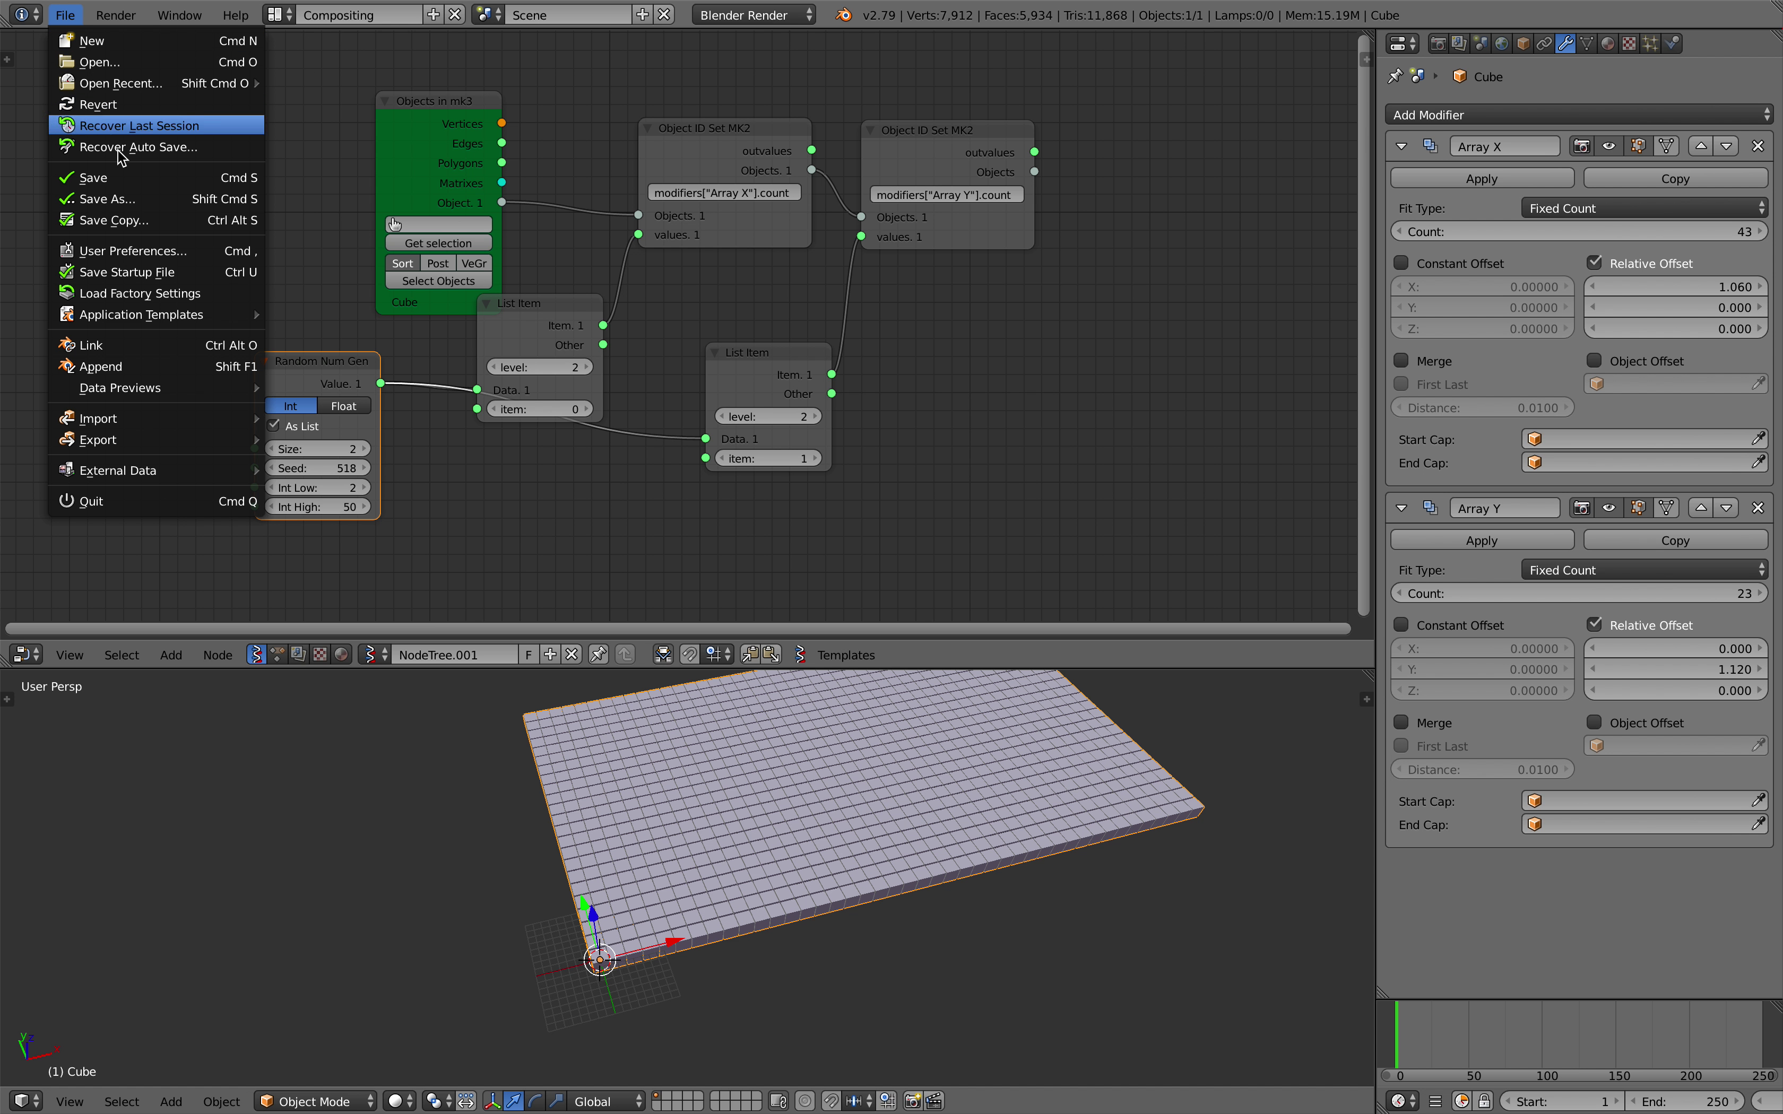
pyautogui.click(95, 197)
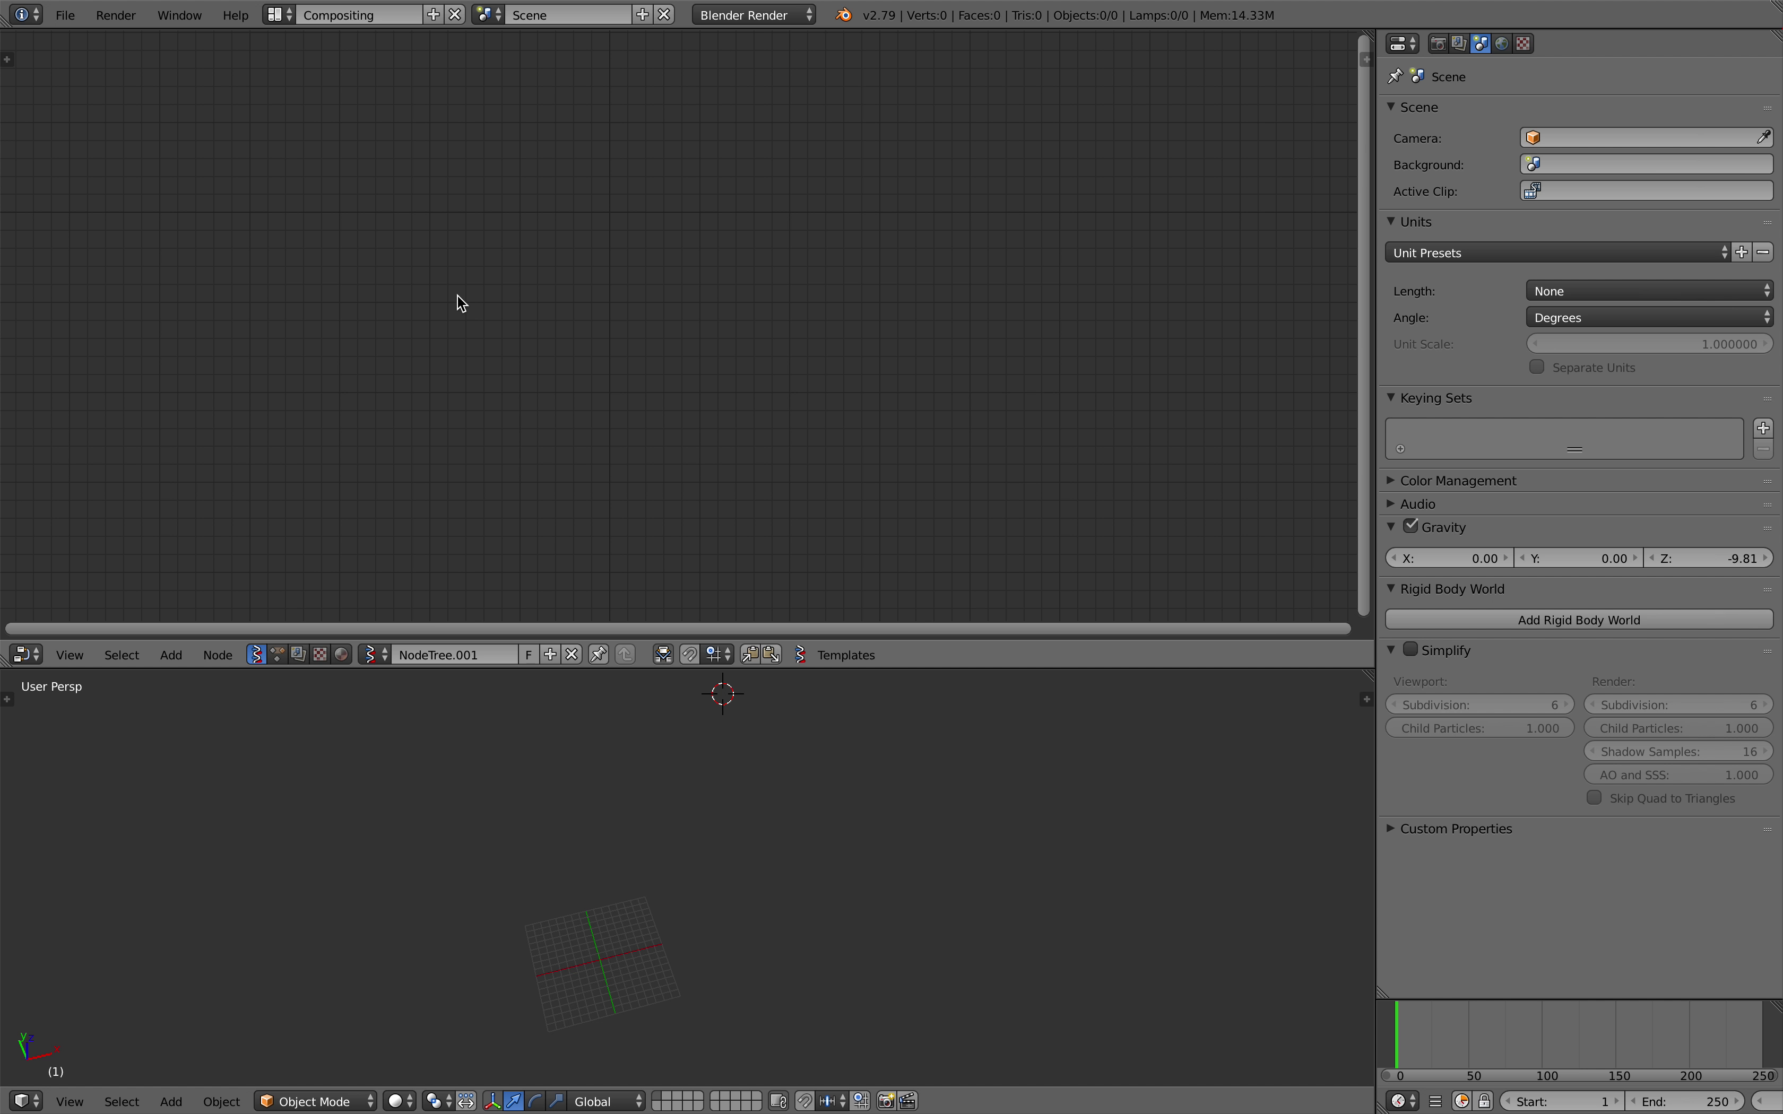
# - Add a Vector P Field node to the empty Sverchok node tree
pyautogui.hotkey('shift', 'a')
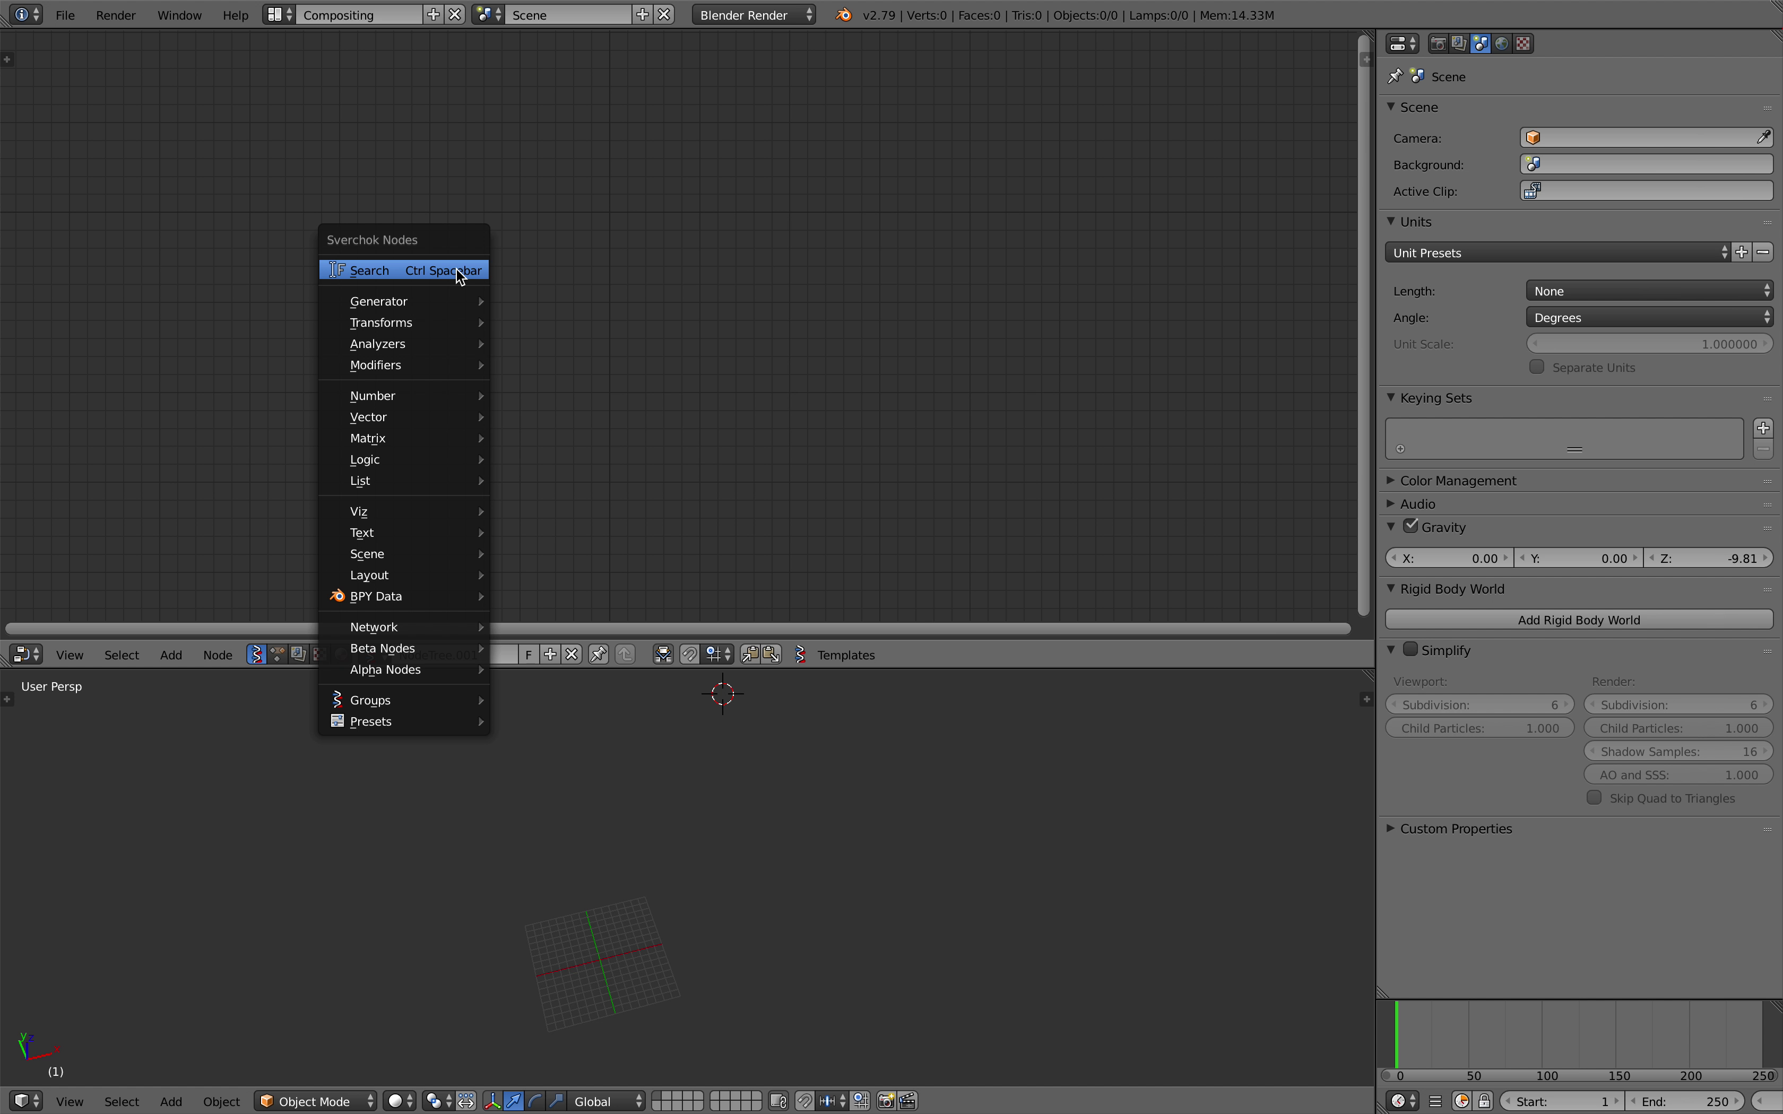
pyautogui.click(456, 271)
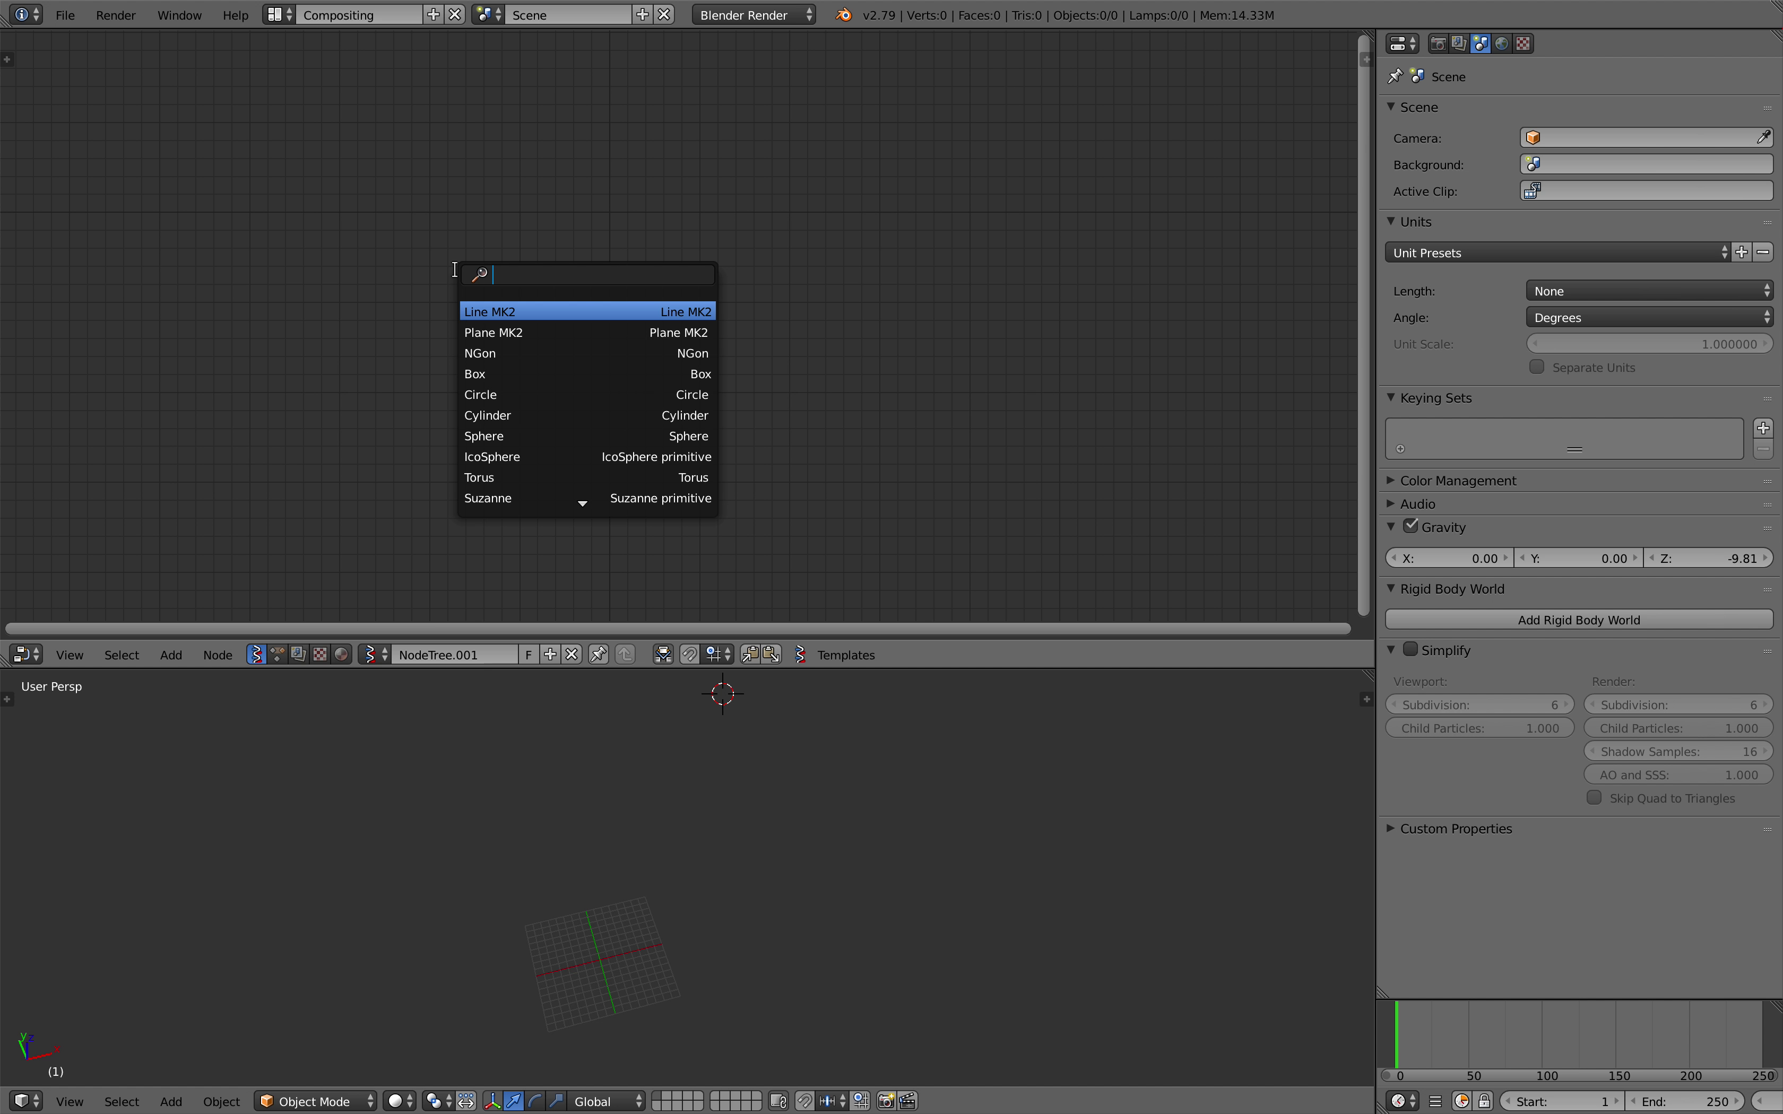
pyautogui.write('vector p')
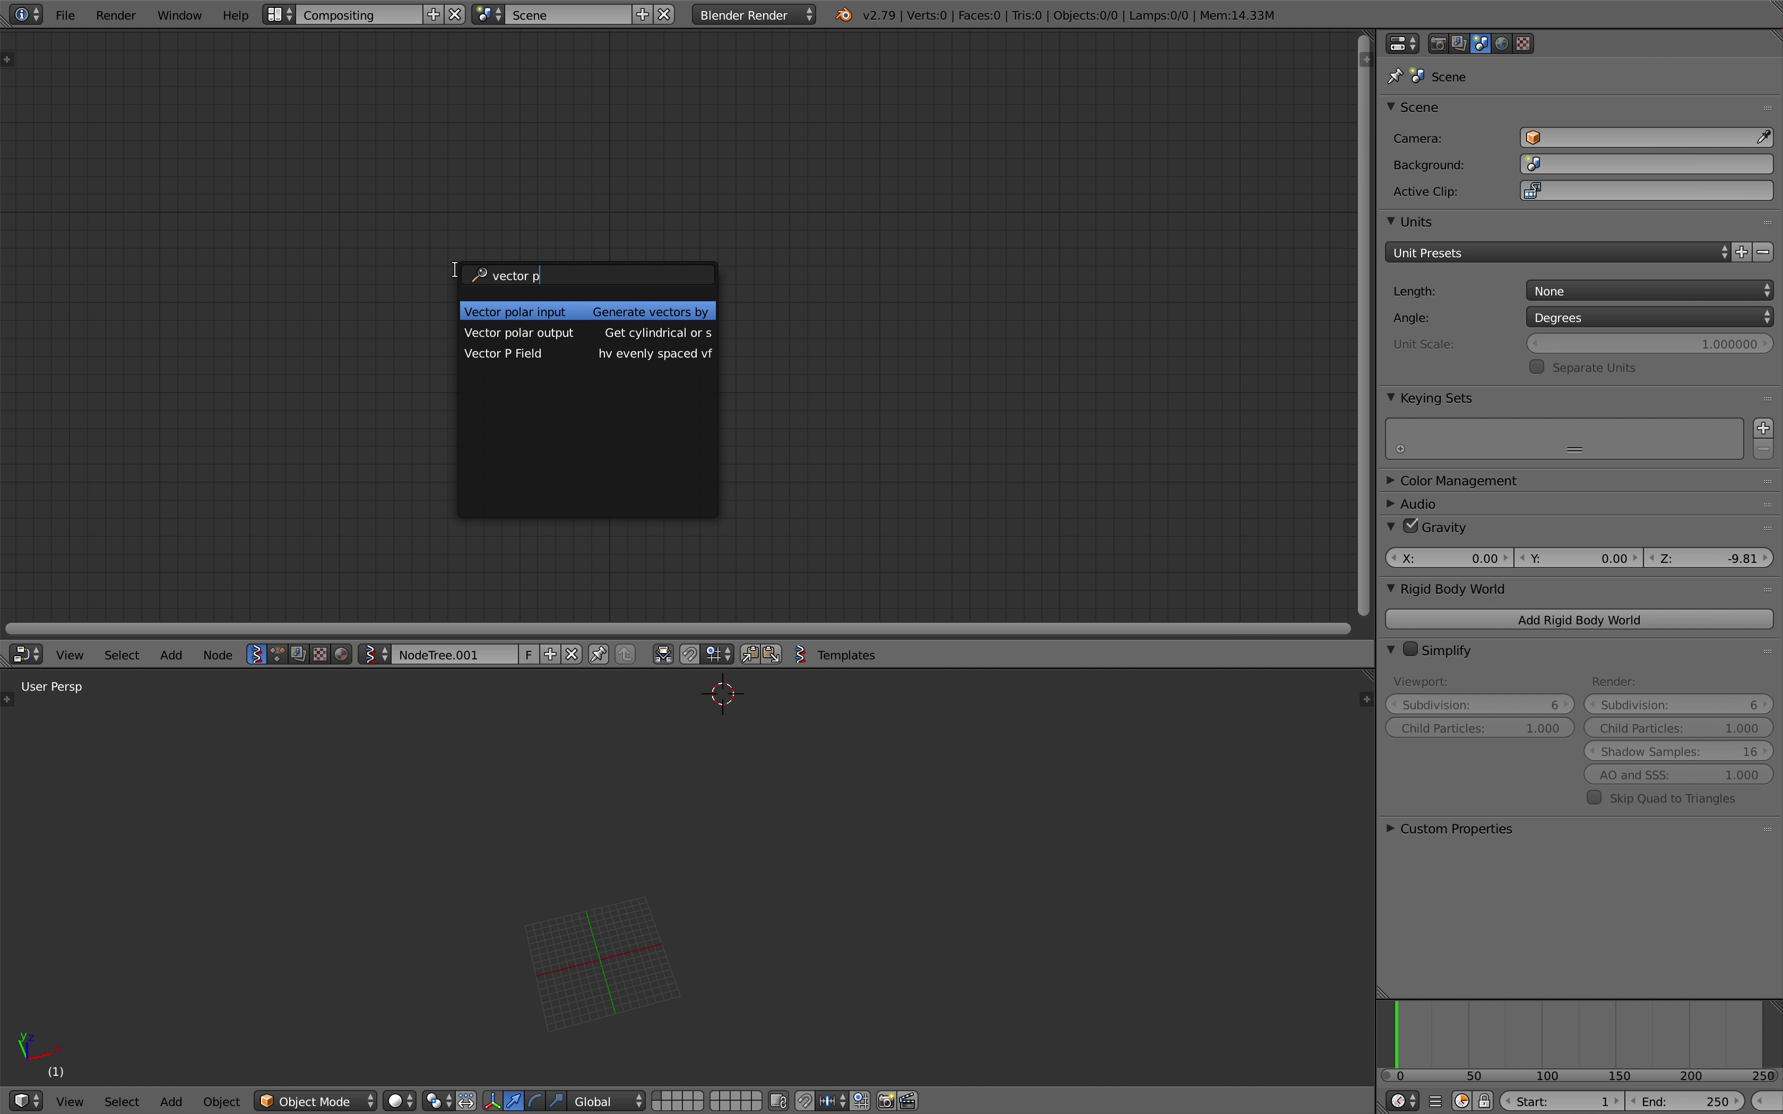
pyautogui.click(531, 346)
pyautogui.click(383, 157)
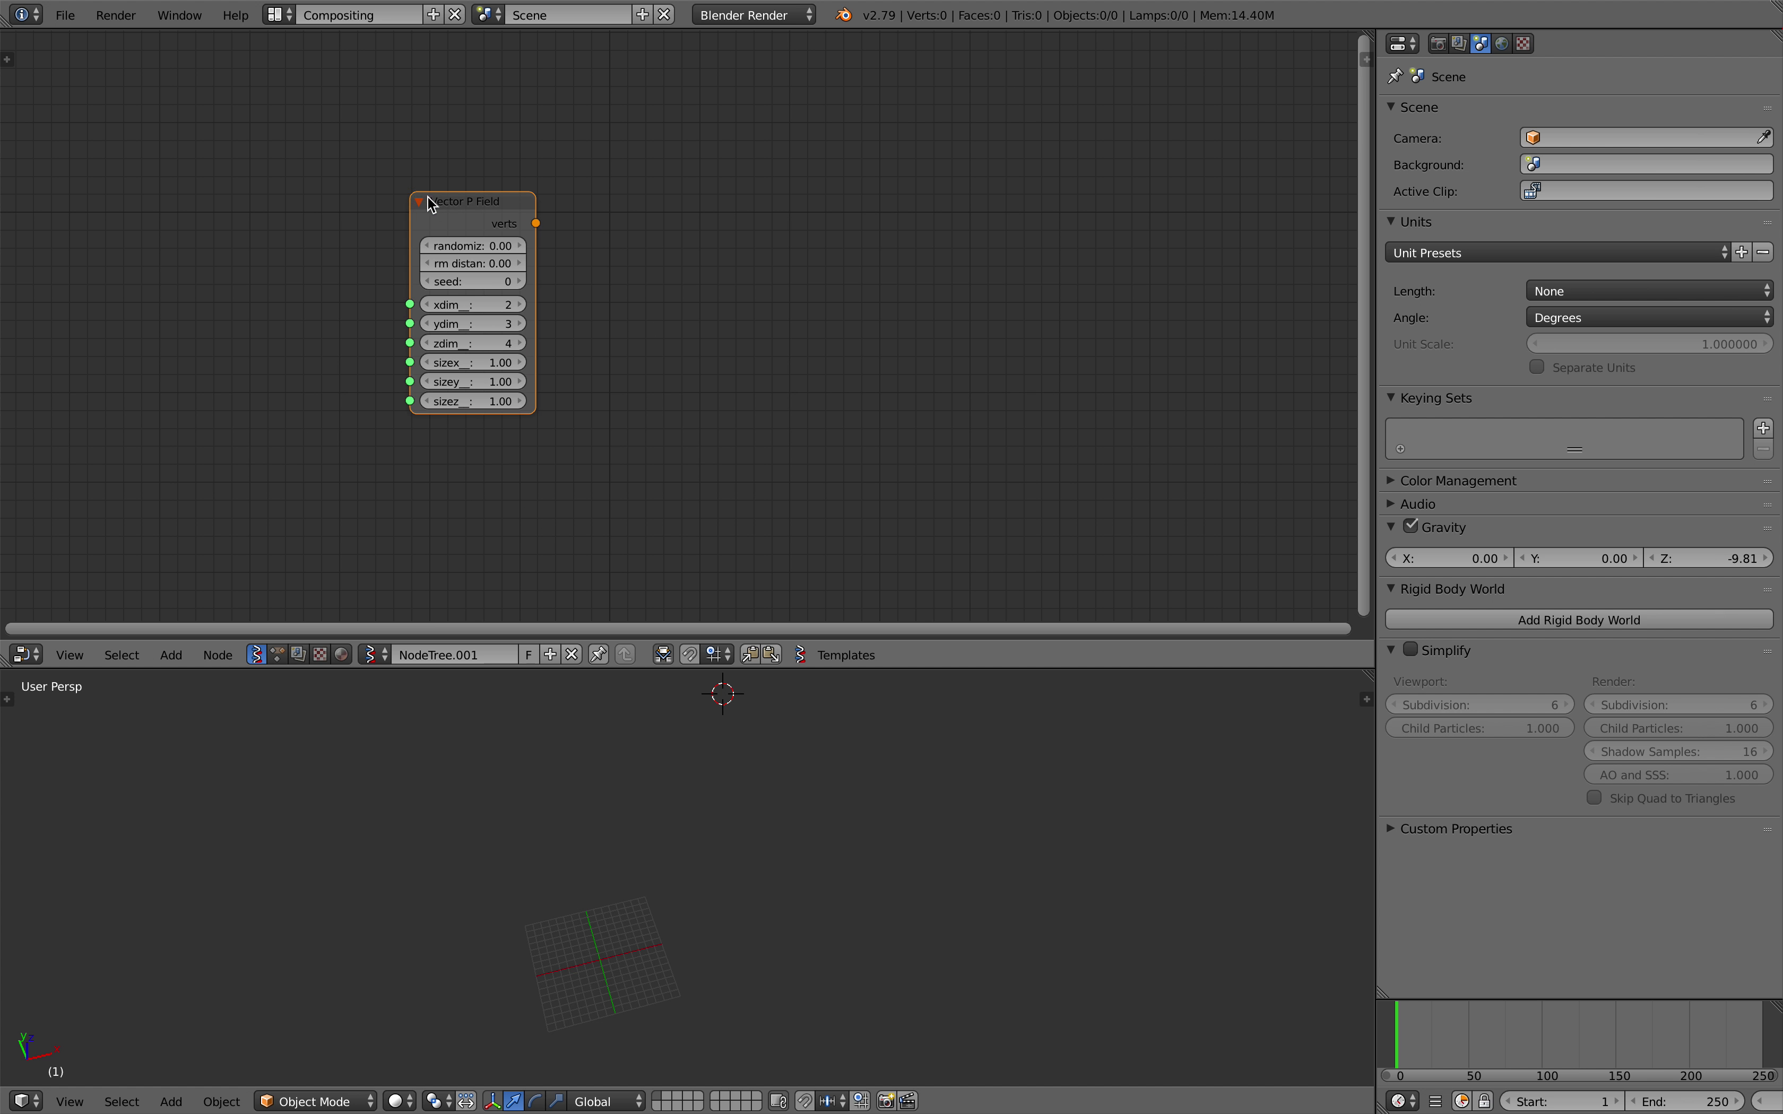
# - Add a Plane MK2 node below Vector P Field and enlarge the node editor's height
pyautogui.hotkey('shift', 'a')
pyautogui.click(689, 220)
pyautogui.write('pla')
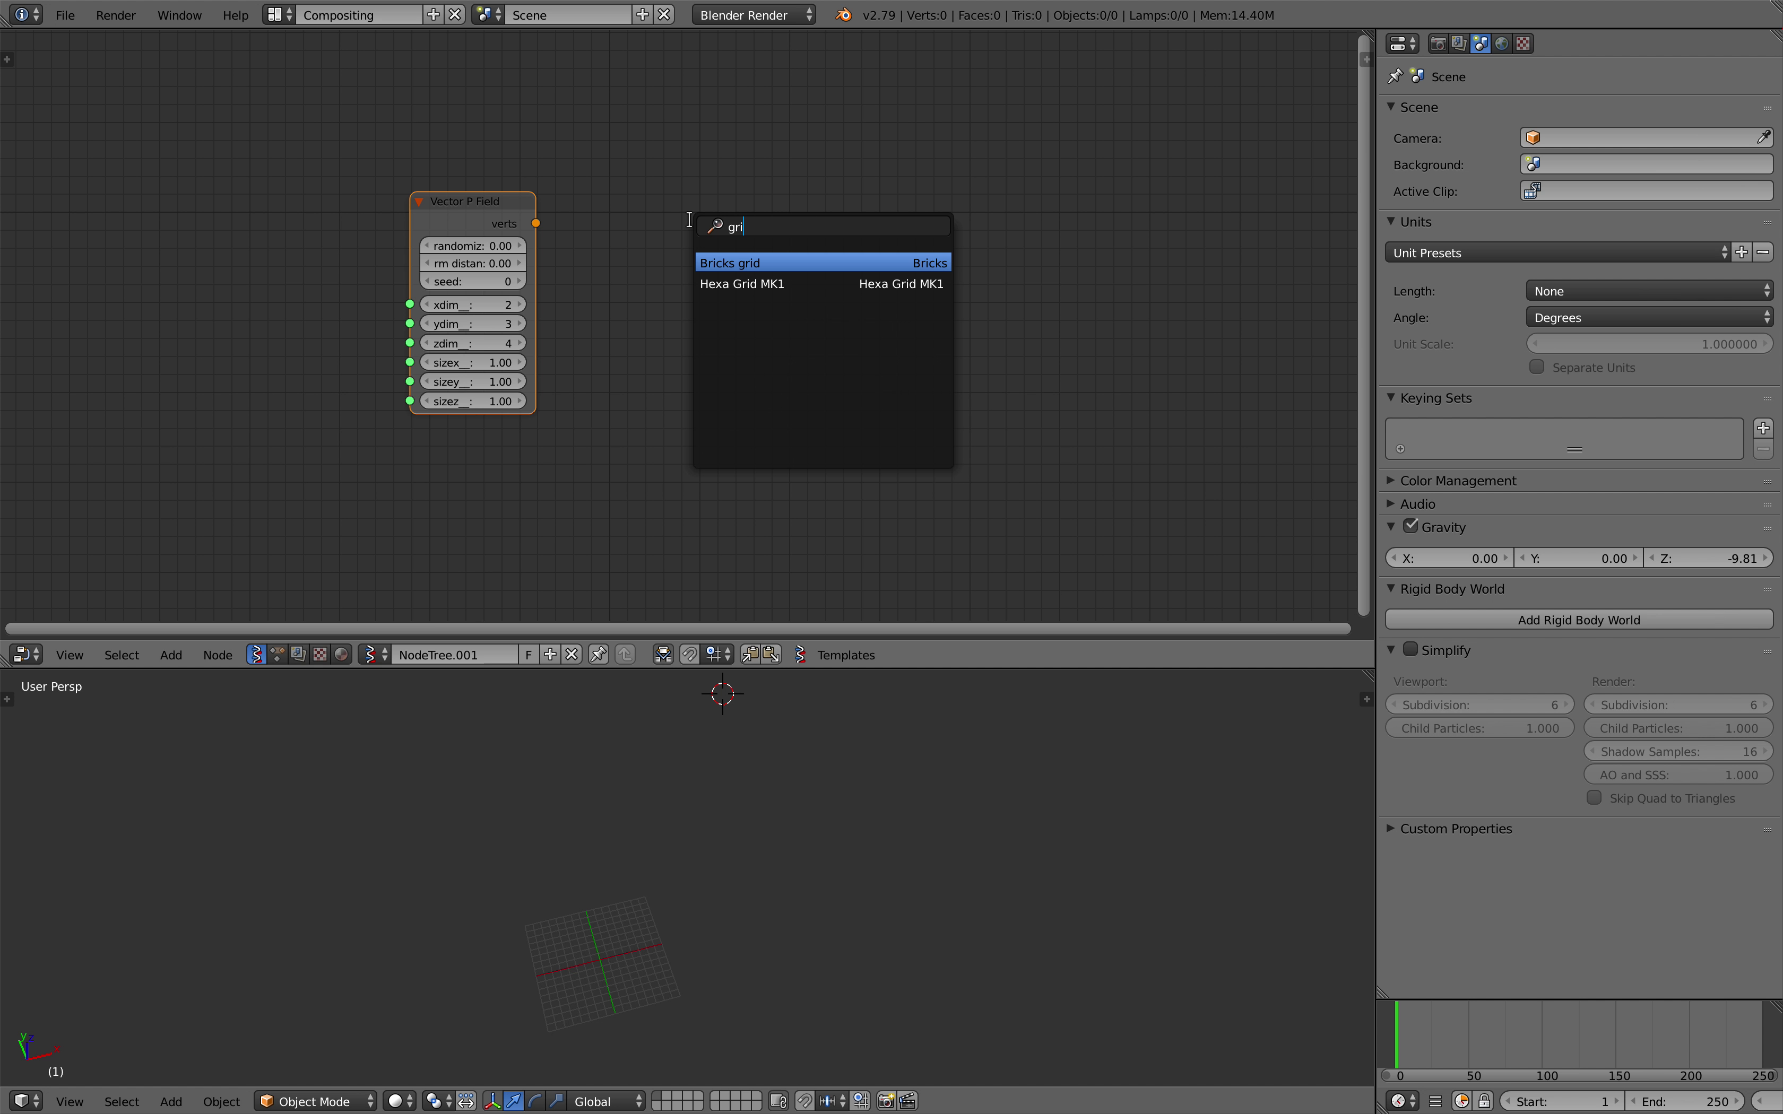
pyautogui.press('Return')
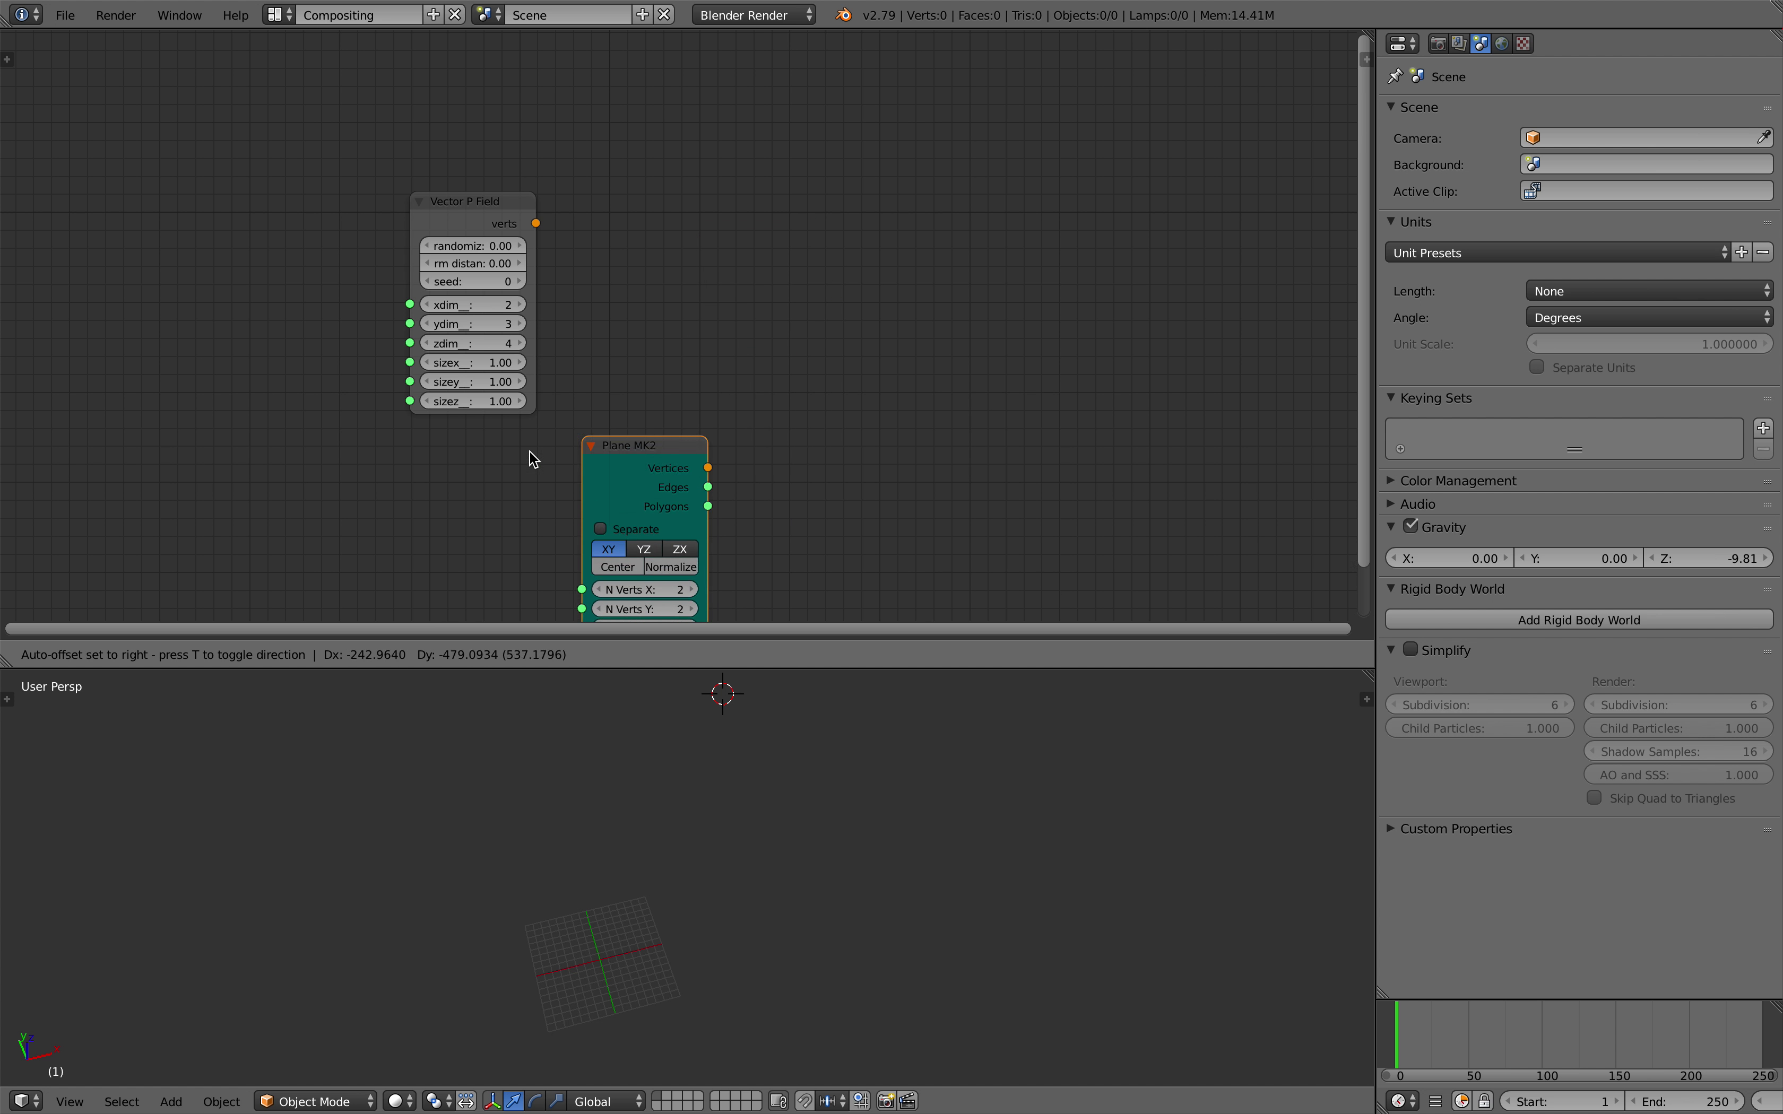
pyautogui.click(508, 430)
pyautogui.hotkey('ctrl', 's')
pyautogui.click(499, 337)
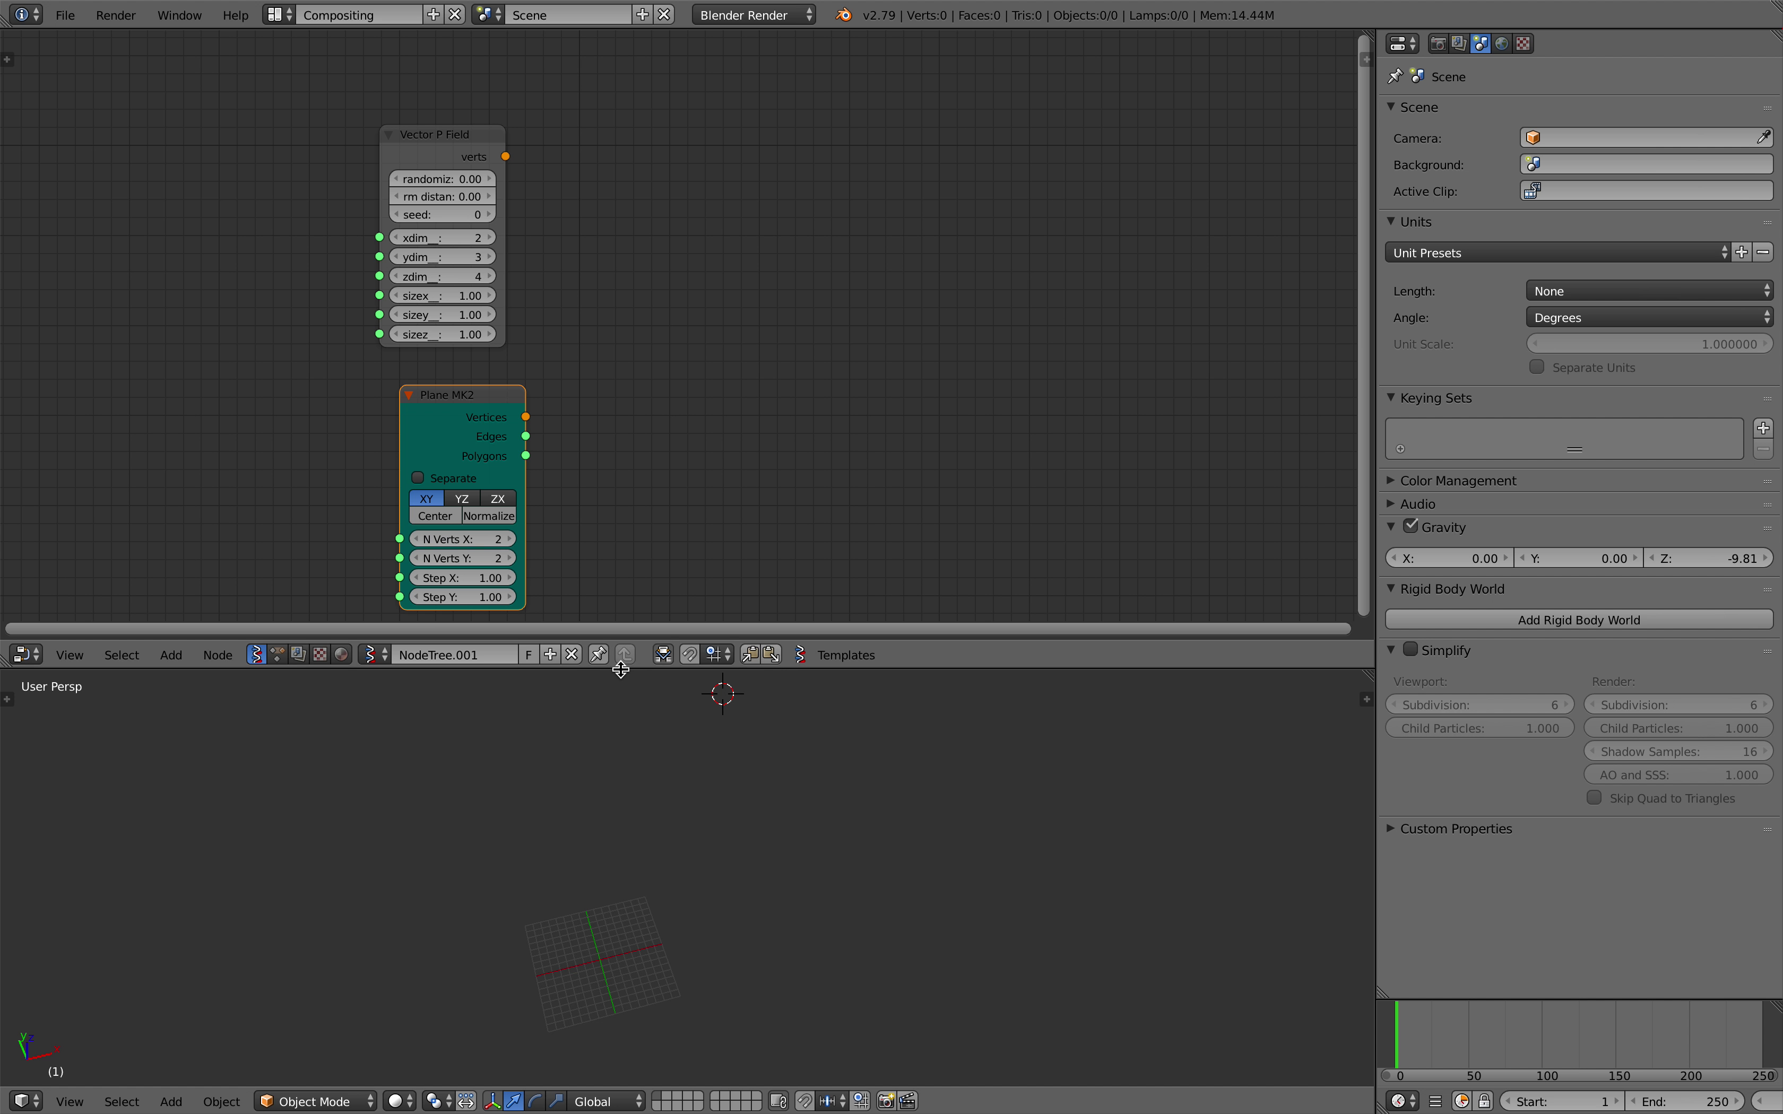
pyautogui.moveTo(617, 667); pyautogui.dragTo(617, 708)
pyautogui.moveTo(464, 441); pyautogui.dragTo(440, 441)
pyautogui.moveTo(649, 326); pyautogui.dragTo(653, 324, button='middle')
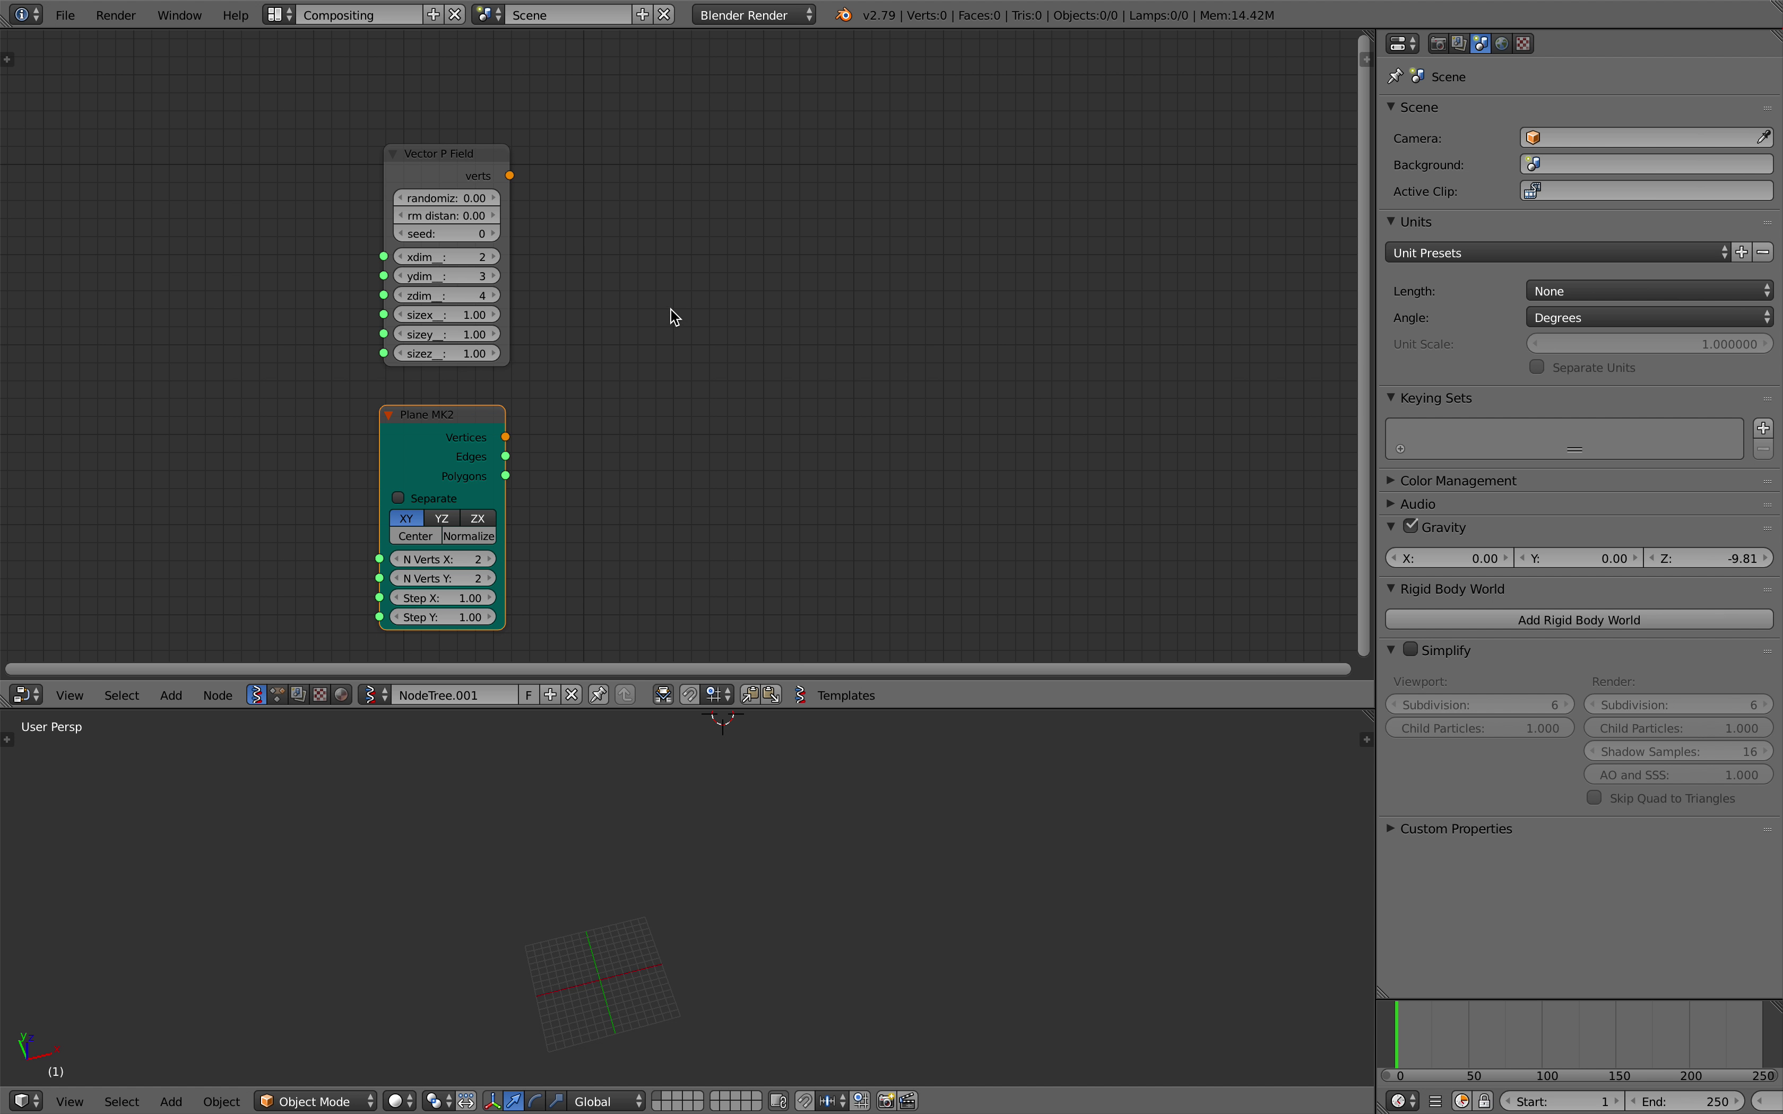
# - Attach a Viewer Draw node to Plane MK2's Vertices and Polygons outputs and move it away from the plane node
pyautogui.hotkey('shift', 'a')
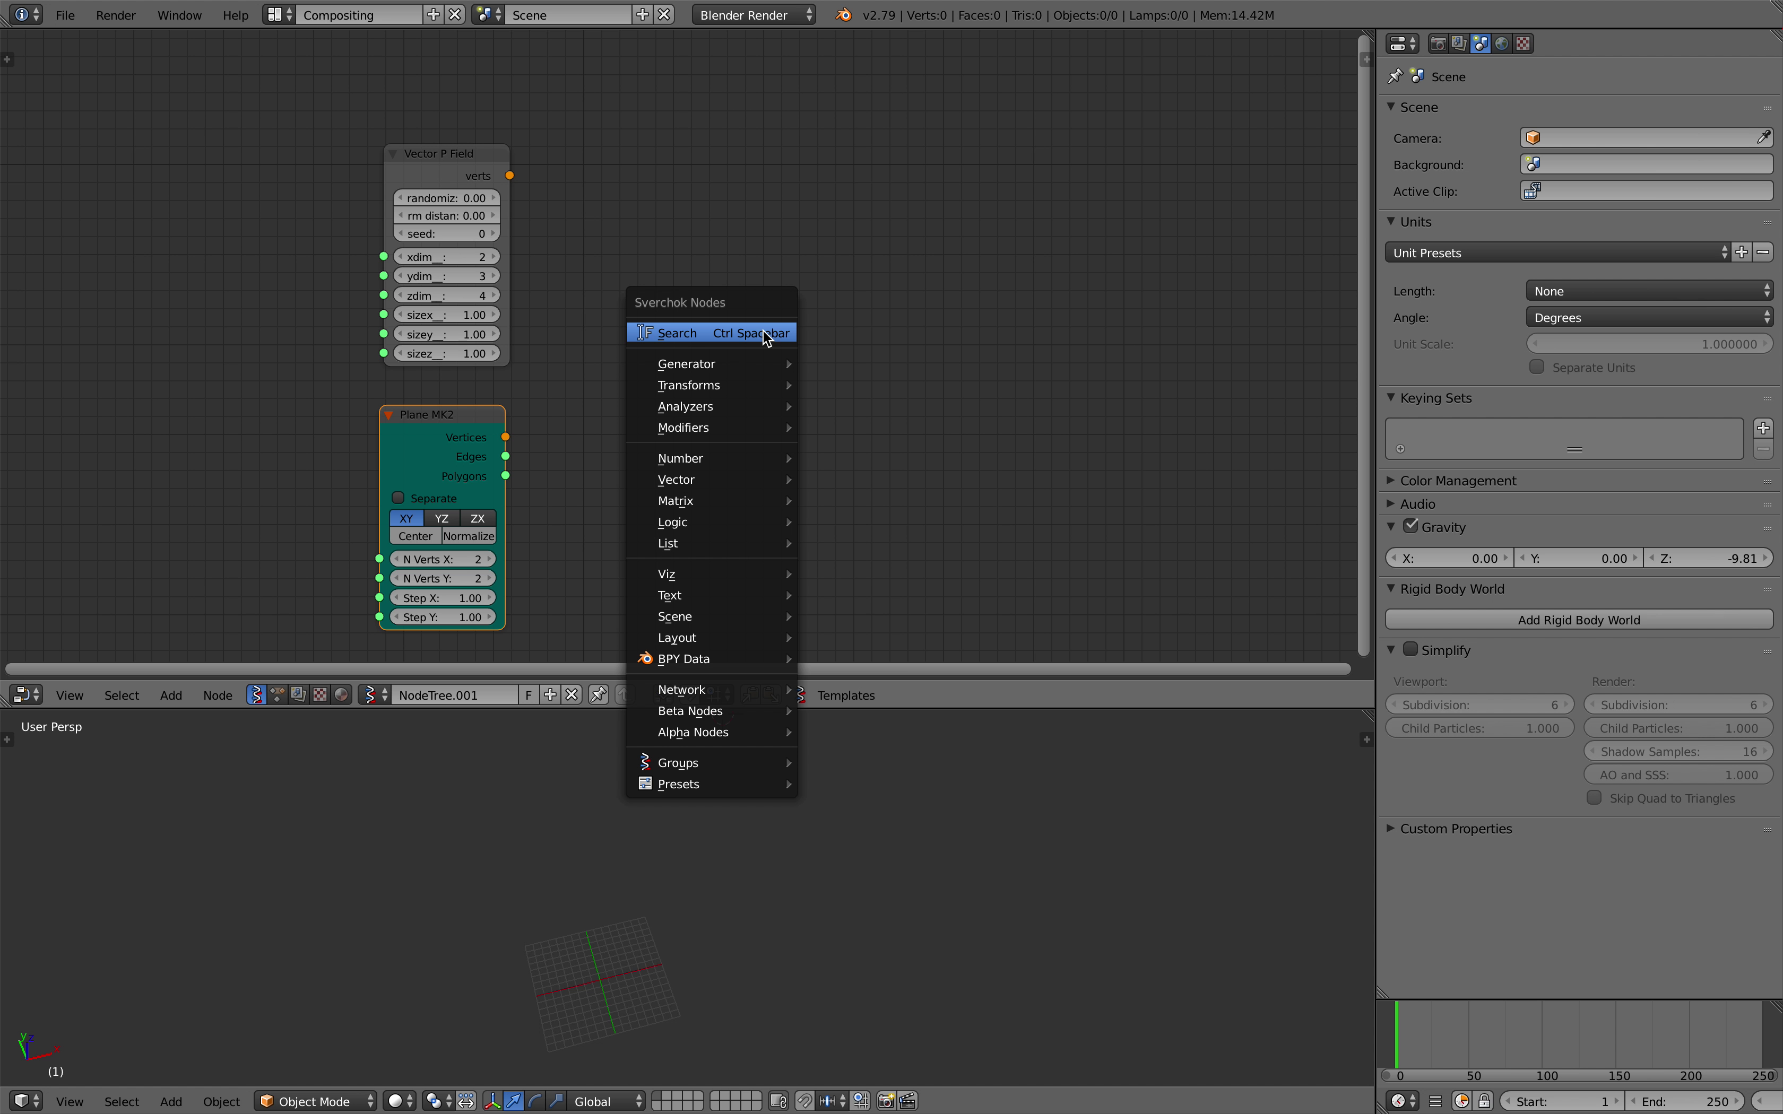
pyautogui.keyDown('shift'); pyautogui.rightClick(474, 415); pyautogui.keyUp('shift')
pyautogui.click(433, 419)
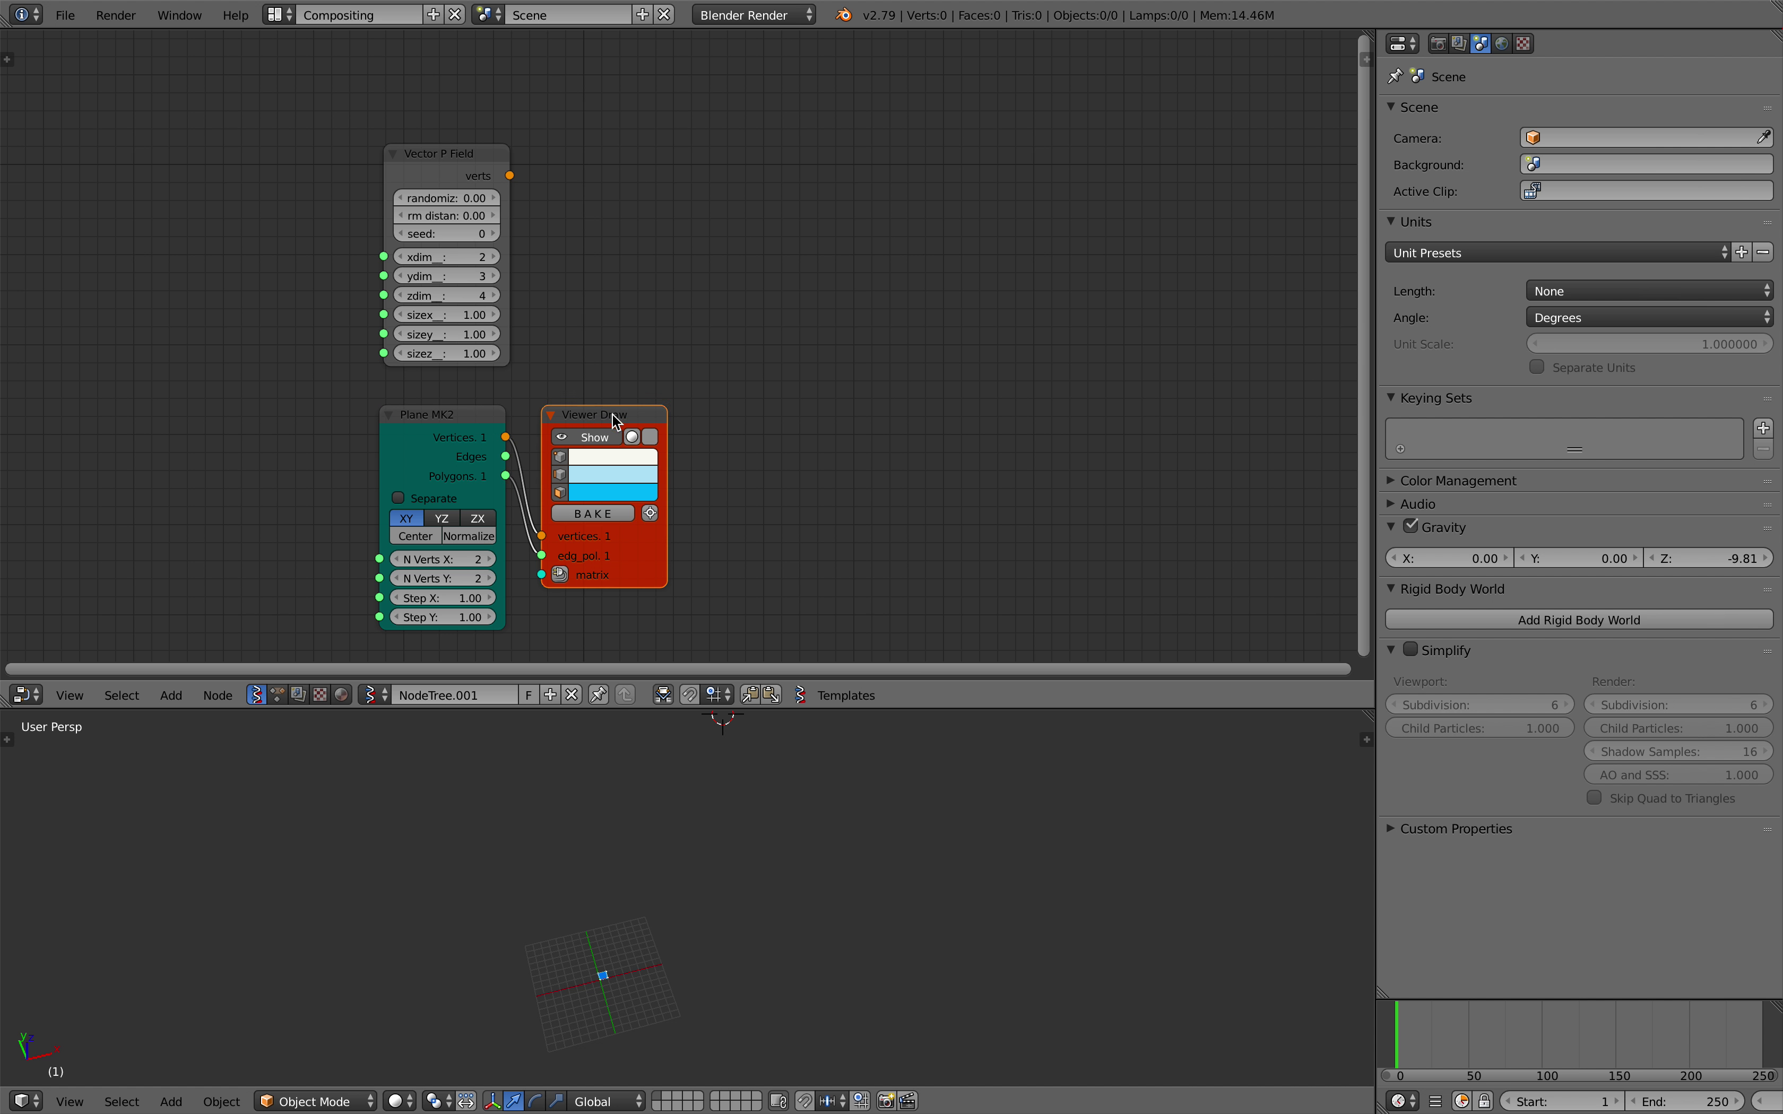
pyautogui.moveTo(664, 398); pyautogui.dragTo(734, 372, button='middle')
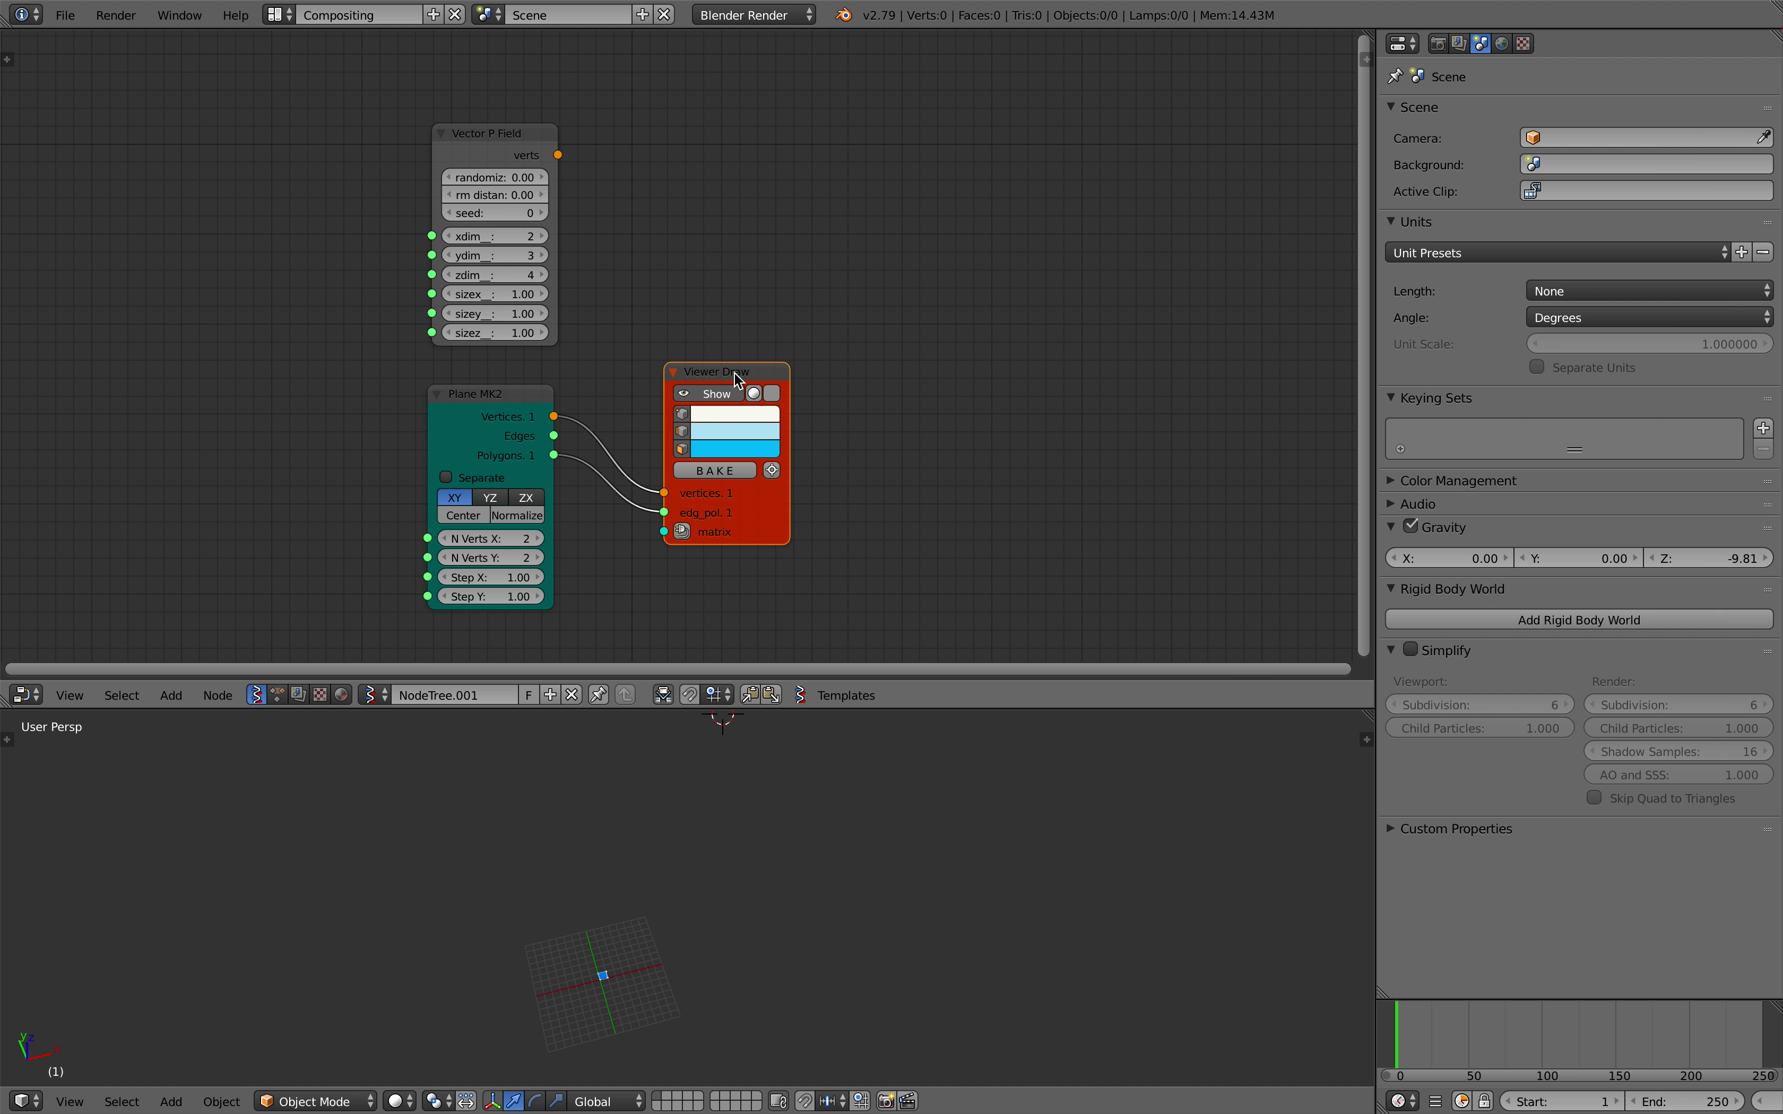
pyautogui.scroll(2, 702, 804)
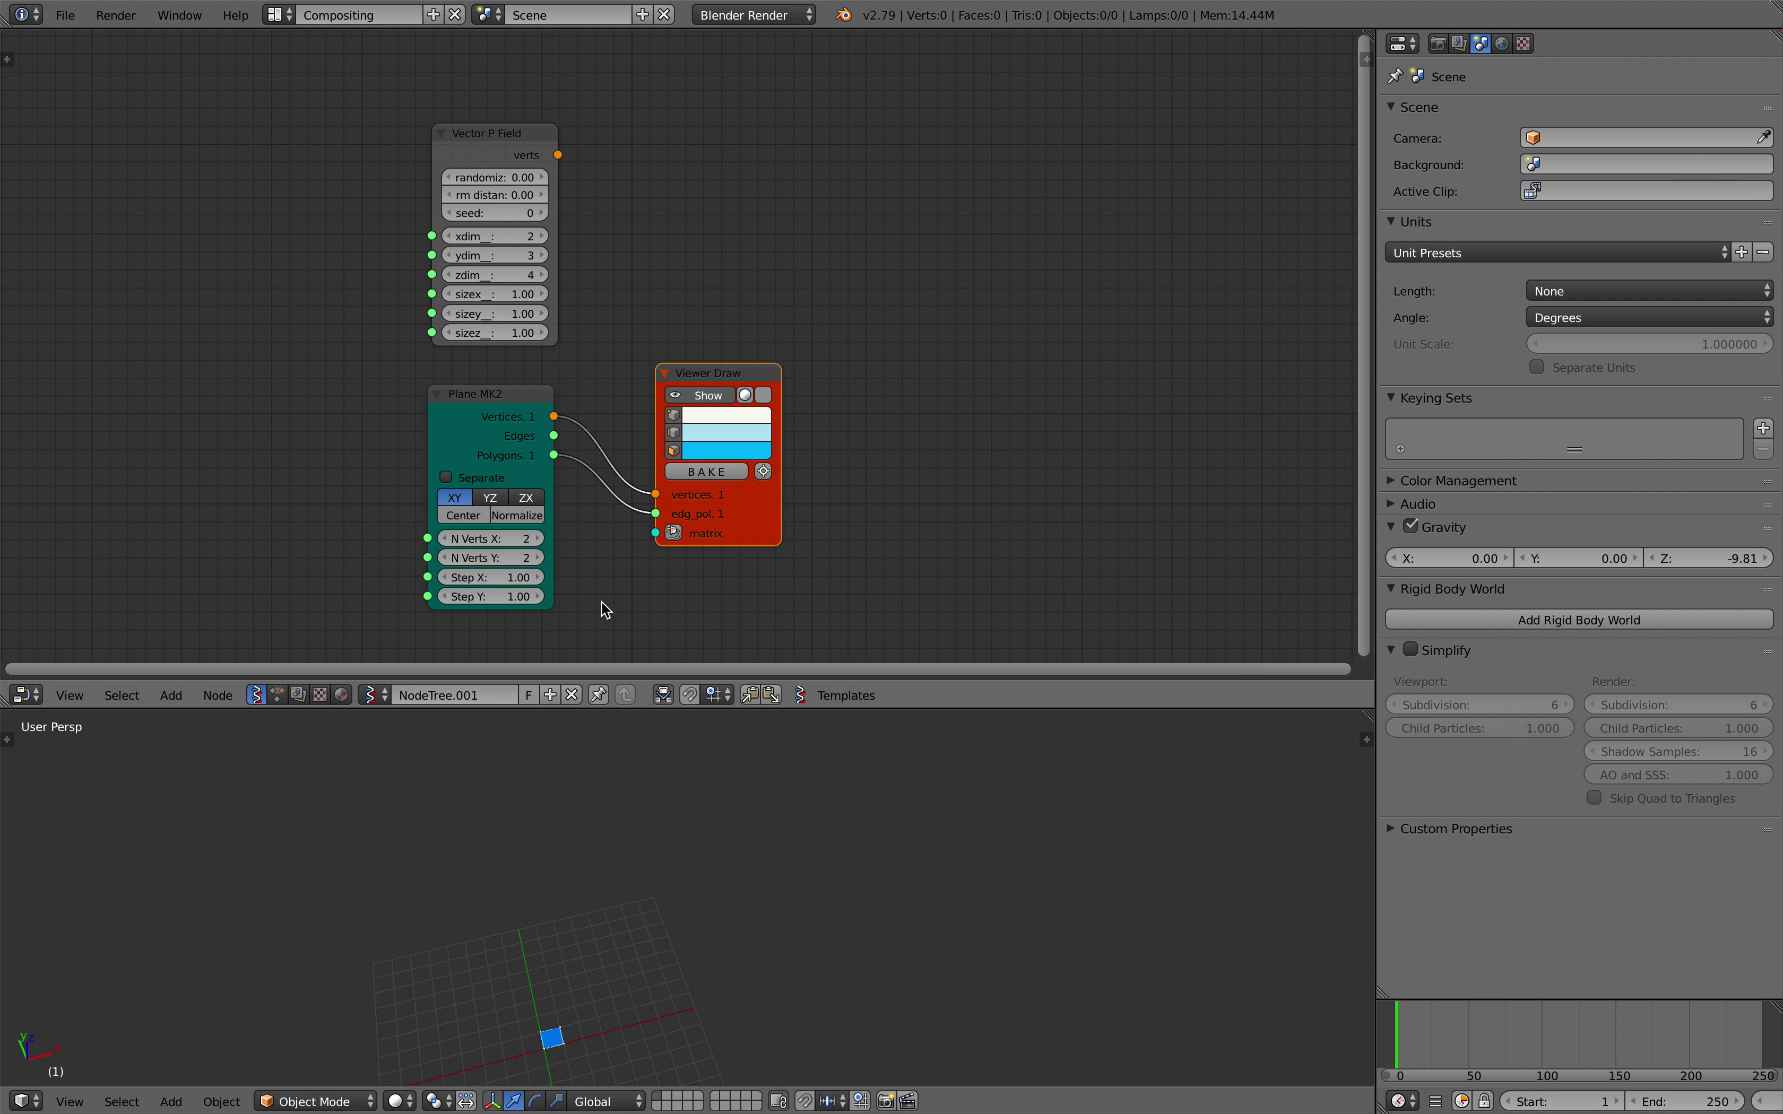
# - Set Plane MK2's N Verts X to 8 and N Verts Y to 11
pyautogui.tripleClick(541, 537)
pyautogui.click(540, 538)
pyautogui.click(542, 557)
pyautogui.doubleClick(543, 557)
pyautogui.doubleClick(542, 556)
pyautogui.doubleClick(541, 537)
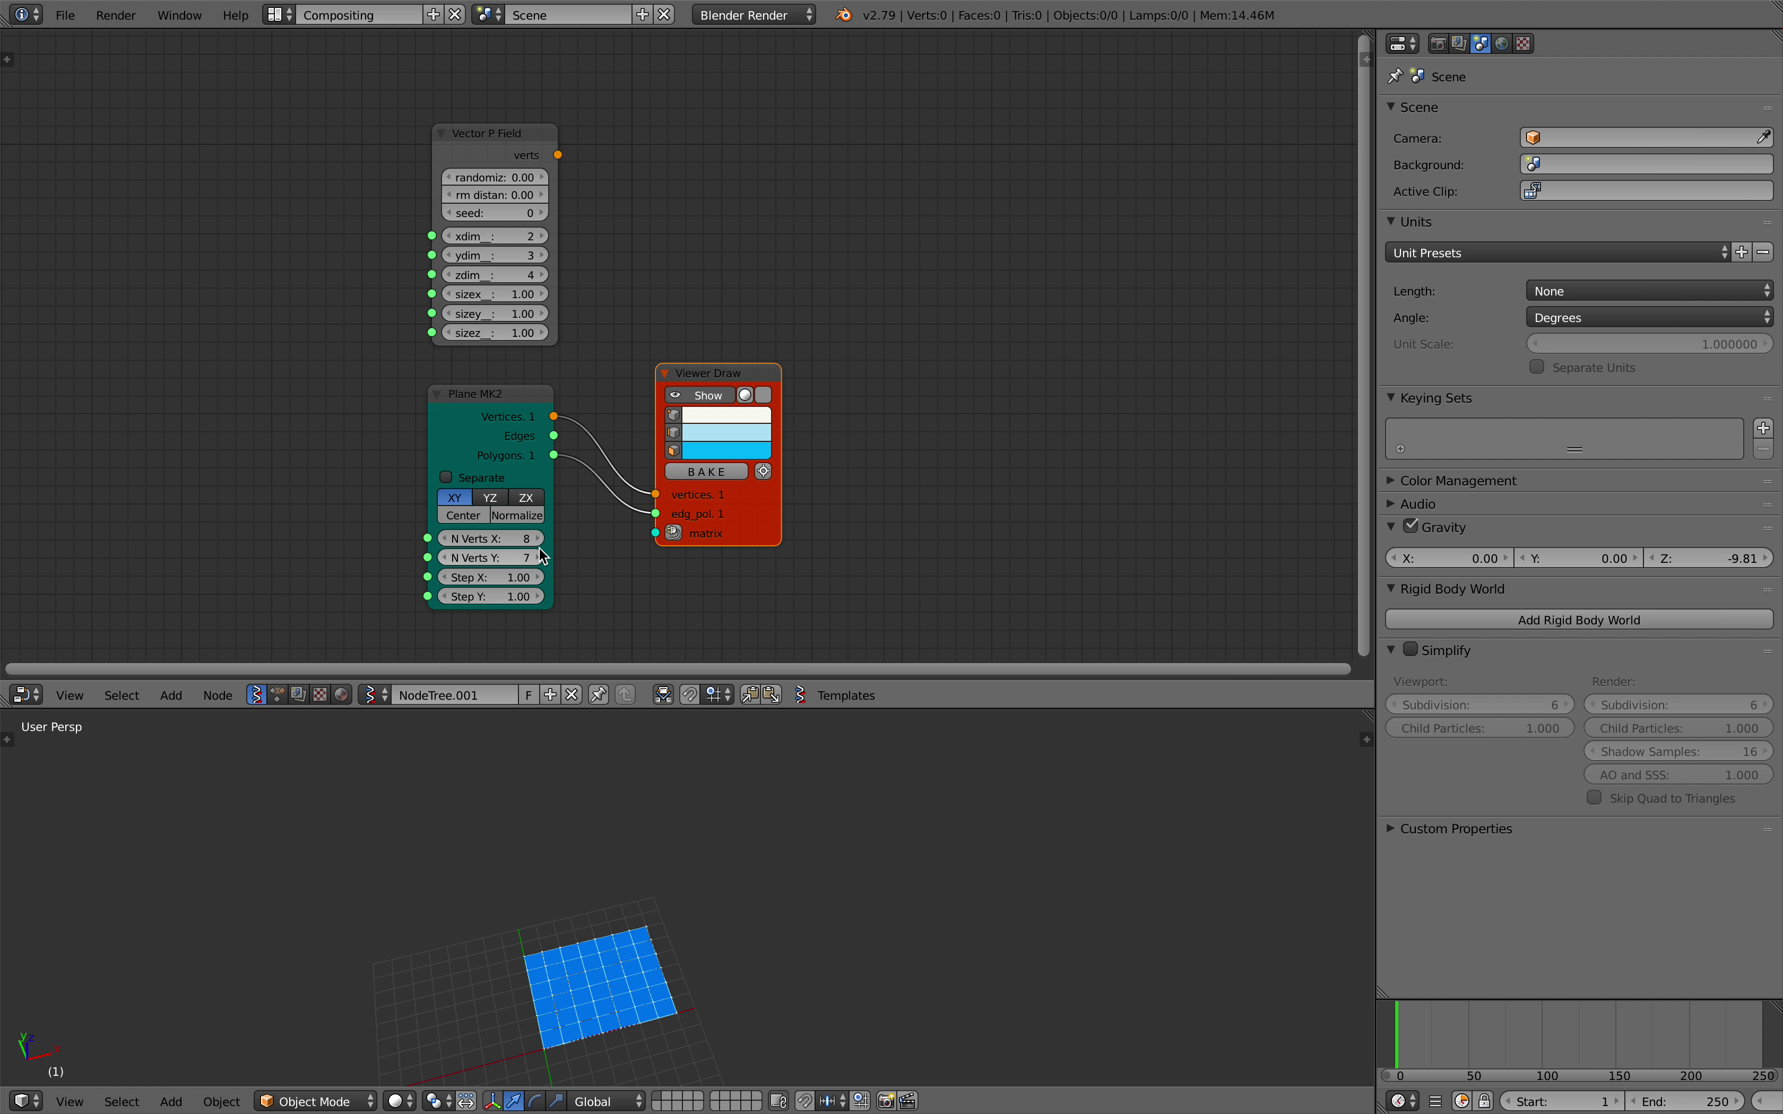
pyautogui.doubleClick(542, 557)
pyautogui.doubleClick(543, 556)
pyautogui.scroll(2, 575, 546)
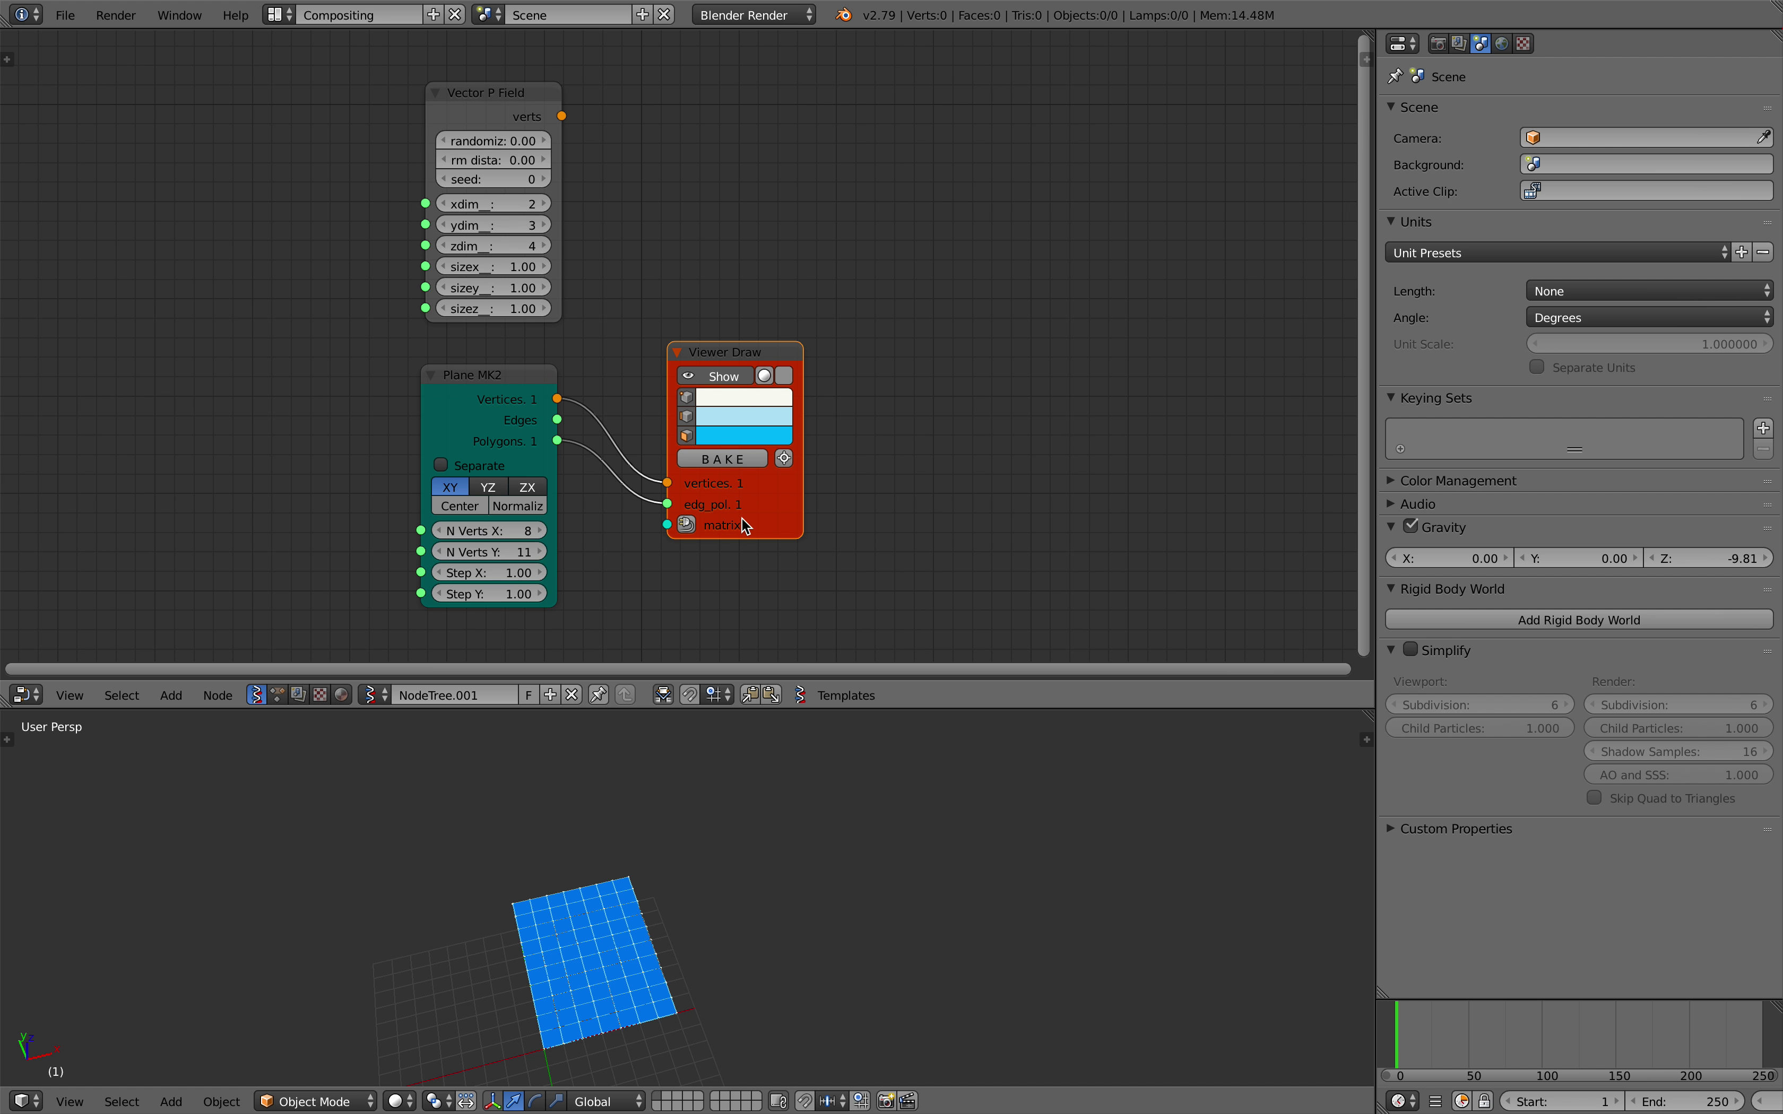
# - Move Viewer Draw farther from Plane MK2, duplicate it beside Vector P Field, and link verts to the copy's vertices input
pyautogui.moveTo(743, 525); pyautogui.dragTo(873, 520)
pyautogui.moveTo(541, 820); pyautogui.dragTo(529, 930, button='middle')
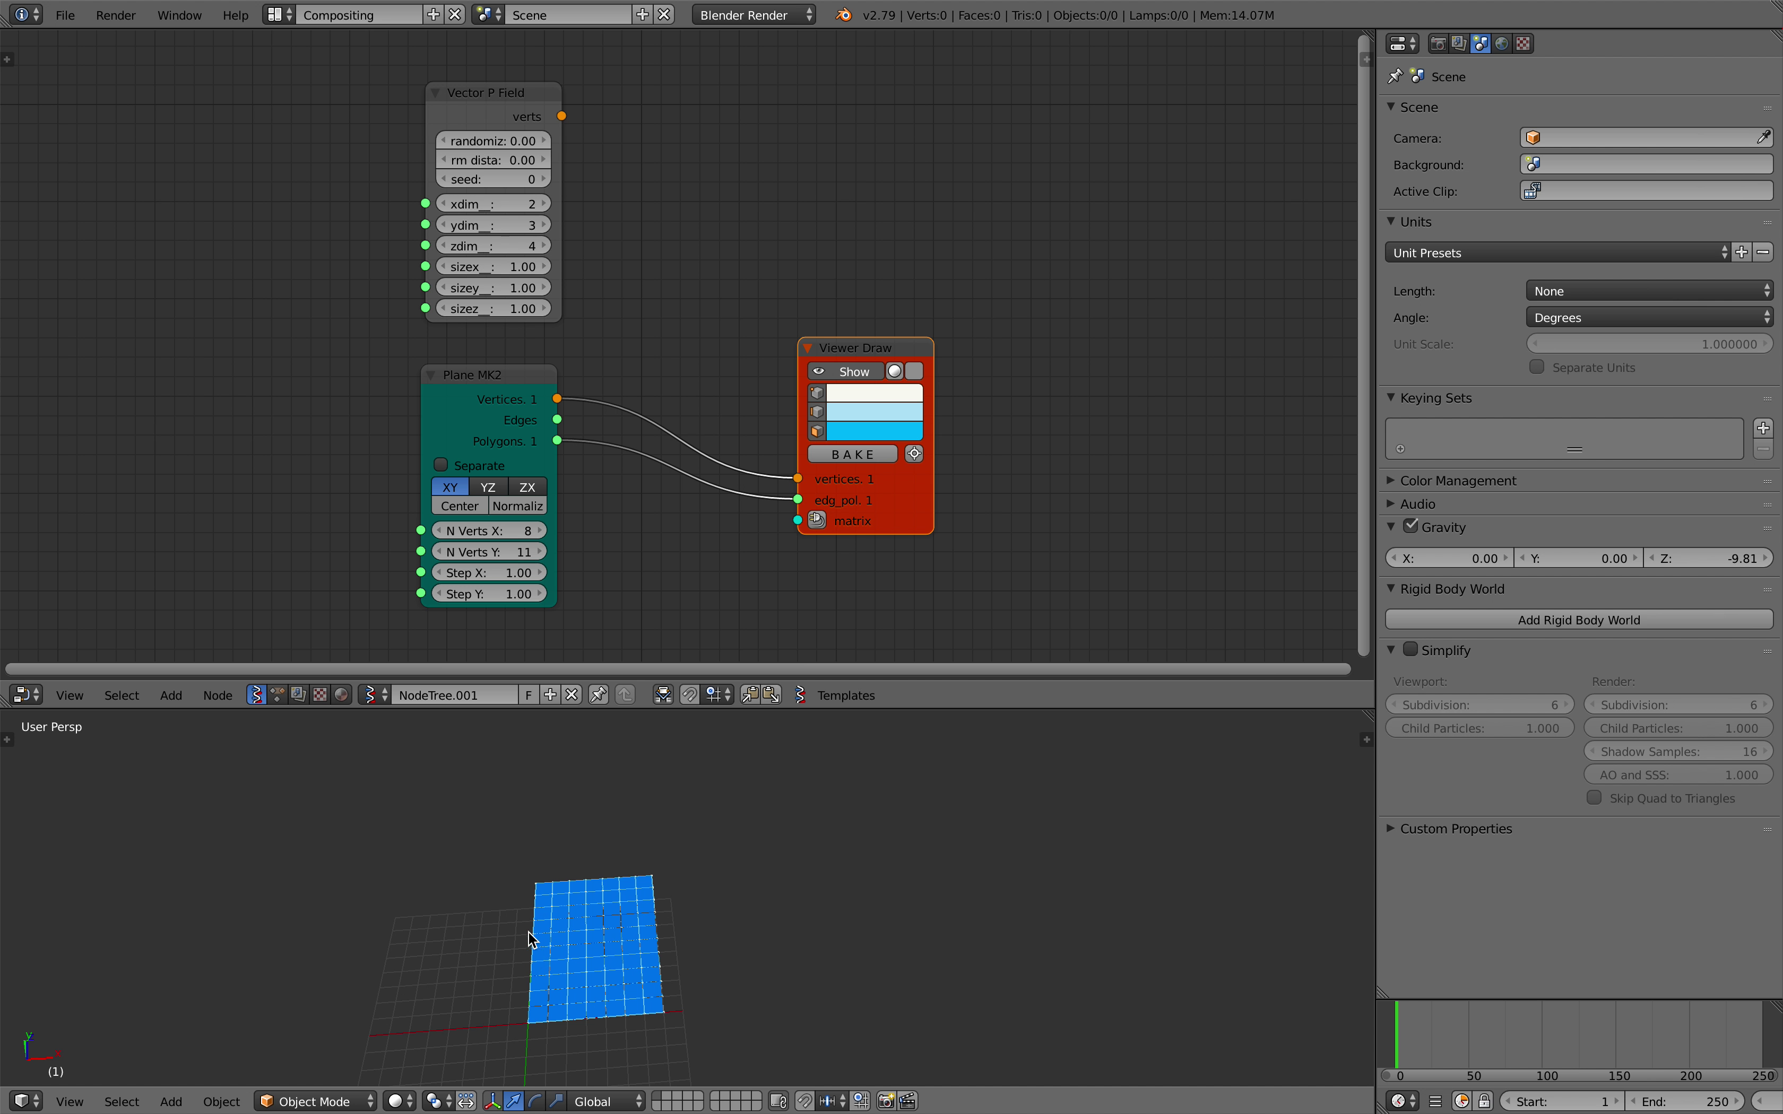
pyautogui.moveTo(915, 509); pyautogui.dragTo(971, 520)
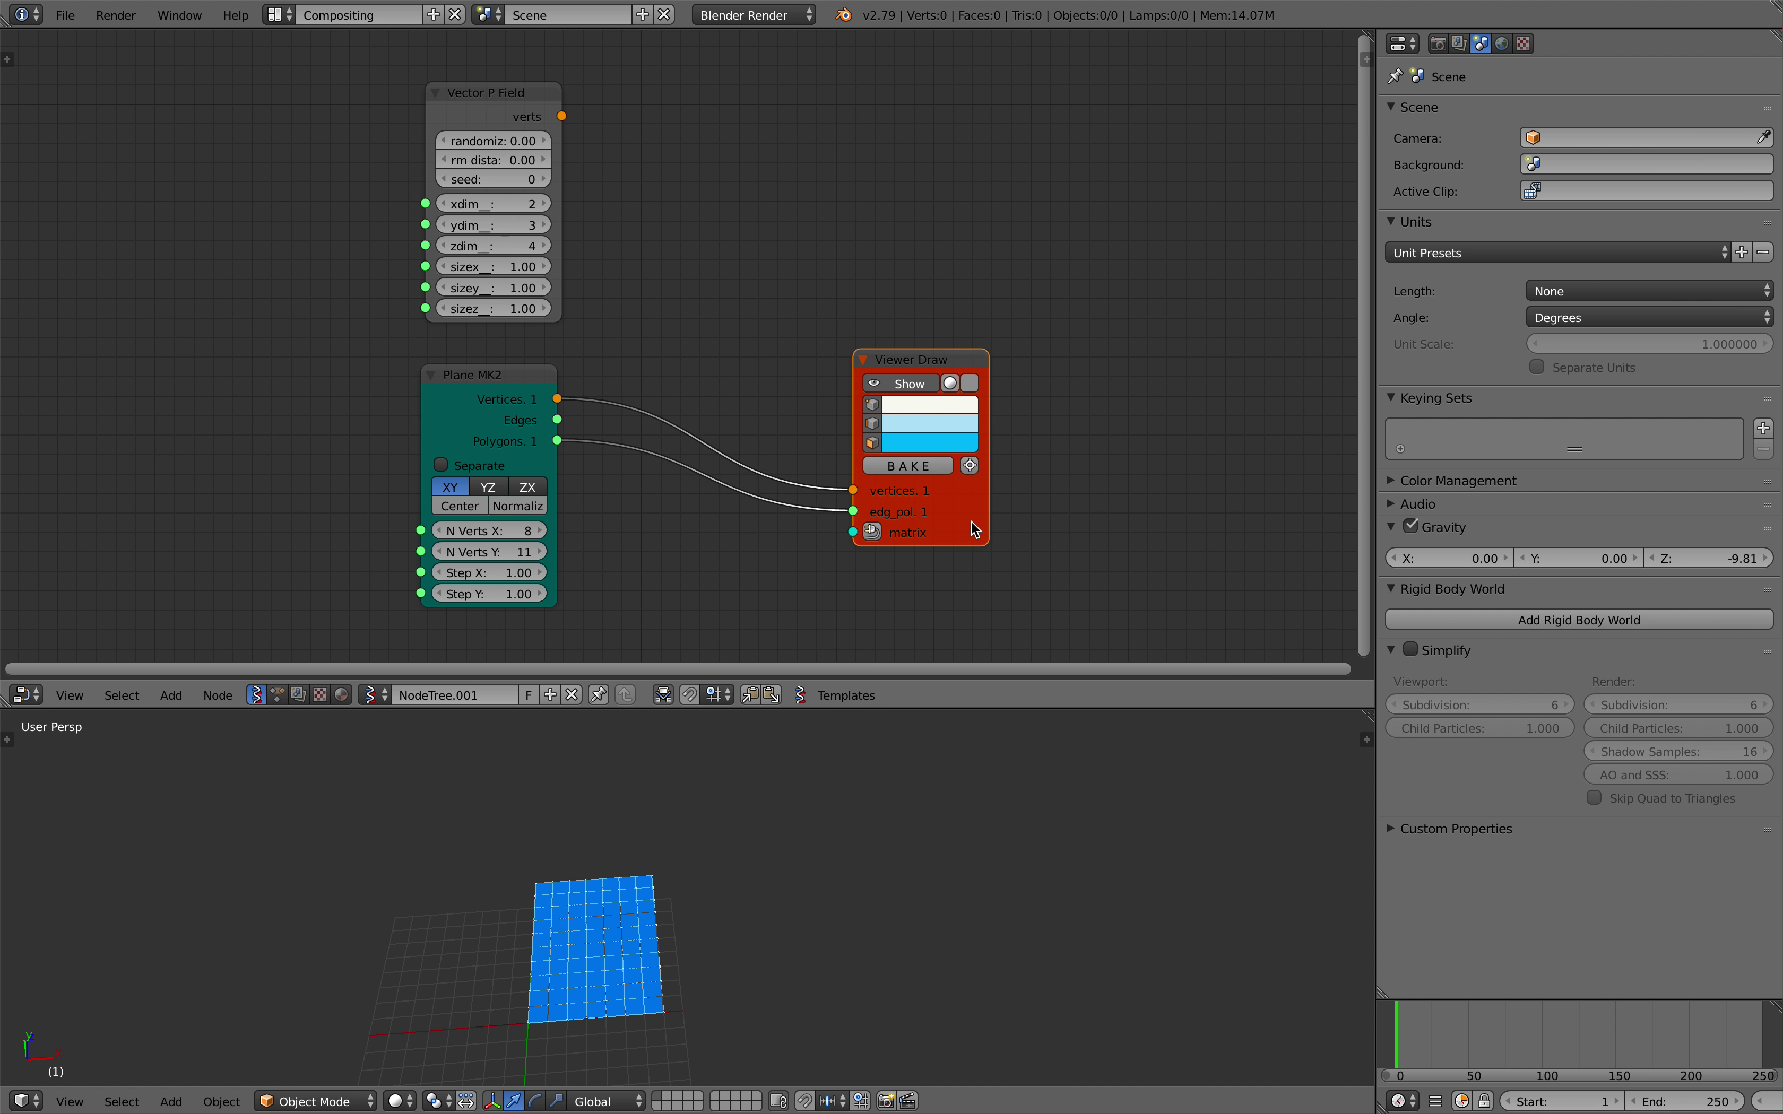
pyautogui.moveTo(882, 356); pyautogui.dragTo(863, 391)
pyautogui.hotkey('shift', 'd')
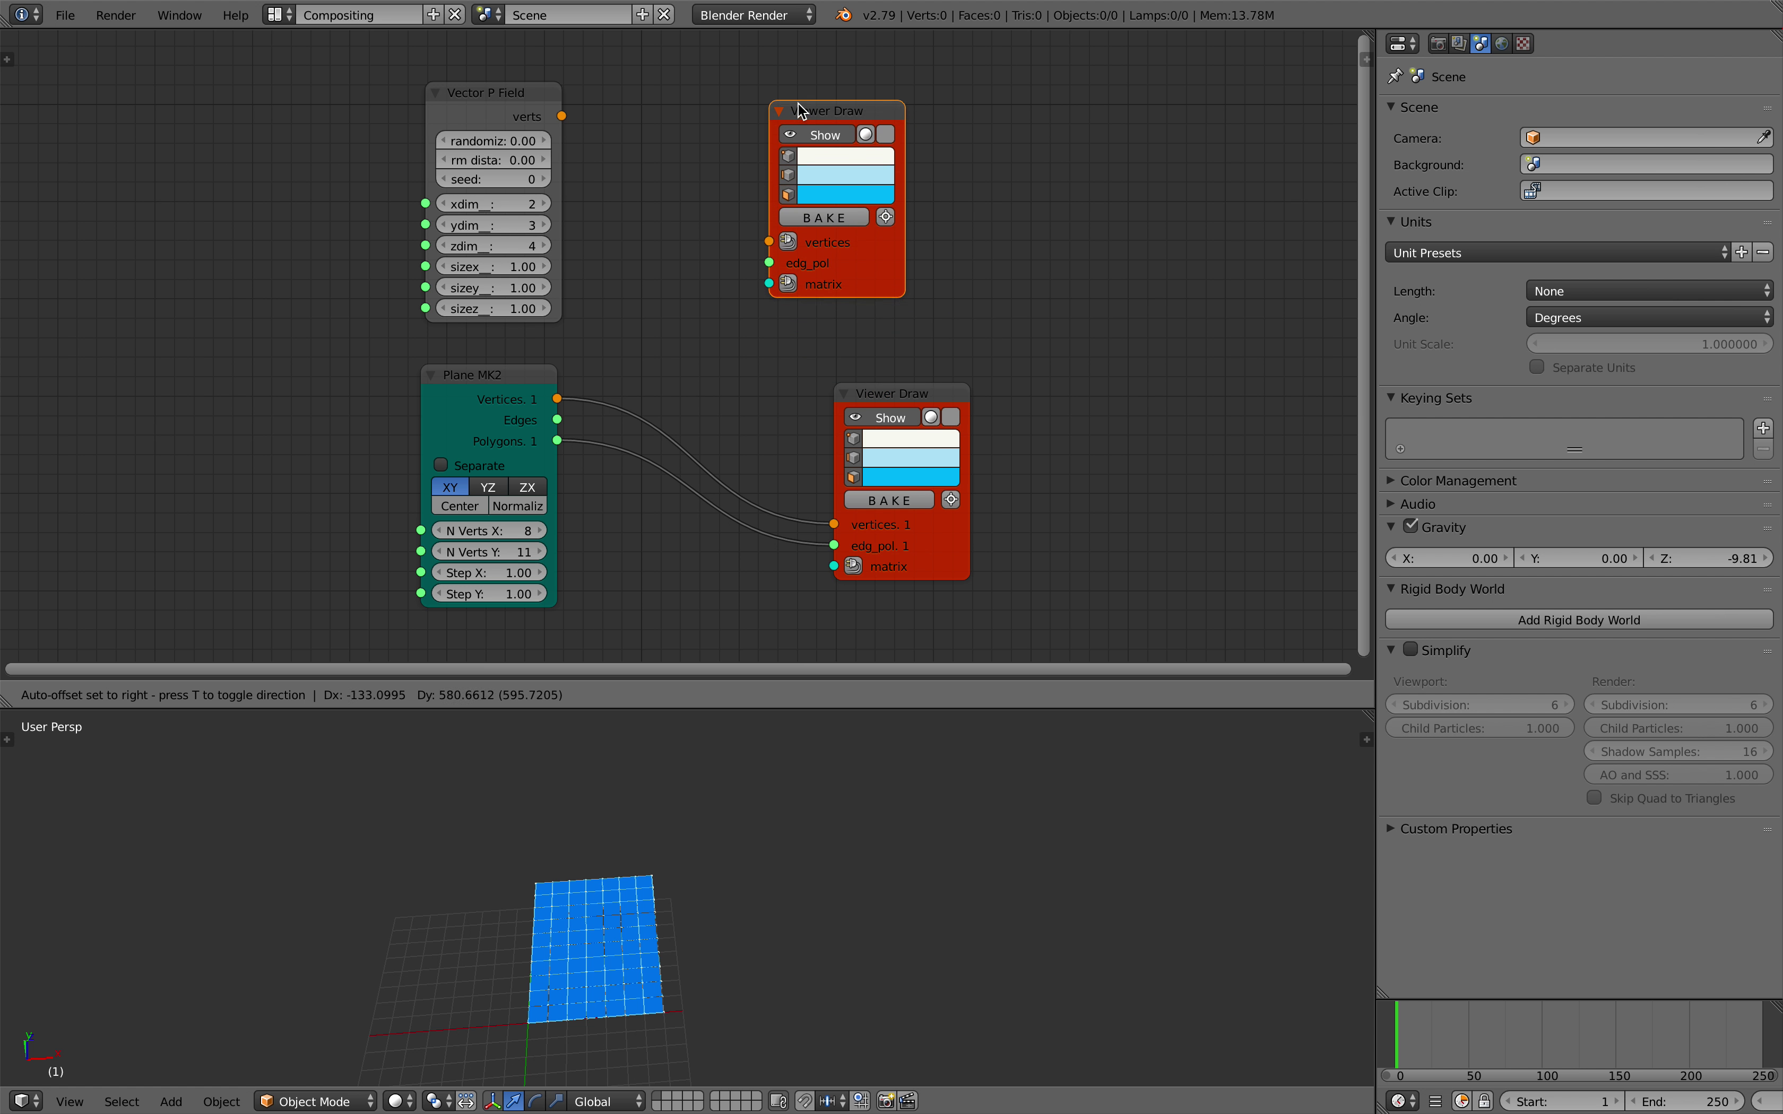
pyautogui.click(798, 102)
pyautogui.moveTo(561, 117); pyautogui.dragTo(764, 232)
# - Set Vector P Field's xdim, ydim and zdim to 6 and its sizex, sizey and sizez to 6.00
pyautogui.moveTo(610, 874); pyautogui.dragTo(669, 770, button='middle')
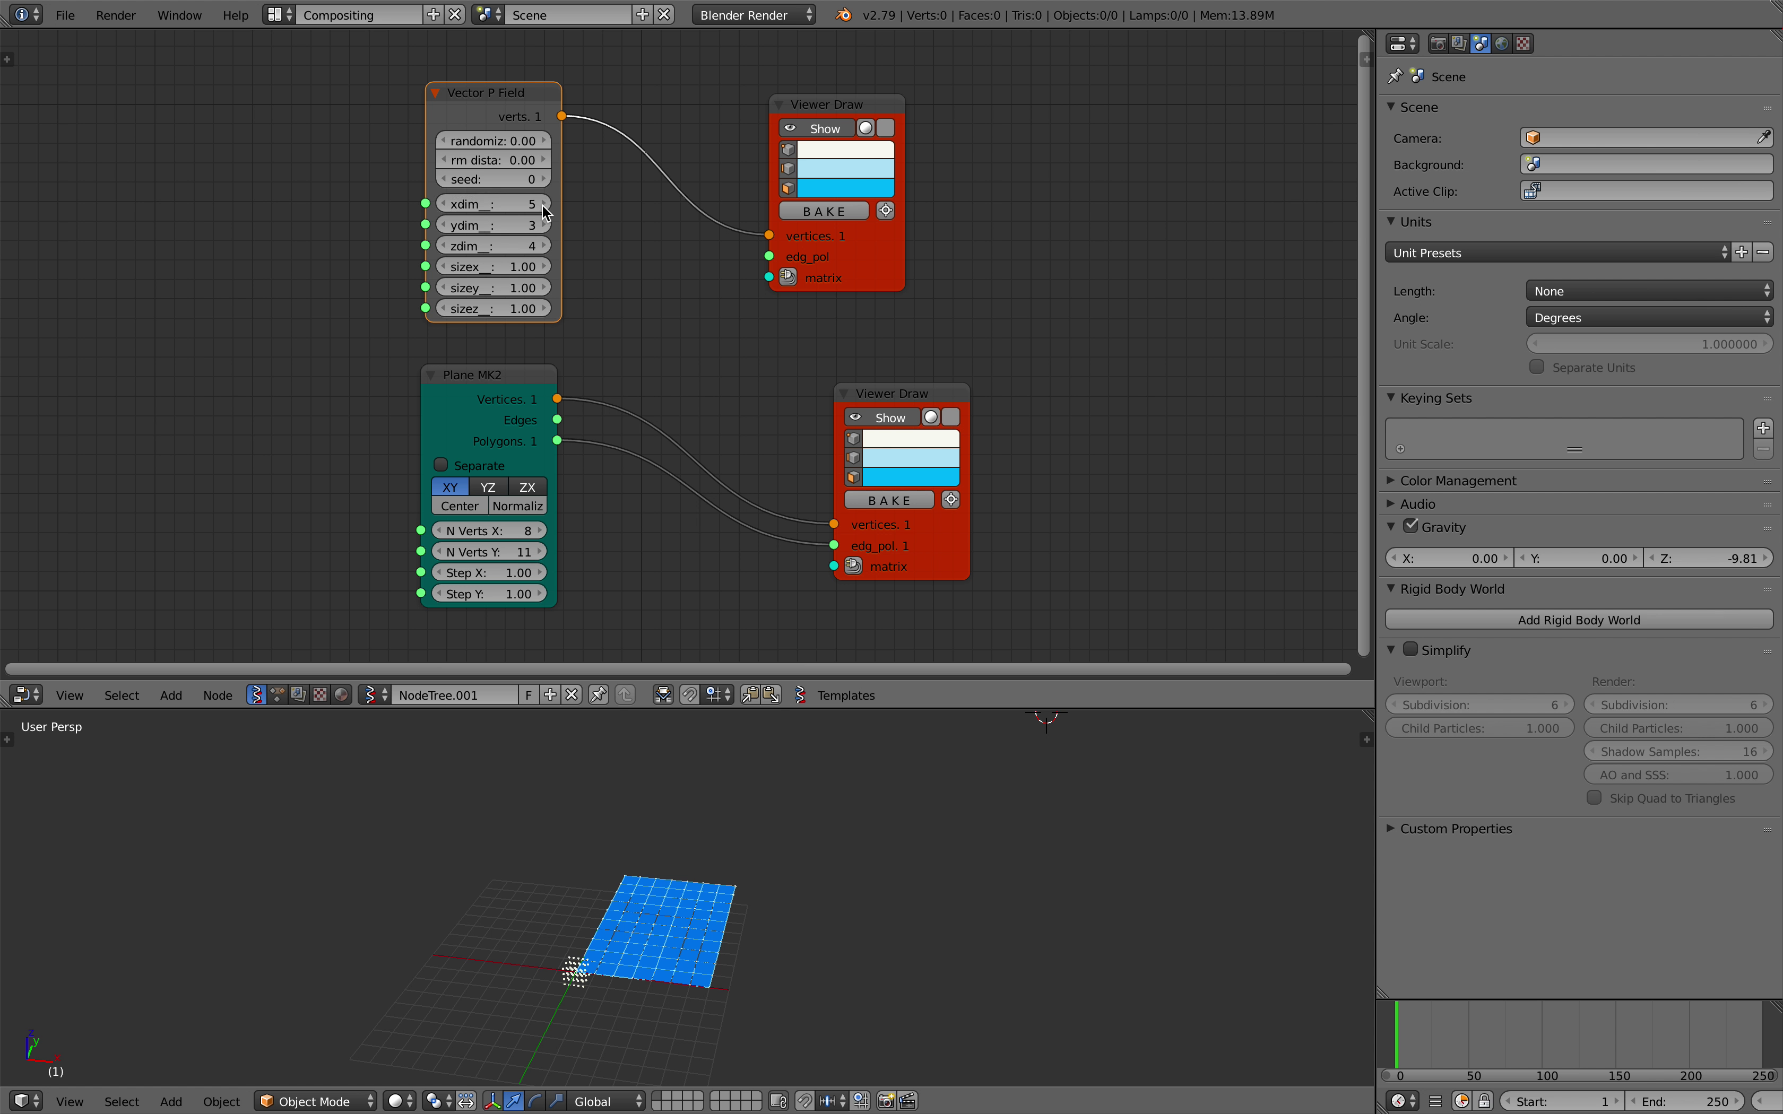
pyautogui.moveTo(544, 229); pyautogui.dragTo(578, 266)
pyautogui.click(543, 230)
pyautogui.moveTo(540, 288)
pyautogui.mouseDown()
pyautogui.moveTo(575, 288)
pyautogui.moveTo(530, 316)
pyautogui.mouseUp()
pyautogui.moveTo(528, 309); pyautogui.dragTo(527, 308)
pyautogui.write('6')
pyautogui.press('Return')
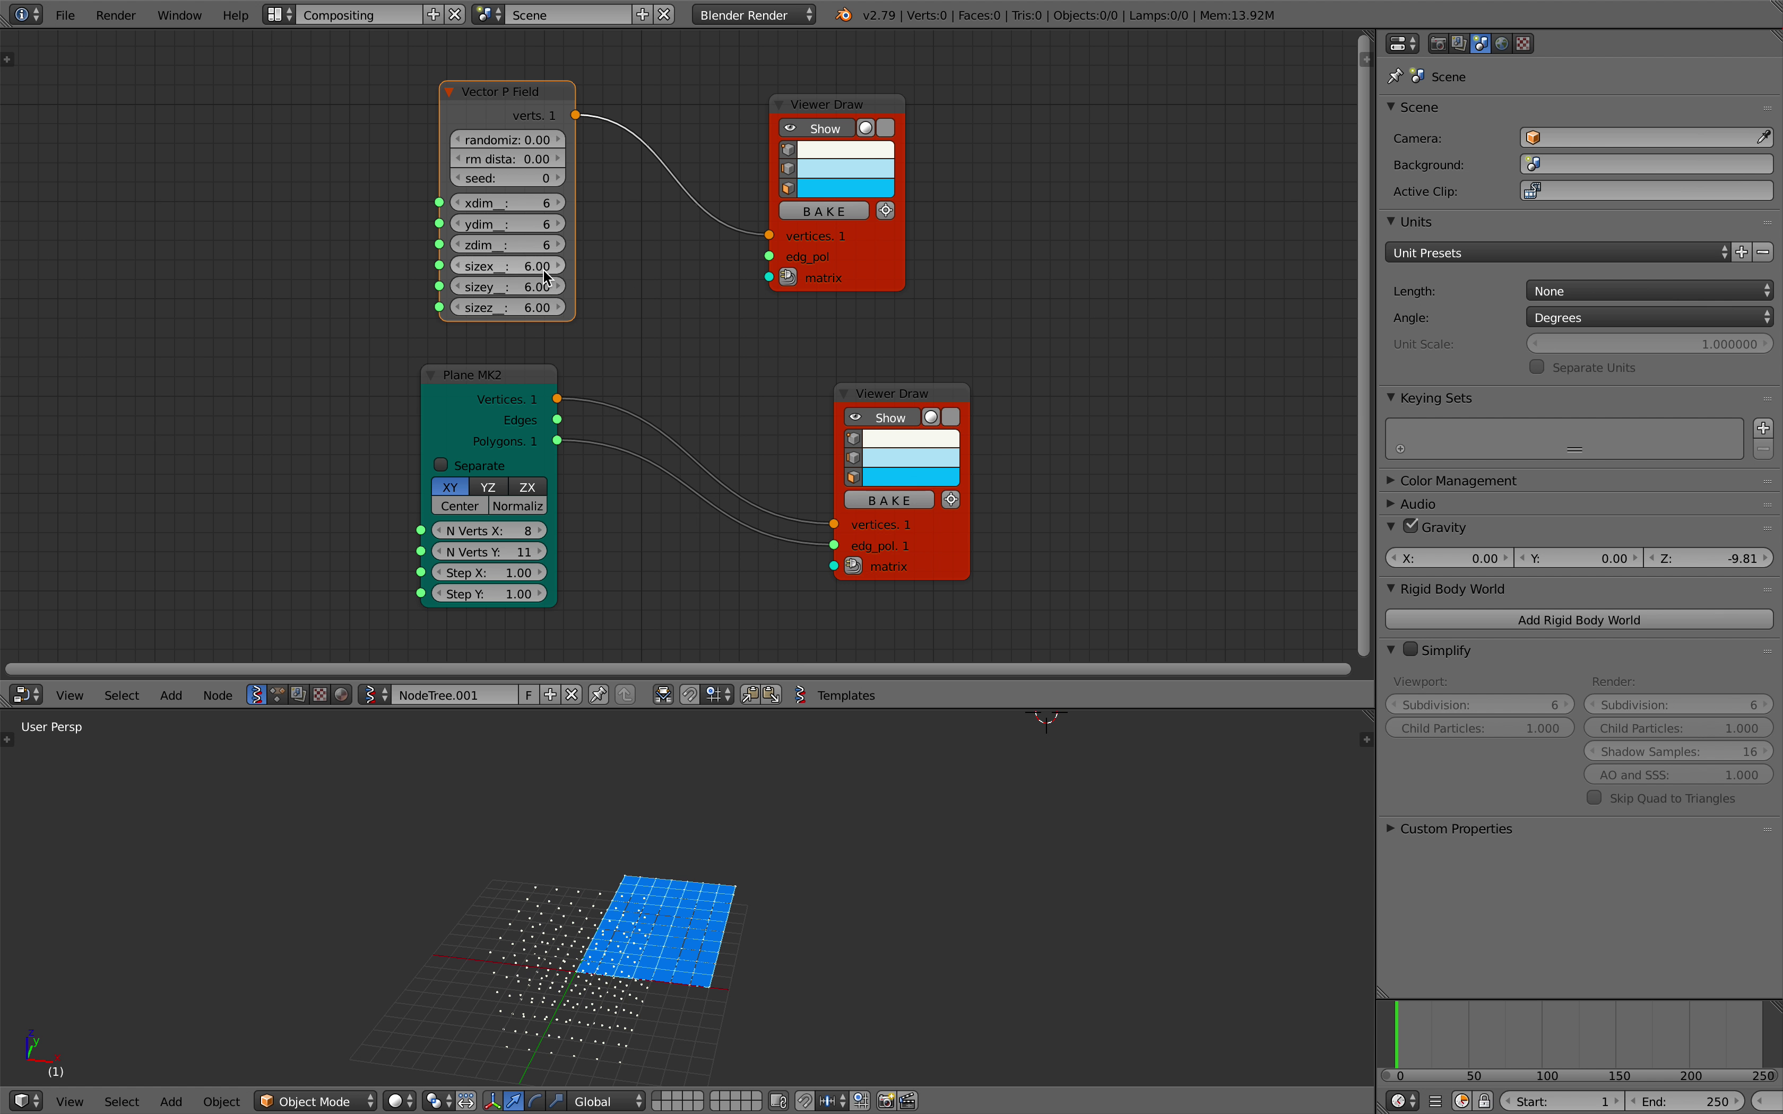
# - Flatten the Vector P Field grid by setting zdim to 1 and sizez to 0.01
pyautogui.moveTo(641, 906); pyautogui.dragTo(538, 881, button='middle')
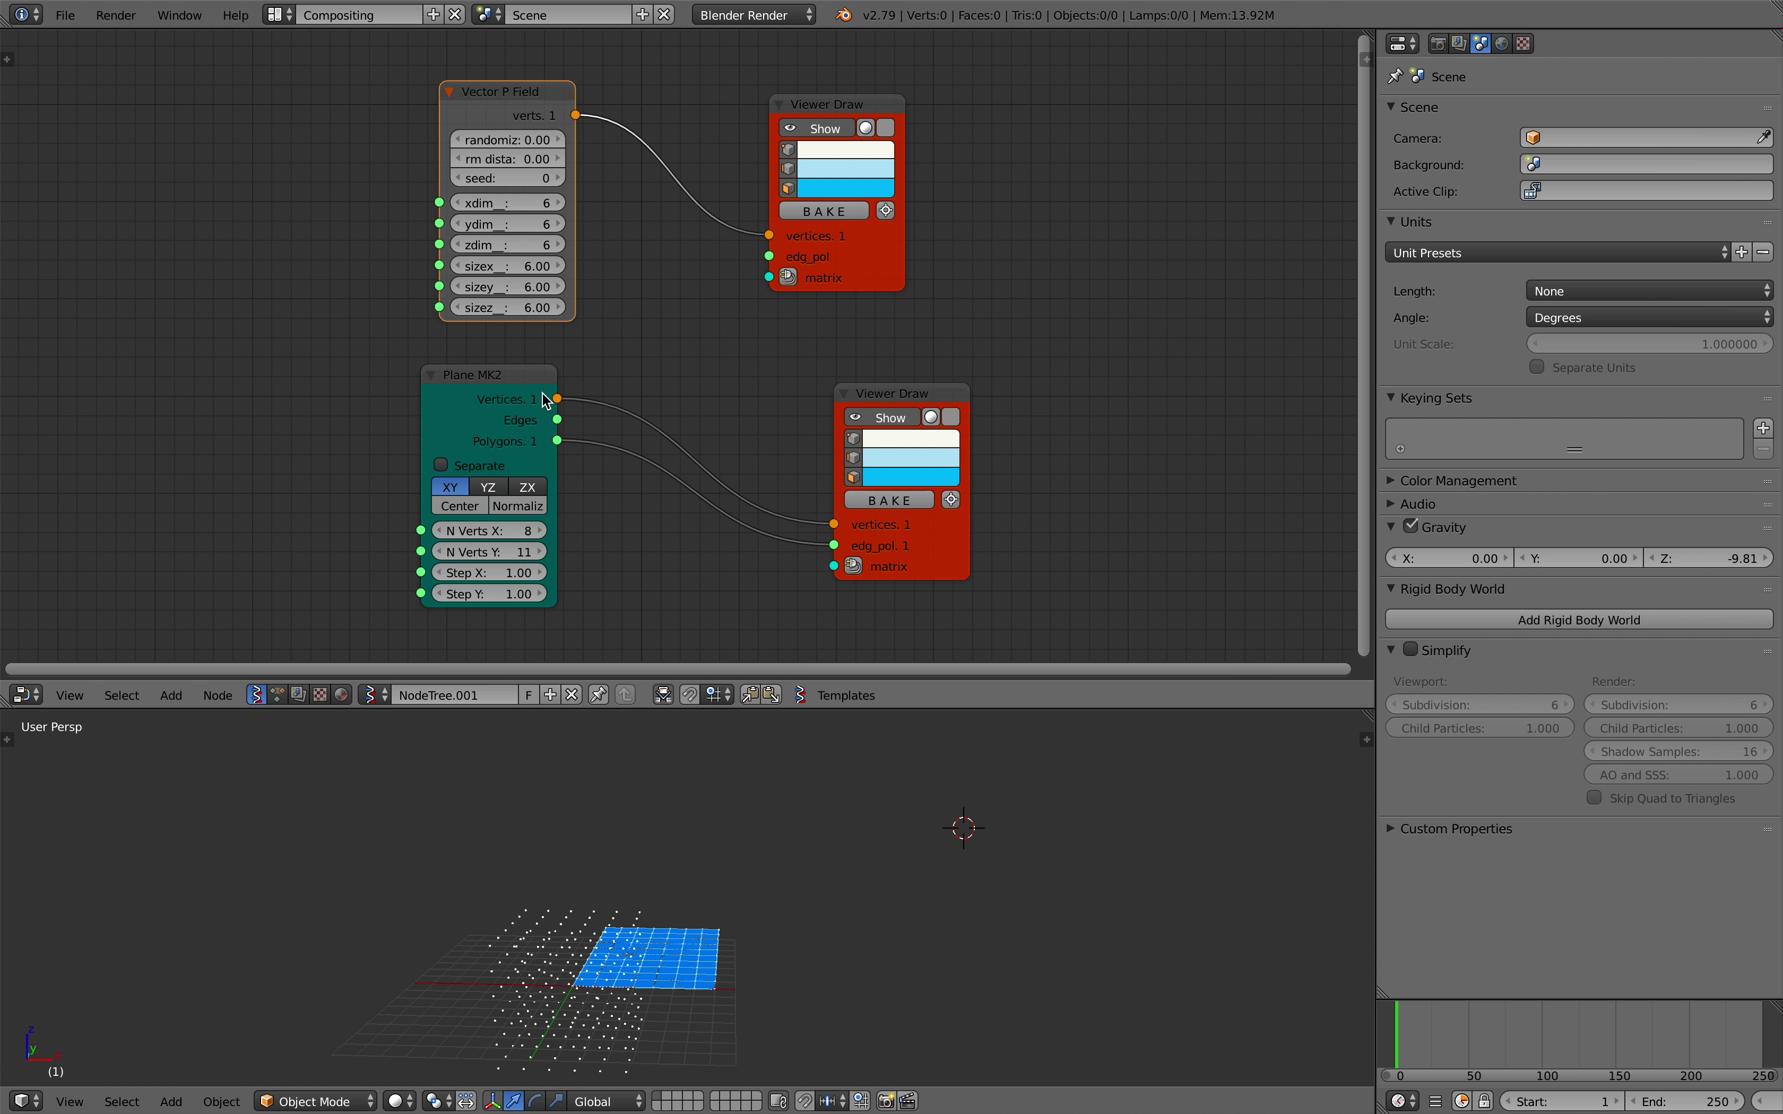
pyautogui.scroll(3, 609, 941)
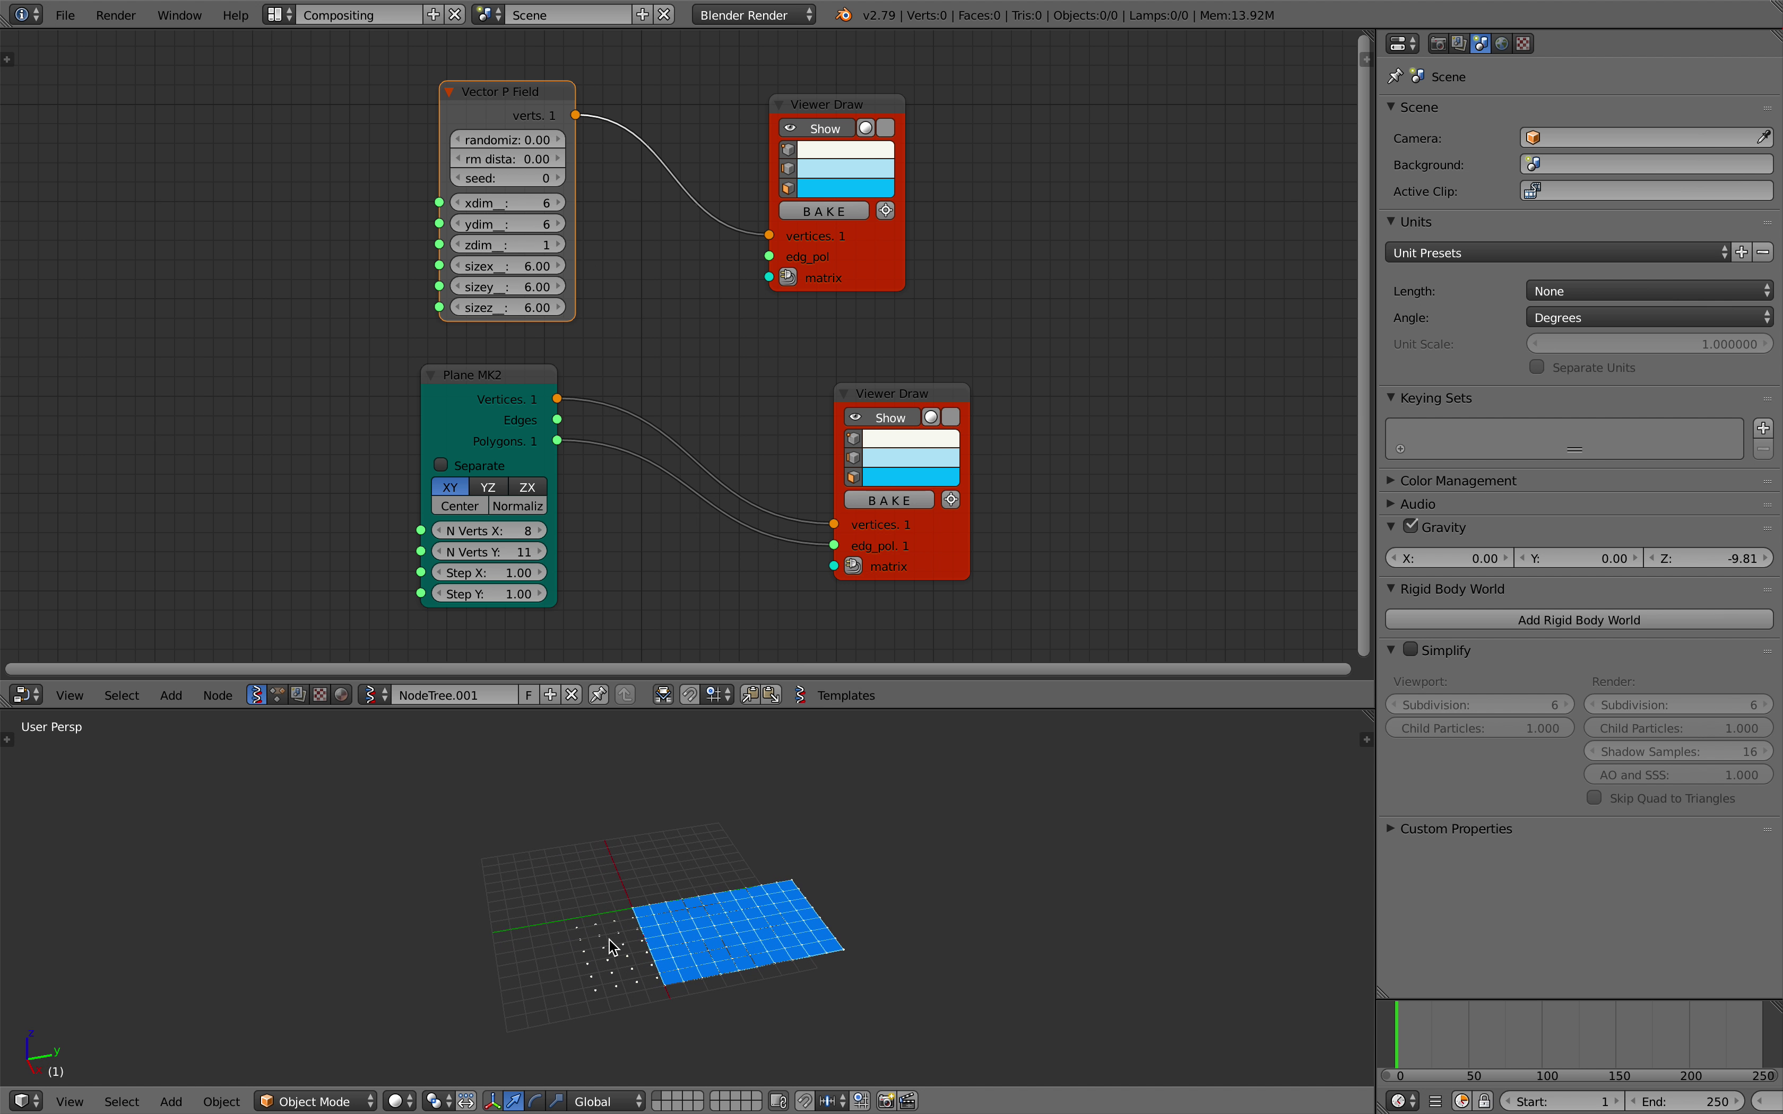
pyautogui.moveTo(609, 940); pyautogui.dragTo(692, 768, button='middle')
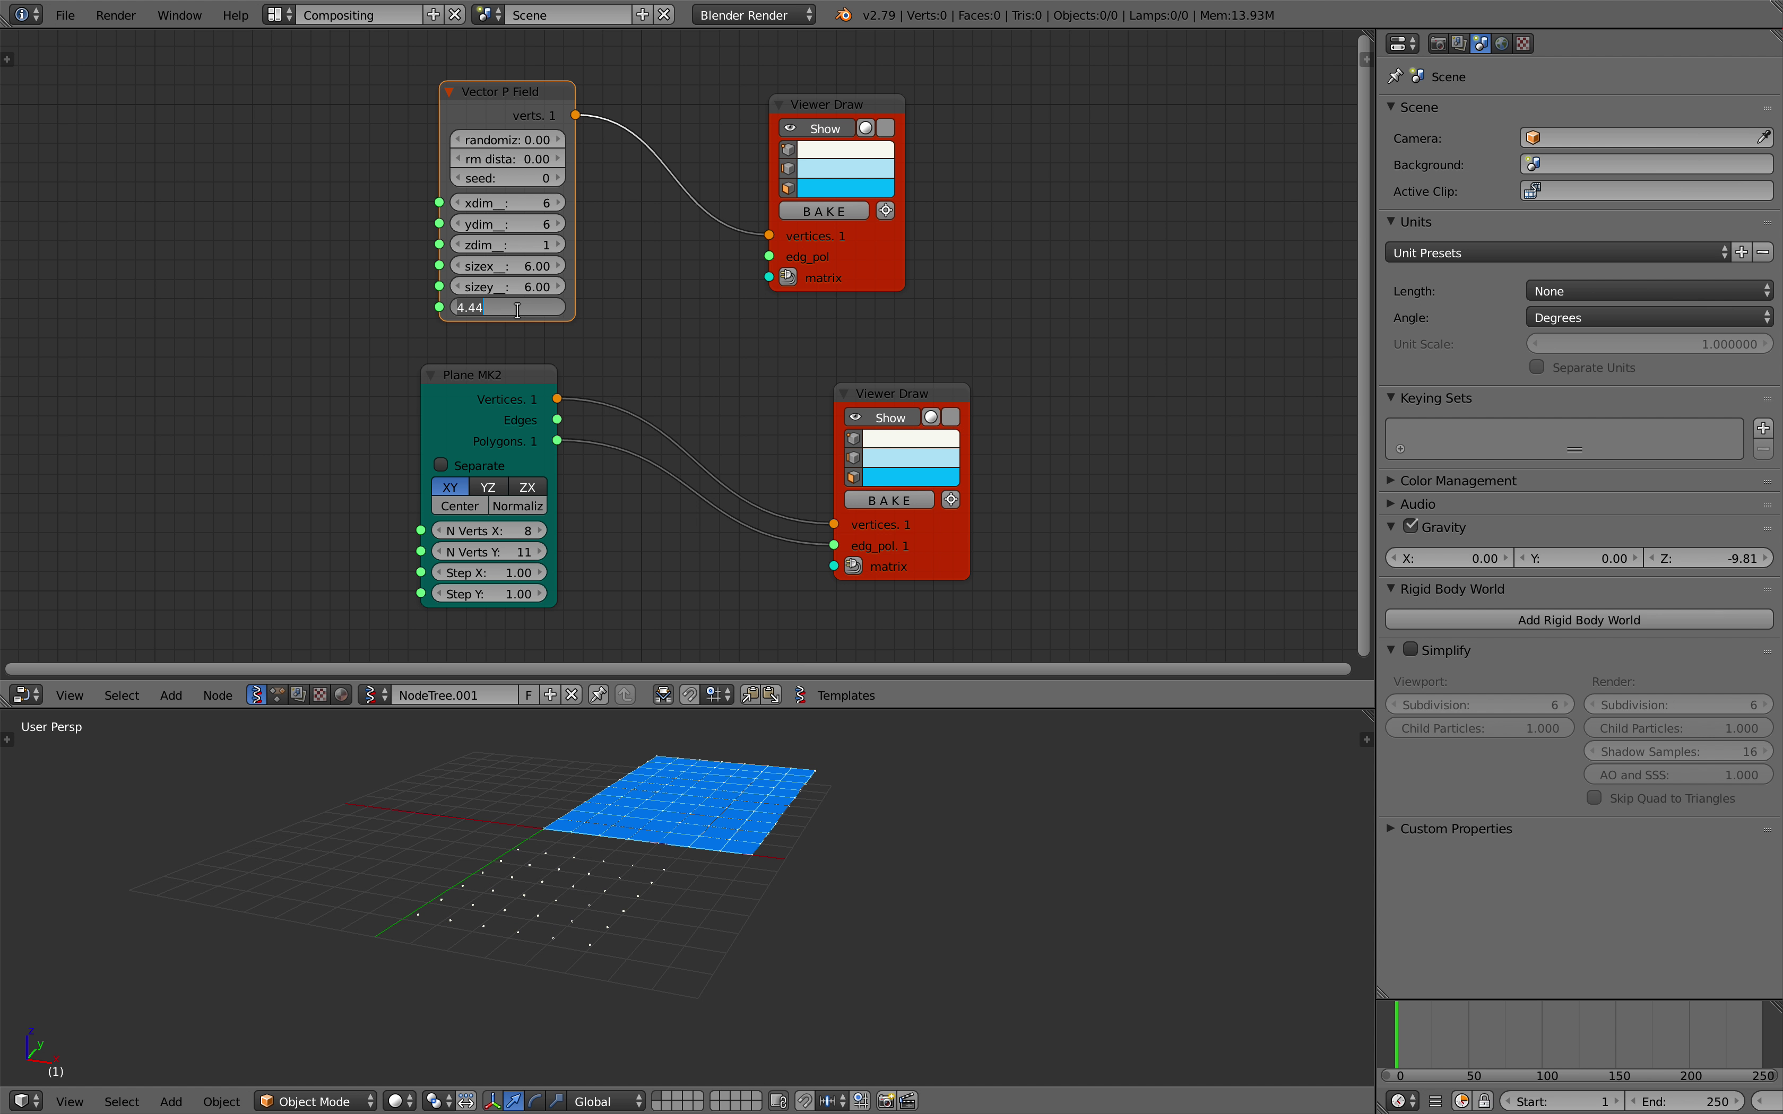
pyautogui.press('Escape')
pyautogui.moveTo(700, 818); pyautogui.dragTo(582, 719, button='middle')
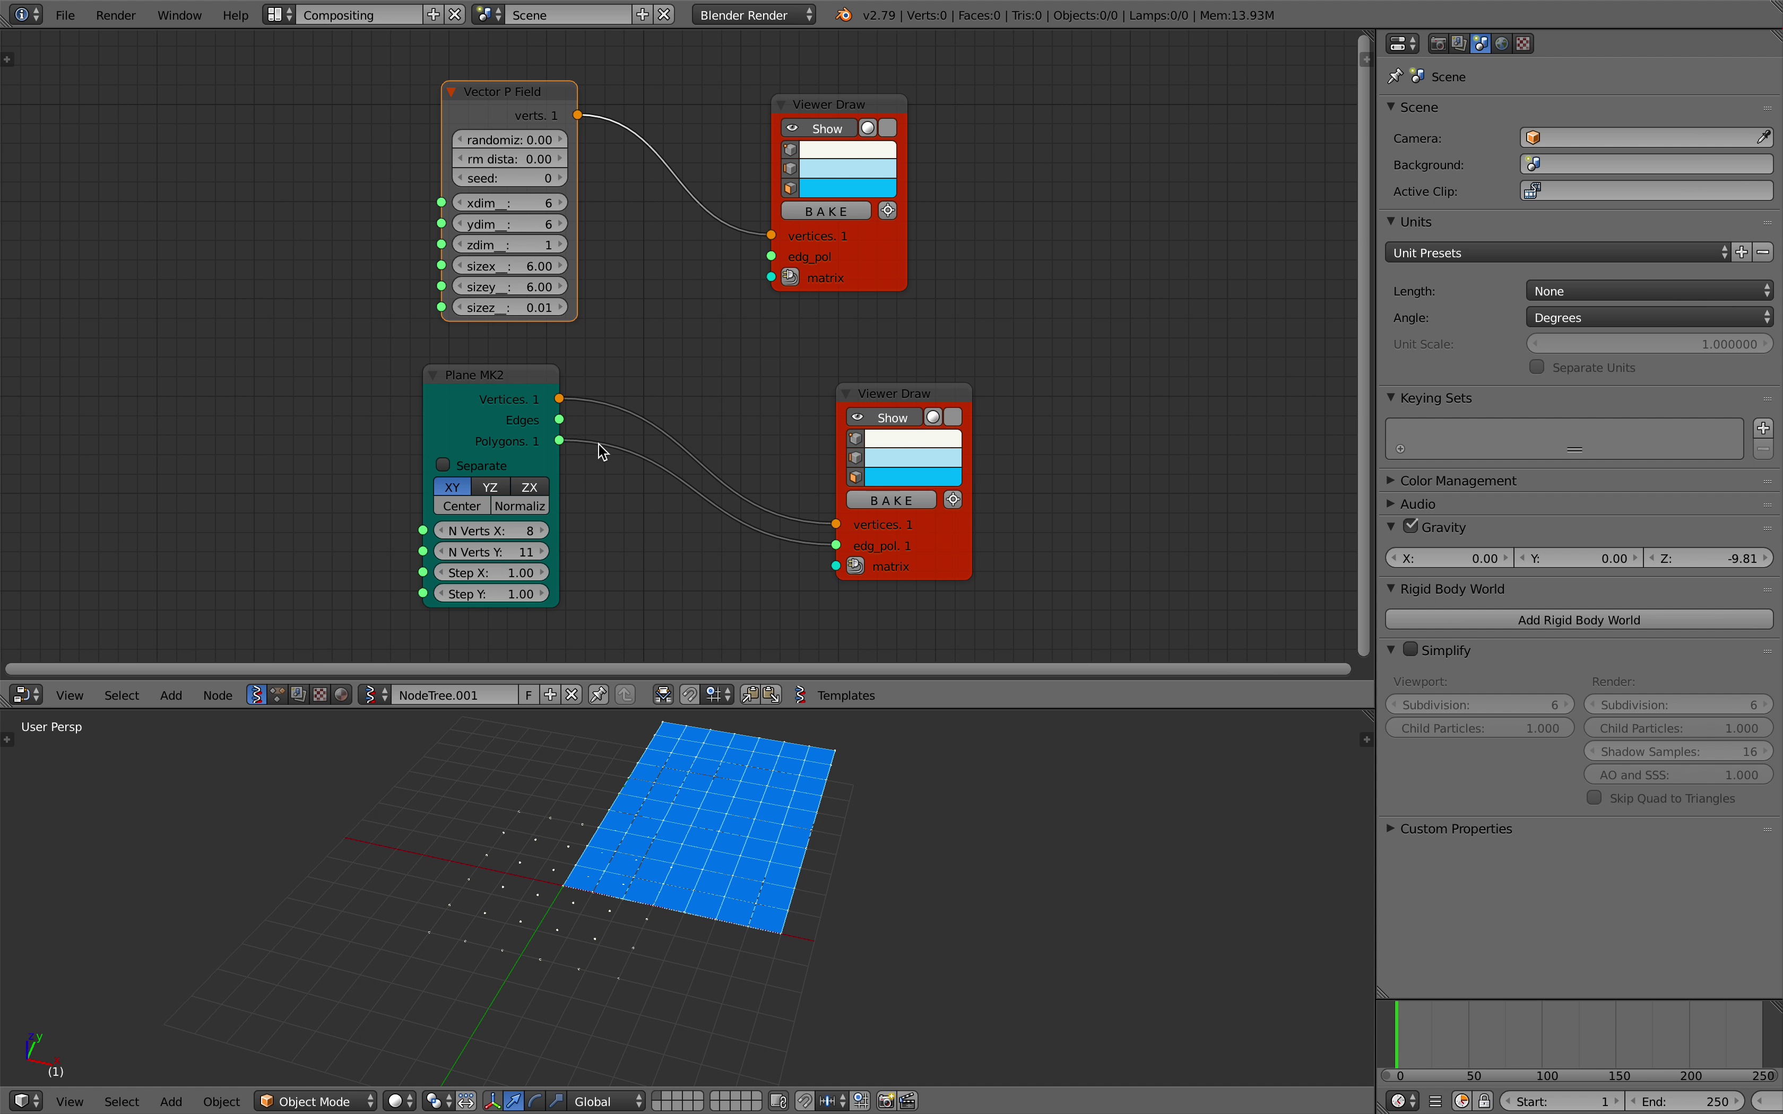
# - Spread out the Vector P Field, Plane MK2 and plane's Viewer Draw nodes to make room between them
pyautogui.moveTo(491, 381); pyautogui.dragTo(525, 381)
pyautogui.moveTo(503, 82); pyautogui.dragTo(484, 87)
pyautogui.moveTo(492, 90); pyautogui.dragTo(431, 80)
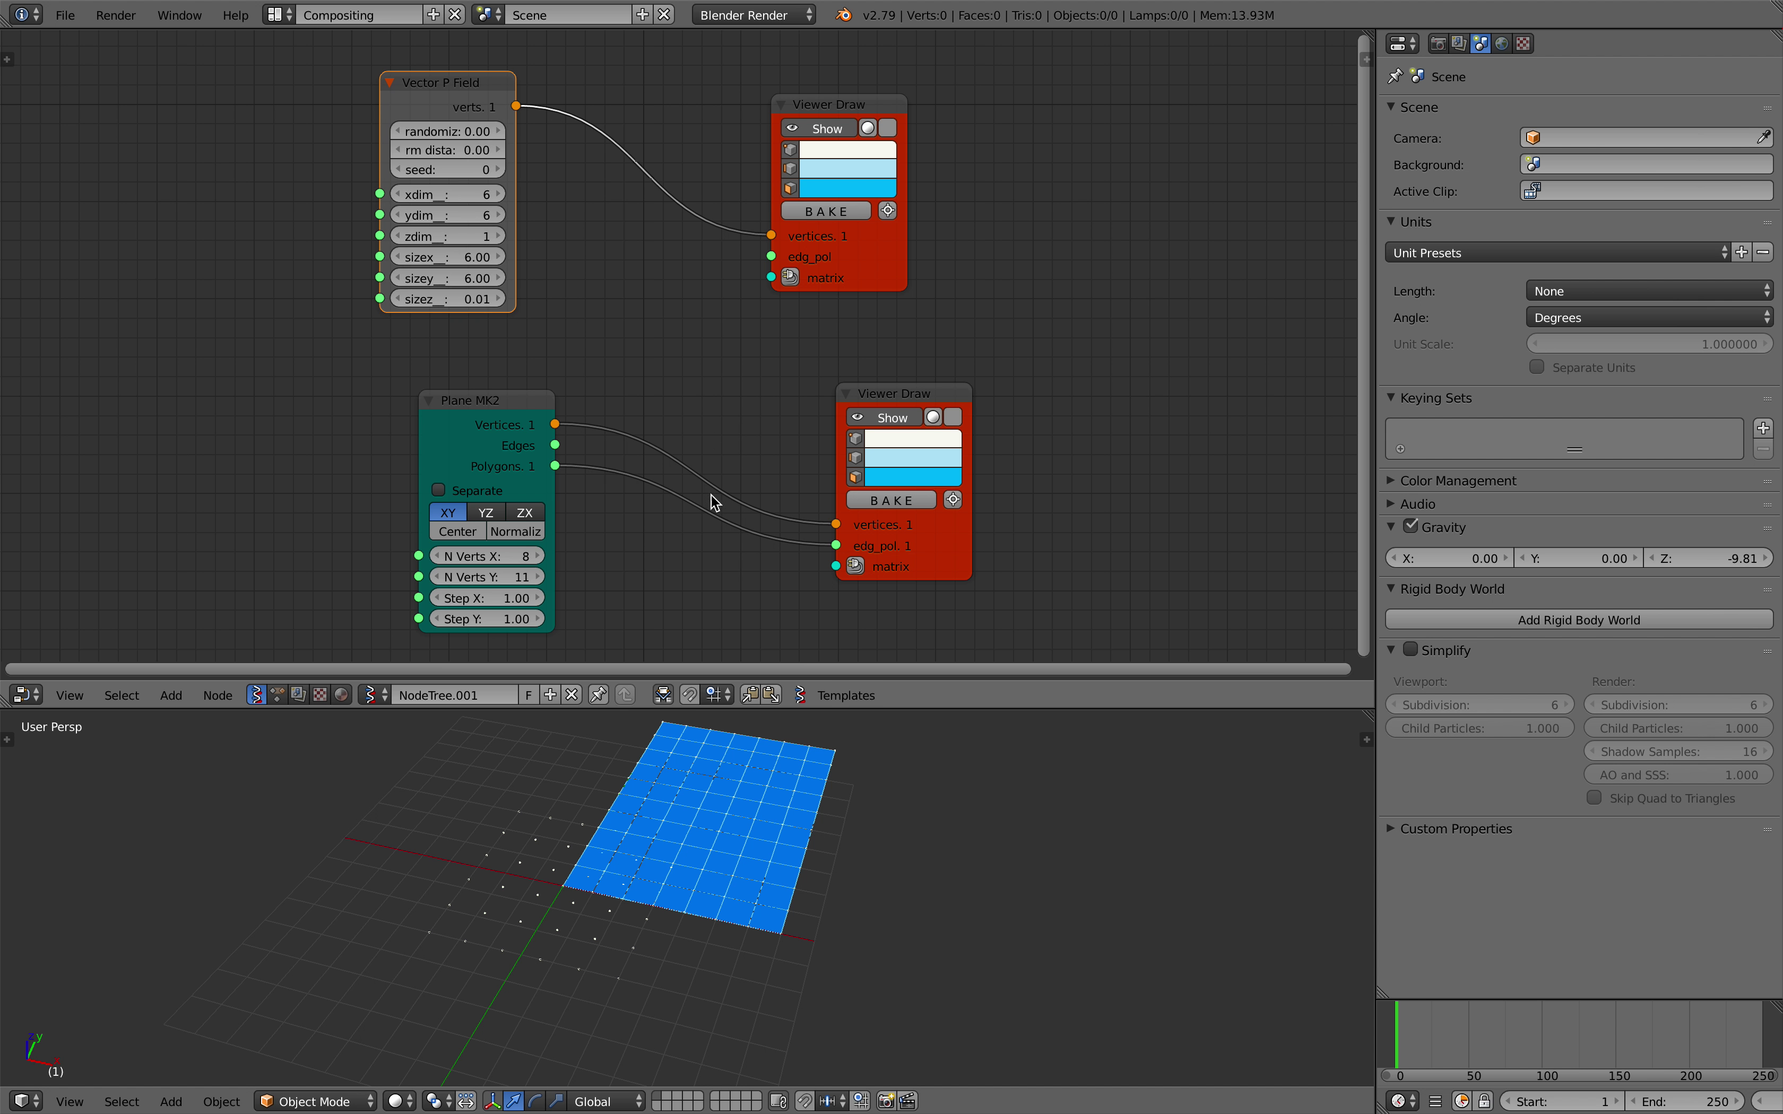
pyautogui.moveTo(640, 879); pyautogui.dragTo(670, 870, button='middle')
pyautogui.moveTo(893, 402); pyautogui.dragTo(1076, 347)
pyautogui.moveTo(611, 457); pyautogui.dragTo(590, 411, button='middle')
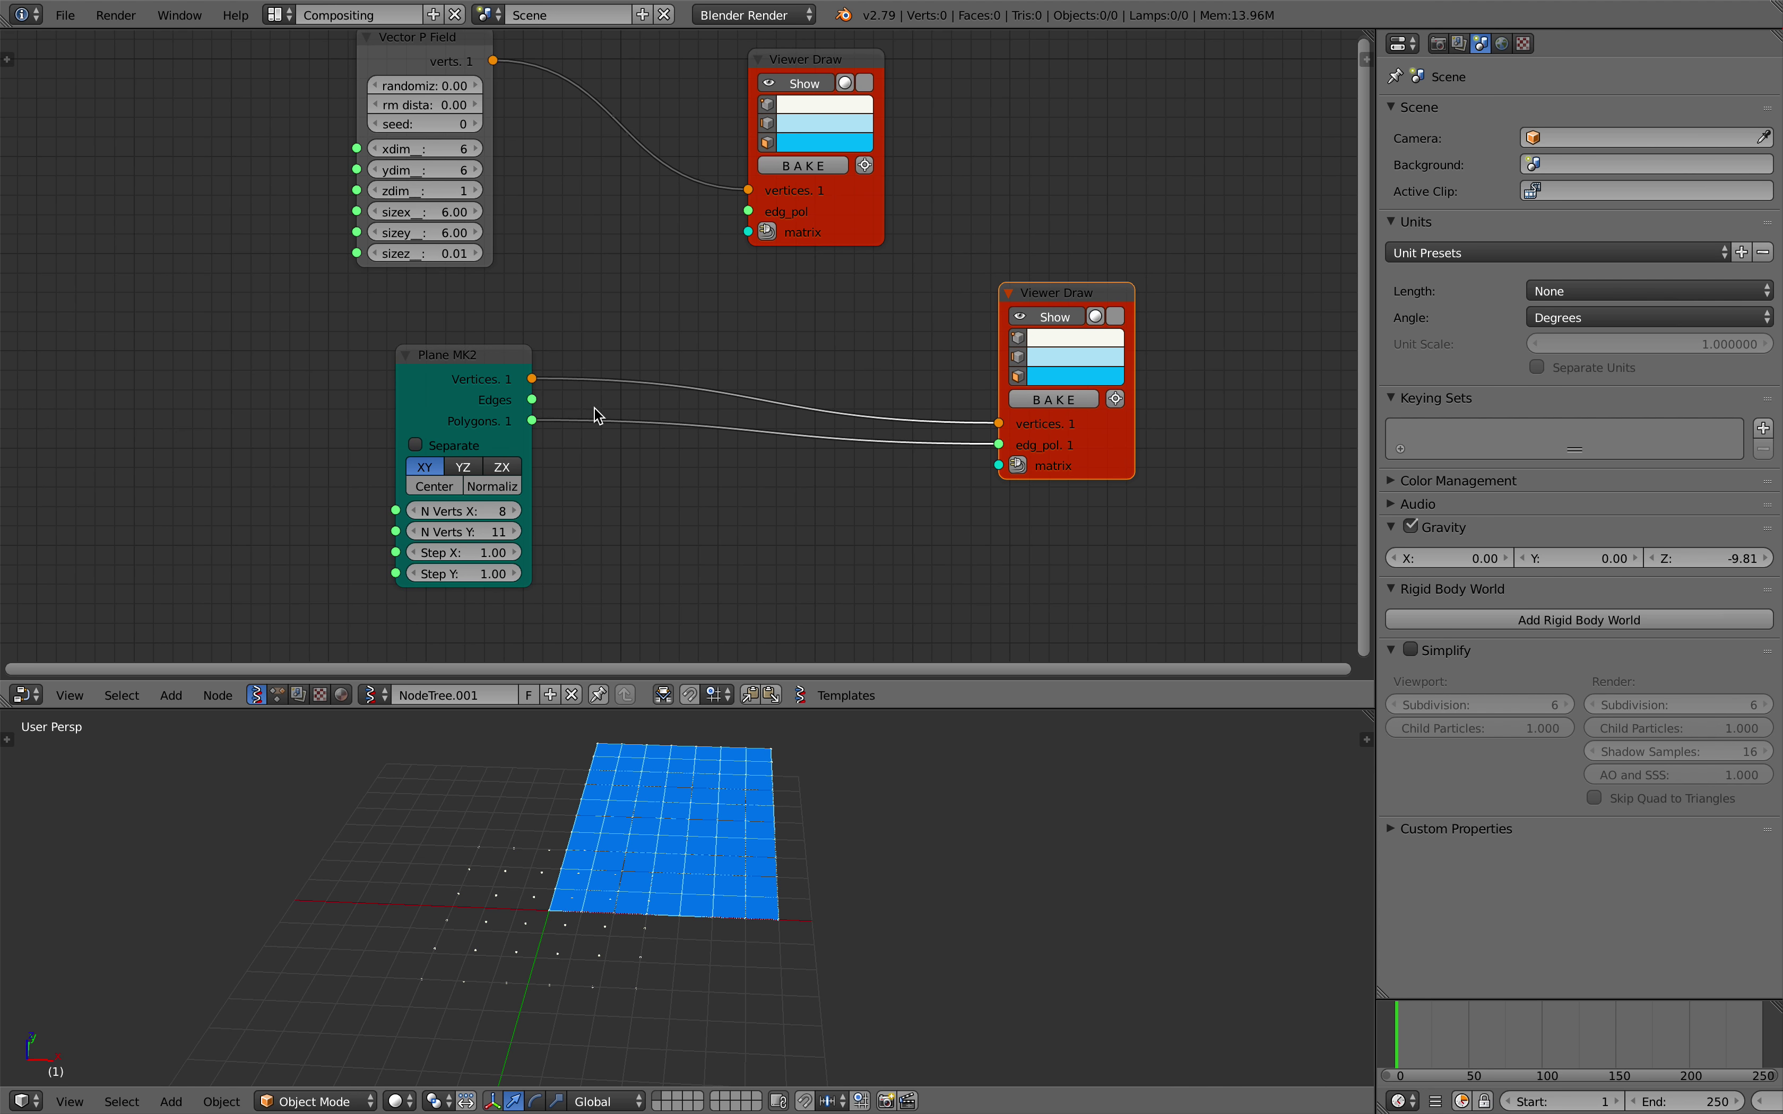
pyautogui.moveTo(476, 381); pyautogui.dragTo(419, 382)
pyautogui.moveTo(531, 502); pyautogui.dragTo(541, 459, button='middle')
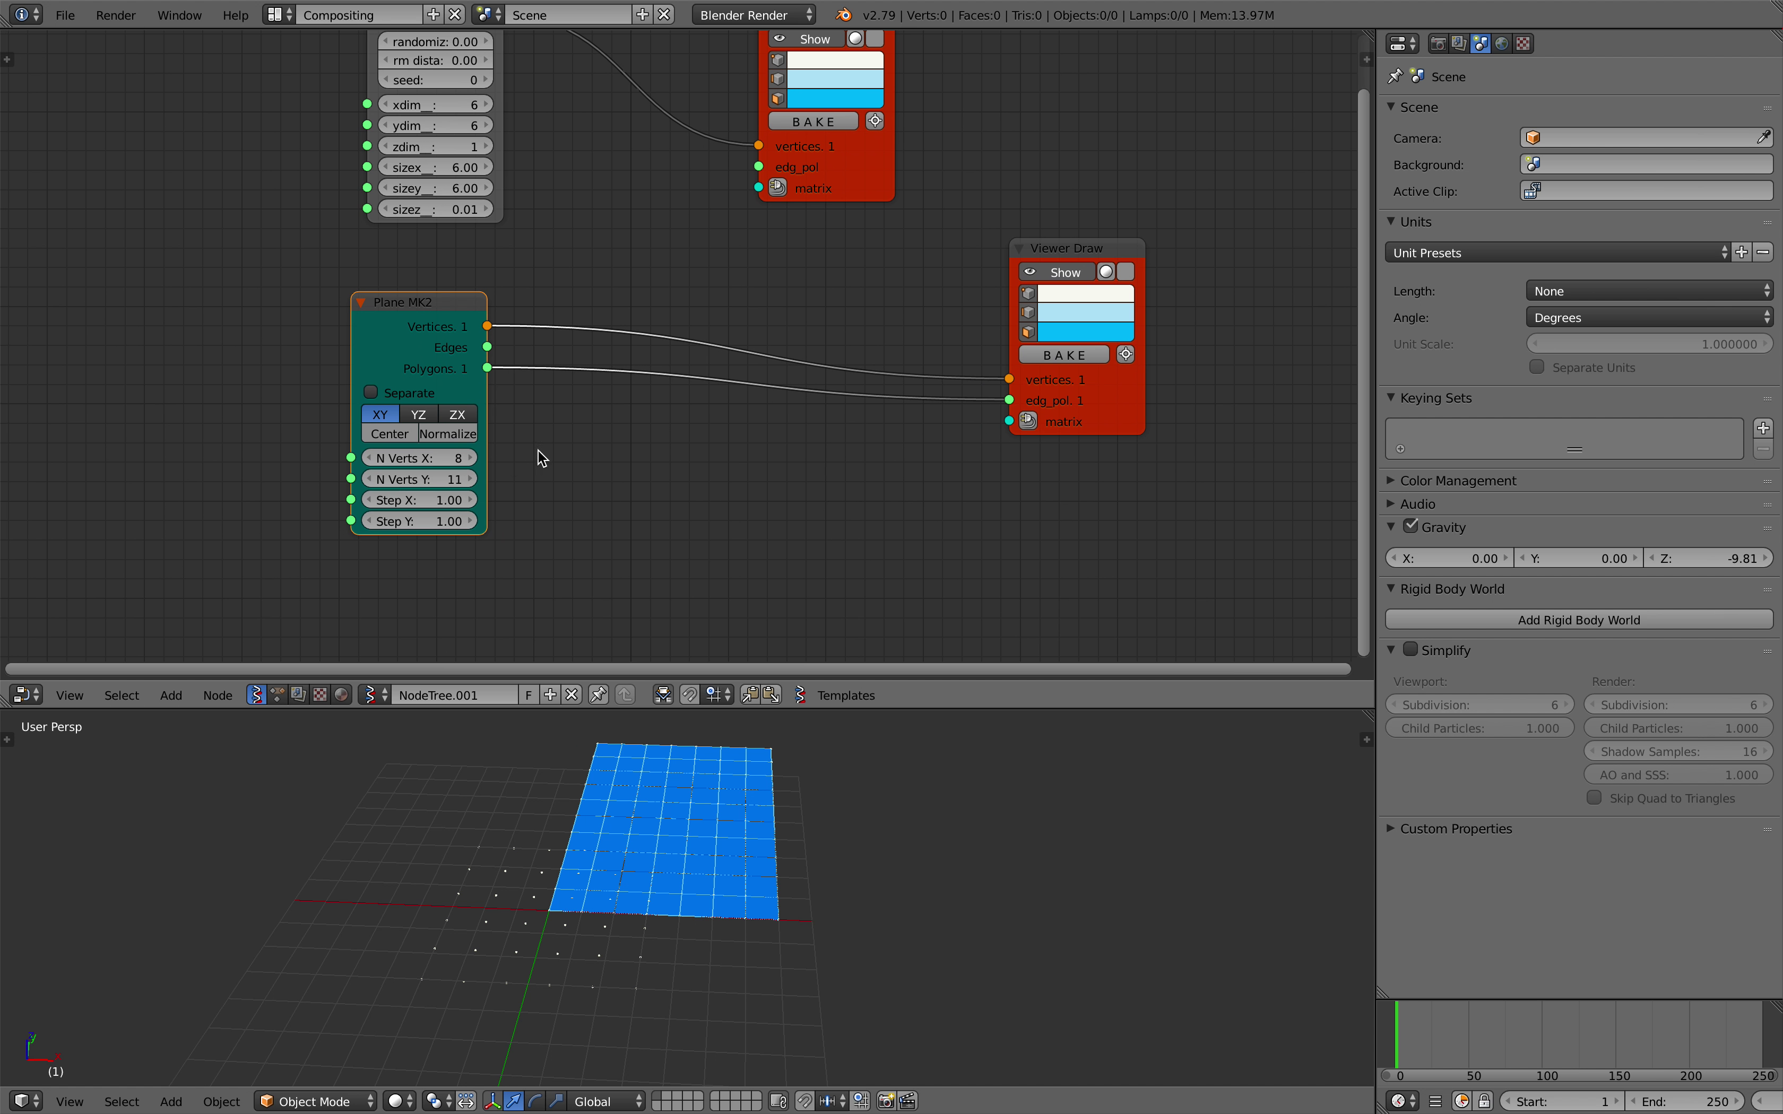
# - Add a Centers polygons 3 node and feed it Plane MK2's Vertices and Polygons
pyautogui.hotkey('shift', 'a')
pyautogui.click(635, 451)
pyautogui.write('cent')
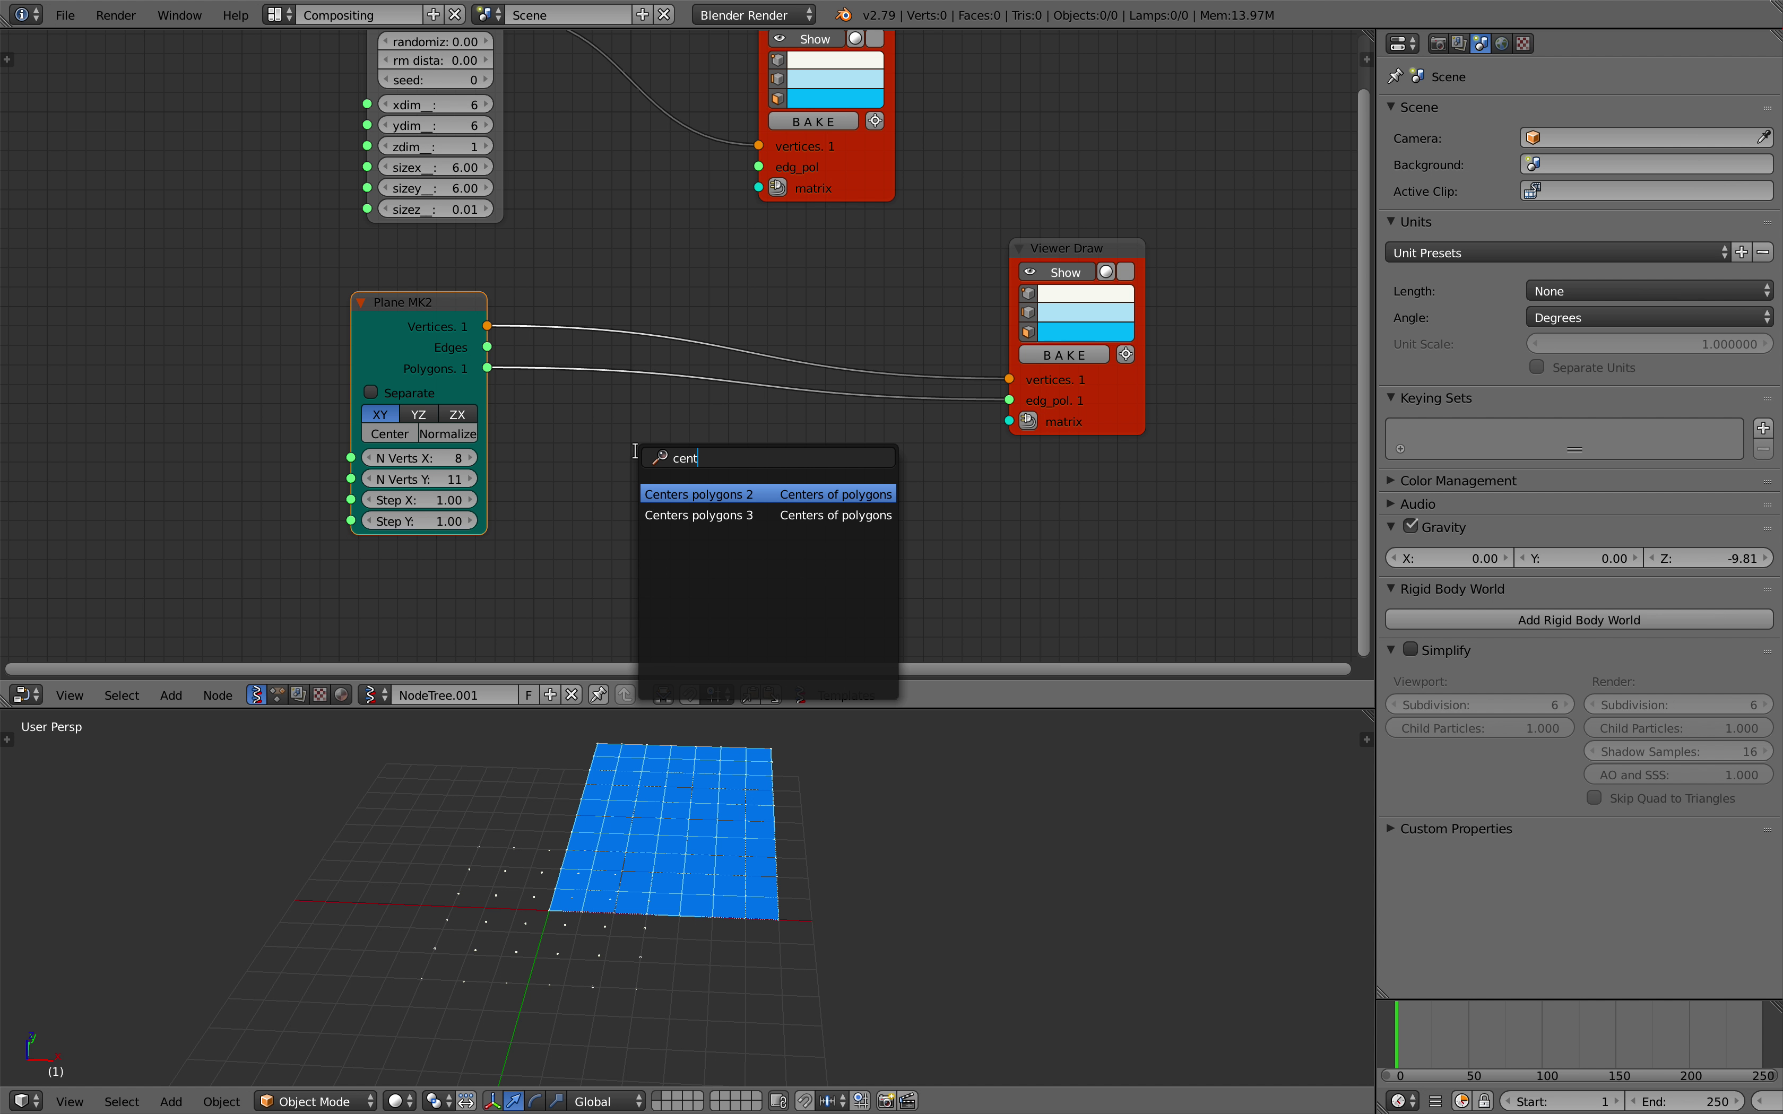
pyautogui.press('Down')
pyautogui.press('Return')
pyautogui.click(637, 438)
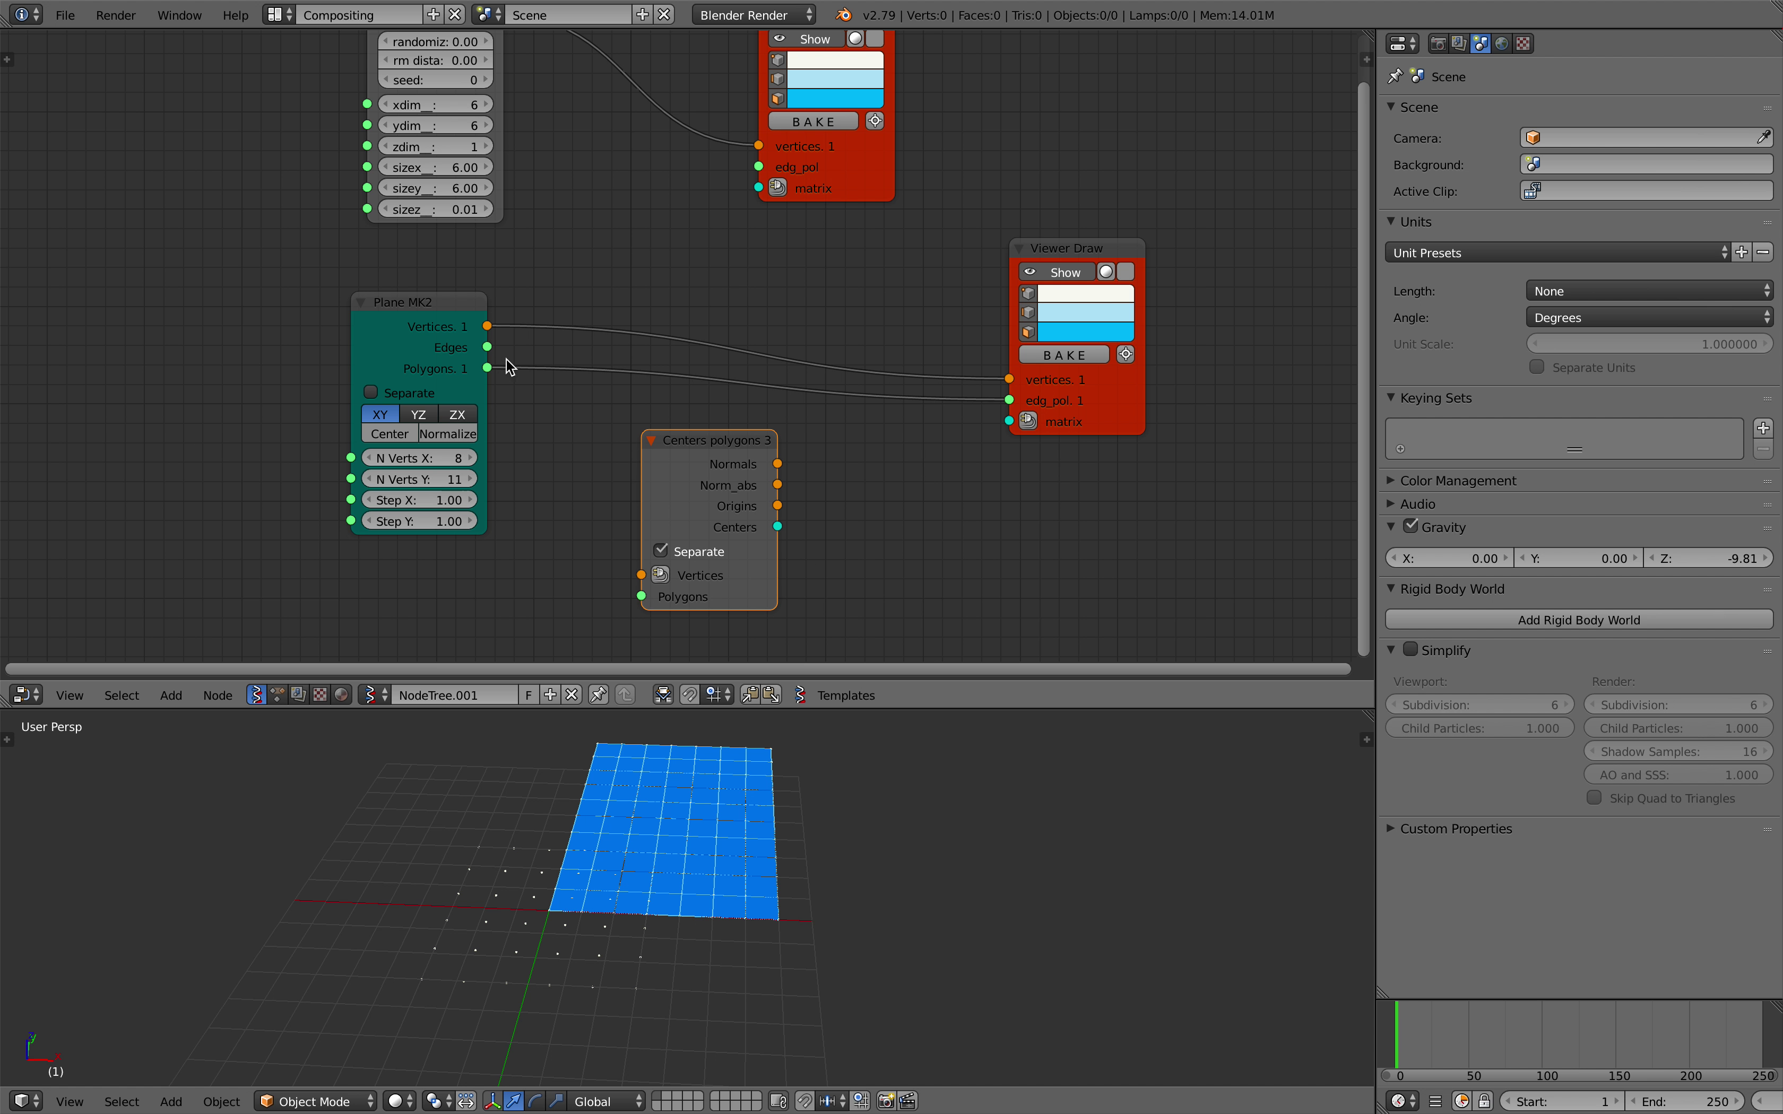
pyautogui.moveTo(486, 326); pyautogui.dragTo(567, 472)
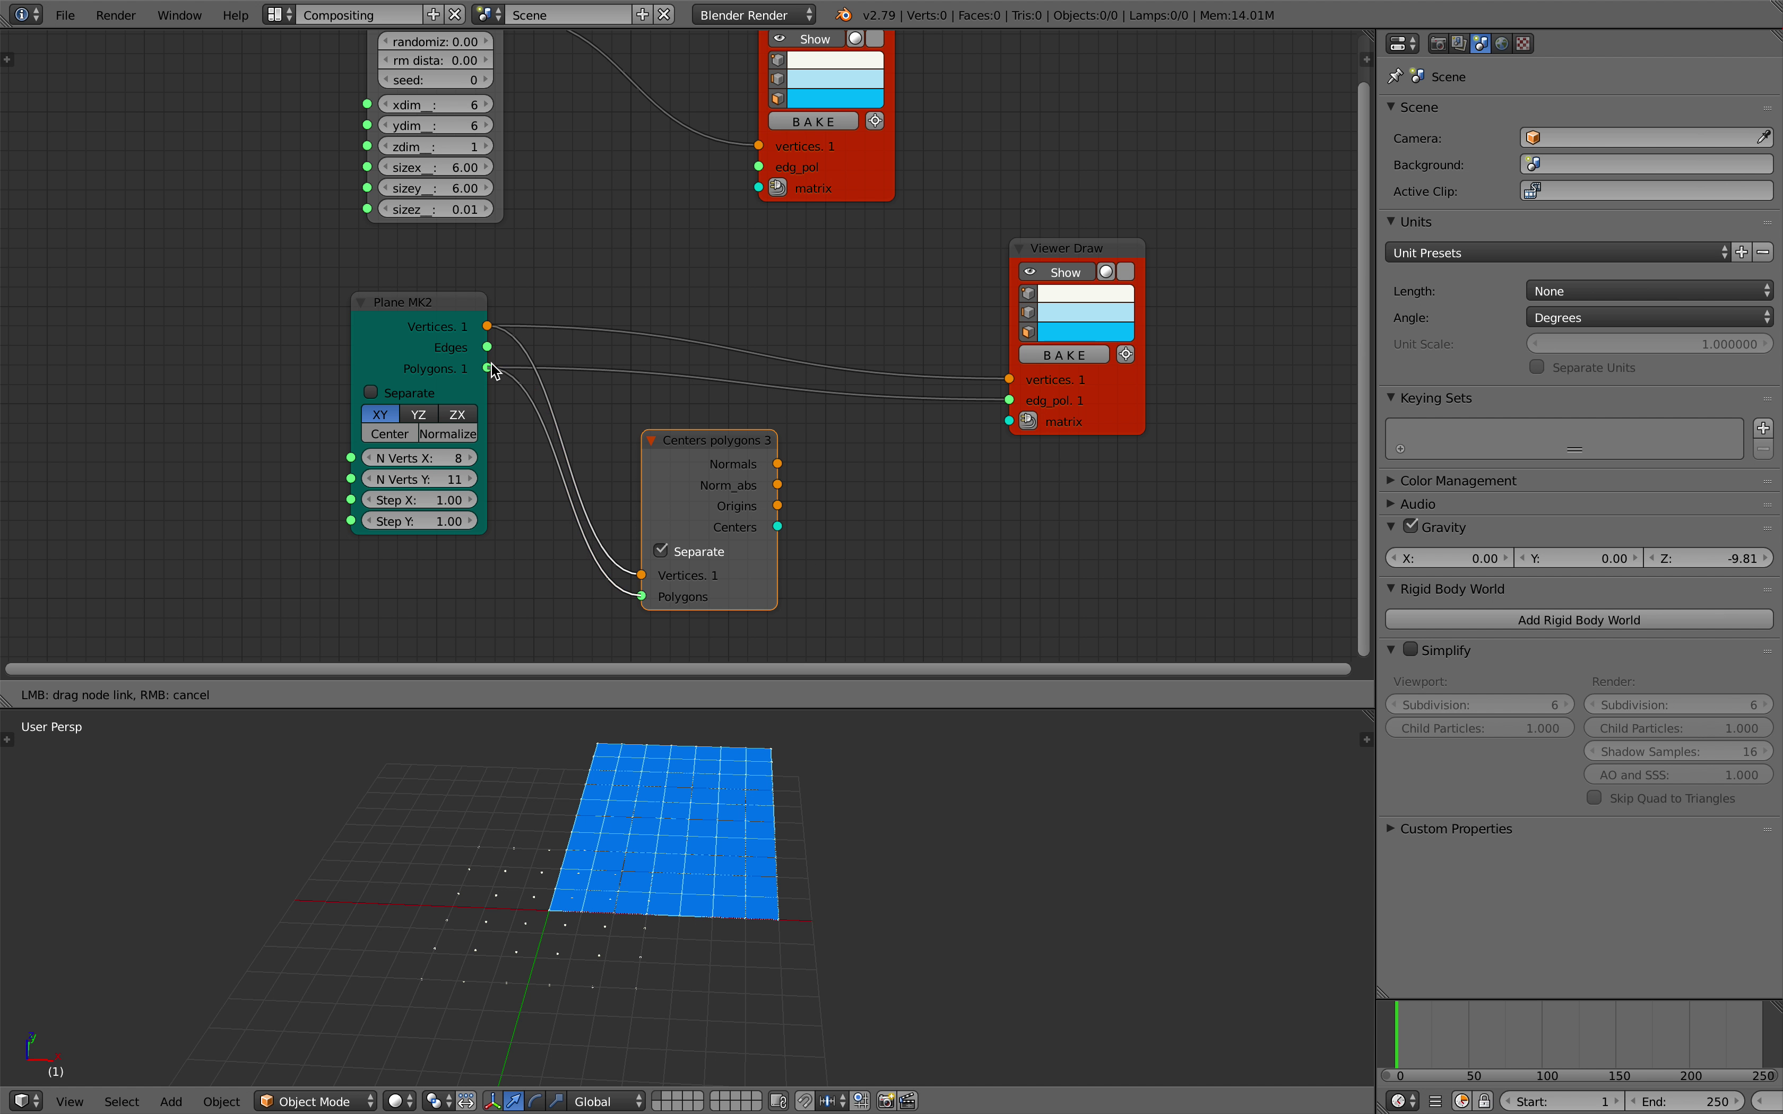
pyautogui.moveTo(490, 365); pyautogui.dragTo(487, 368)
# - Disconnect the plane's mesh links from its Viewer Draw and connect Centers polygons 3's Centers to the matrix input
pyautogui.moveTo(1007, 400); pyautogui.dragTo(847, 398)
pyautogui.moveTo(724, 449); pyautogui.dragTo(696, 409)
pyautogui.moveTo(749, 488); pyautogui.dragTo(755, 494)
pyautogui.moveTo(1002, 424); pyautogui.dragTo(1005, 423)
pyautogui.moveTo(1099, 430); pyautogui.dragTo(1152, 446)
pyautogui.moveTo(721, 836)
pyautogui.mouseDown(button='middle')
pyautogui.moveTo(704, 873)
pyautogui.moveTo(672, 802)
pyautogui.mouseUp(button='middle')
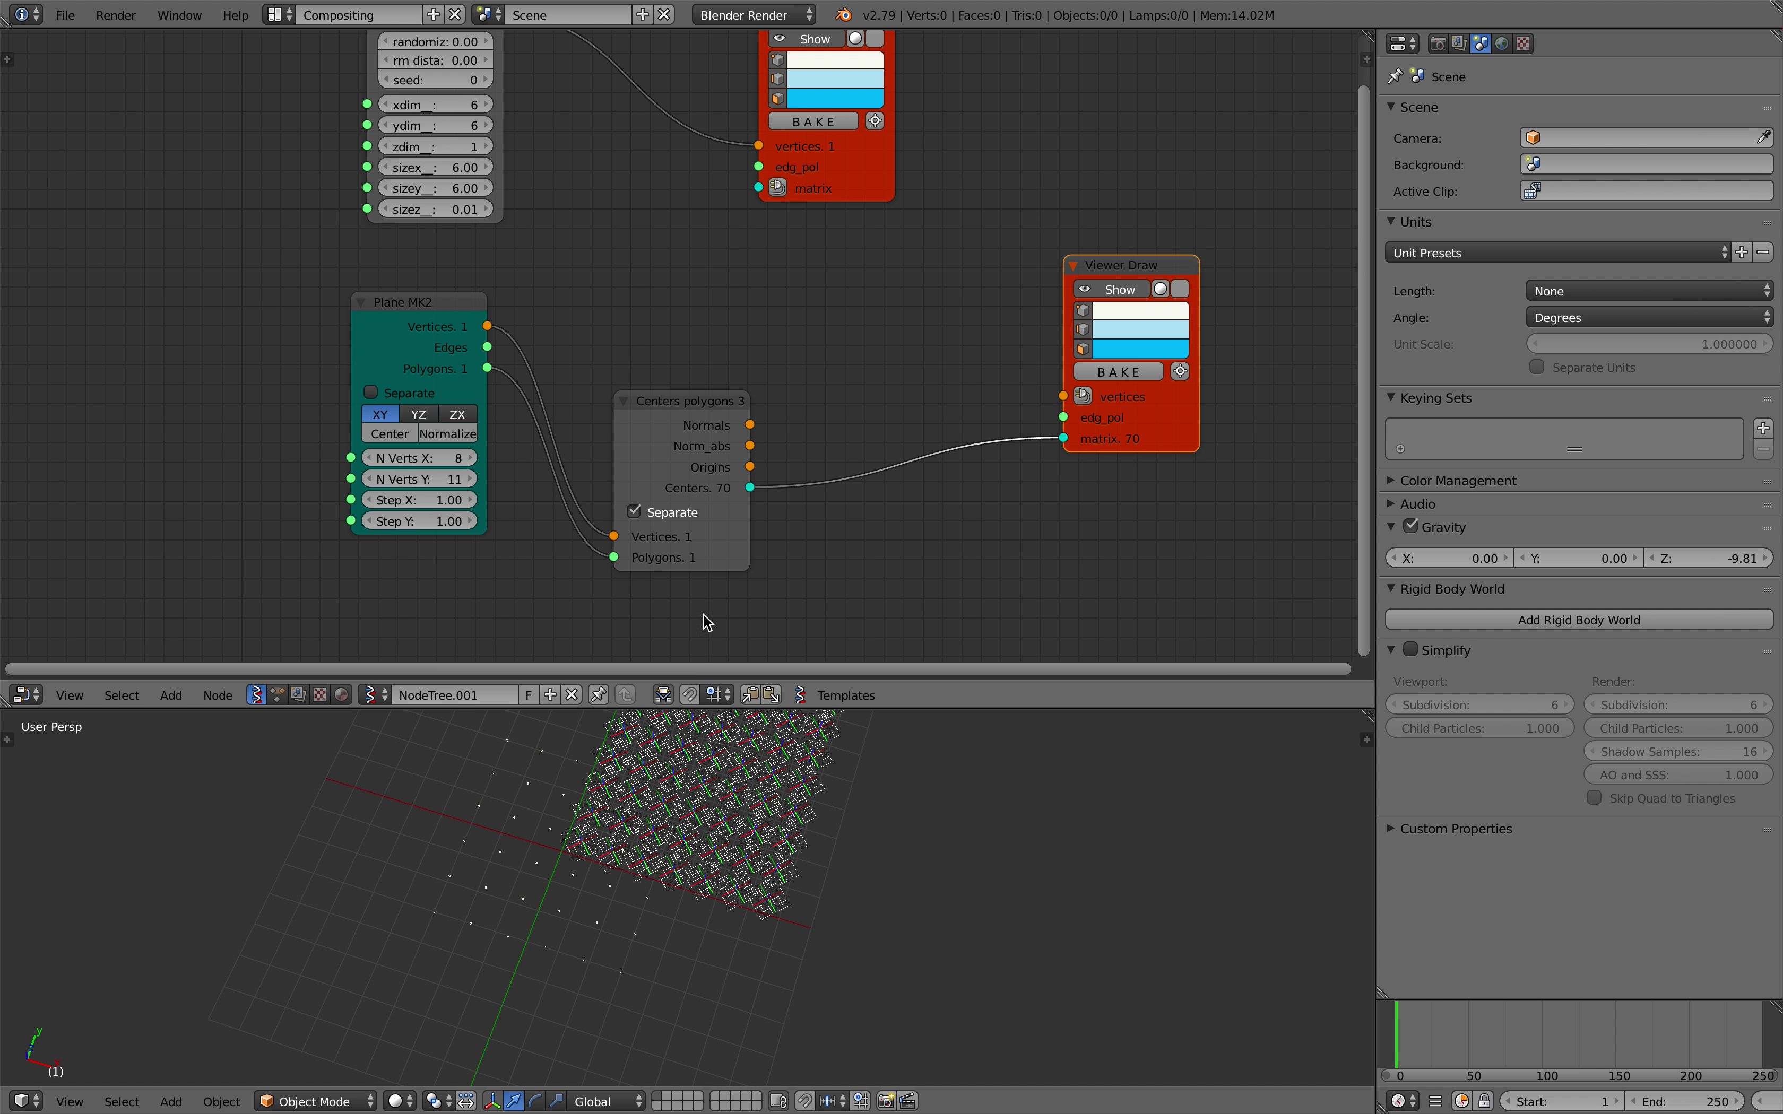
pyautogui.scroll(2, 685, 800)
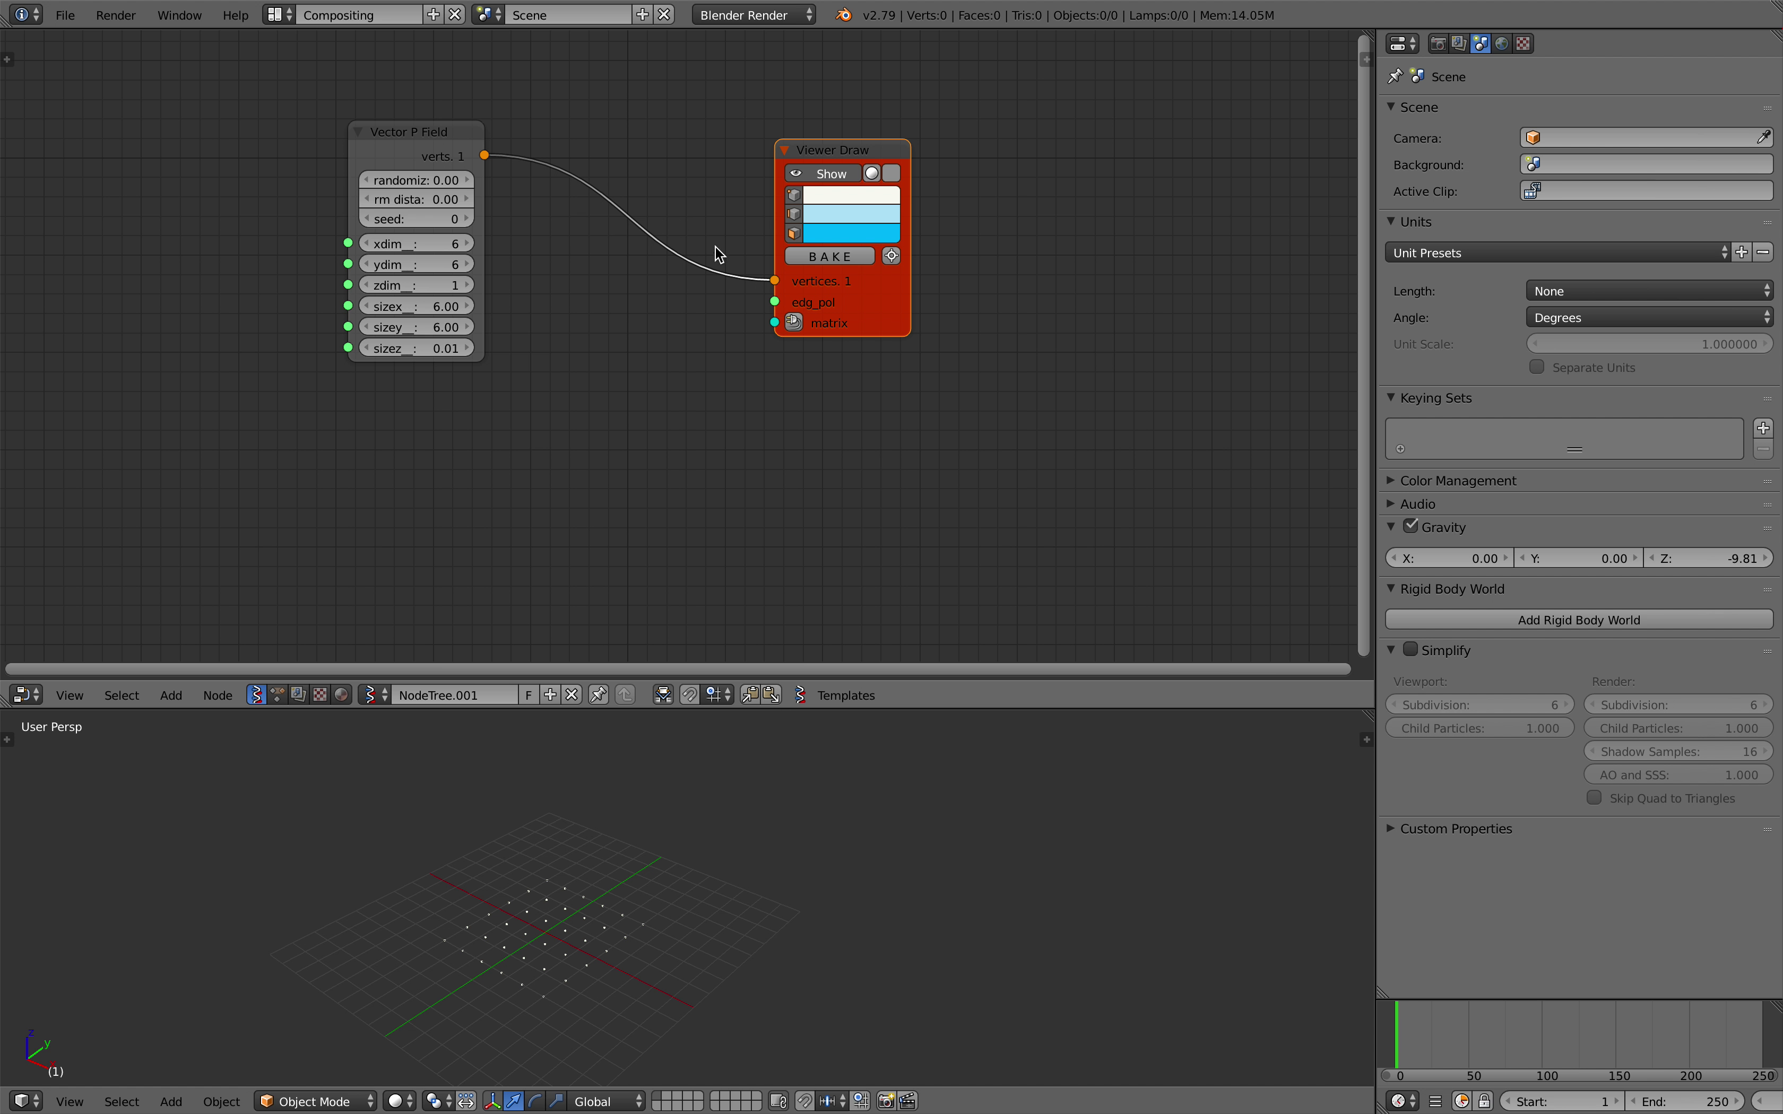
# - Move the Vector P Field node aside and add a Box node above it, next to Viewer Draw
pyautogui.moveTo(417, 123); pyautogui.dragTo(350, 211)
pyautogui.hotkey('alt', 'space')
pyautogui.write('box')
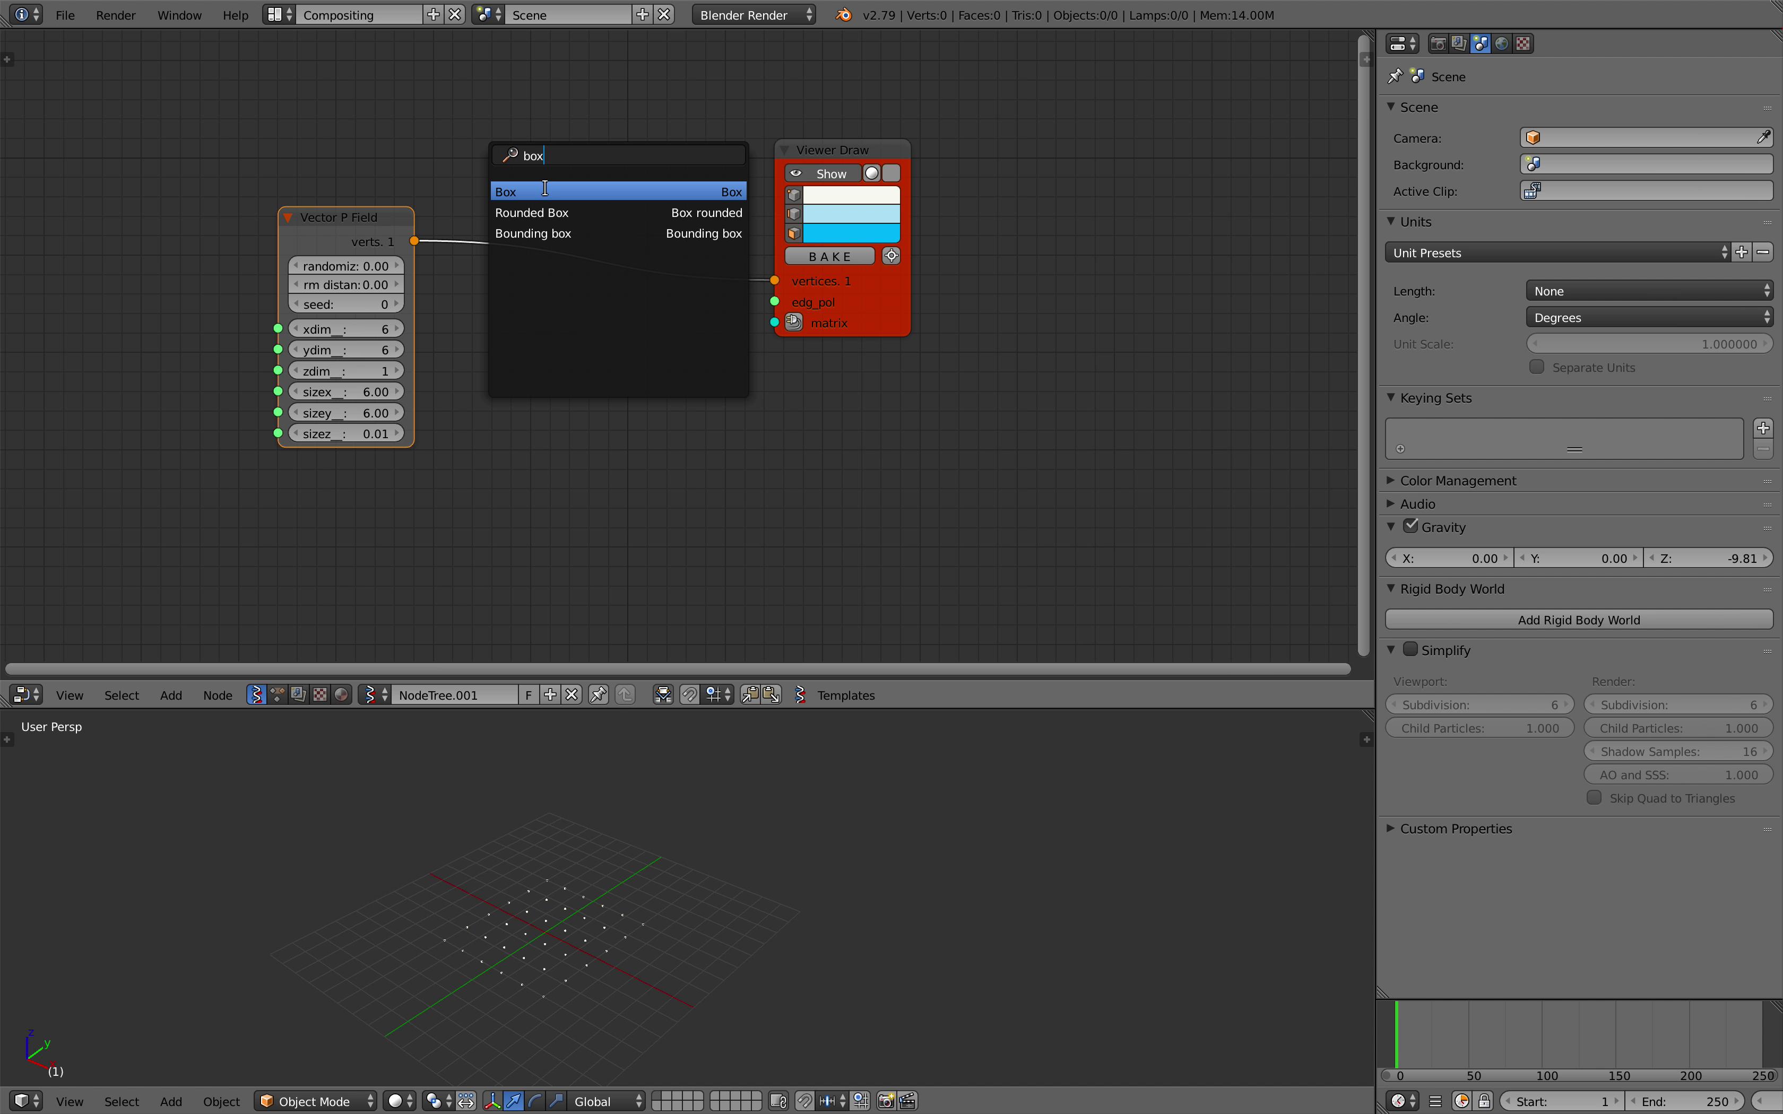
pyautogui.press('Return')
pyautogui.click(594, 62)
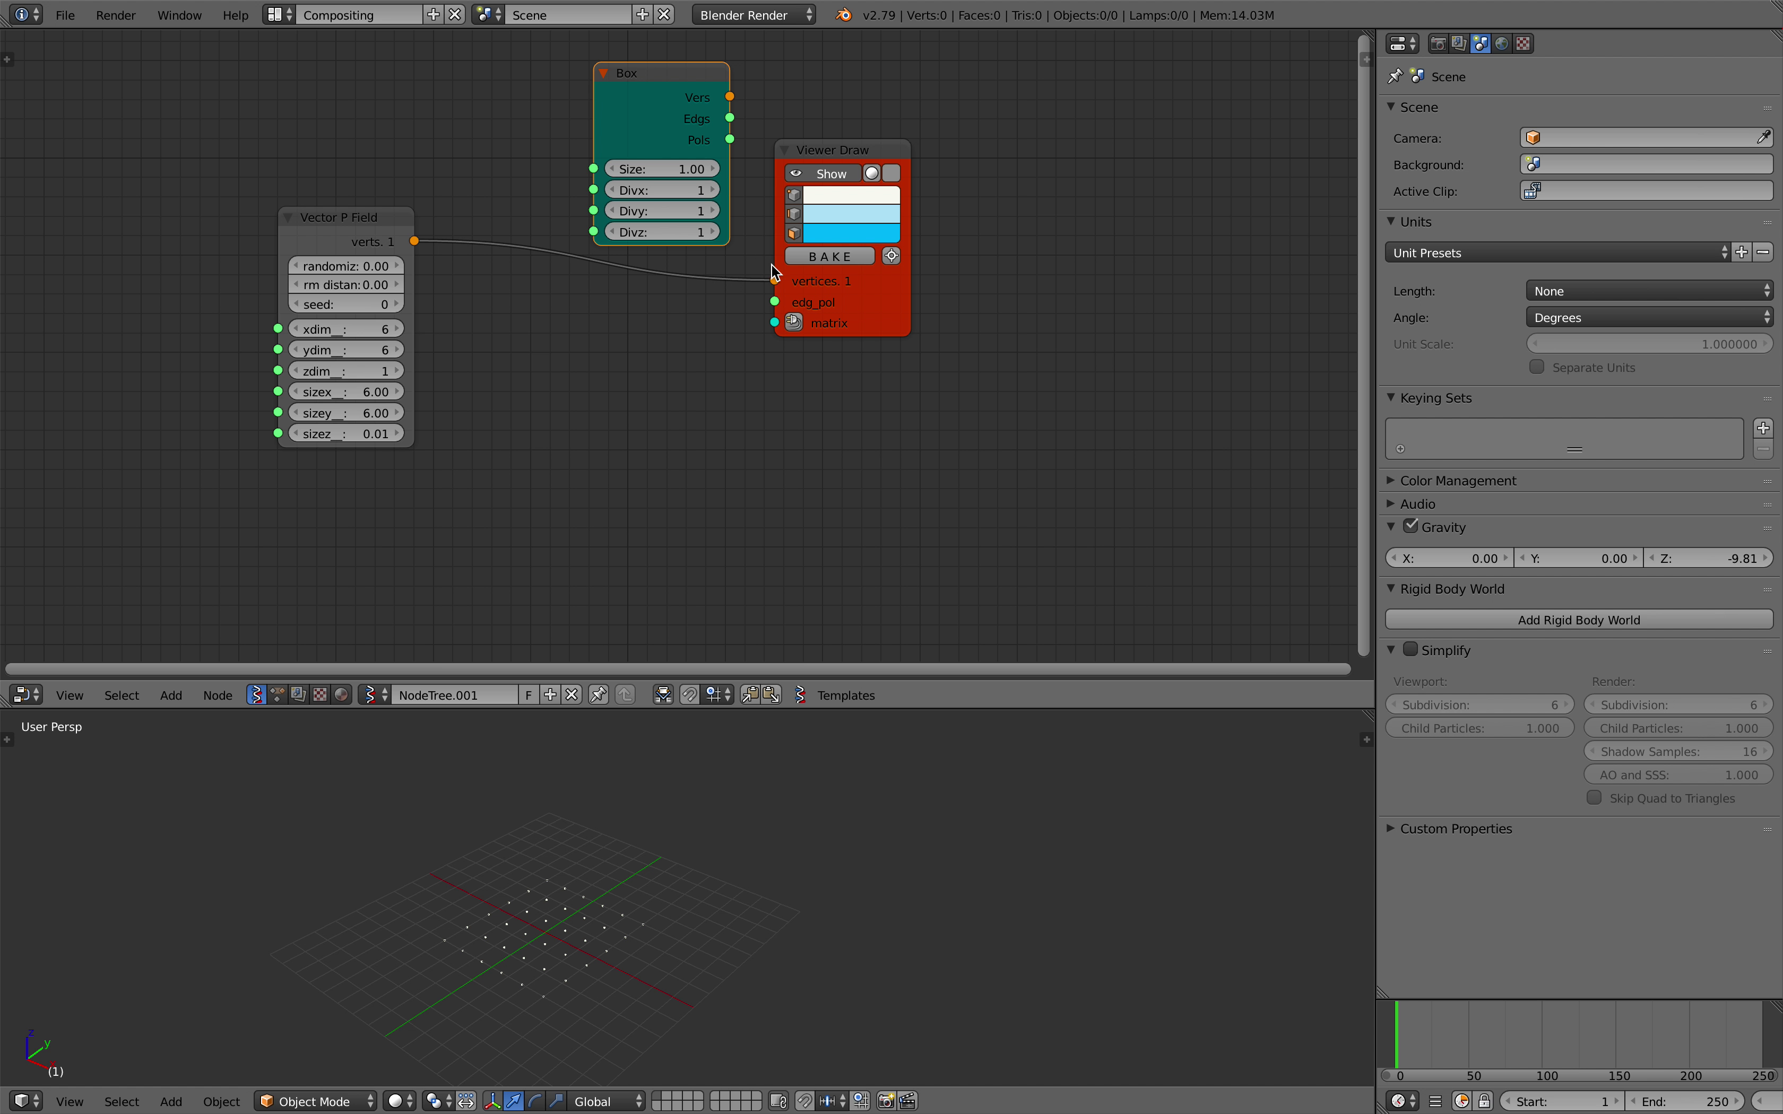
# - Rewire Vector P Field's verts to Viewer Draw's matrix input and connect the Box's Vers and Pols to vertices and edg_pol
pyautogui.moveTo(774, 279); pyautogui.dragTo(775, 323)
pyautogui.moveTo(776, 254); pyautogui.dragTo(933, 265)
pyautogui.moveTo(730, 96)
pyautogui.mouseDown()
pyautogui.moveTo(933, 292)
pyautogui.moveTo(868, 307)
pyautogui.moveTo(733, 140)
pyautogui.mouseUp()
pyautogui.scroll(5, 688, 796)
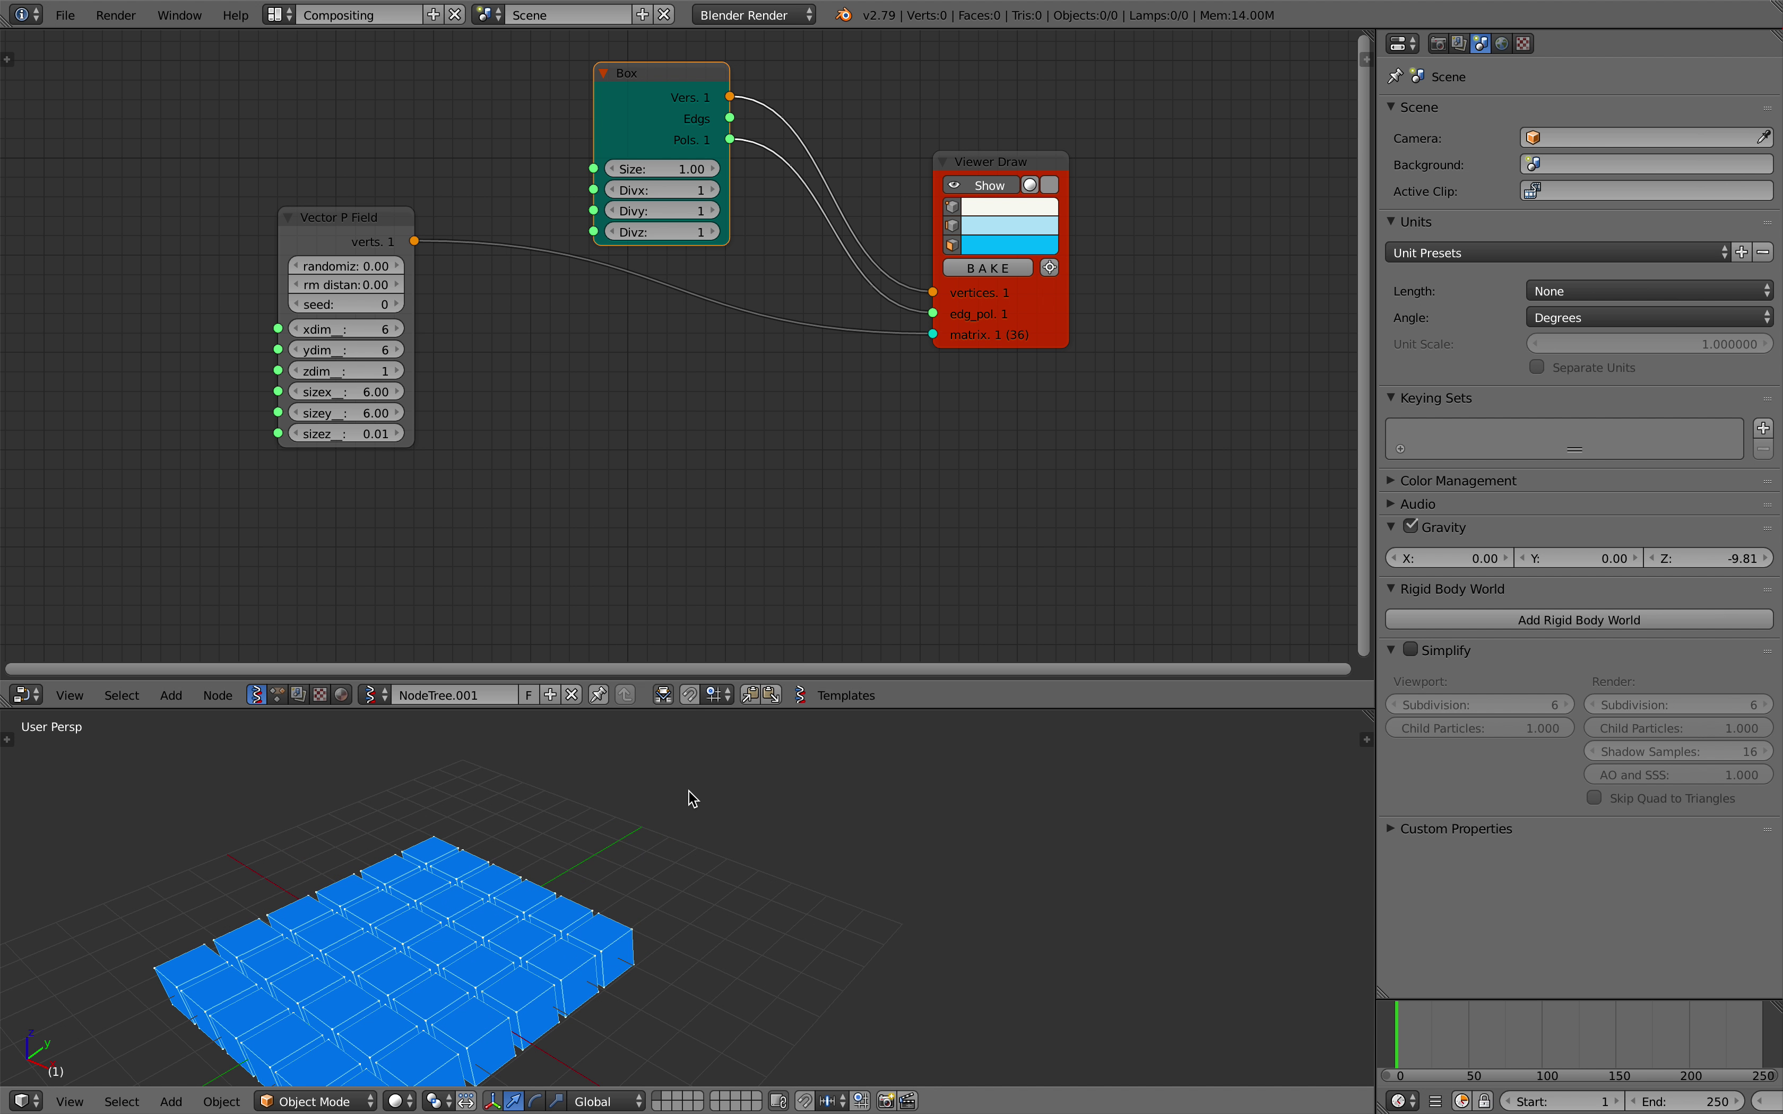
# - Move Vector P Field below the Box node, set its sizex and sizey to 5.00, and save over the current file
pyautogui.moveTo(399, 443); pyautogui.dragTo(637, 516)
pyautogui.moveTo(634, 833); pyautogui.dragTo(722, 921, button='middle')
pyautogui.click(614, 506)
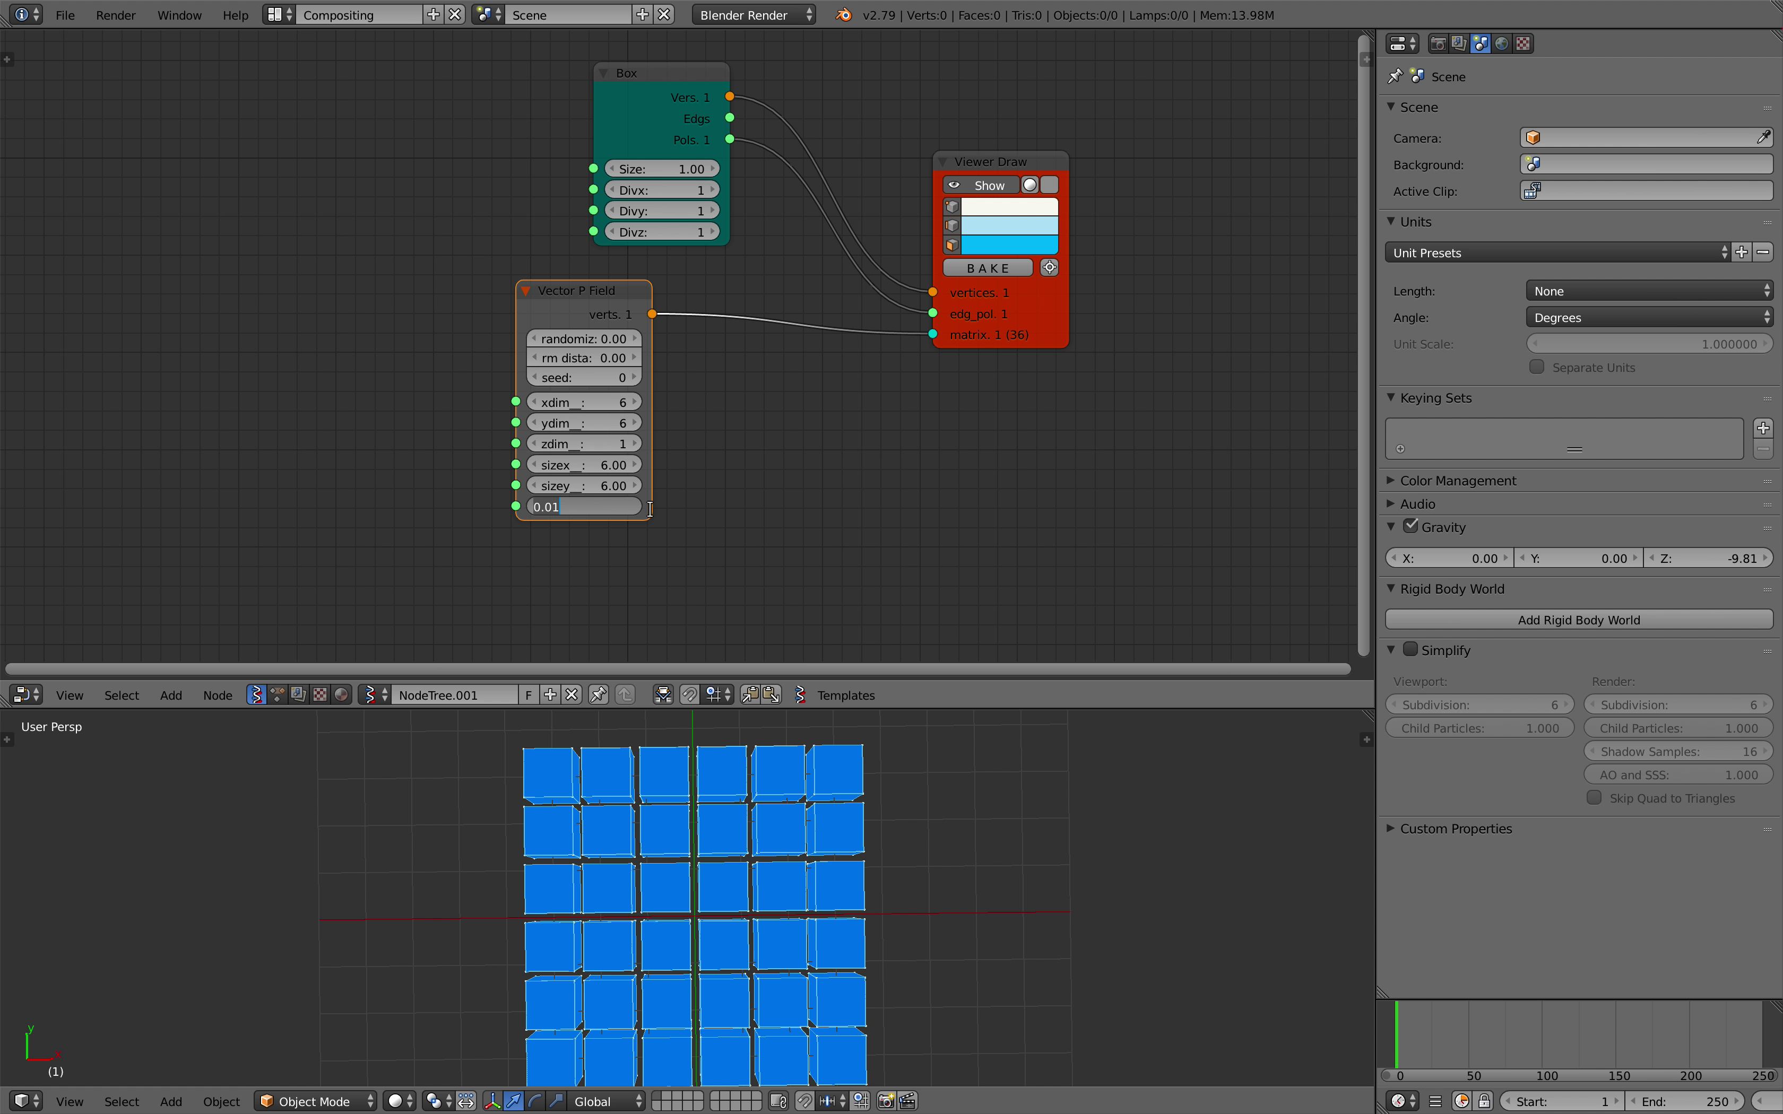
pyautogui.click(743, 538)
pyautogui.moveTo(757, 799); pyautogui.dragTo(748, 788, button='middle')
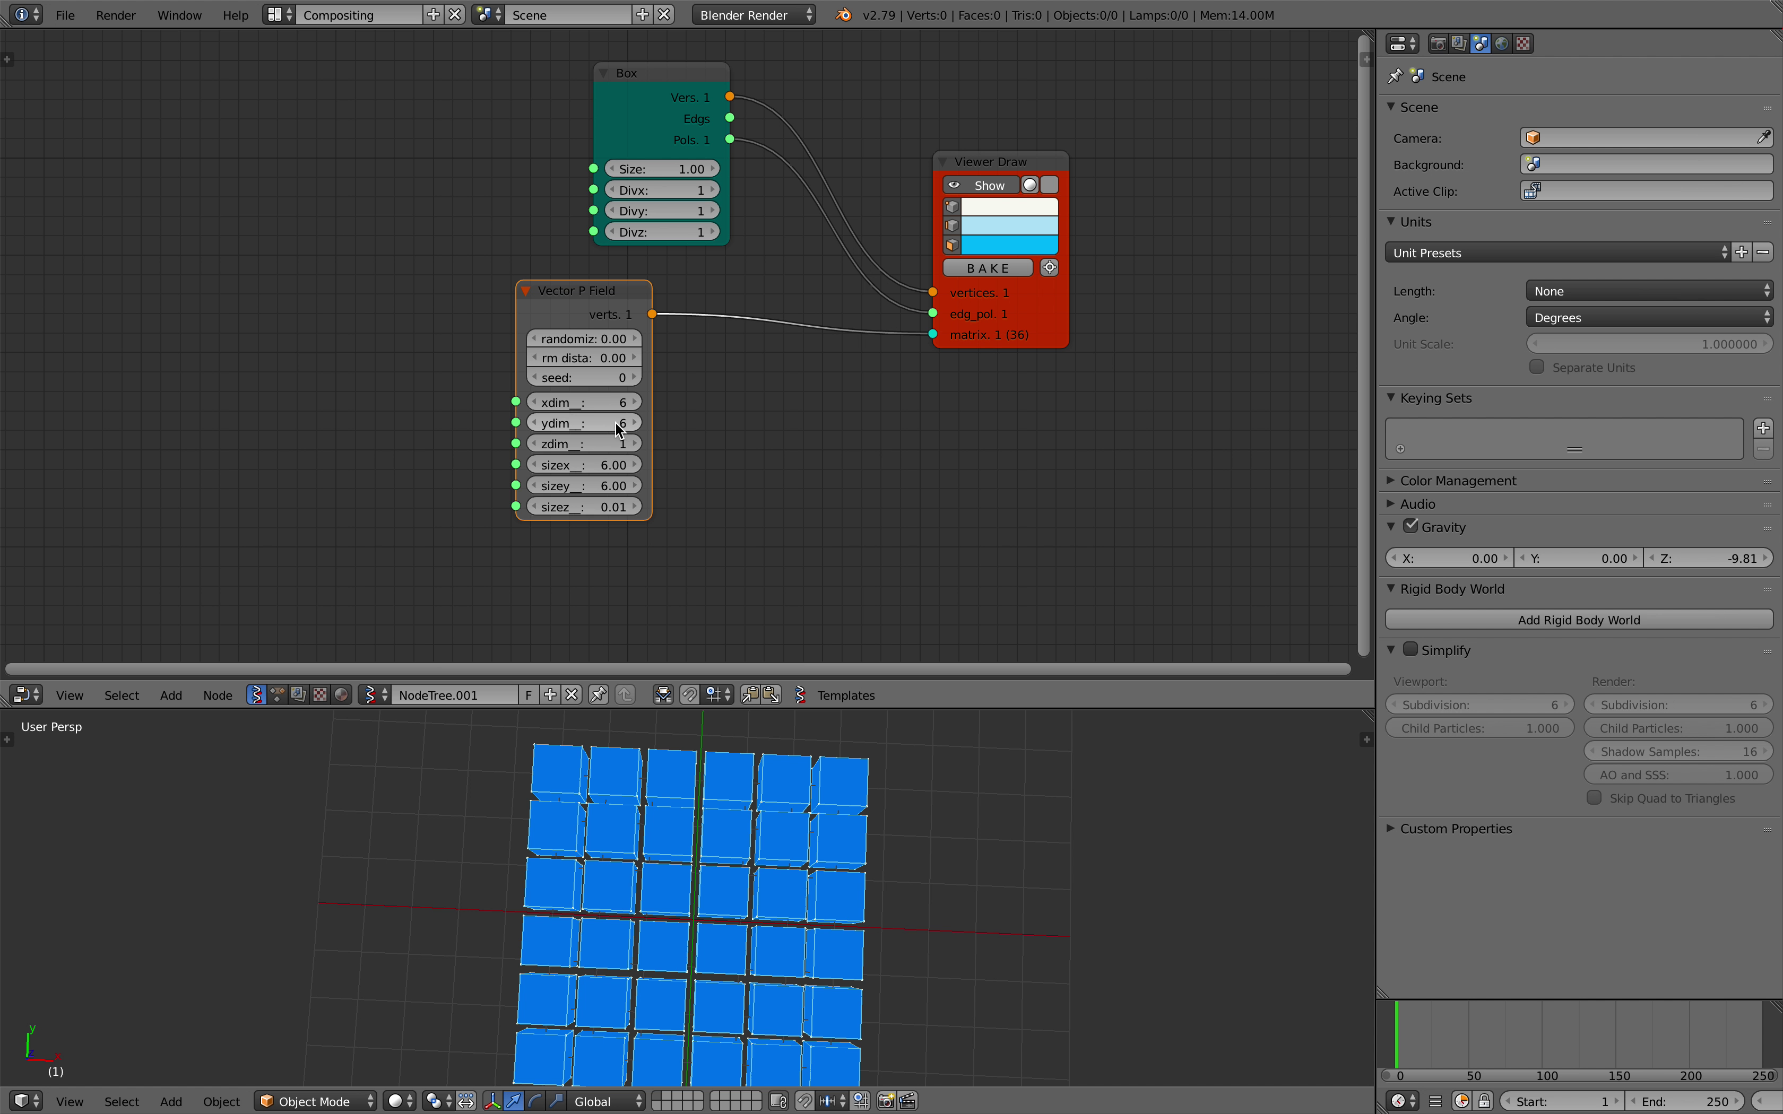
pyautogui.moveTo(619, 382); pyautogui.dragTo(616, 368, button='middle')
pyautogui.moveTo(589, 451)
pyautogui.mouseDown()
pyautogui.moveTo(567, 450)
pyautogui.moveTo(581, 472)
pyautogui.moveTo(562, 450)
pyautogui.moveTo(577, 472)
pyautogui.moveTo(558, 472)
pyautogui.moveTo(609, 451)
pyautogui.moveTo(616, 475)
pyautogui.moveTo(590, 460)
pyautogui.moveTo(589, 481)
pyautogui.mouseUp()
pyautogui.moveTo(897, 802); pyautogui.dragTo(884, 848, button='middle')
pyautogui.hotkey('ctrl', 's')
pyautogui.click(917, 841)
# - Add an Integer node, duplicate it below, and set both Integer values to 4
pyautogui.scroll(3, 664, 368)
pyautogui.press('space')
pyautogui.click(442, 428)
pyautogui.click(184, 317)
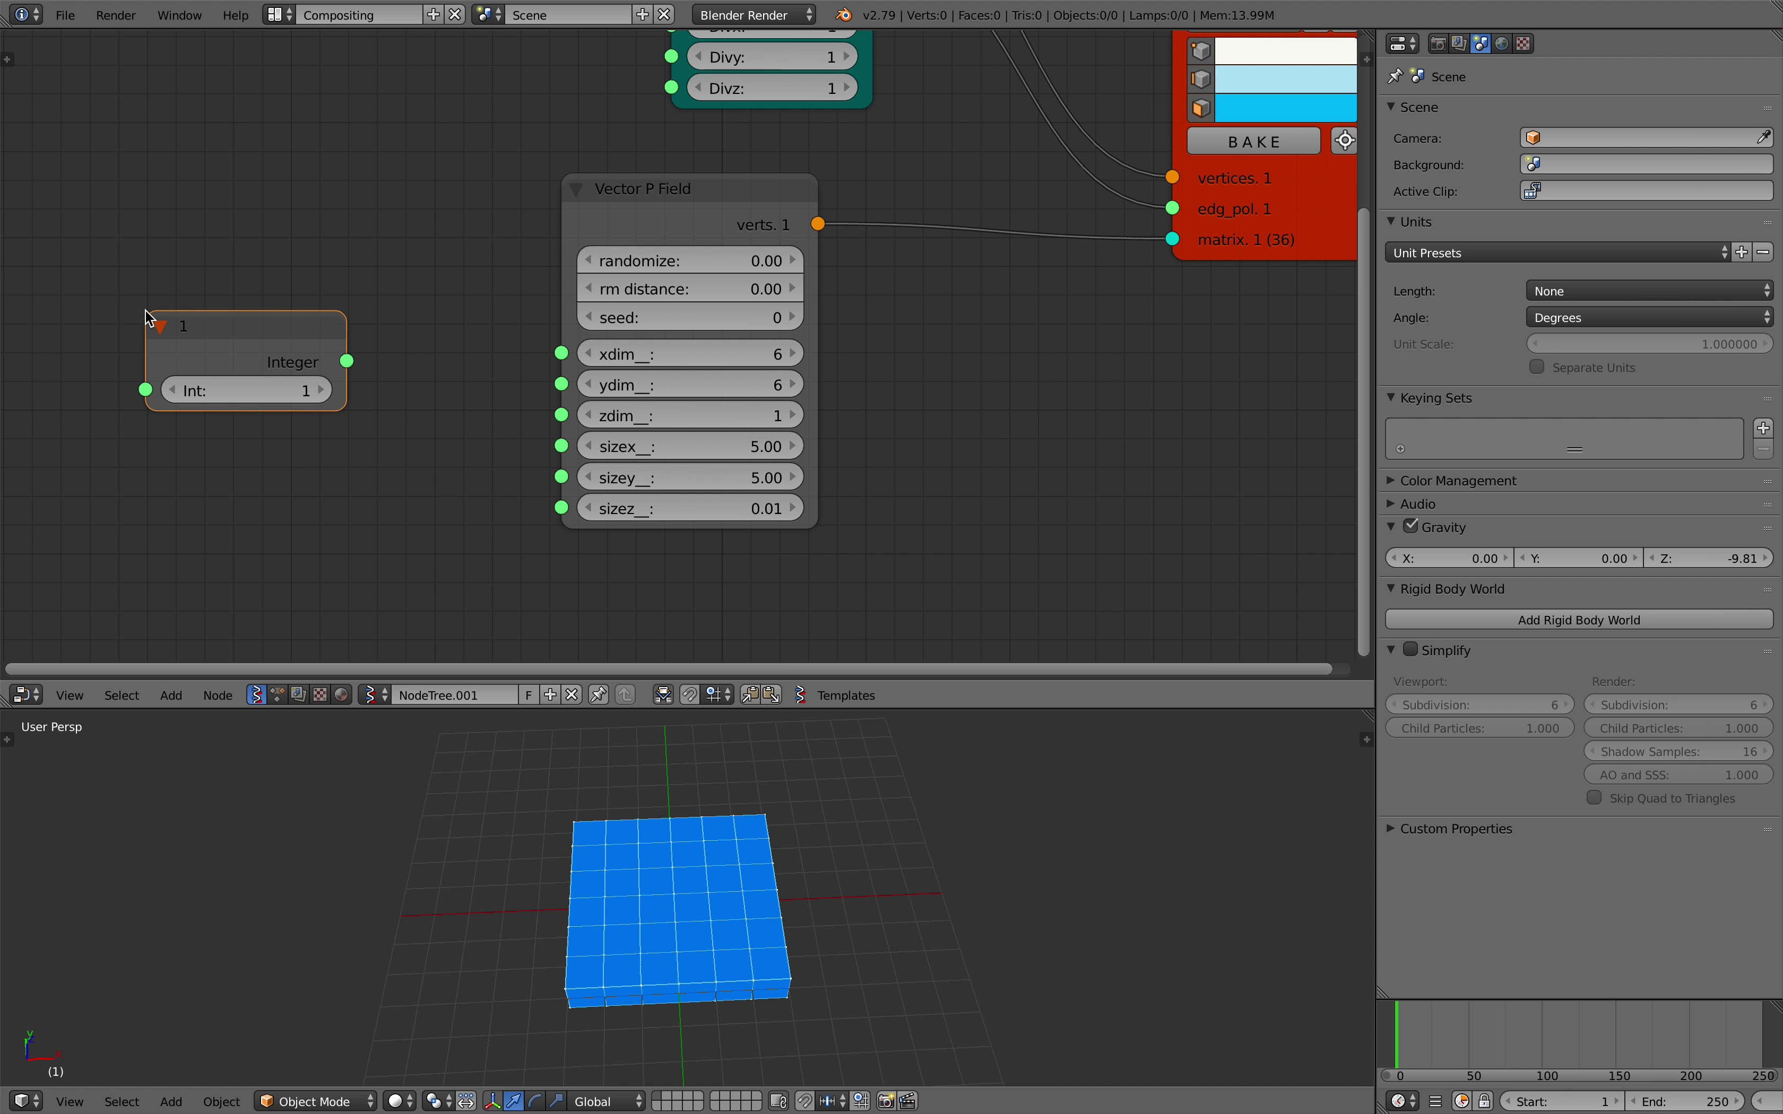
pyautogui.hotkey('shift', 'd')
pyautogui.click(192, 472)
pyautogui.moveTo(195, 479); pyautogui.dragTo(103, 490)
pyautogui.moveTo(148, 536); pyautogui.dragTo(192, 536)
pyautogui.moveTo(221, 364); pyautogui.dragTo(266, 364)
pyautogui.moveTo(184, 302); pyautogui.dragTo(129, 304)
# - Add a Math node between the Integer nodes and Vector P Field
pyautogui.press('space')
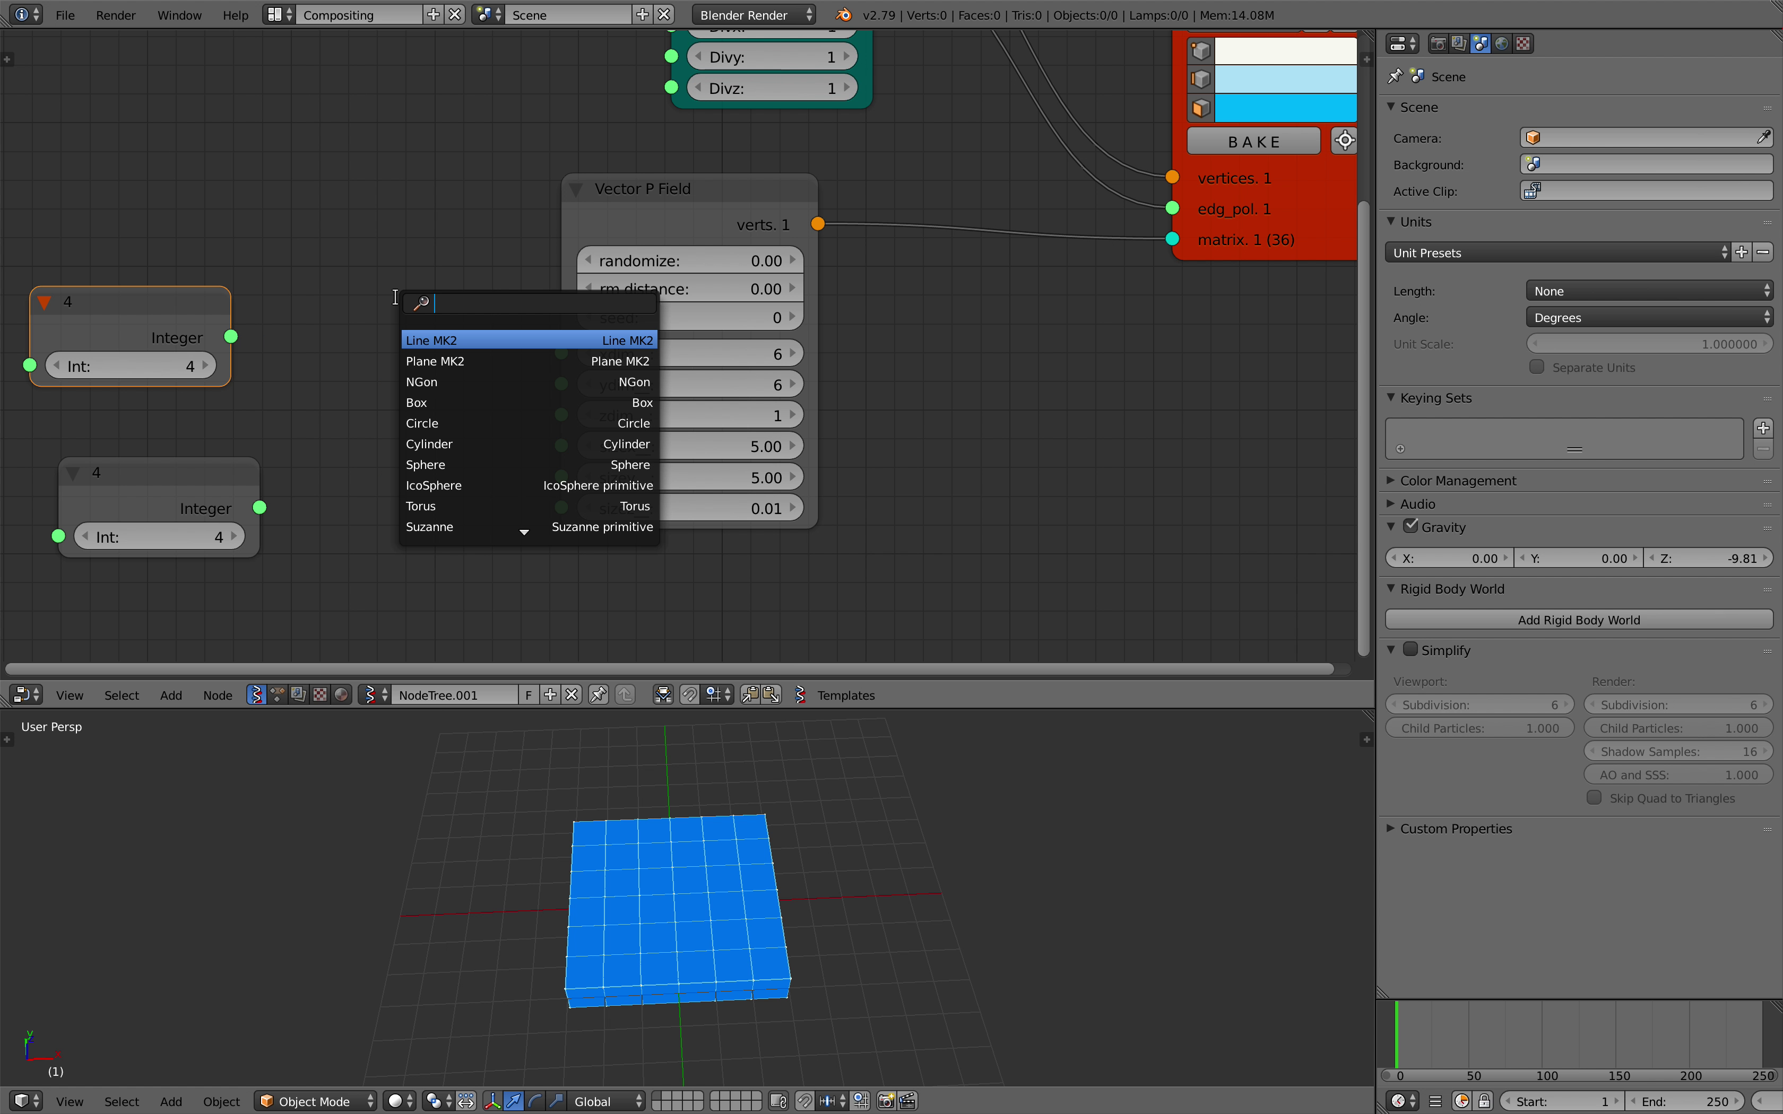
pyautogui.write('math')
pyautogui.press('Down')
pyautogui.press('Down')
pyautogui.press('Return')
pyautogui.click(395, 297)
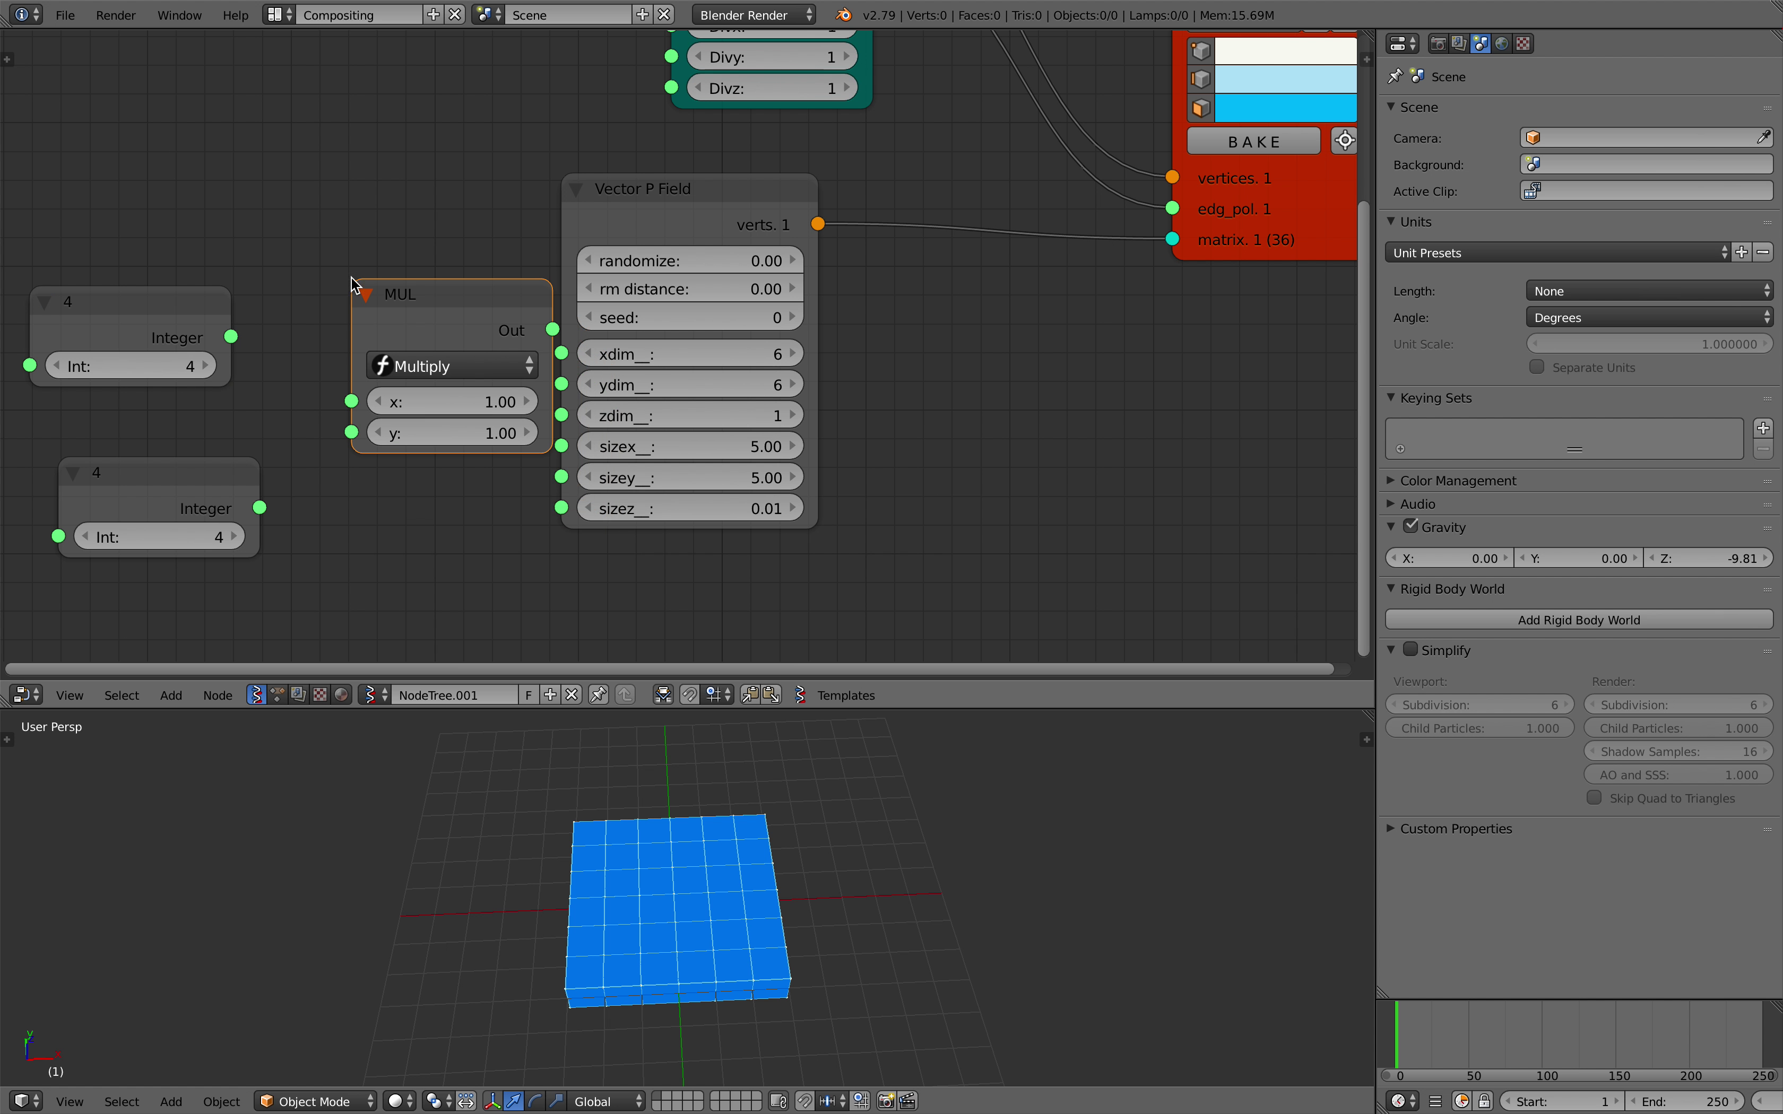
# - Connect the first Integer to the Math node's x input, make room around it, and change its function to Sub
pyautogui.moveTo(231, 368); pyautogui.dragTo(352, 402)
pyautogui.moveTo(413, 295); pyautogui.dragTo(345, 269)
pyautogui.moveTo(628, 235); pyautogui.dragTo(757, 263)
pyautogui.moveTo(365, 306); pyautogui.dragTo(385, 296)
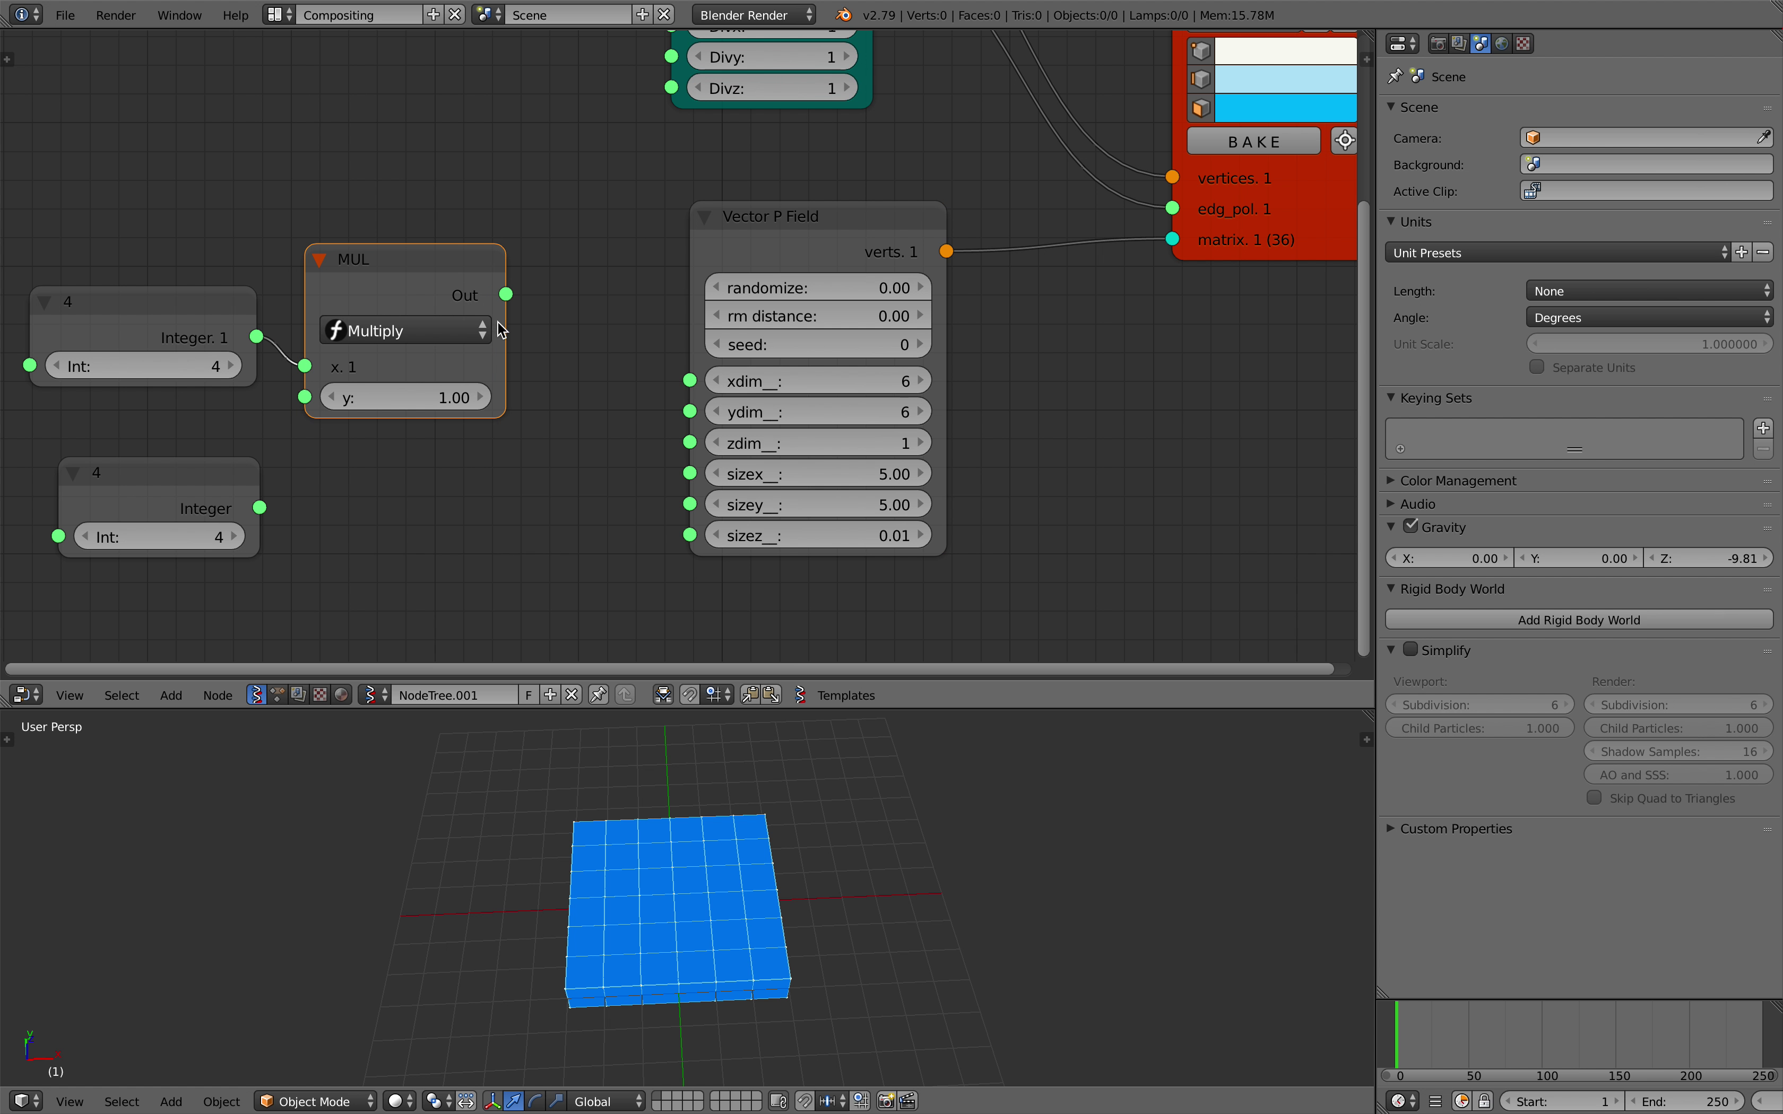
pyautogui.click(471, 331)
pyautogui.click(516, 372)
# - Duplicate the Sub node below and connect the second Integer to the copy's x input
pyautogui.hotkey('shift', 'd')
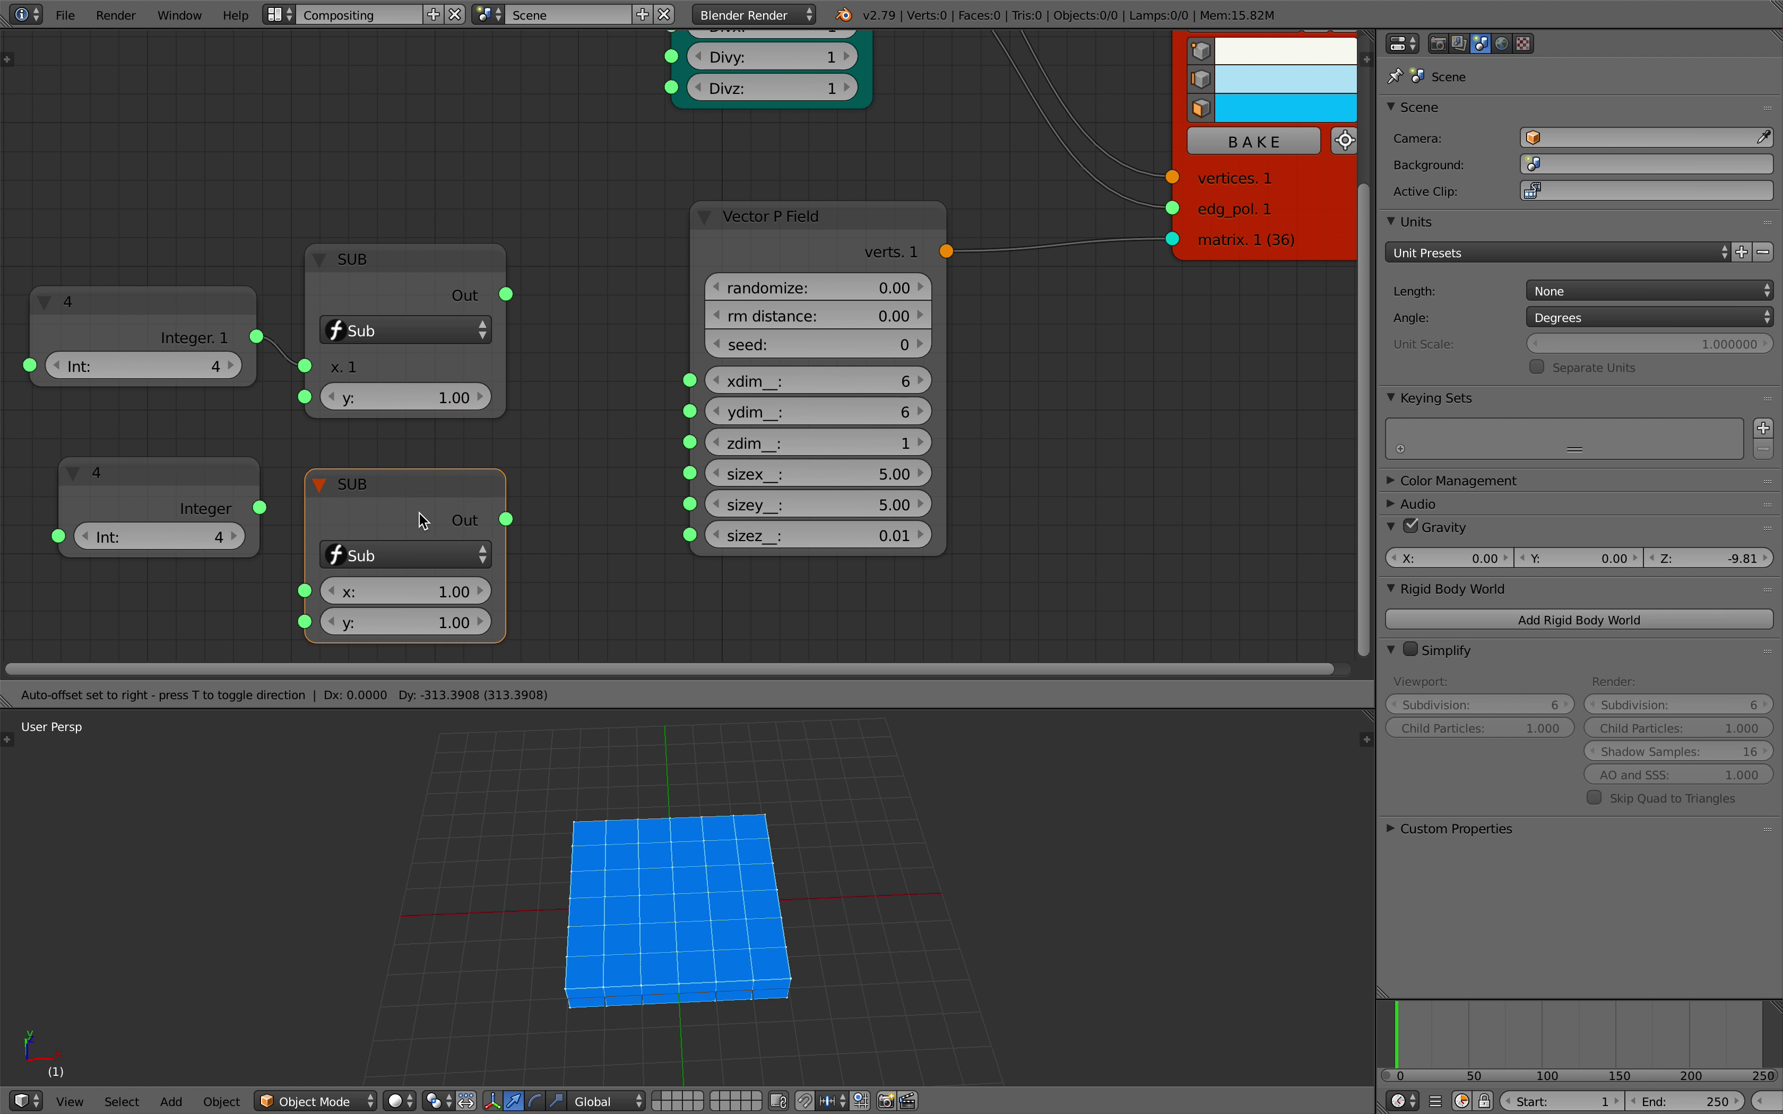
pyautogui.click(333, 502)
pyautogui.moveTo(333, 502); pyautogui.dragTo(422, 503)
pyautogui.moveTo(260, 507); pyautogui.dragTo(308, 572)
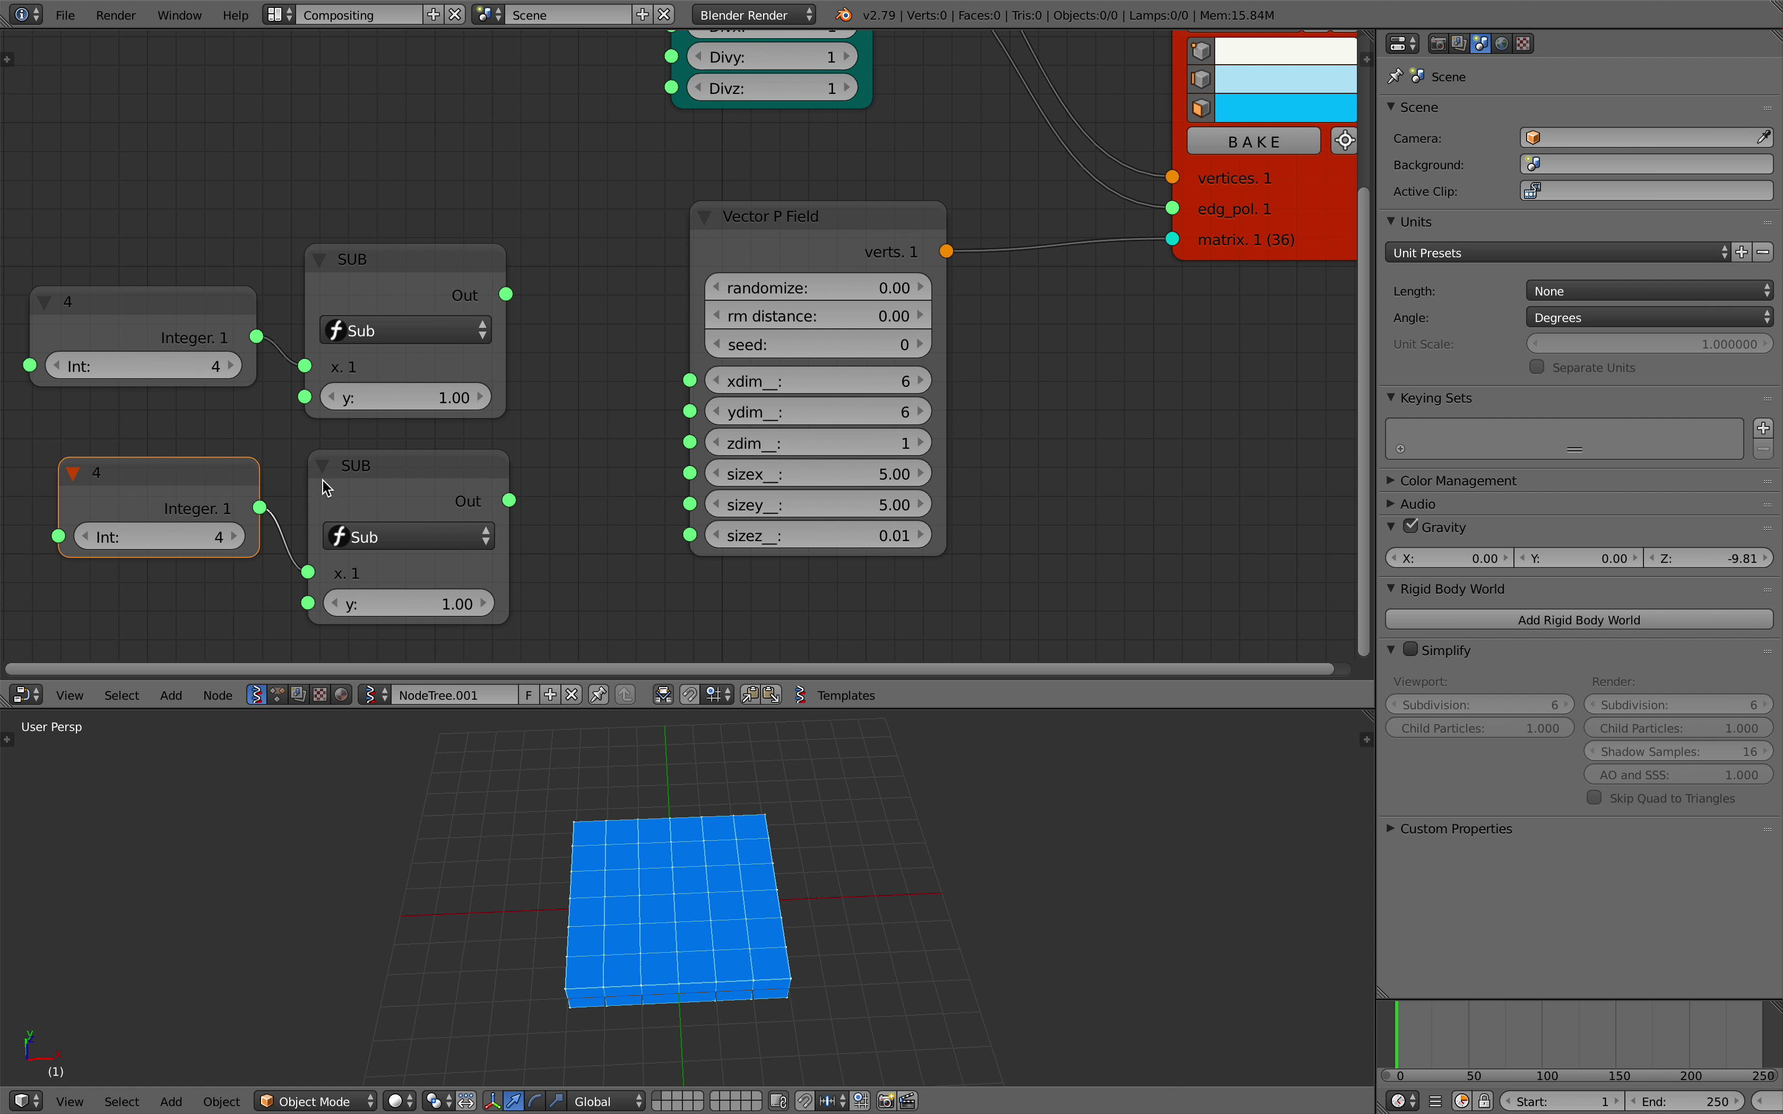
# - Collapse both Sub nodes and place each beside its Integer node
pyautogui.click(322, 465)
pyautogui.click(318, 259)
pyautogui.moveTo(347, 291); pyautogui.dragTo(577, 436)
# - Connect the Integers to Vector P Field's xdim and ydim, and their Sub outputs to sizex and sizey
pyautogui.moveTo(256, 337); pyautogui.dragTo(690, 380)
pyautogui.moveTo(412, 400); pyautogui.dragTo(690, 475)
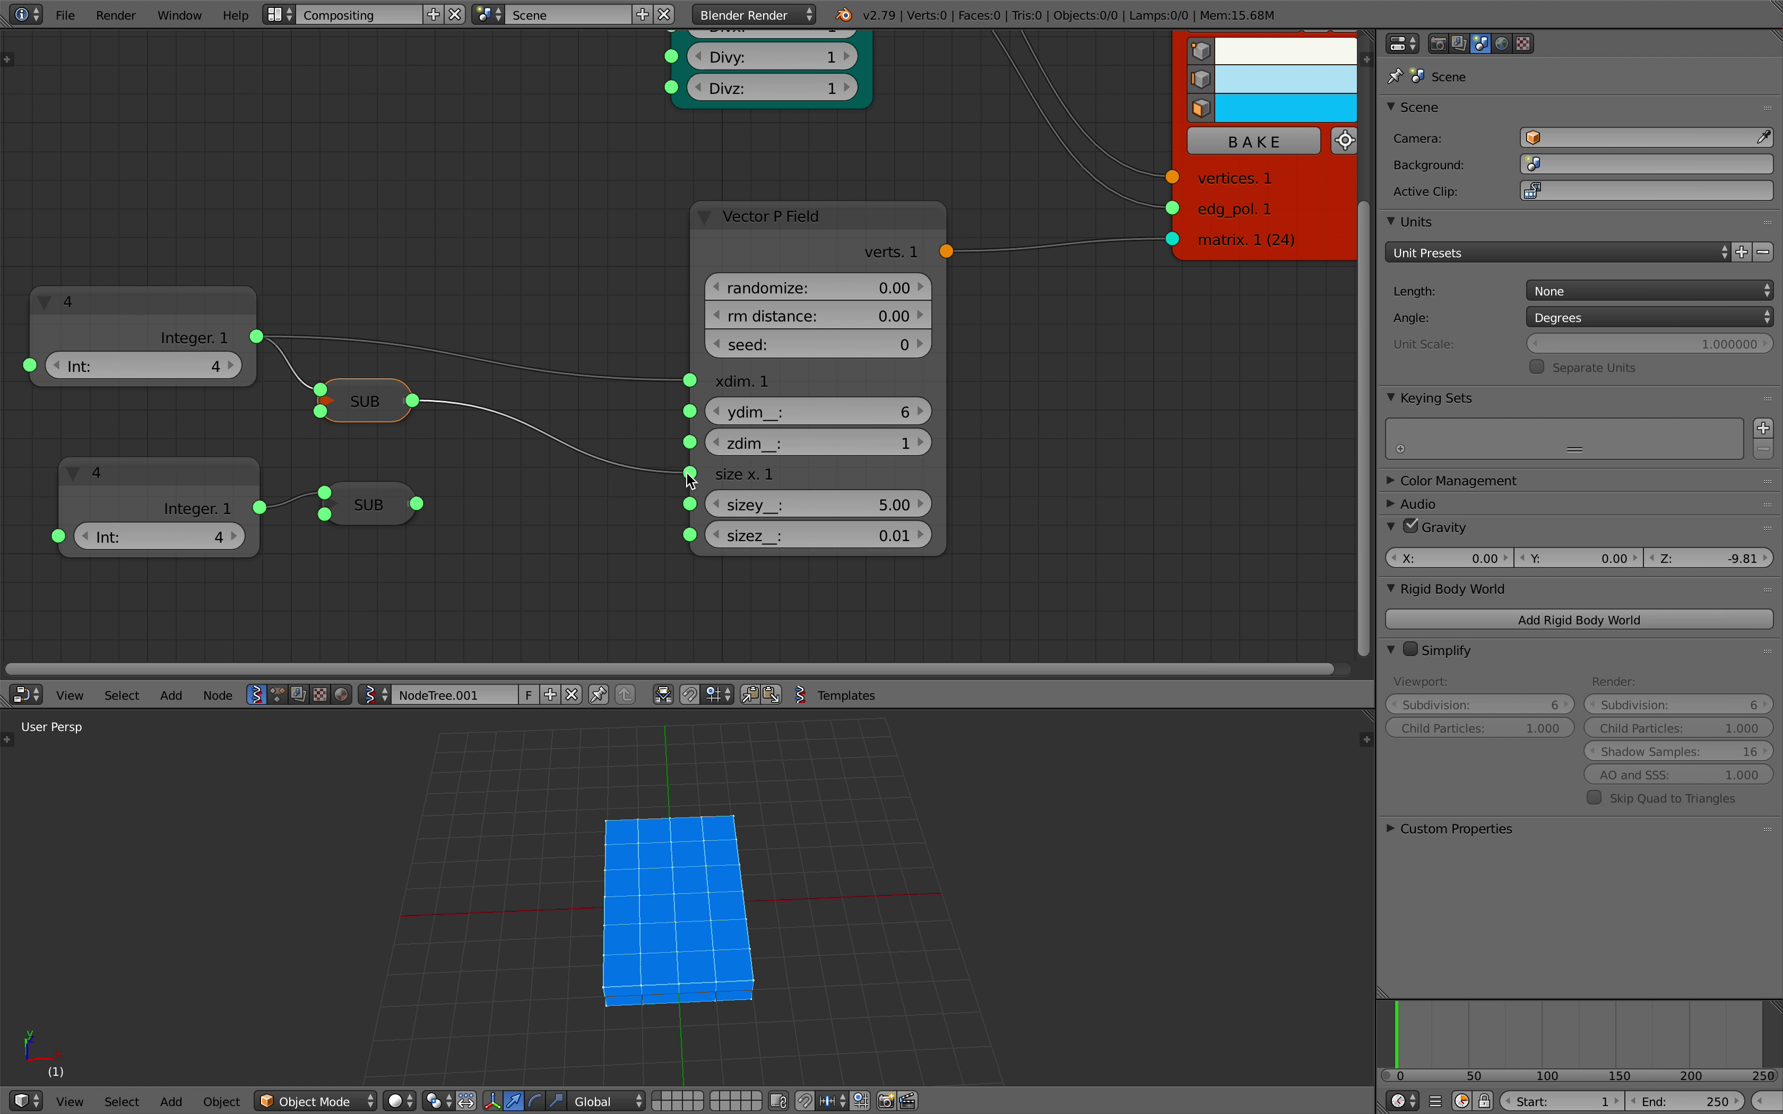
pyautogui.moveTo(267, 507); pyautogui.dragTo(690, 411)
pyautogui.moveTo(416, 503); pyautogui.dragTo(690, 505)
# - Enlarge the box grid by raising the first Integer and setting the second to 8, and save over the file
pyautogui.moveTo(177, 365); pyautogui.dragTo(182, 457)
pyautogui.moveTo(194, 538)
pyautogui.mouseDown()
pyautogui.moveTo(159, 539)
pyautogui.moveTo(194, 538)
pyautogui.mouseUp()
pyautogui.scroll(-4, 591, 893)
pyautogui.moveTo(545, 903); pyautogui.dragTo(427, 863, button='middle')
pyautogui.moveTo(224, 542); pyautogui.dragTo(254, 542)
pyautogui.moveTo(177, 365); pyautogui.dragTo(222, 366)
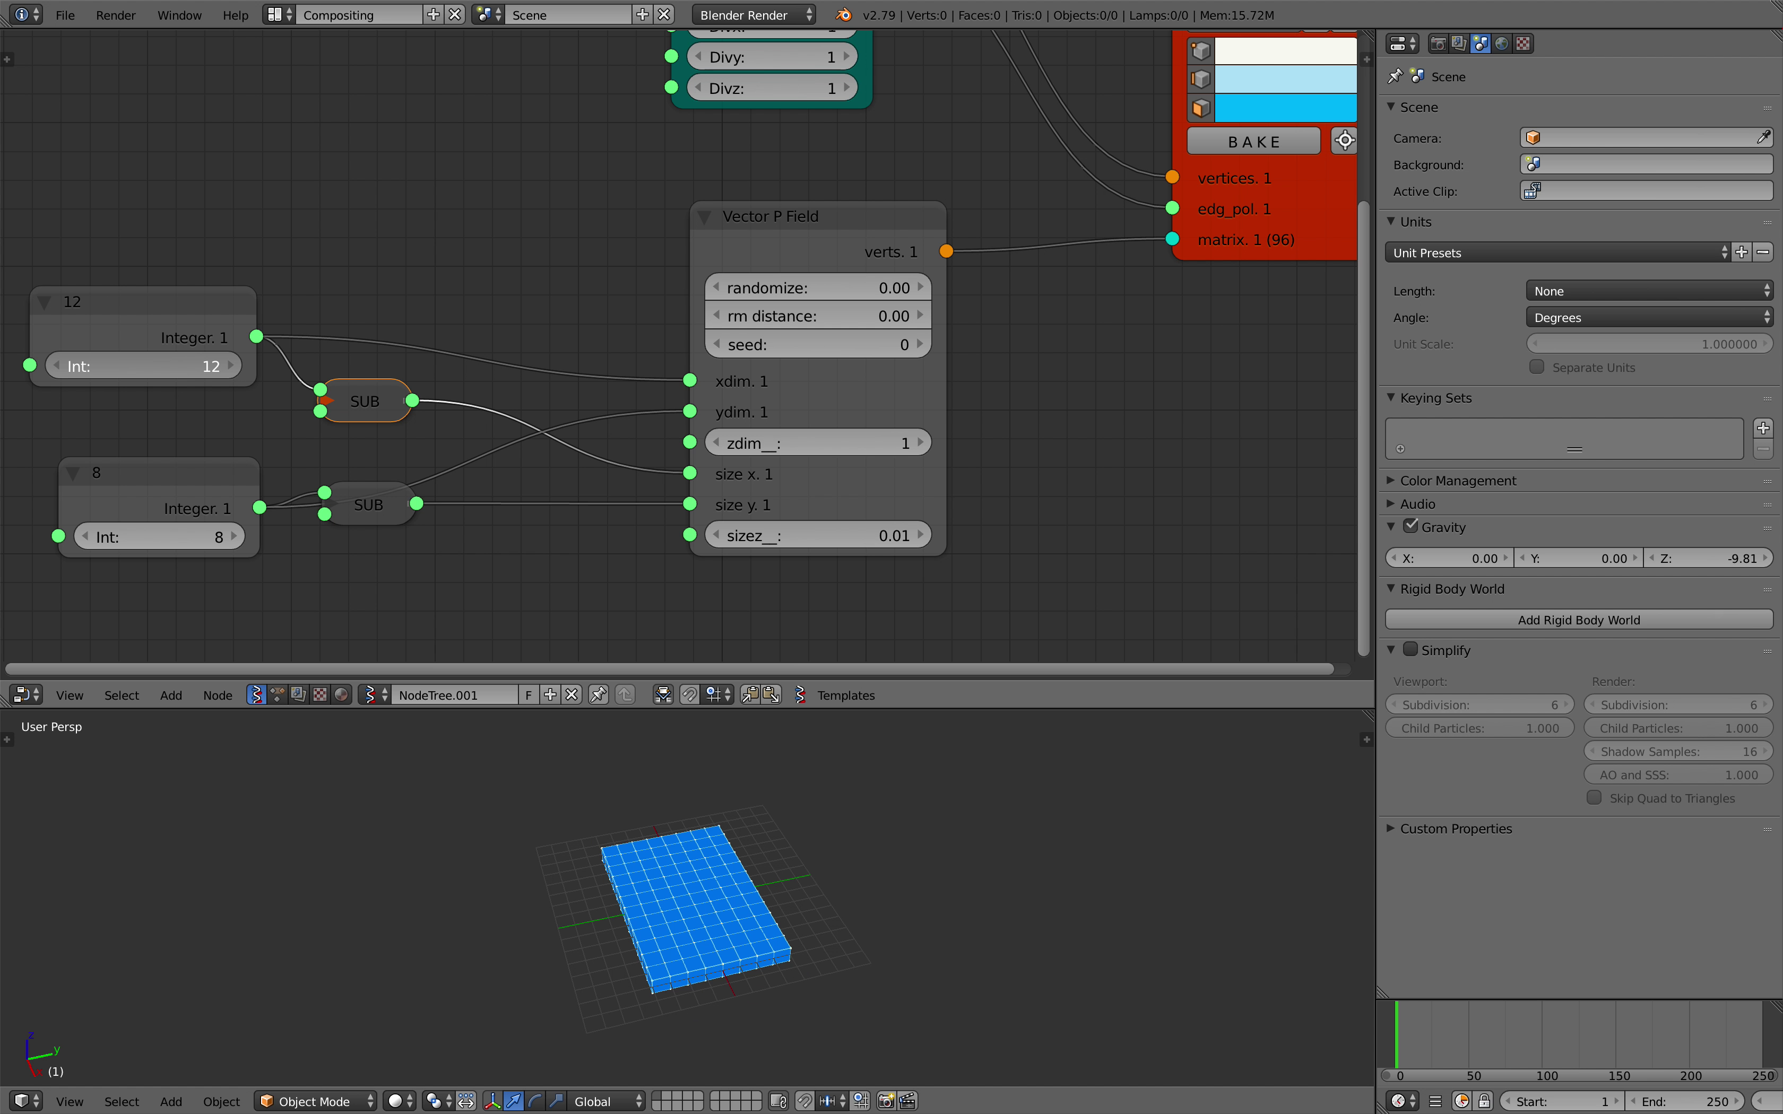
pyautogui.moveTo(540, 853)
pyautogui.mouseDown(button='middle')
pyautogui.moveTo(648, 852)
pyautogui.moveTo(564, 849)
pyautogui.mouseUp(button='middle')
pyautogui.hotkey('ctrl', 's')
pyautogui.click(563, 849)
# - Bake the Viewer Draw boxes into mesh objects and move them about 10.7 units along the Y axis
pyautogui.moveTo(816, 145); pyautogui.dragTo(542, 269, button='middle')
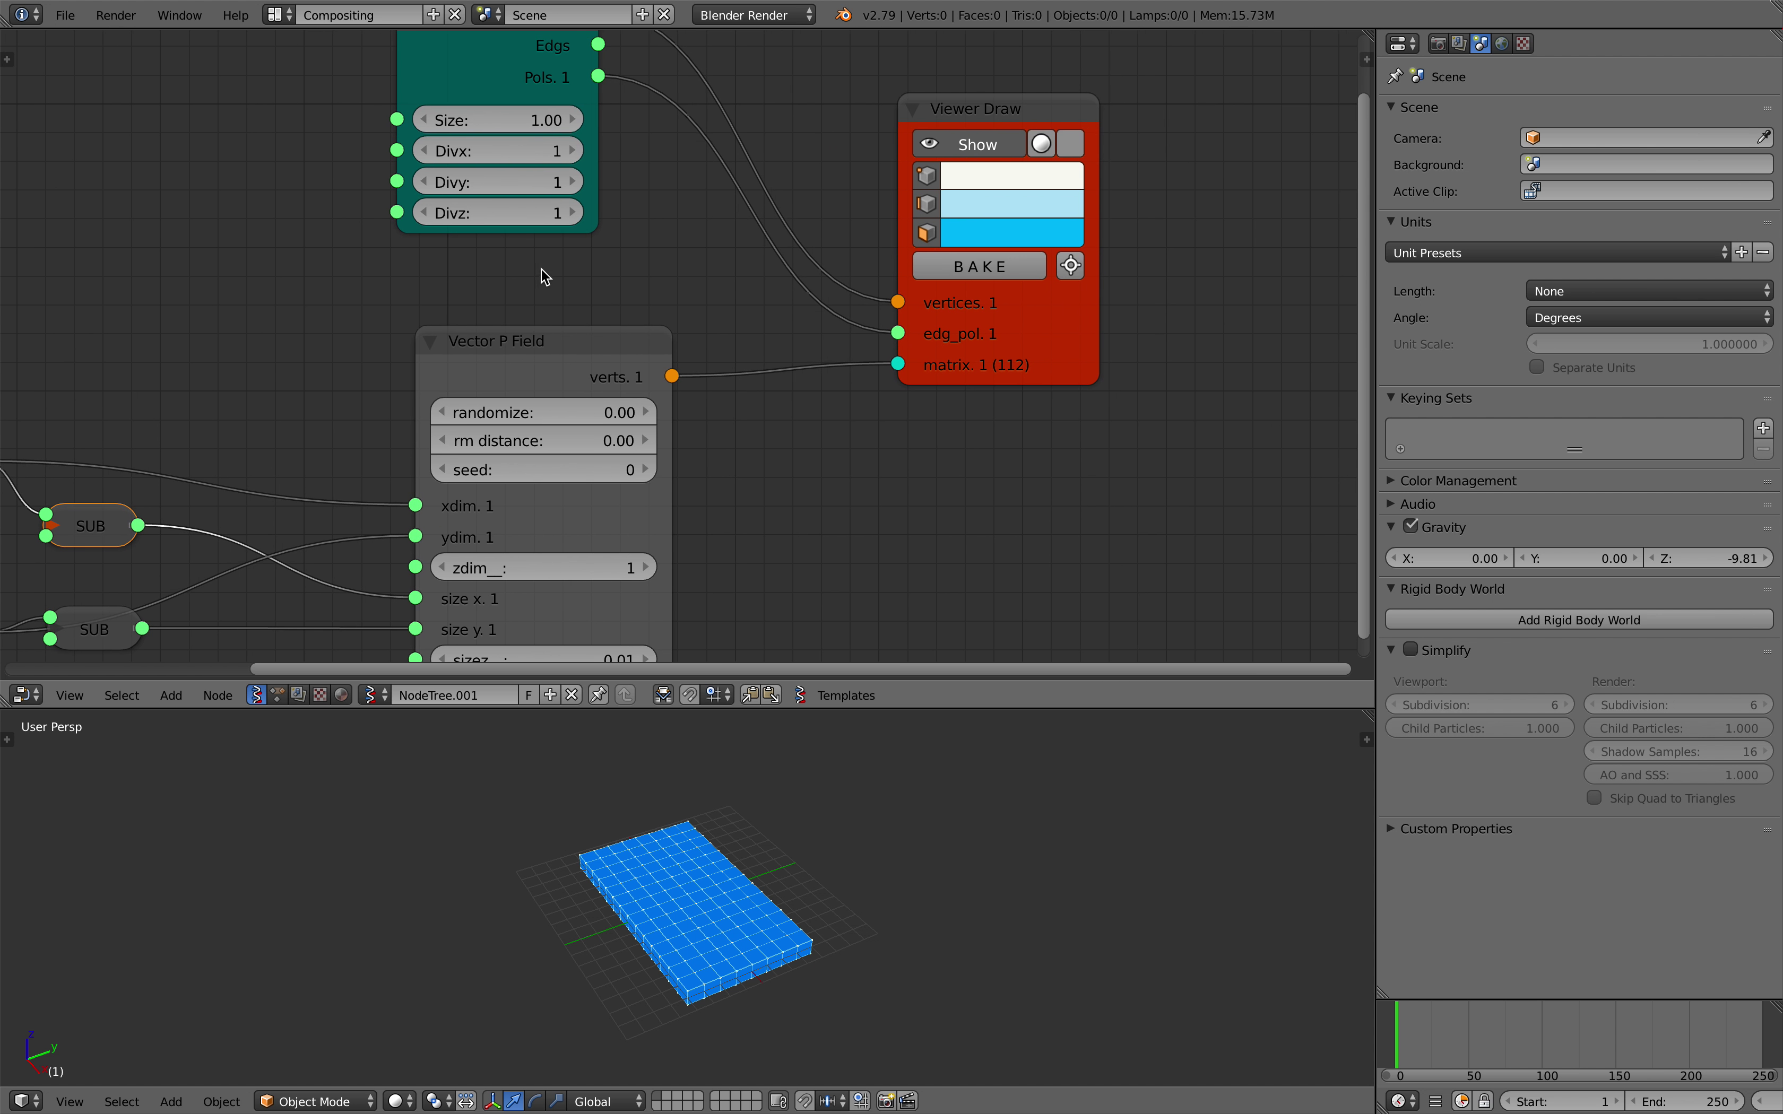
pyautogui.scroll(2, 998, 389)
pyautogui.scroll(1, 1019, 446)
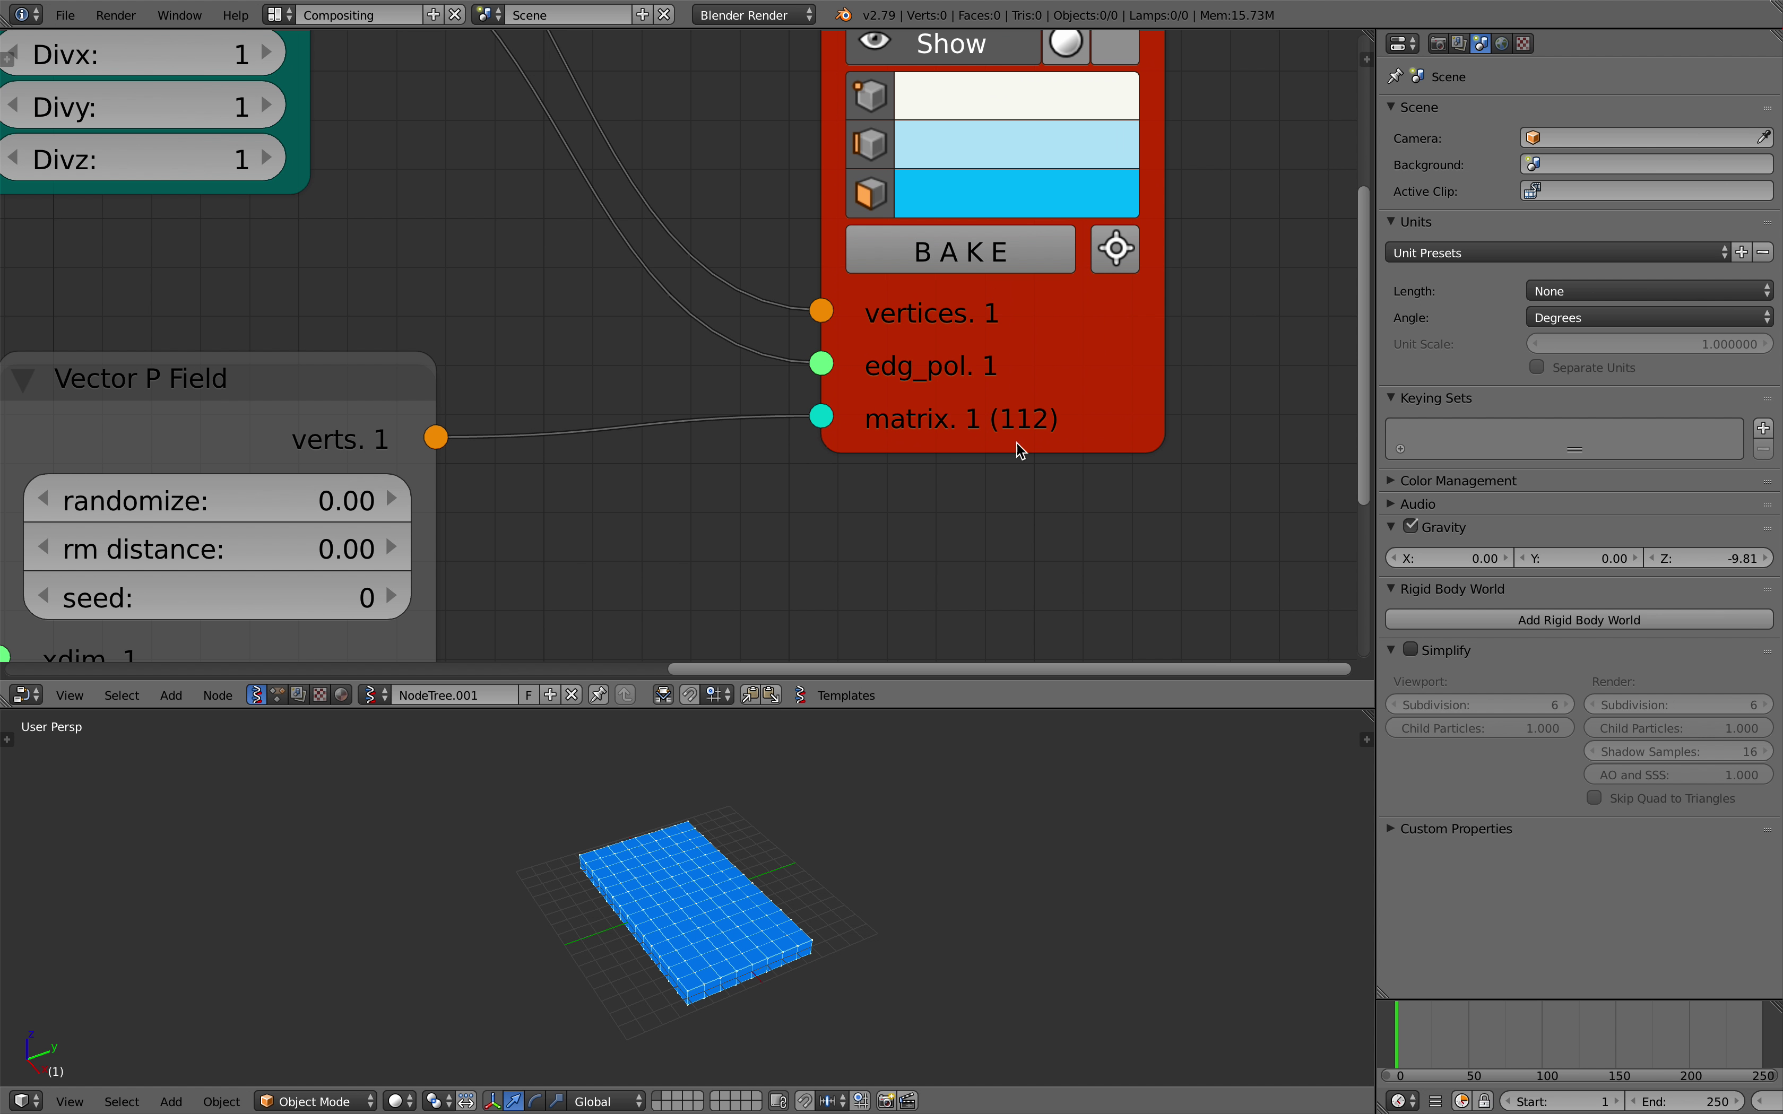
pyautogui.scroll(-1, 909, 402)
pyautogui.click(897, 282)
pyautogui.press('g')
pyautogui.press('y')
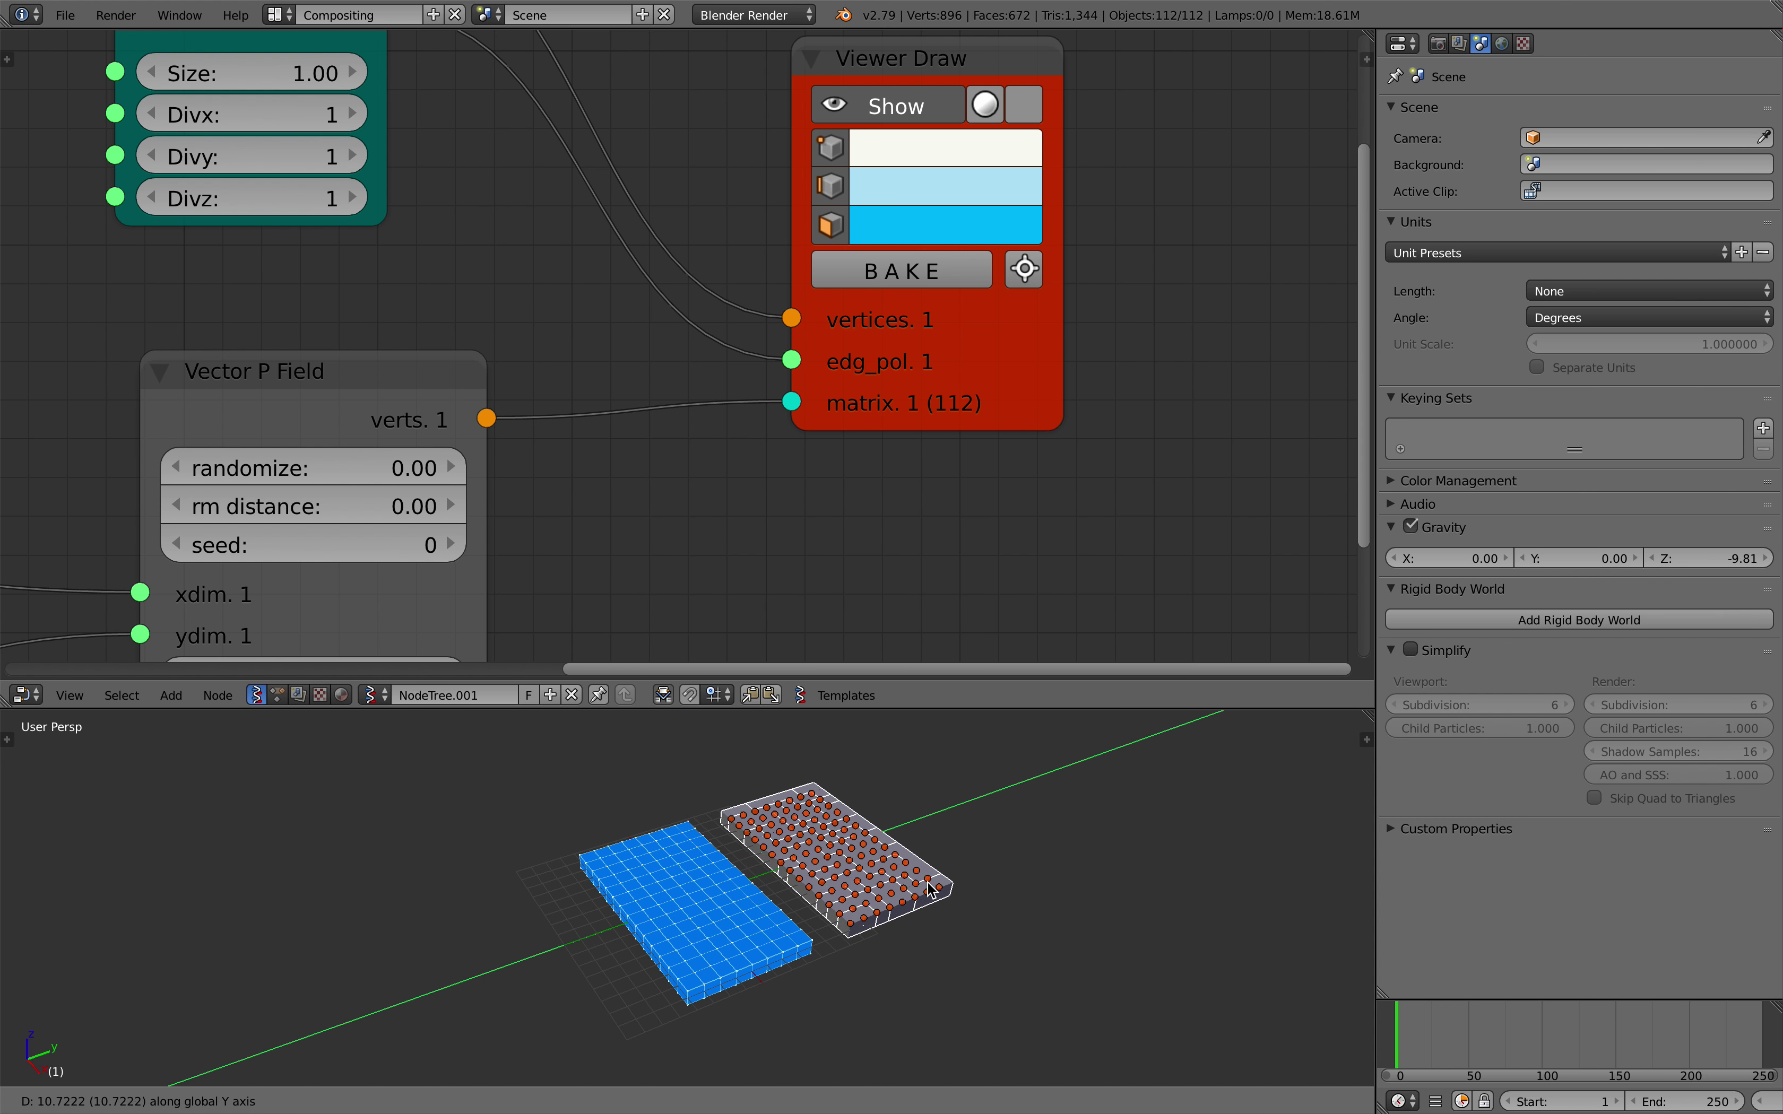
pyautogui.click(922, 877)
# - Delete all the baked box objects from the scene
pyautogui.rightClick(931, 869)
pyautogui.moveTo(934, 866); pyautogui.dragTo(803, 753, button='right')
pyautogui.moveTo(786, 846); pyautogui.dragTo(772, 781, button='right')
pyautogui.press('a')
pyautogui.press('a')
pyautogui.press('x')
pyautogui.click(913, 844)
pyautogui.moveTo(912, 844); pyautogui.dragTo(884, 868, button='middle')
# - Save over array_voxel_manyways_003.blend and save an incremented copy as array_voxel_manyways_004.blend on the Desktop
pyautogui.hotkey('ctrl', 's')
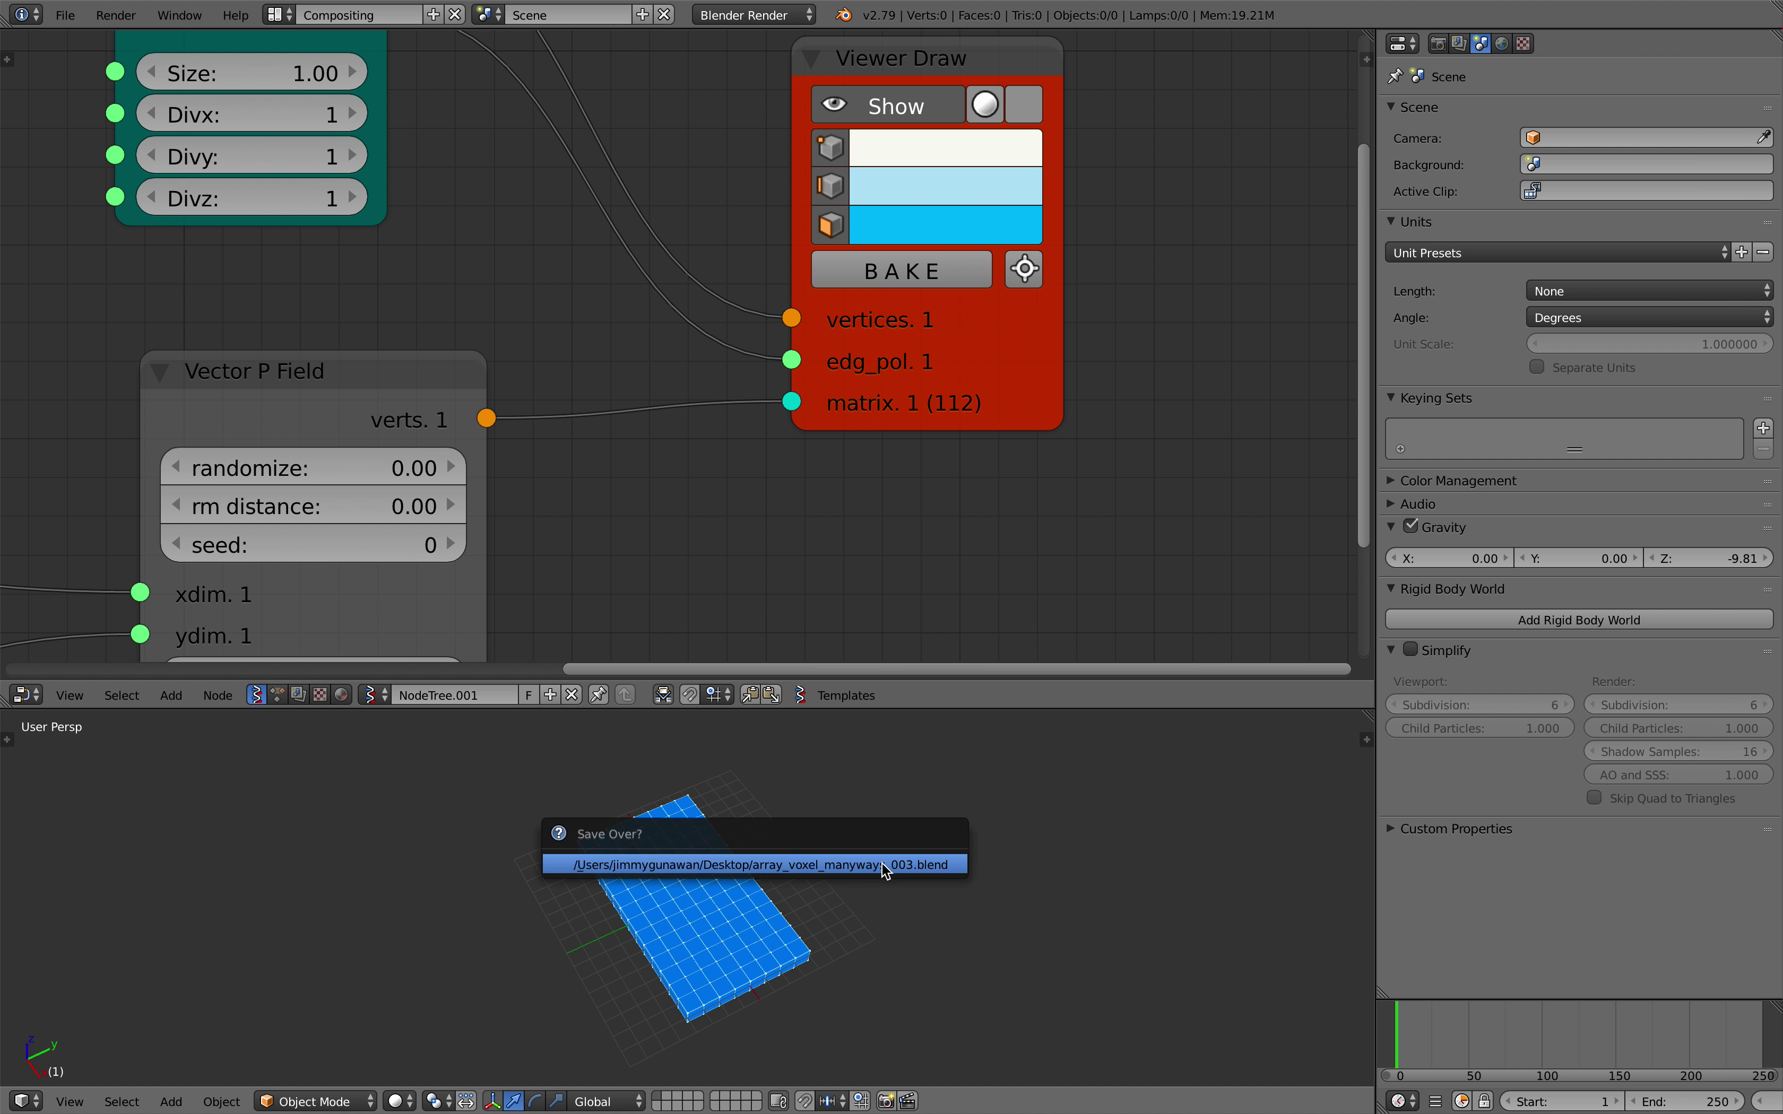
pyautogui.click(884, 868)
pyautogui.click(64, 15)
pyautogui.click(88, 202)
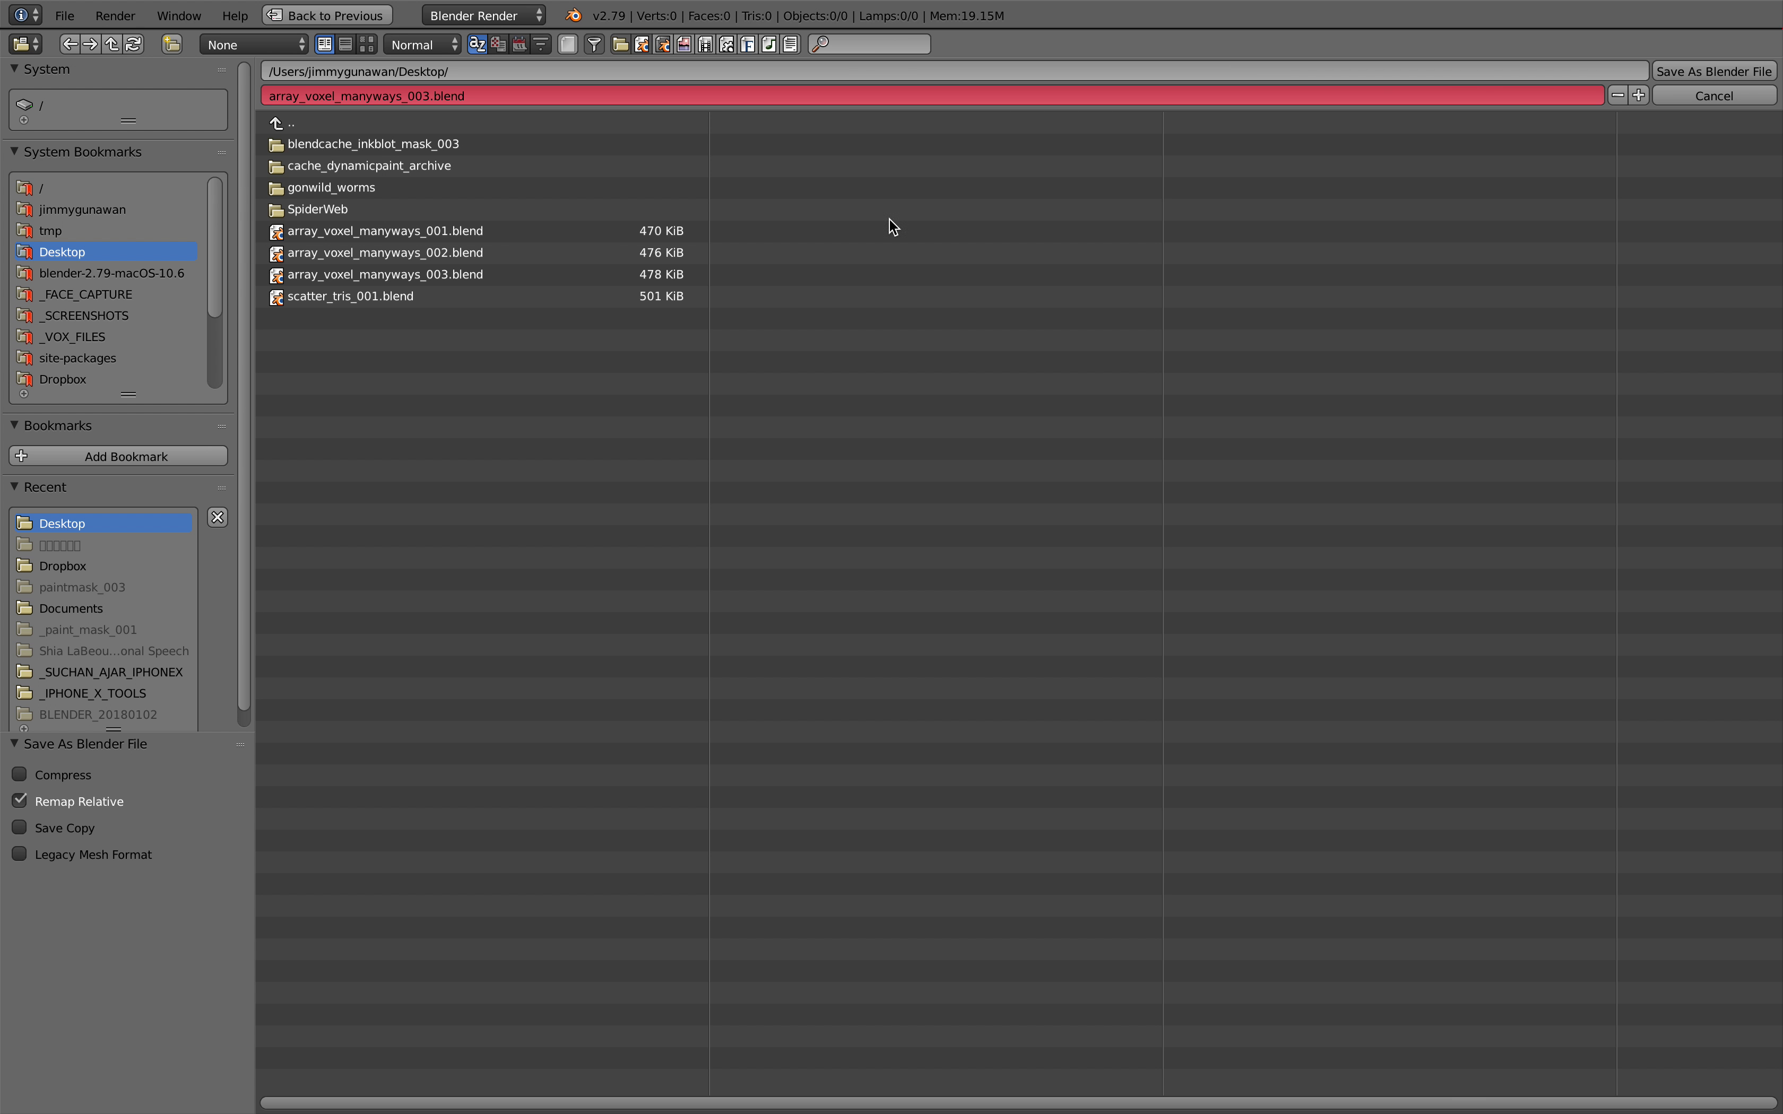
pyautogui.click(1639, 94)
pyautogui.click(1713, 70)
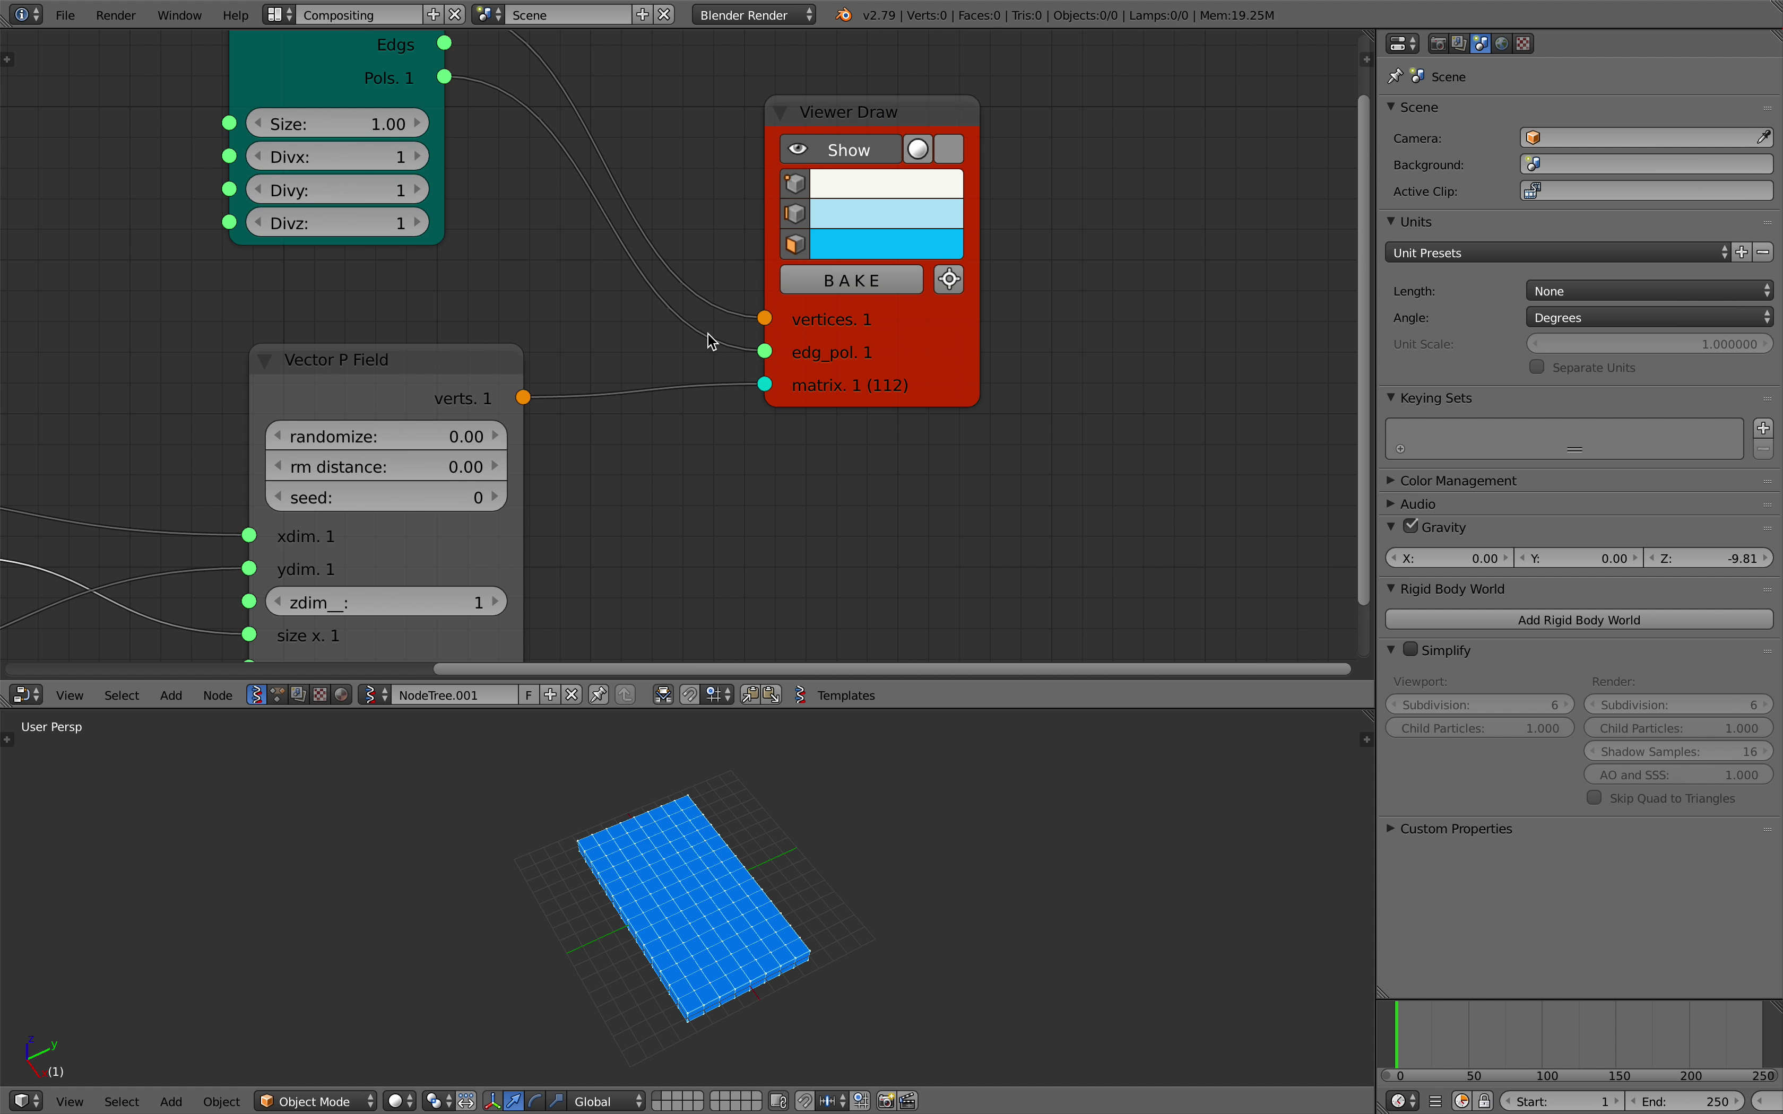
# - Save another incremented copy of the file as array_voxel_manyways_005.blend
pyautogui.click(65, 14)
pyautogui.click(190, 203)
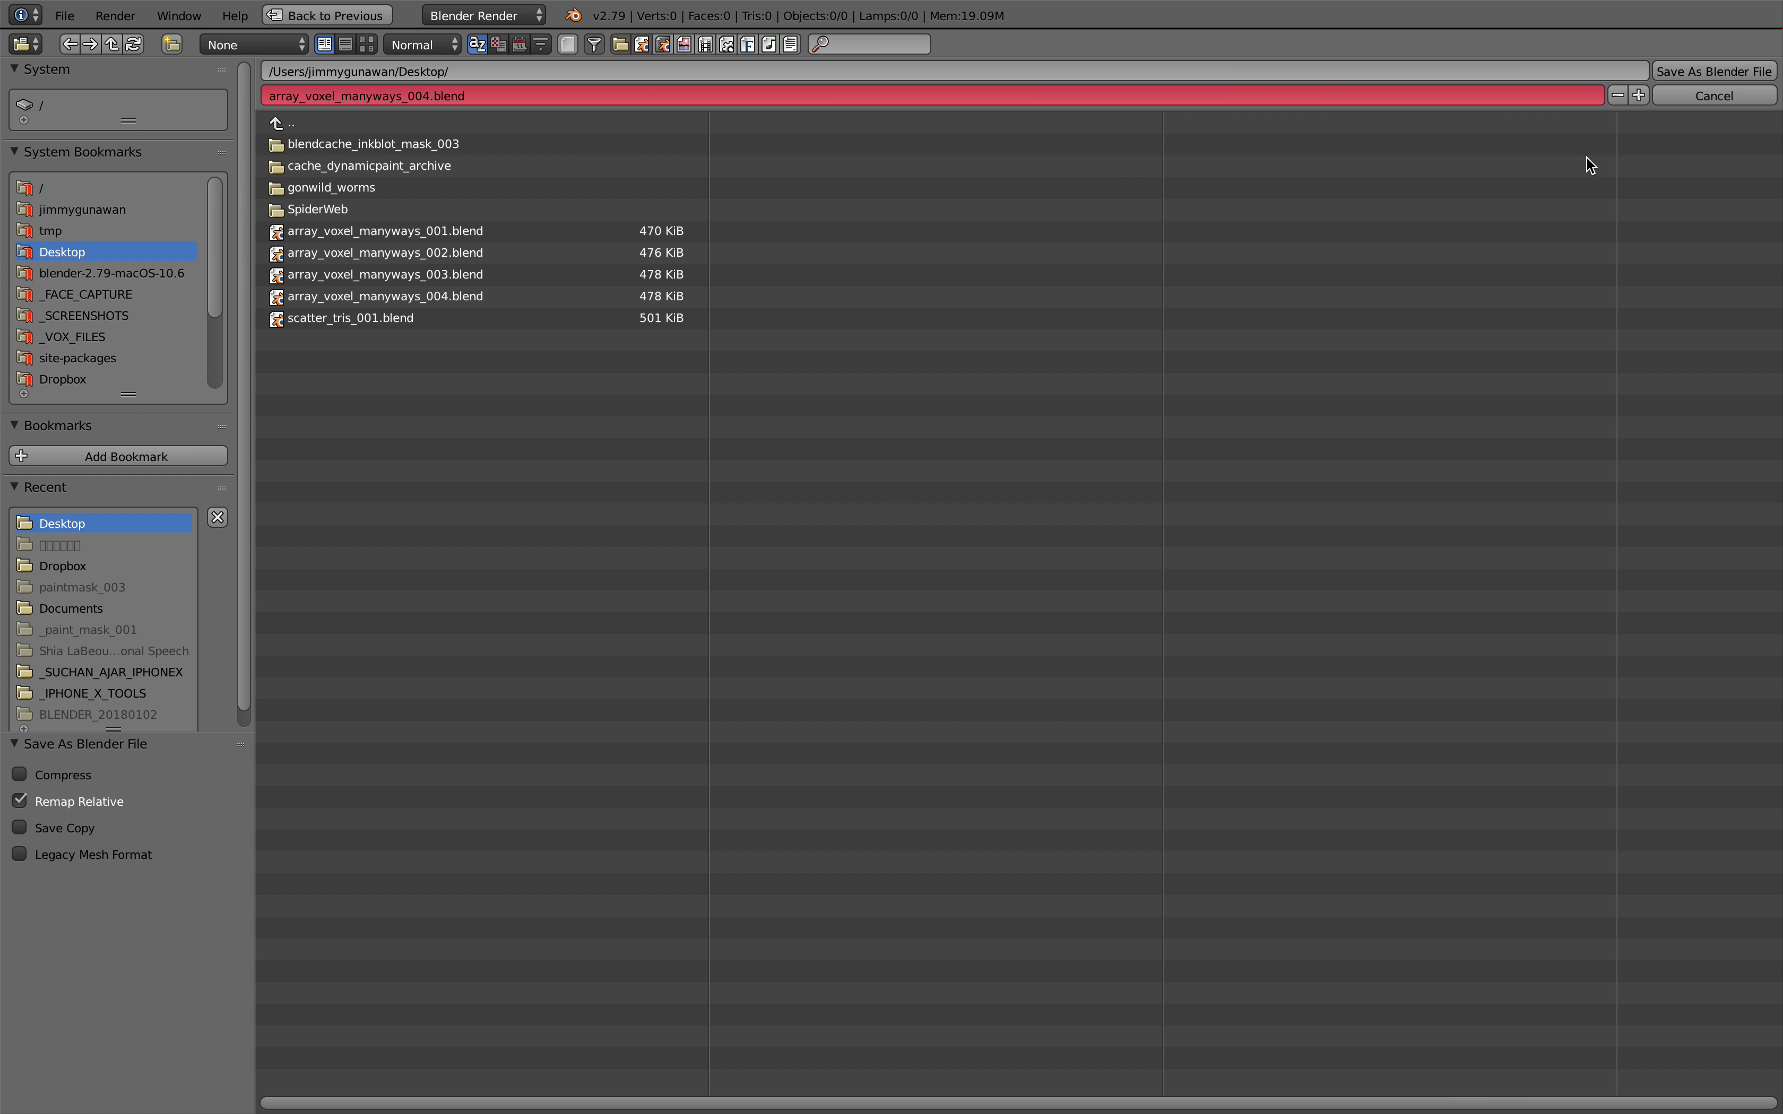
pyautogui.click(1639, 95)
pyautogui.click(1713, 70)
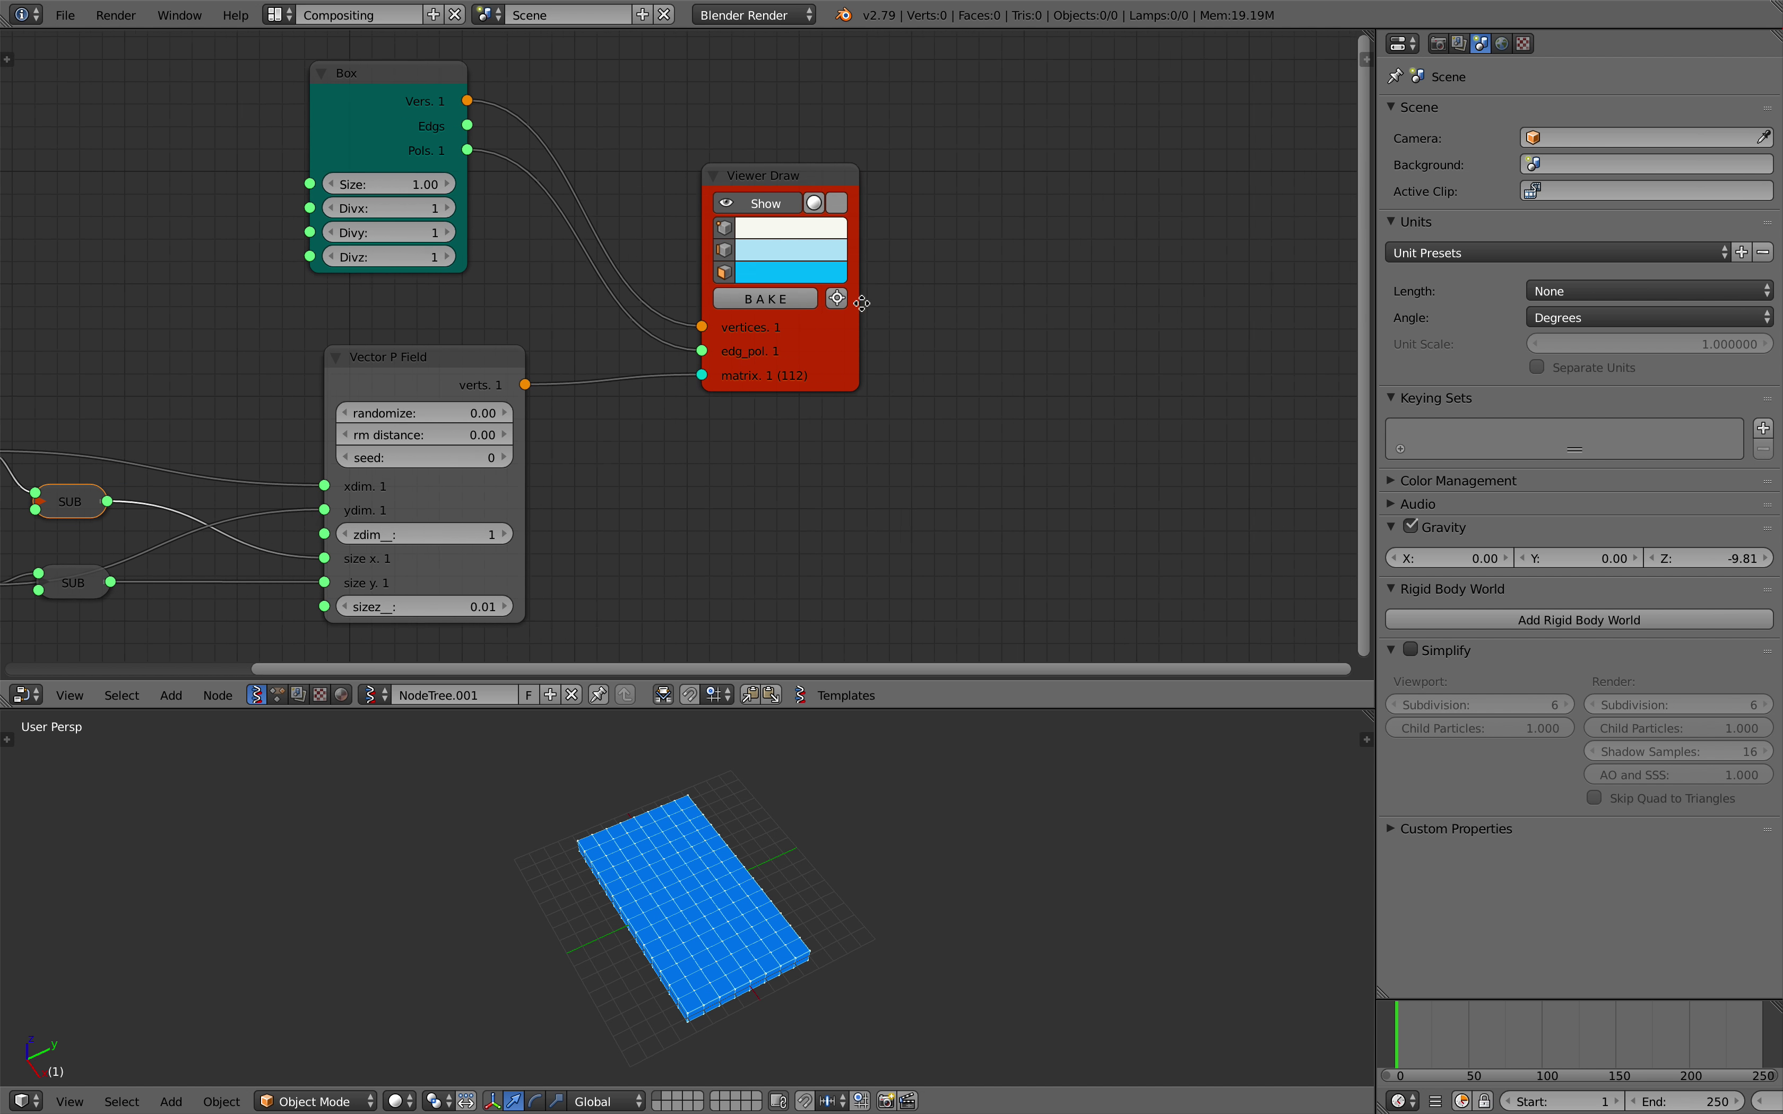
# - Add a Scripted Node Lite node below Viewer Draw
pyautogui.hotkey('alt', 'space')
pyautogui.write('vec')
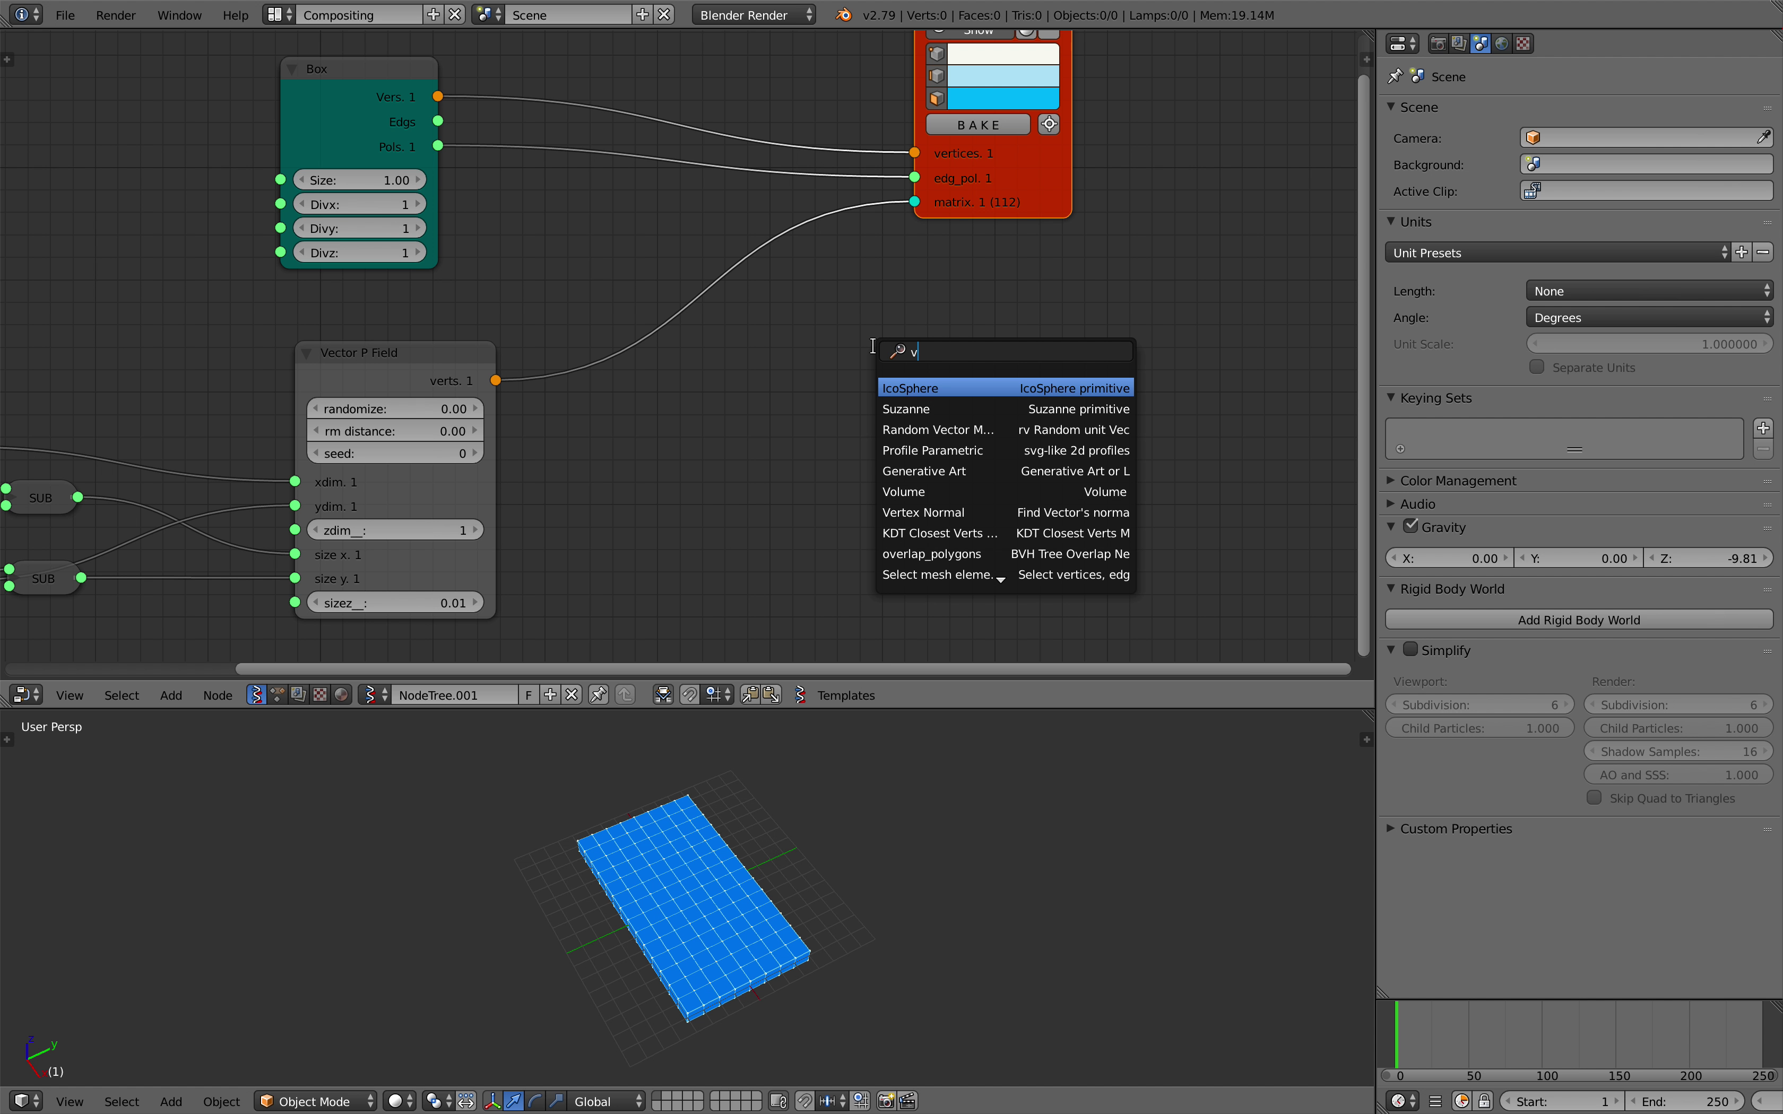
pyautogui.press('BackSpace')
pyautogui.press('BackSpace')
pyautogui.press('BackSpace')
pyautogui.write('scrip')
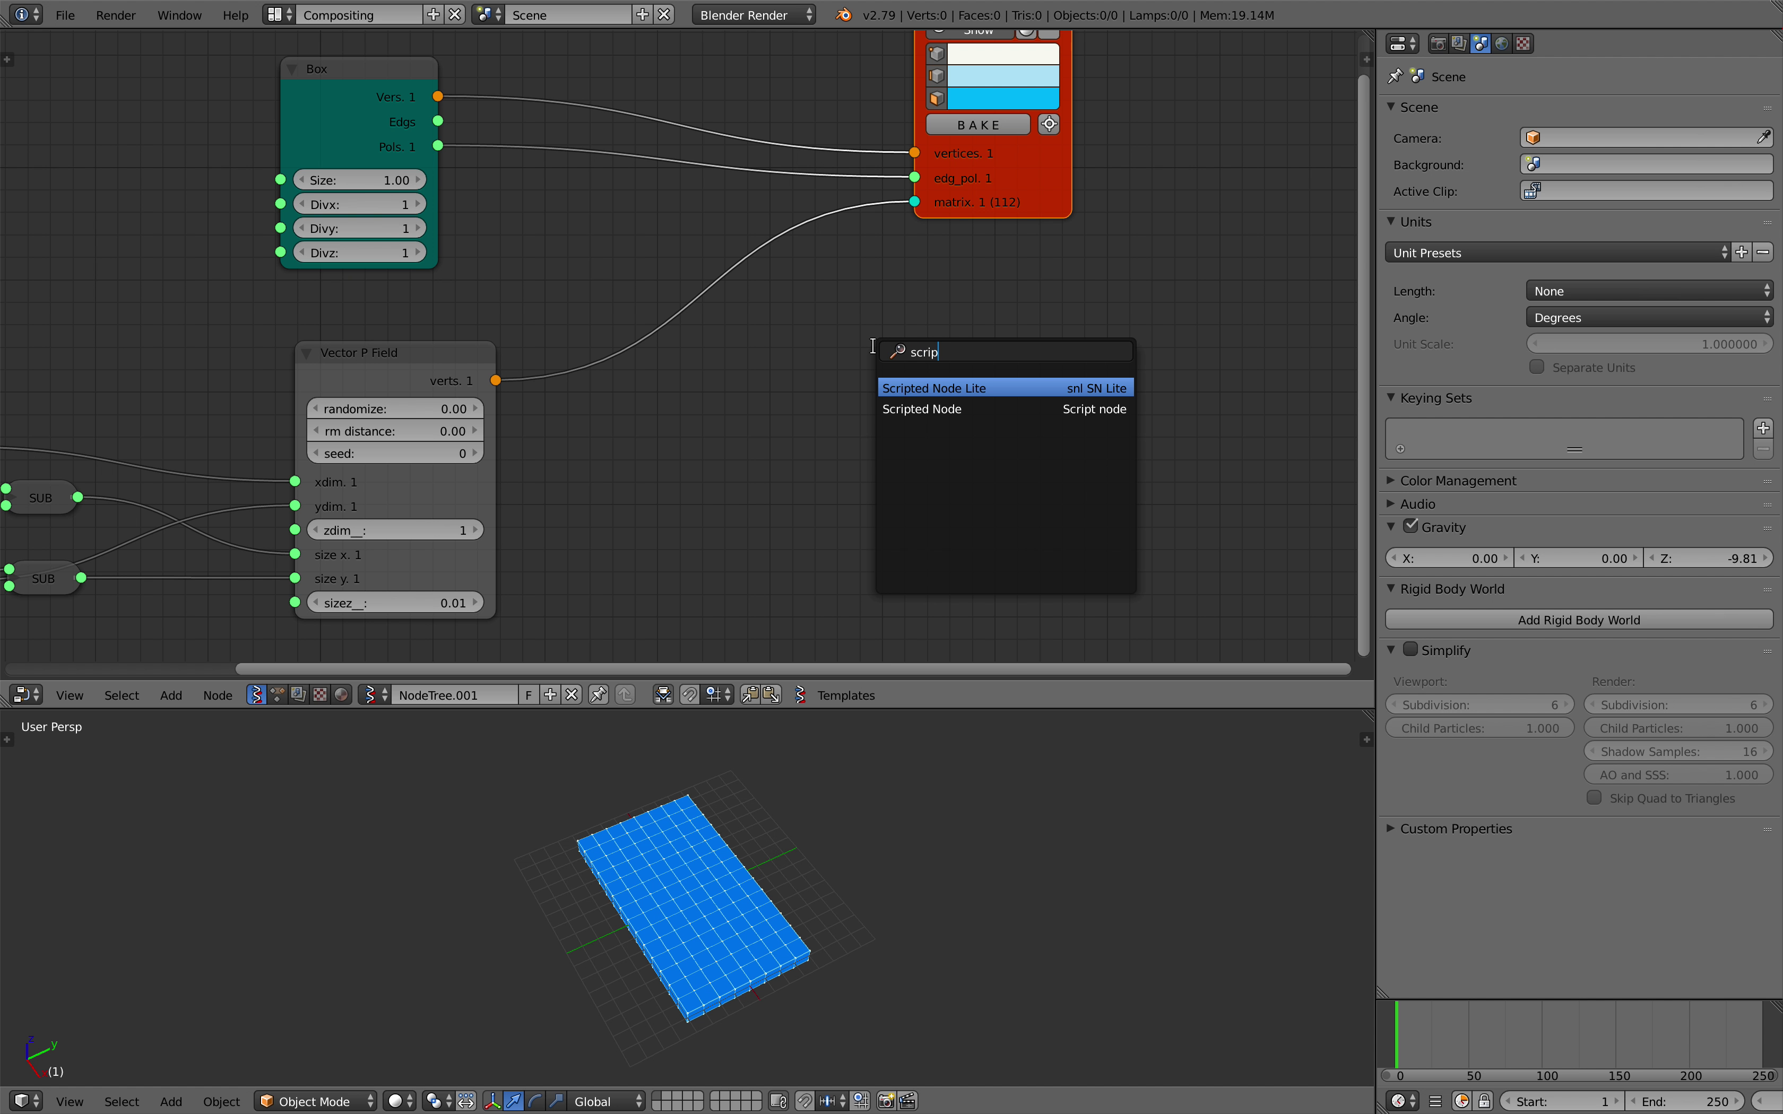
pyautogui.press('Return')
pyautogui.click(815, 335)
pyautogui.scroll(2, 868, 374)
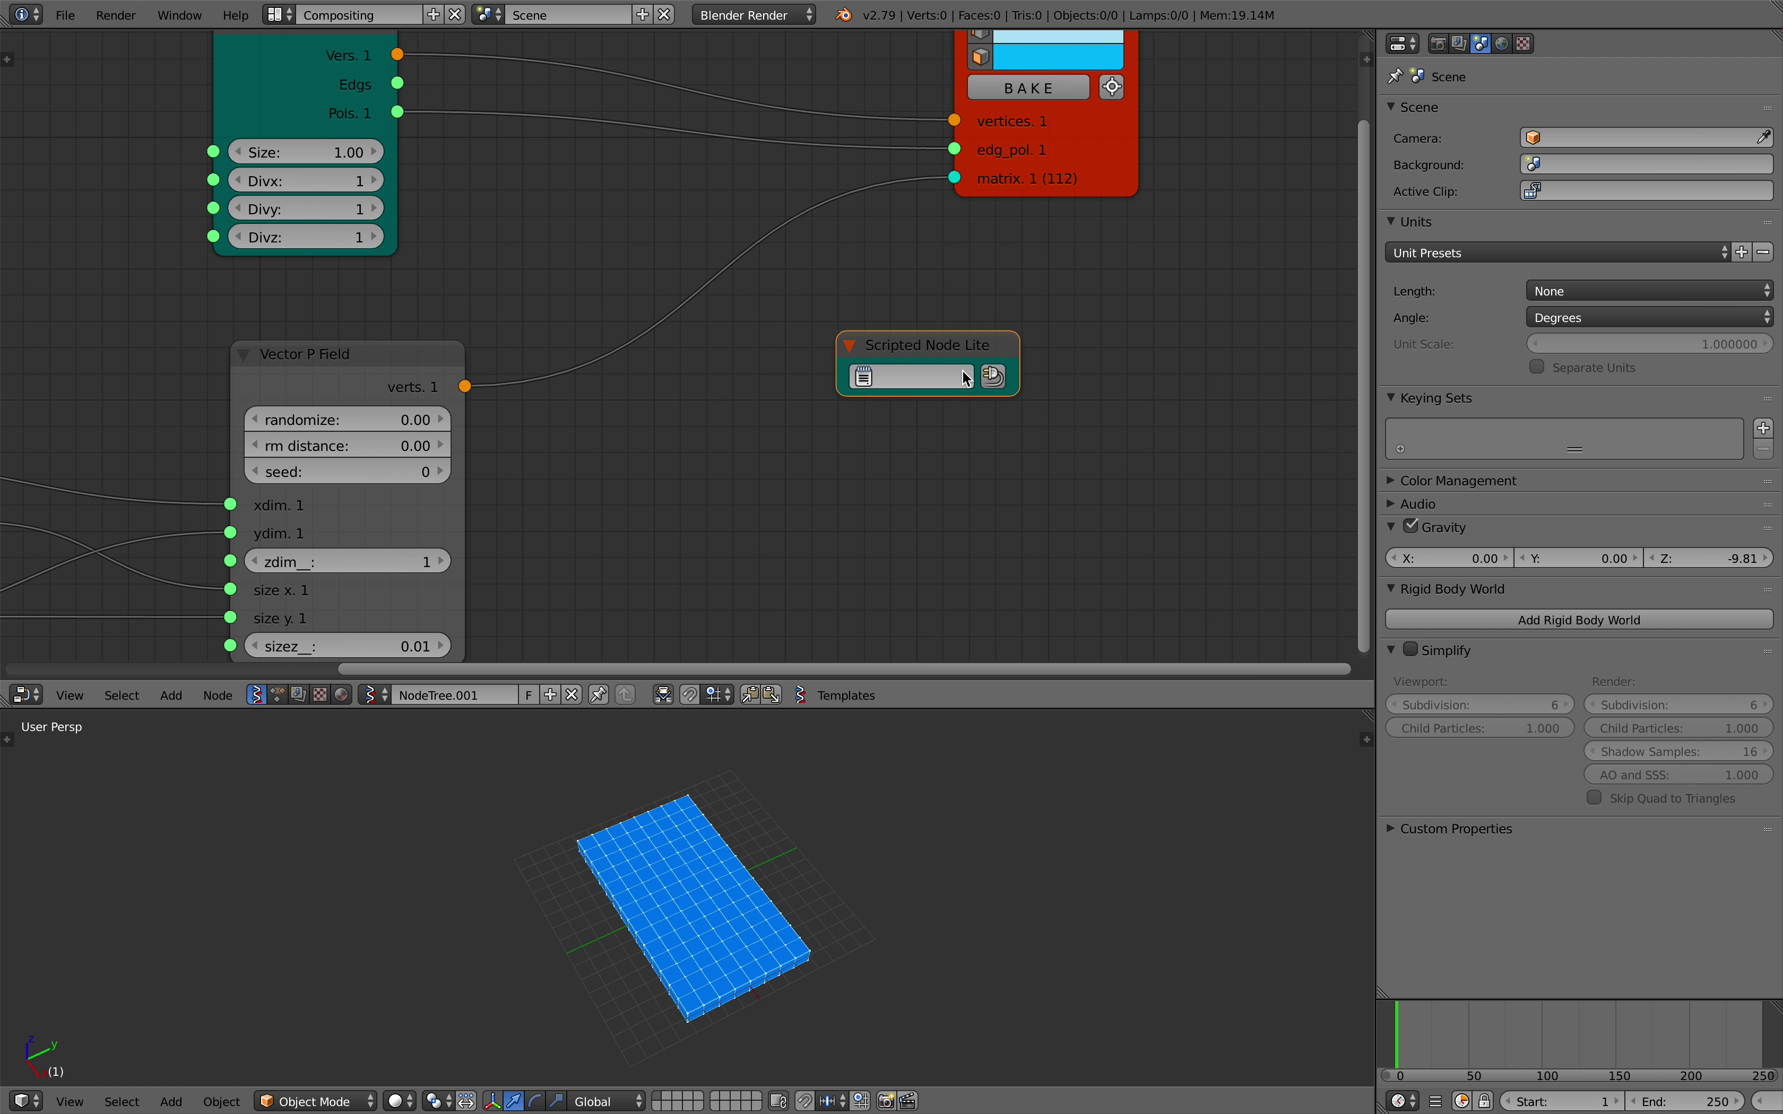
# - Show the Scripted Node Lite's properties and load the Voronoi 3D template into it
pyautogui.click(913, 377)
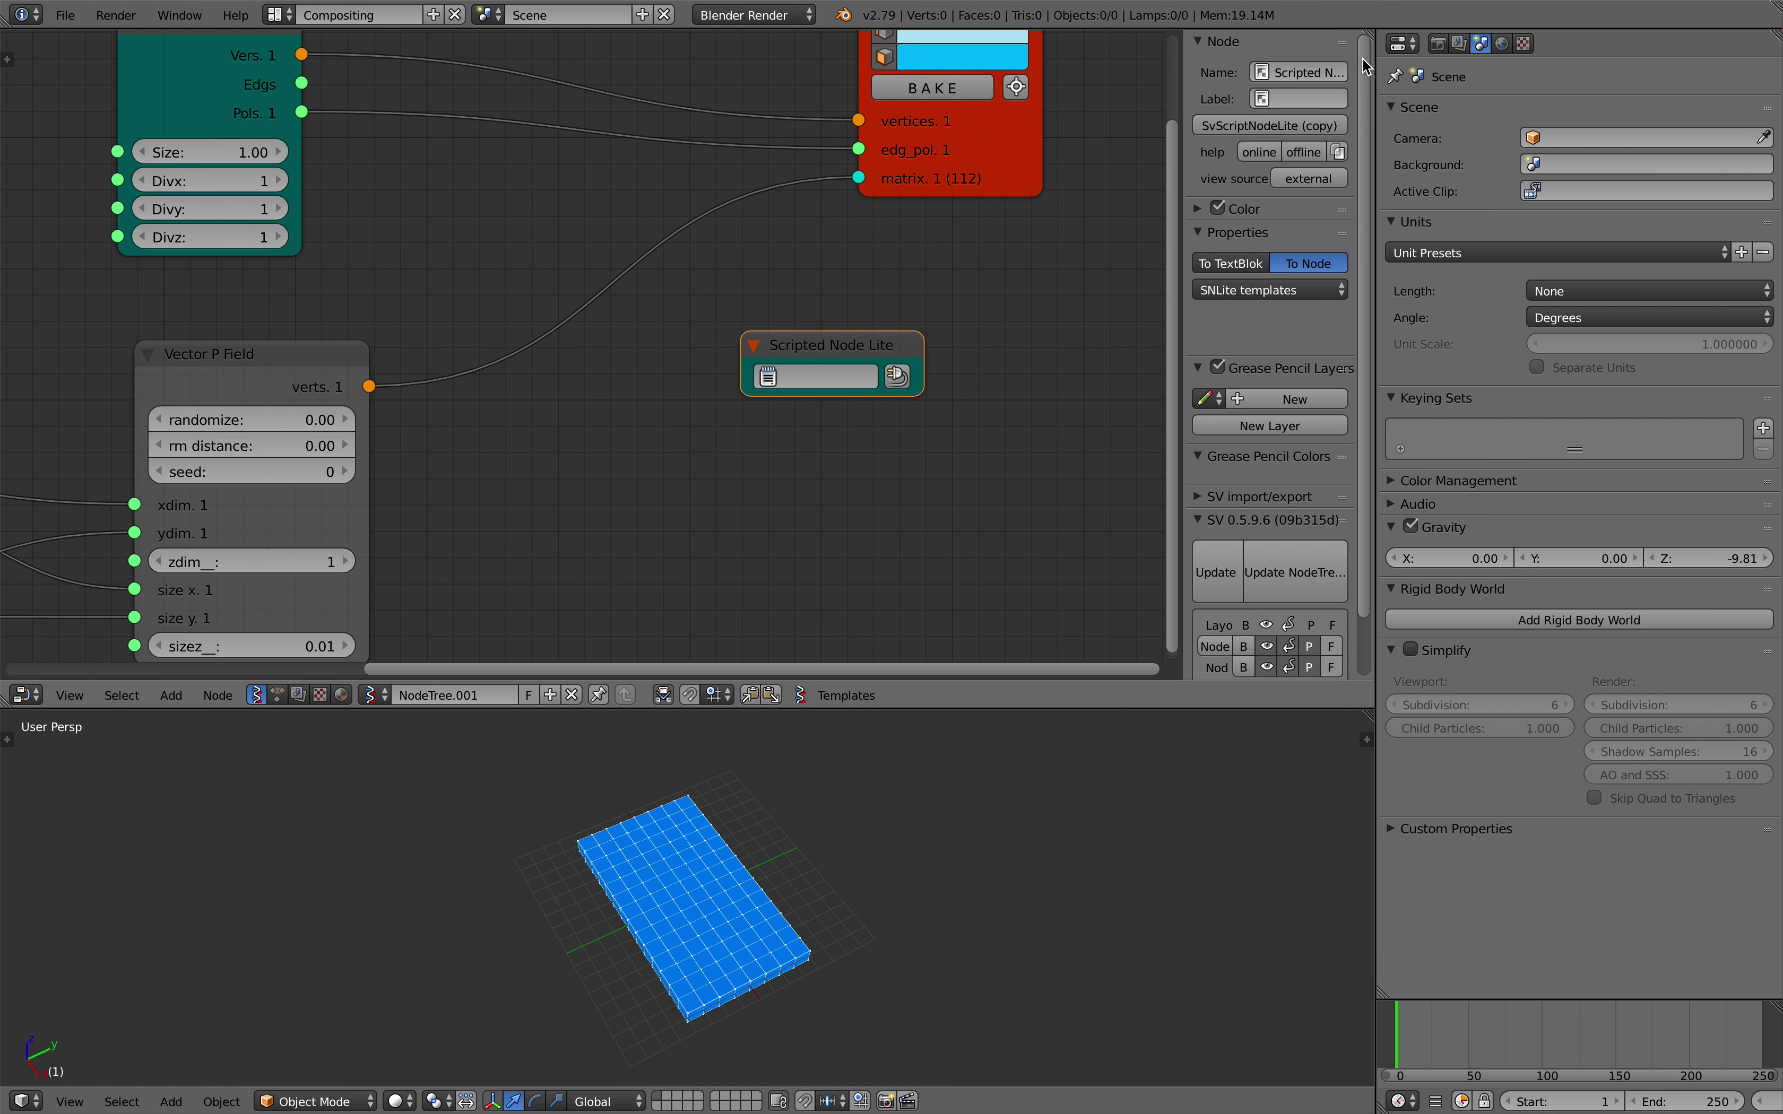
pyautogui.press('n')
pyautogui.click(1252, 435)
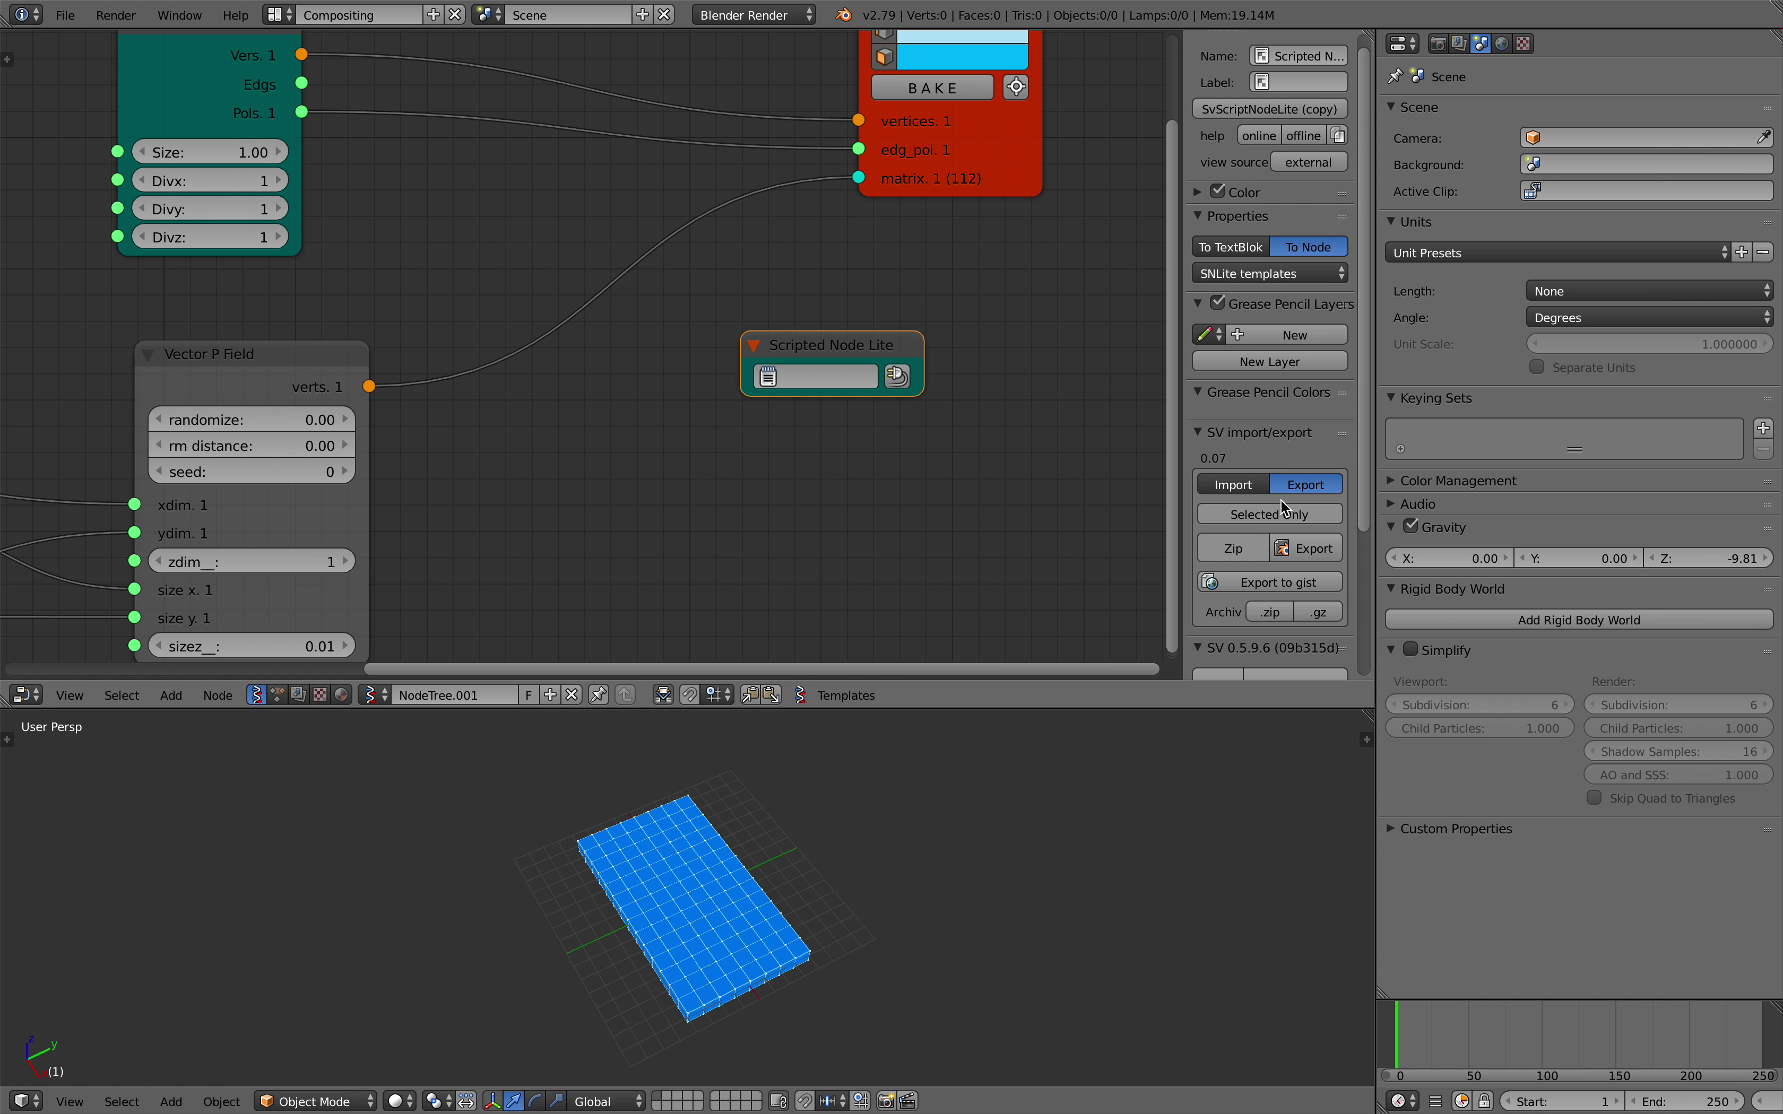
pyautogui.scroll(-5, 1276, 507)
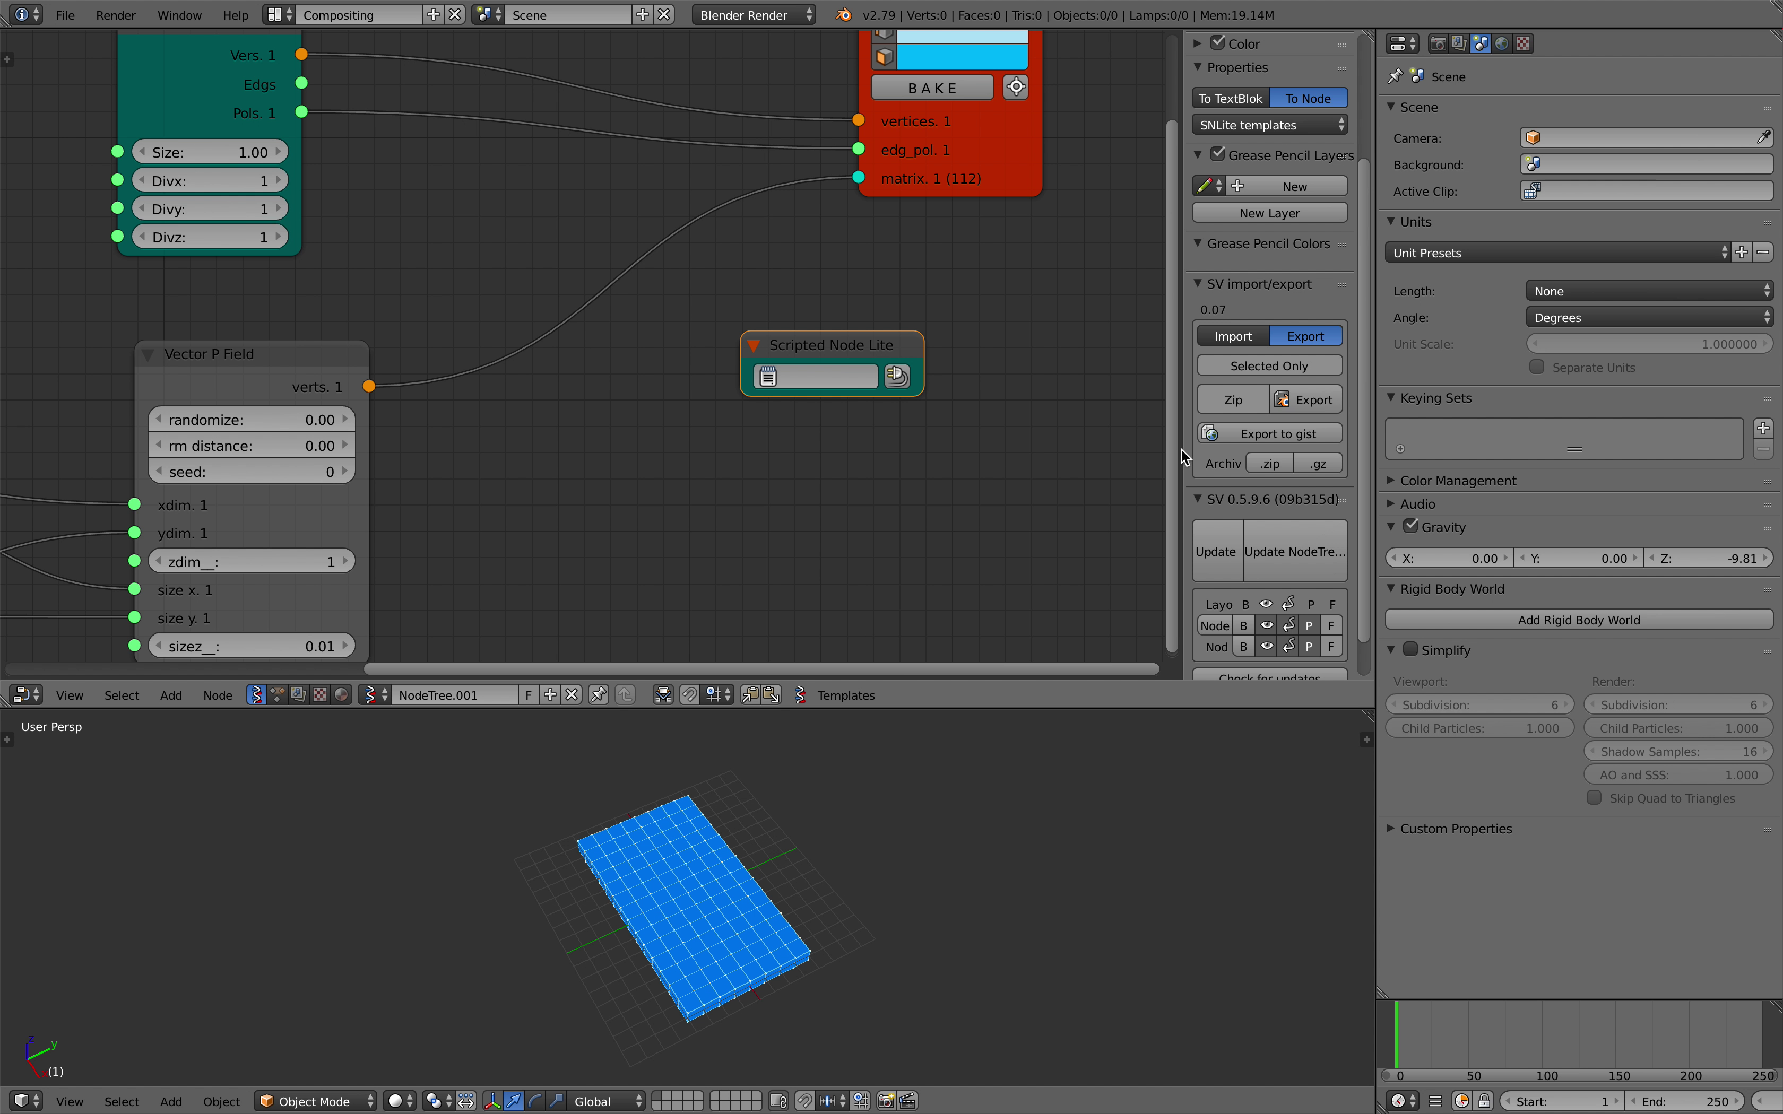
pyautogui.moveTo(1181, 457); pyautogui.dragTo(1128, 449)
pyautogui.click(1298, 126)
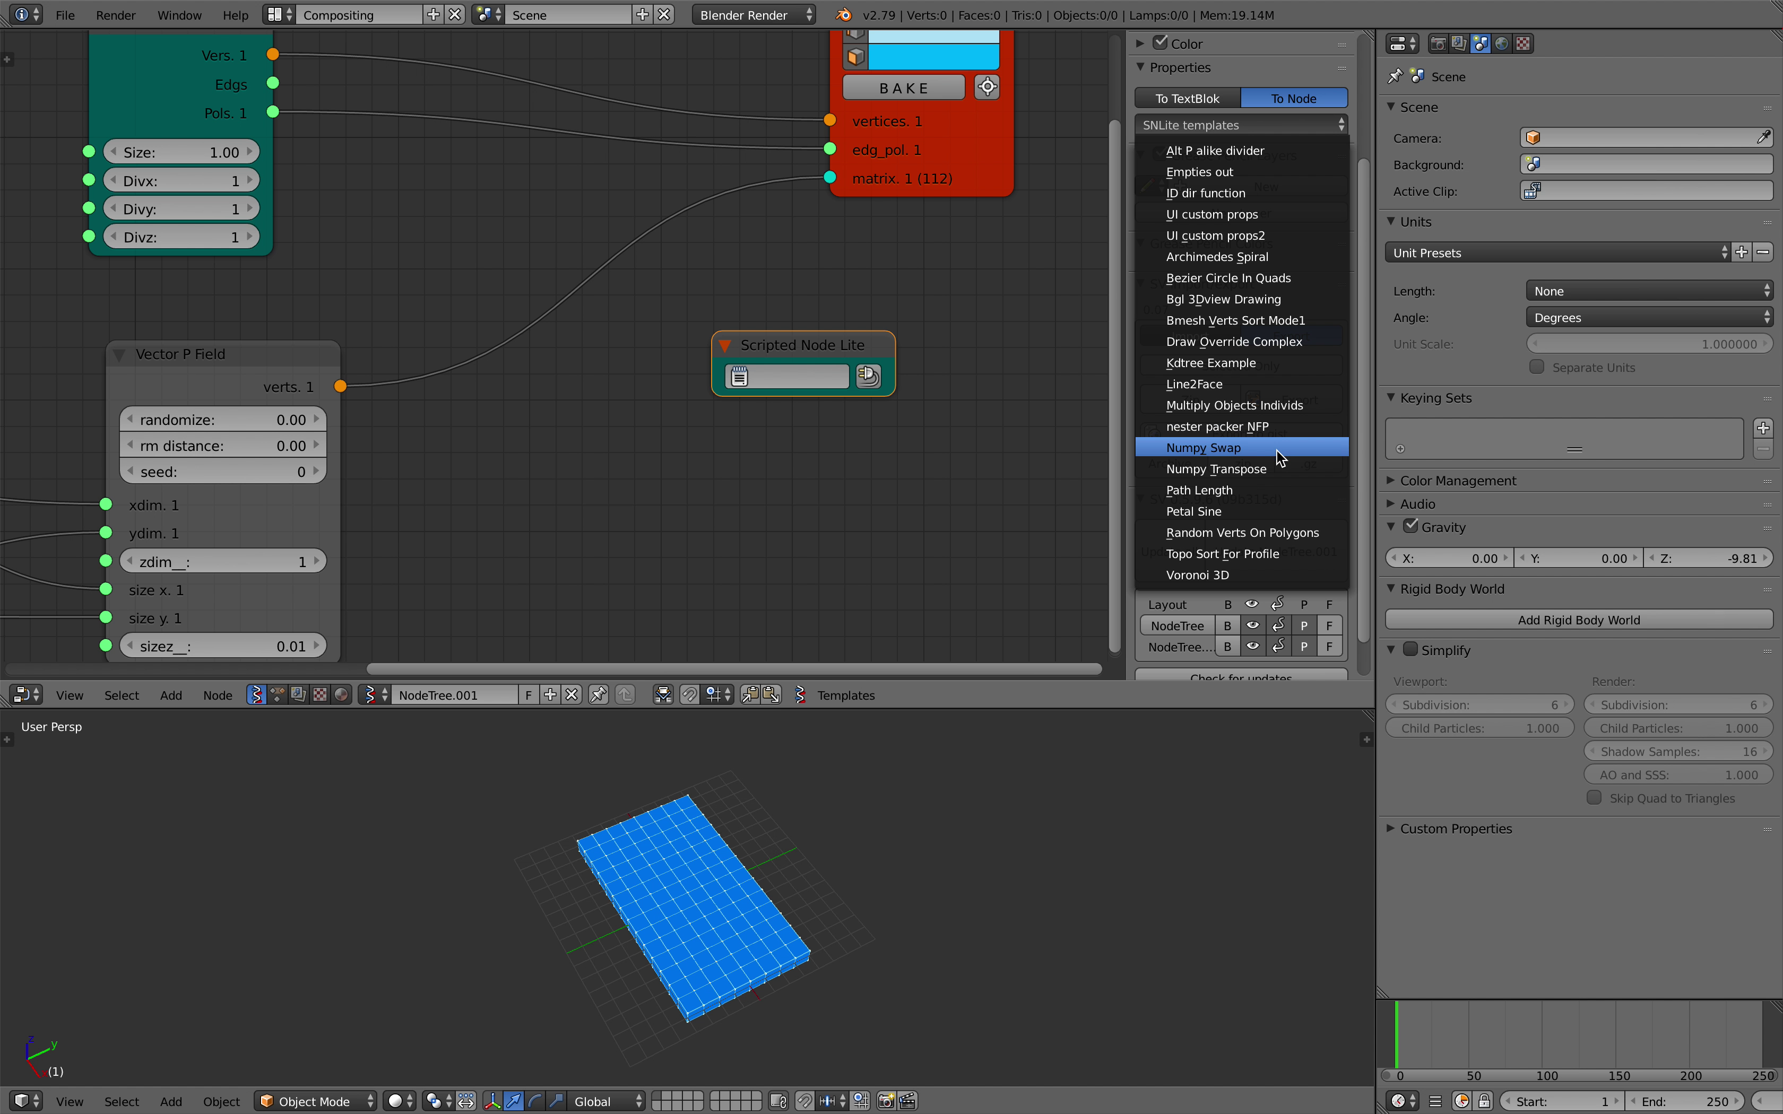
pyautogui.click(1240, 575)
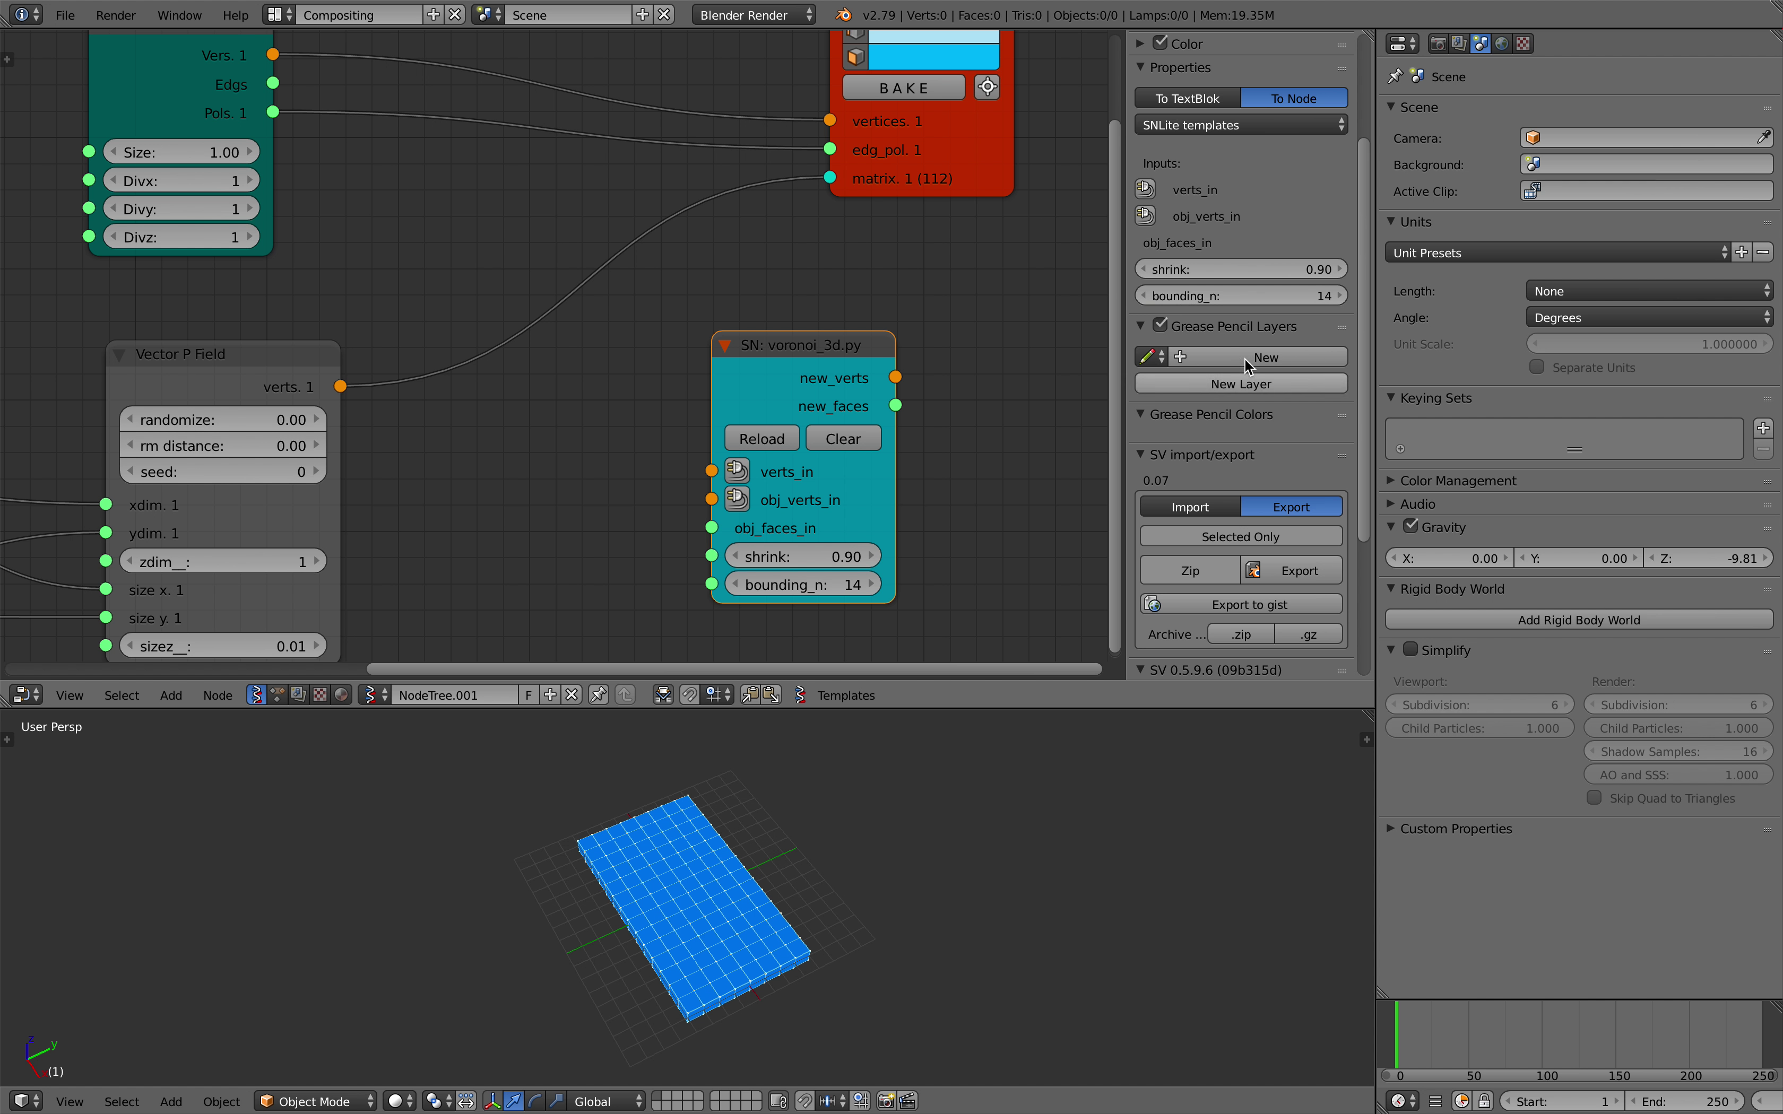
# - Save over array_voxel_manyways_005.blend and move the voronoi_3d.py node farther from Vector P Field to make room
pyautogui.scroll(-2, 831, 351)
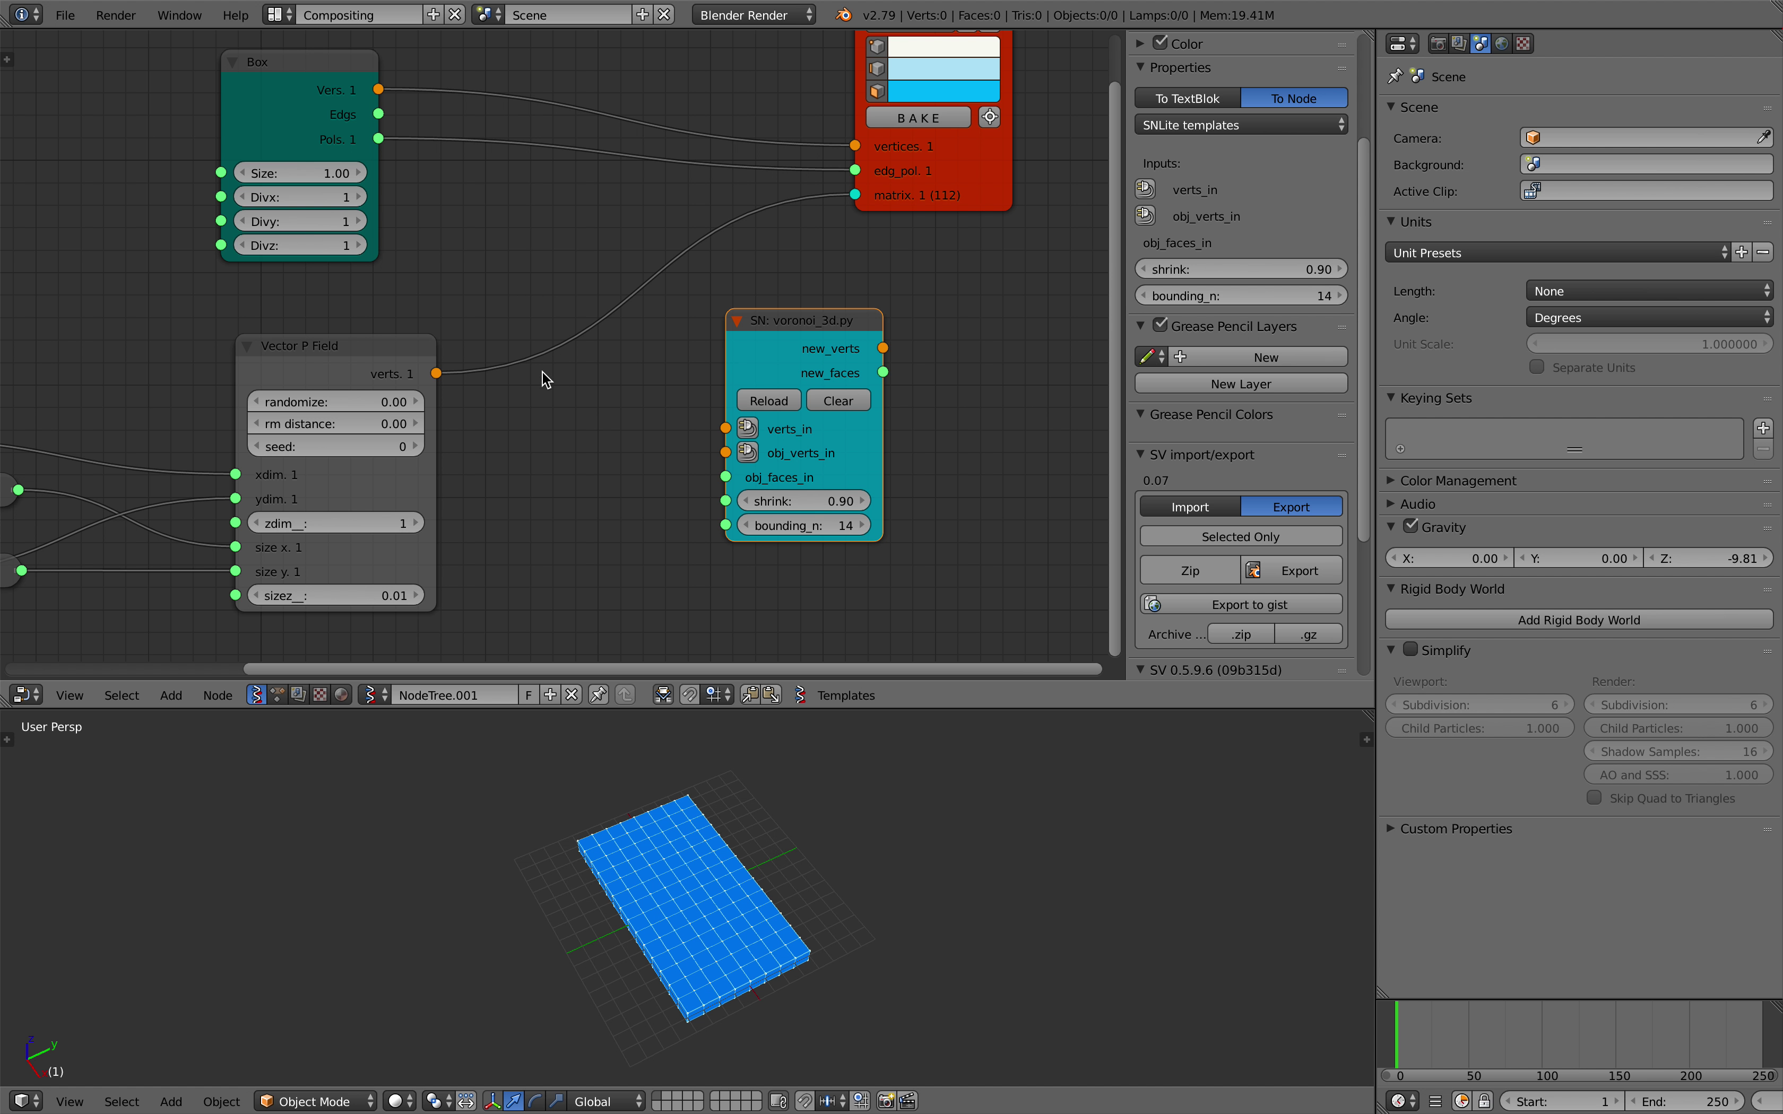
pyautogui.moveTo(689, 814); pyautogui.dragTo(709, 842, button='middle')
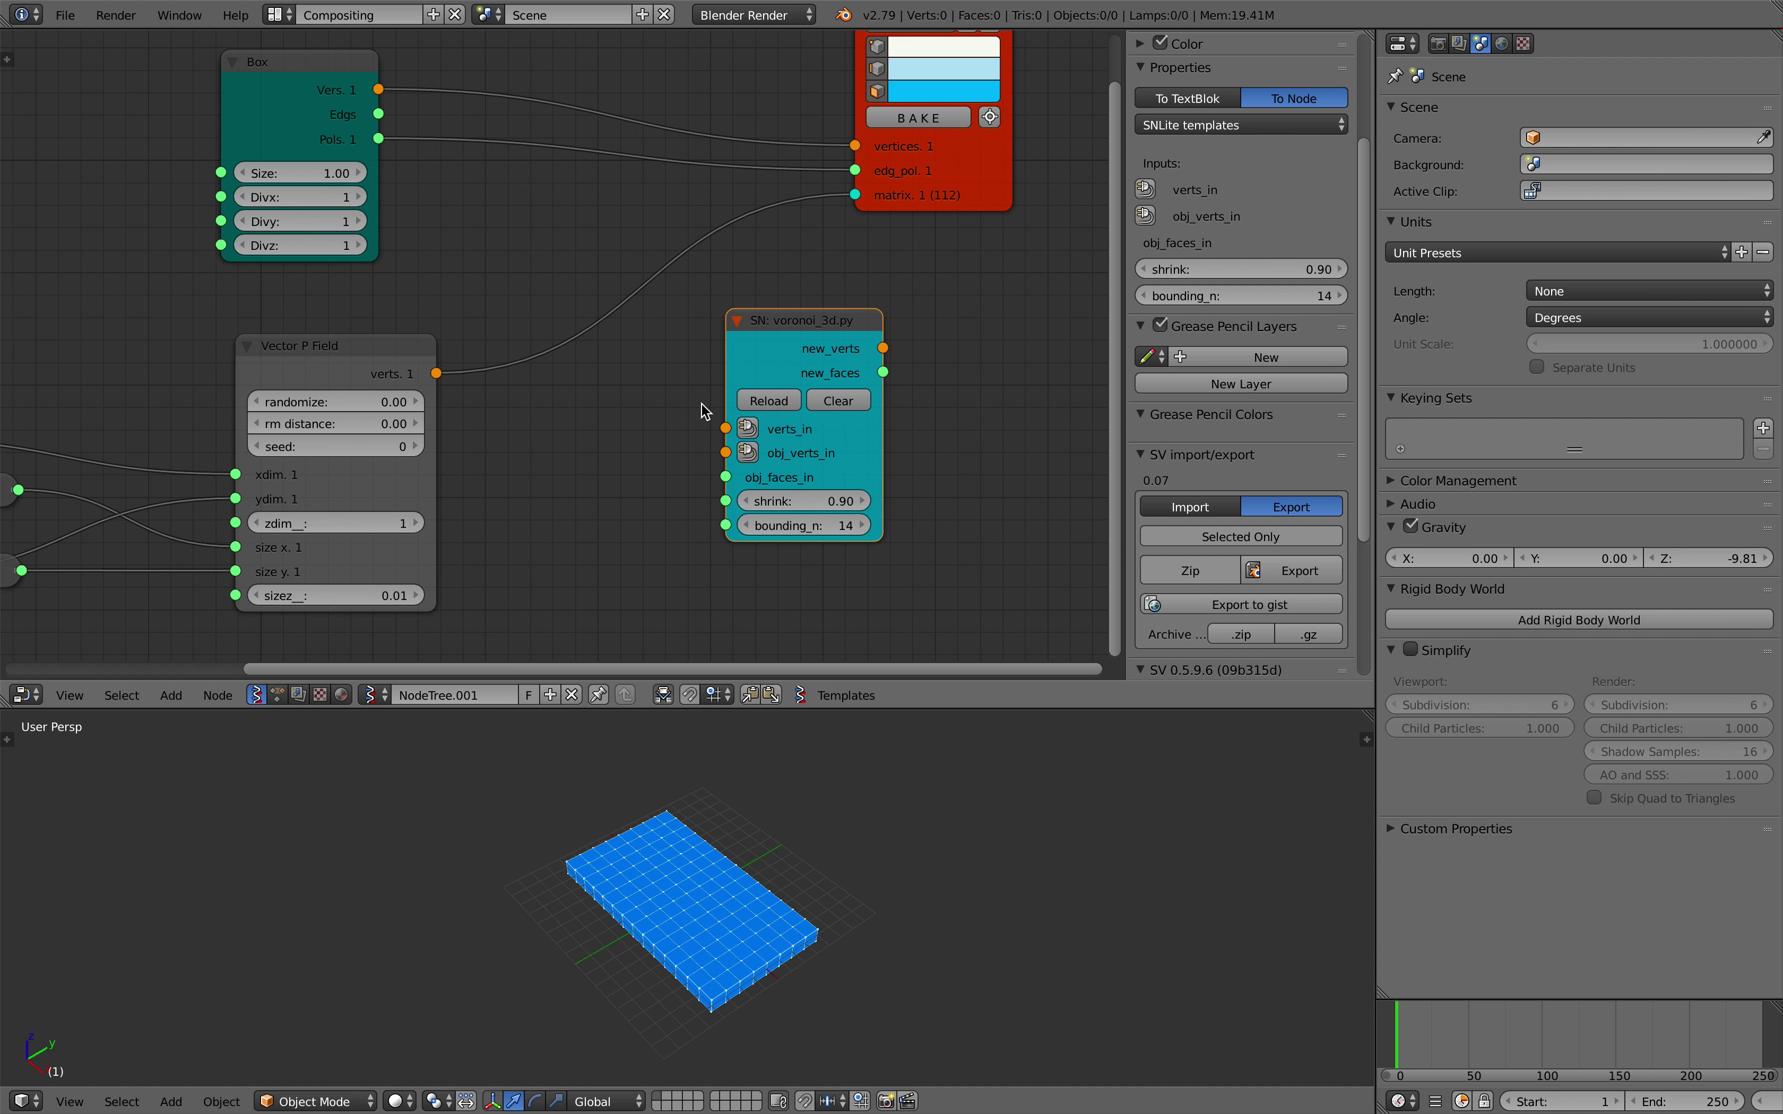
pyautogui.moveTo(946, 200); pyautogui.dragTo(952, 197)
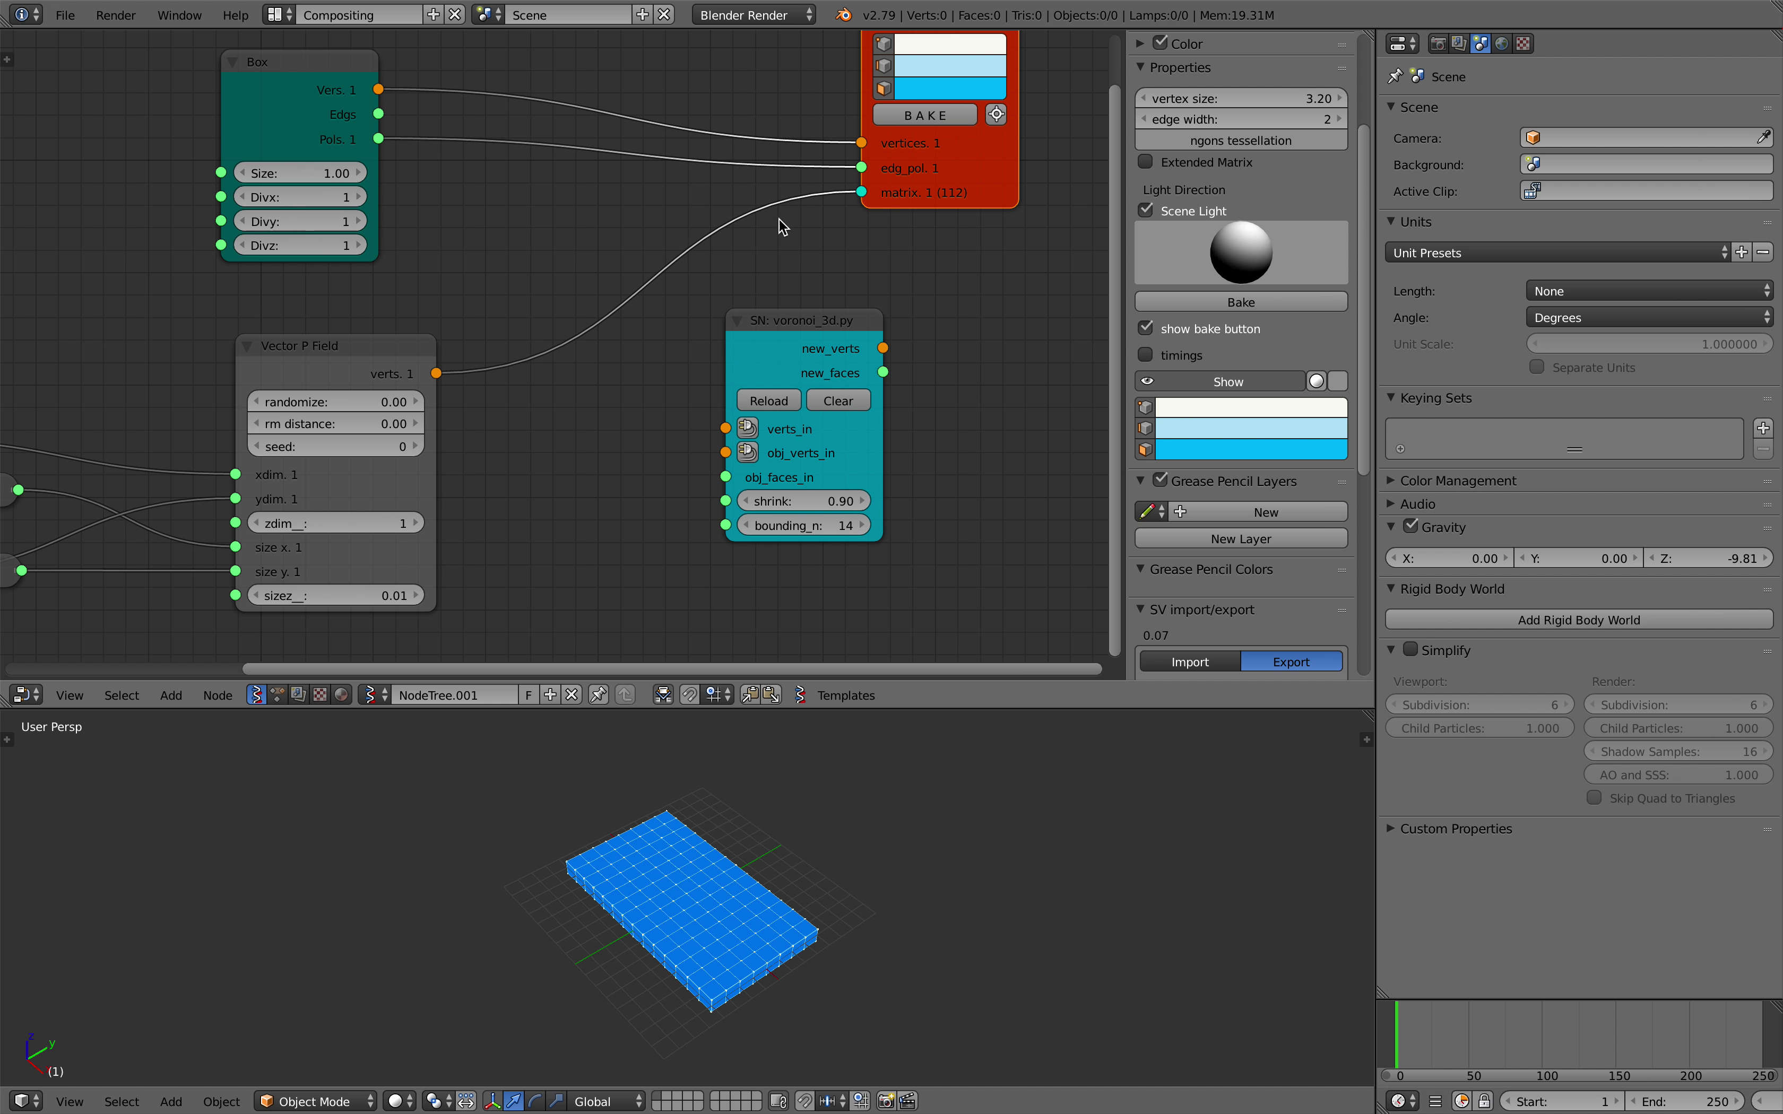
pyautogui.scroll(-1, 497, 338)
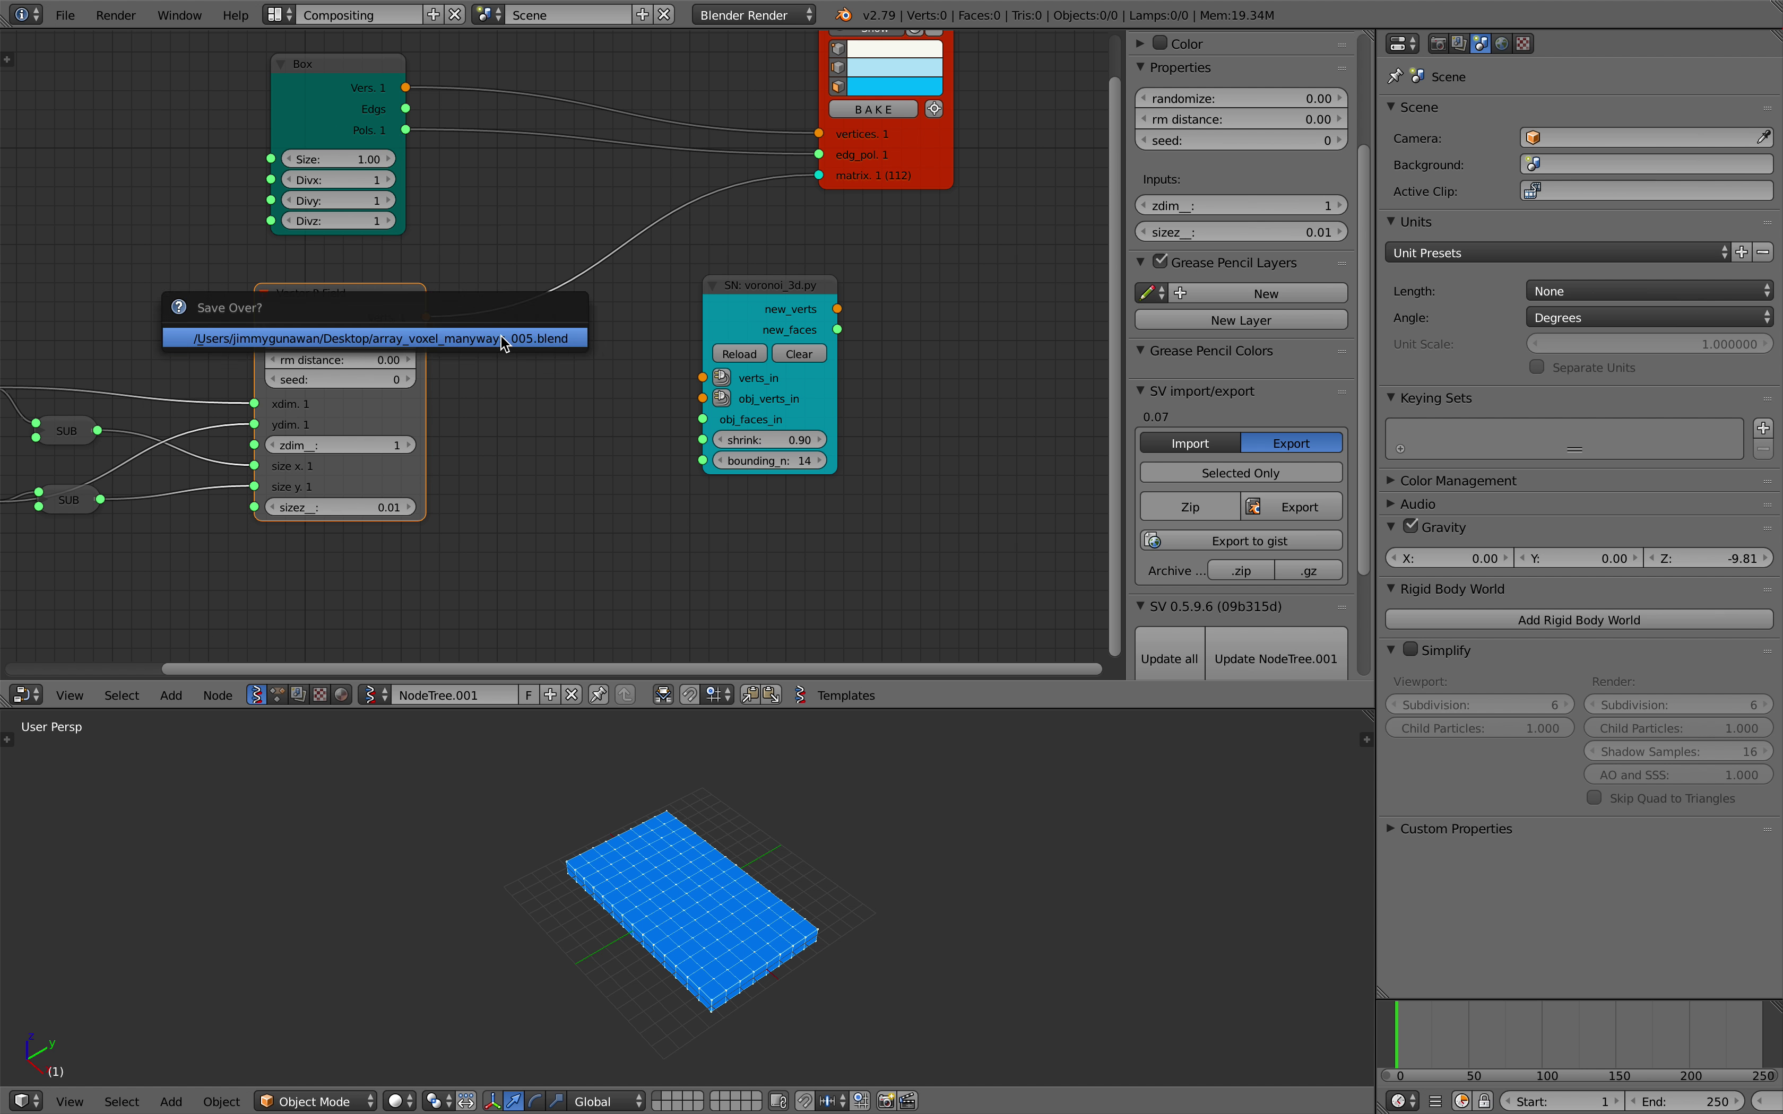
pyautogui.click(808, 293)
pyautogui.moveTo(809, 293); pyautogui.dragTo(920, 297)
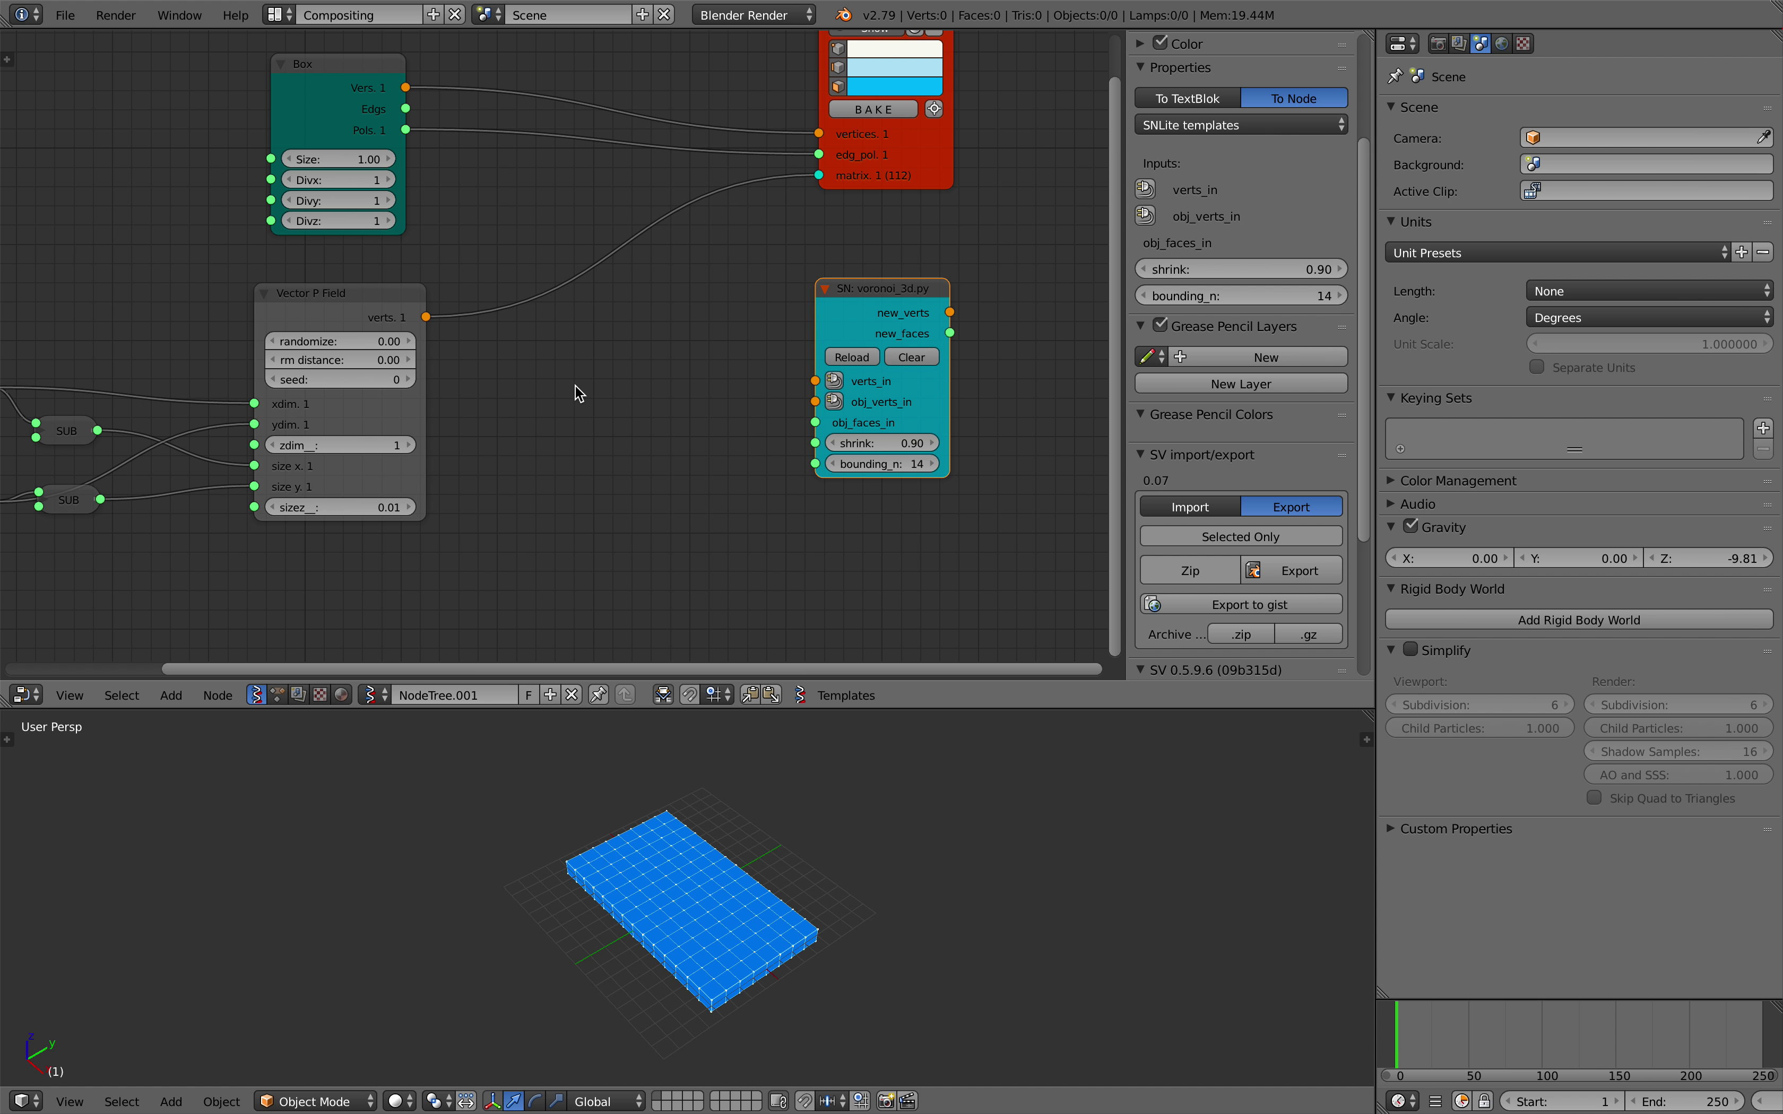
# - Add a Box node before the voronoi_3d.py node, linking its Vers to obj_verts_in and Pols to obj_faces_in
pyautogui.hotkey('shift', 'a')
pyautogui.click(574, 386)
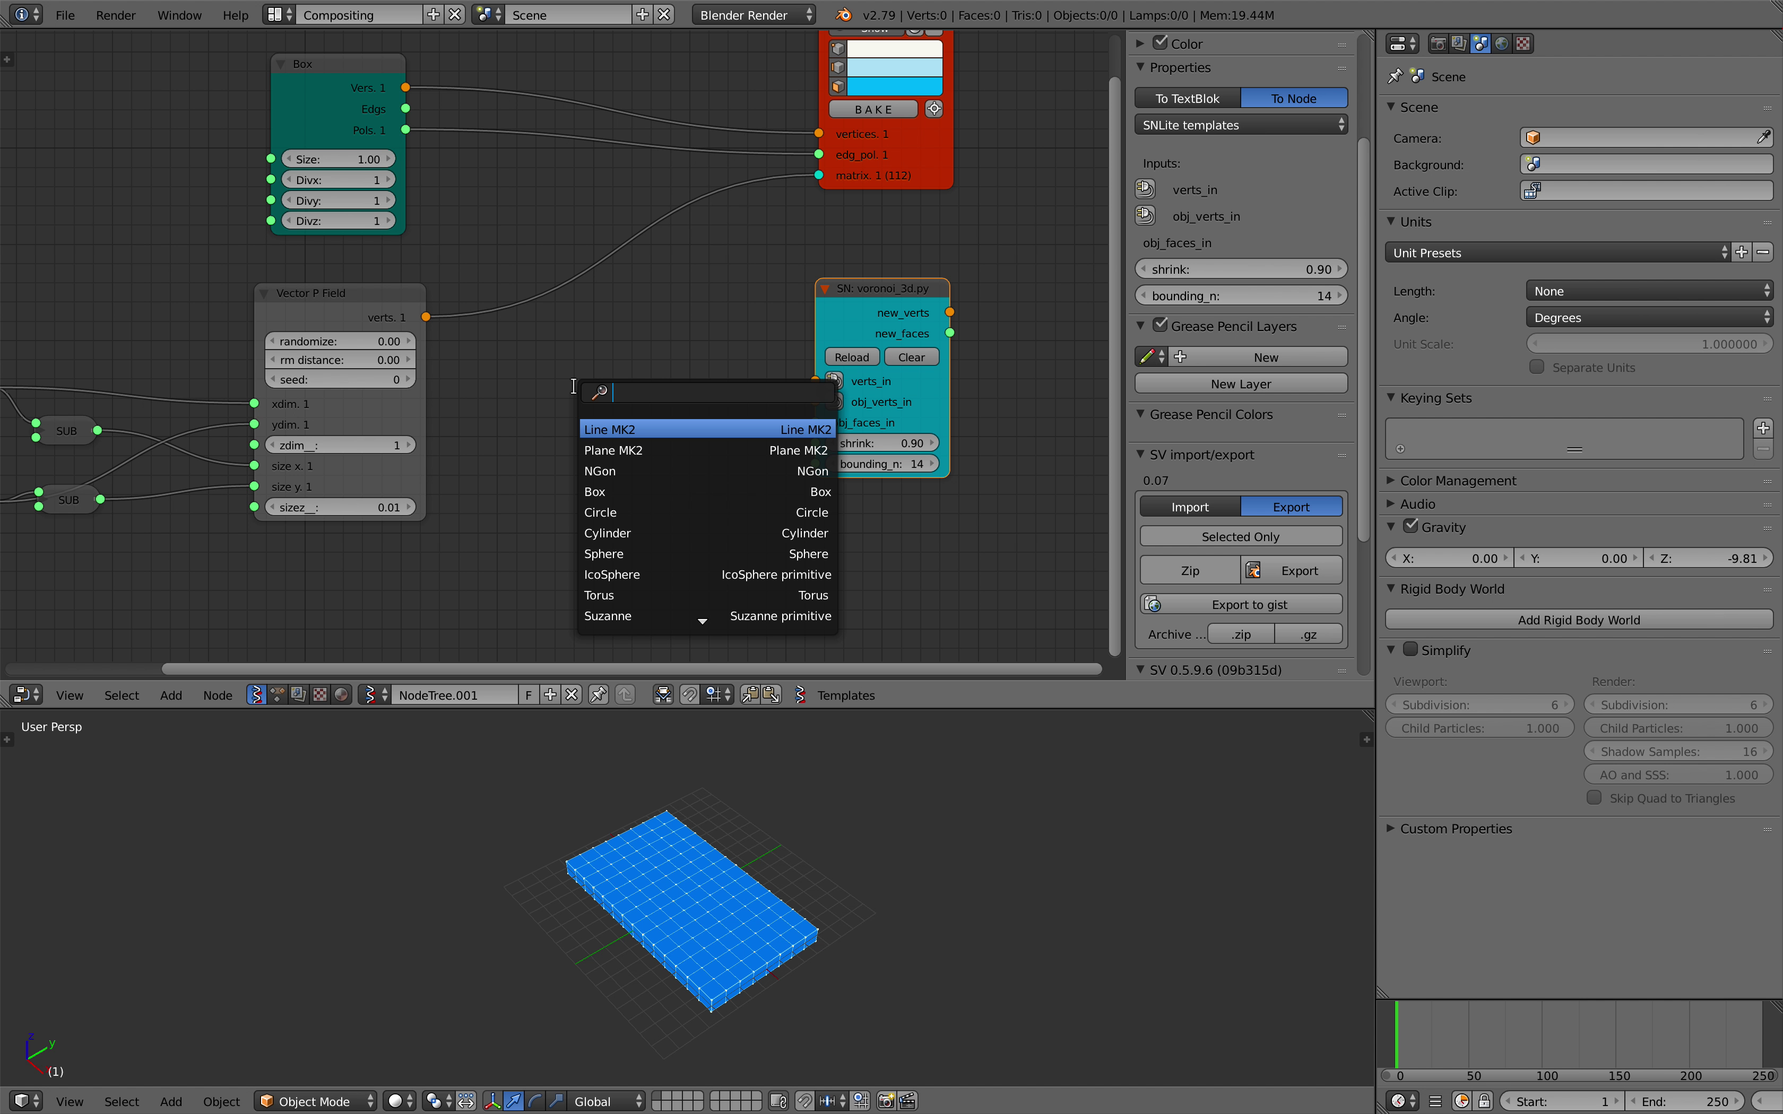
pyautogui.write('box')
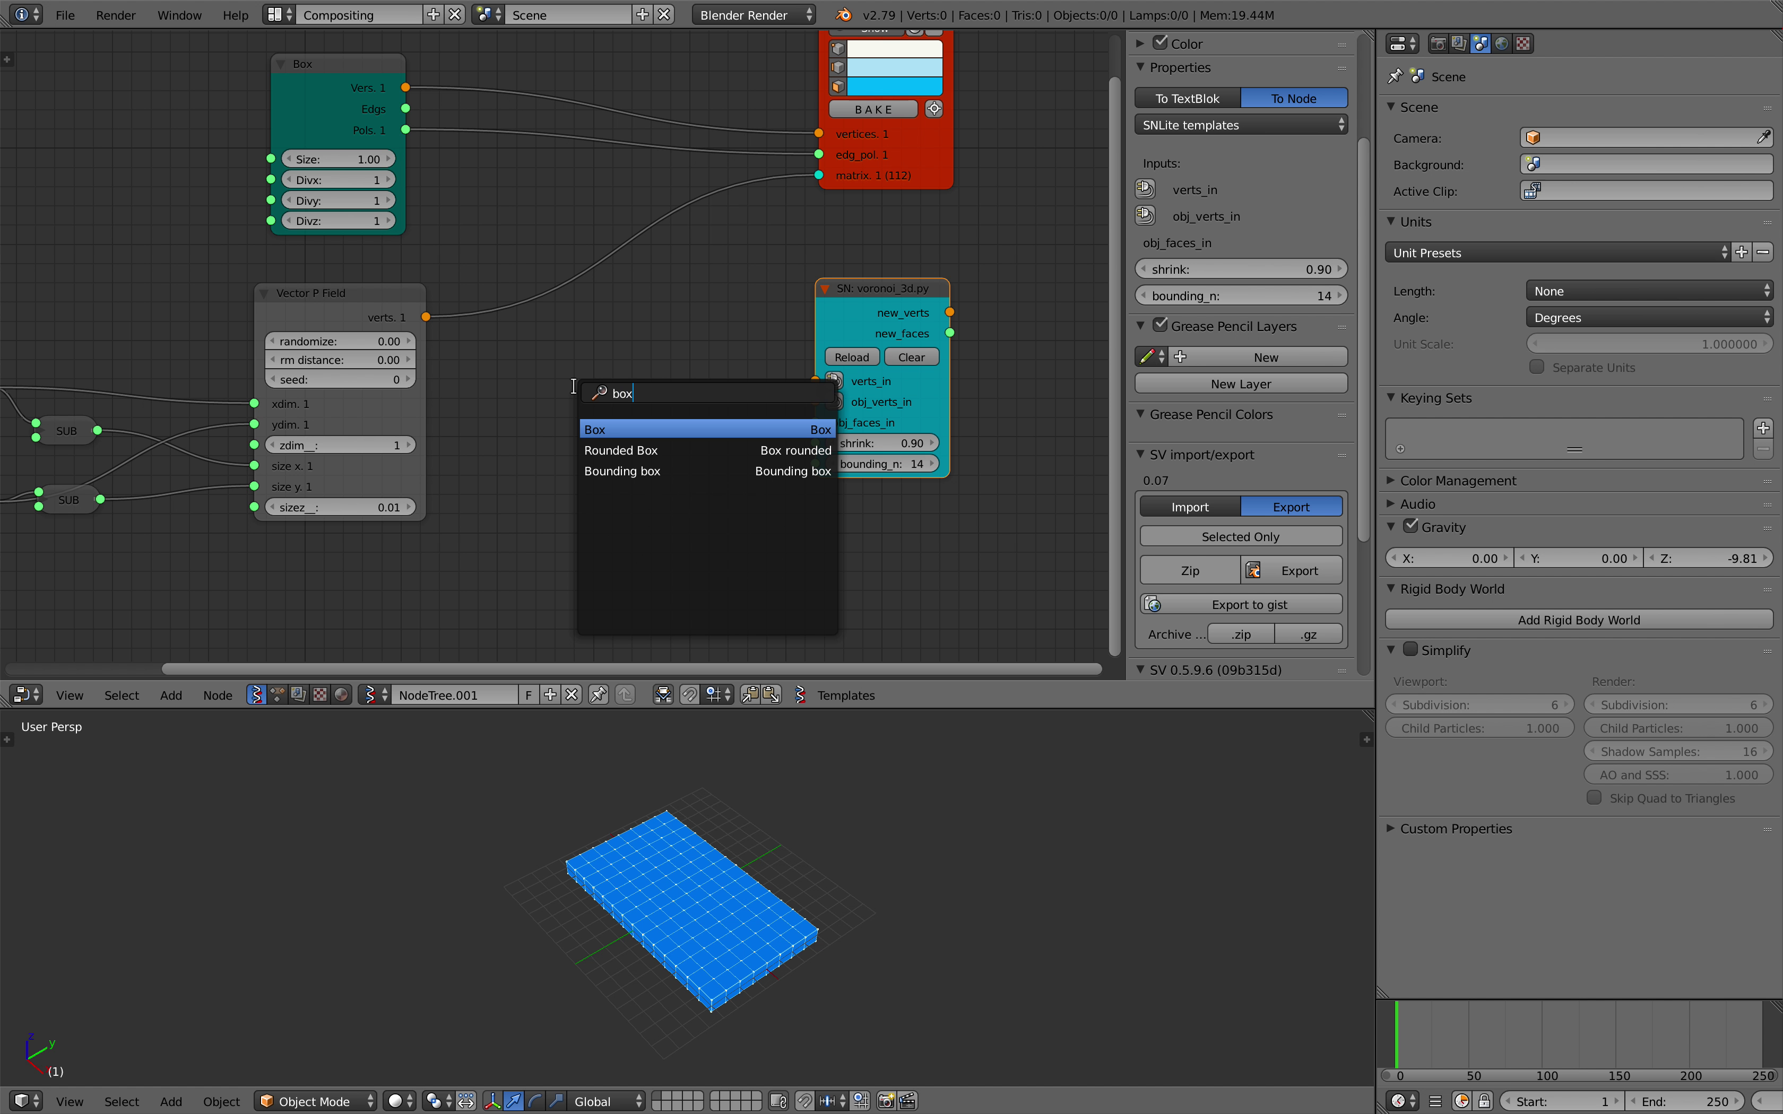
pyautogui.press('Return')
pyautogui.click(533, 390)
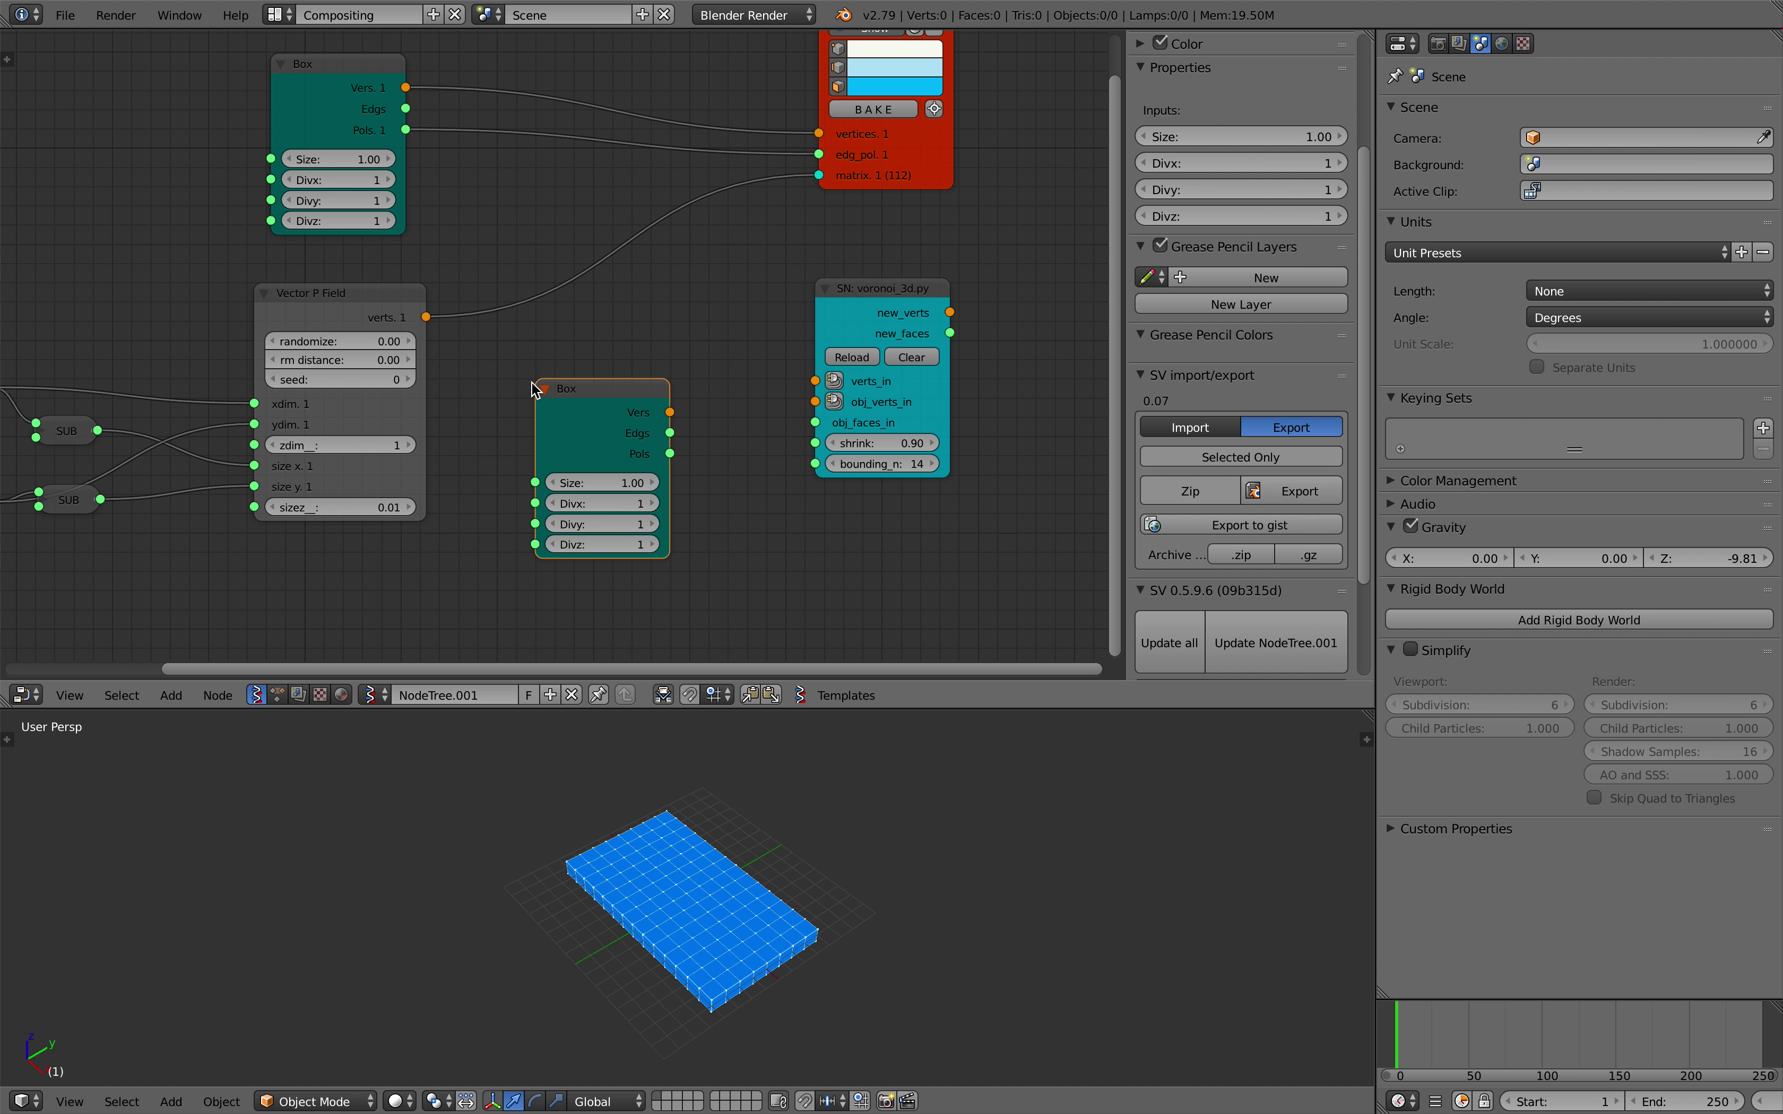
pyautogui.moveTo(670, 413); pyautogui.dragTo(816, 402)
pyautogui.moveTo(670, 453); pyautogui.dragTo(815, 422)
pyautogui.moveTo(621, 407); pyautogui.dragTo(586, 431)
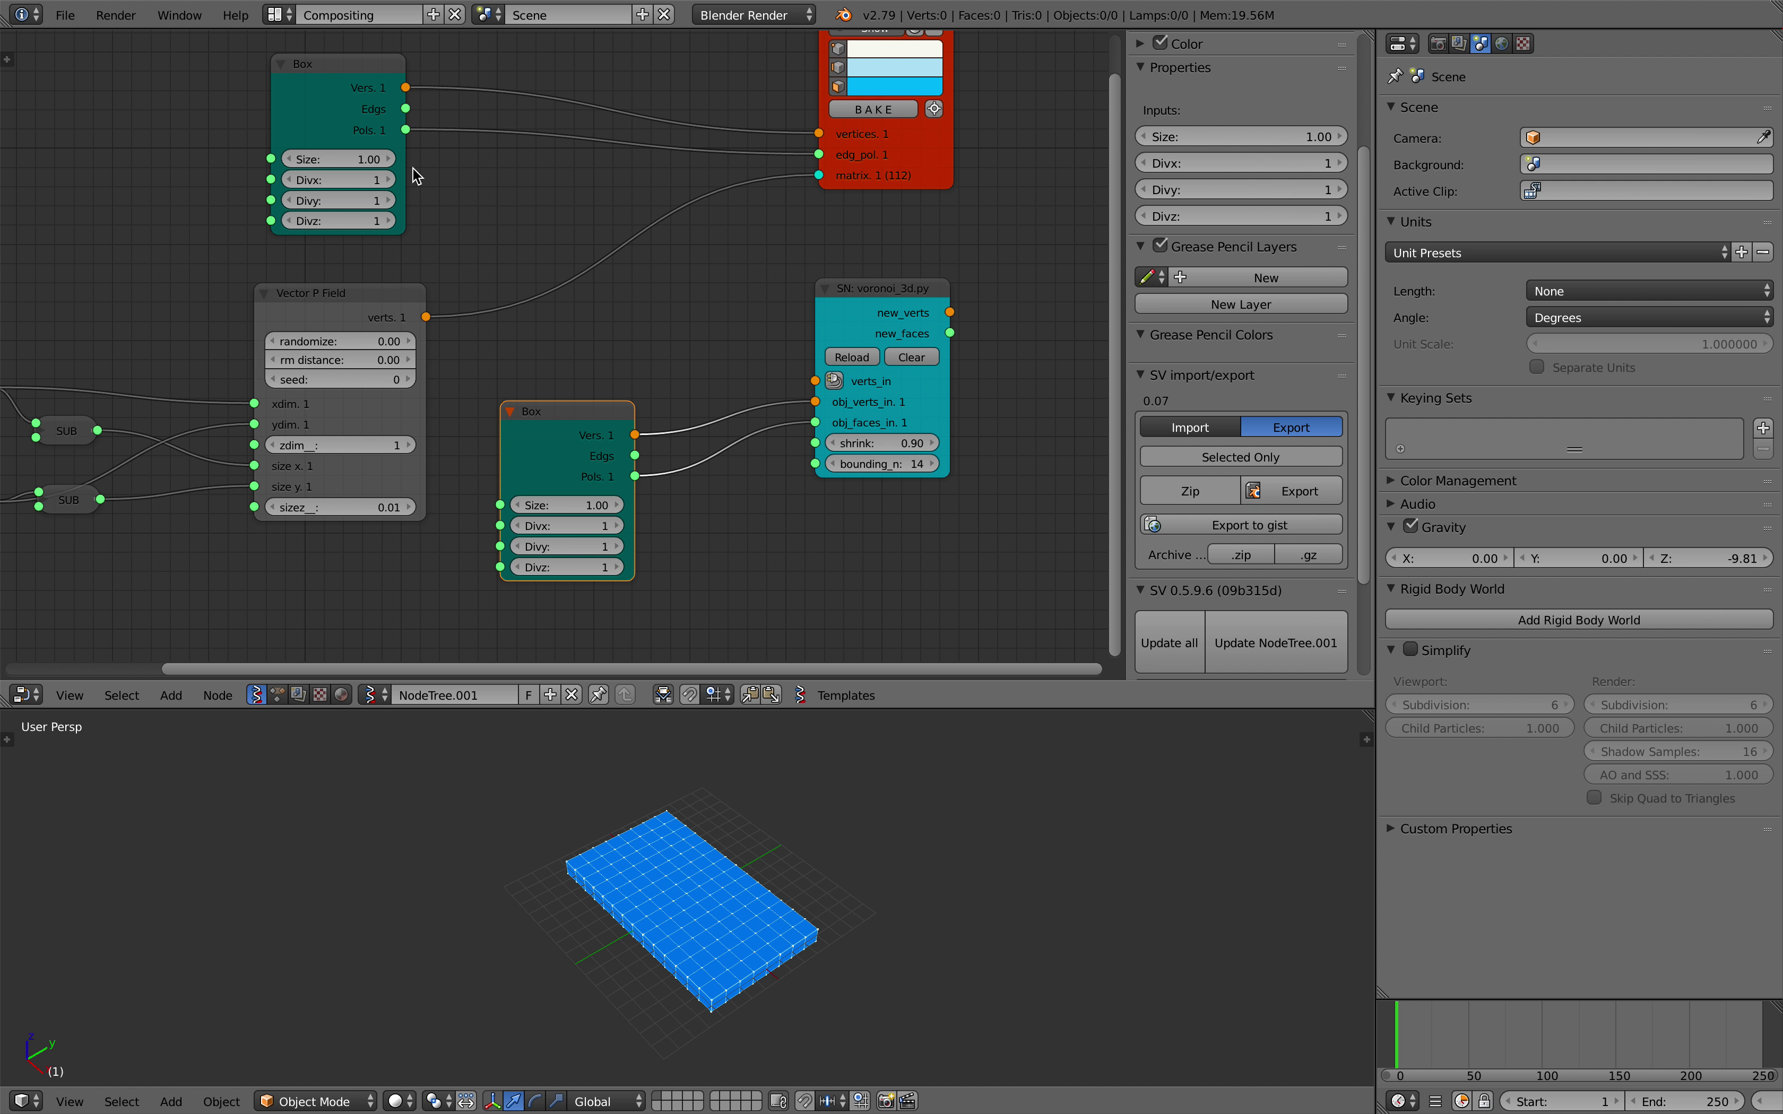
# - Link Vector P Field's verts to verts_in of the voronoi_3d.py node and hide the original Viewer Draw's output
pyautogui.moveTo(429, 326); pyautogui.dragTo(815, 381)
pyautogui.moveTo(711, 264); pyautogui.dragTo(672, 287, button='middle')
pyautogui.click(818, 51)
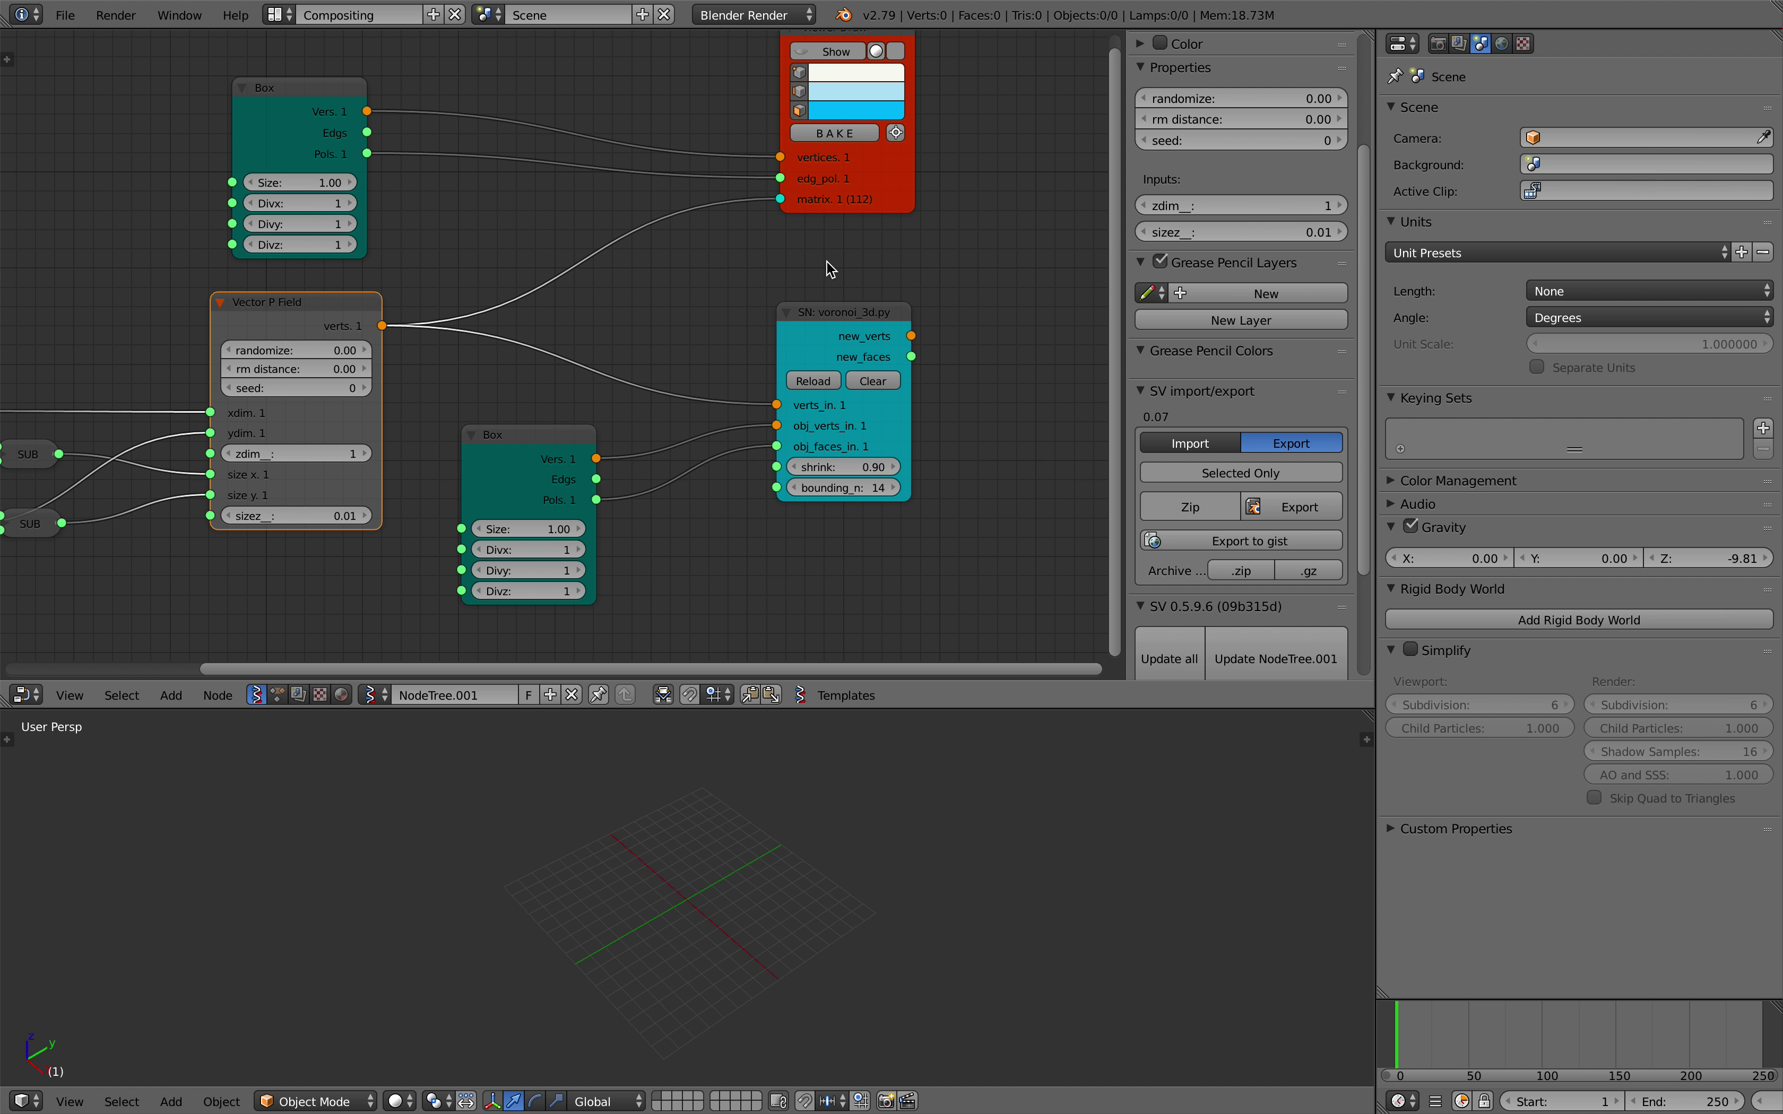
# - Attach a new Viewer Draw to the voronoi_3d.py node, fed by new_verts and new_faces
pyautogui.rightClick(837, 314)
pyautogui.click(834, 316)
pyautogui.moveTo(872, 378); pyautogui.dragTo(676, 365, button='middle')
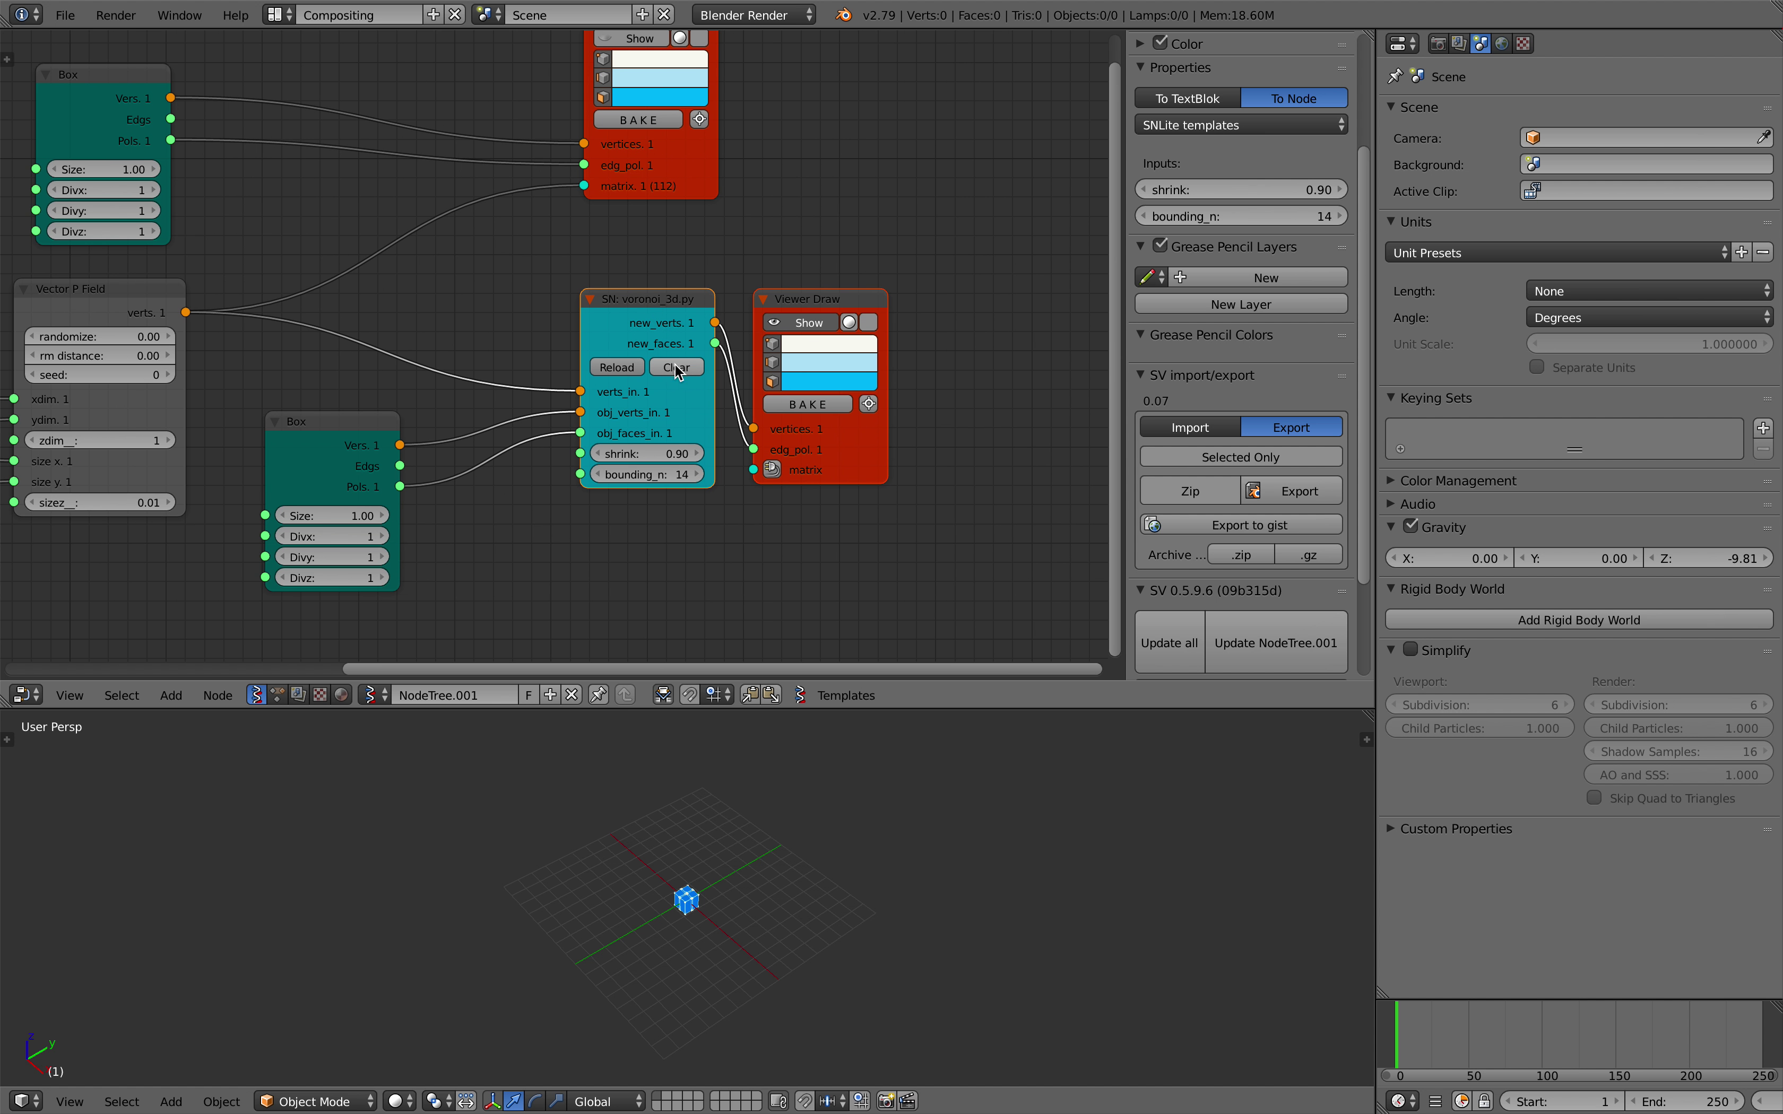
pyautogui.scroll(3, 675, 365)
pyautogui.scroll(9, 864, 802)
# - Save over array_voxel_manyways_005.blend with the Voronoi branch in place
pyautogui.hotkey('ctrl', 's')
pyautogui.click(857, 809)
pyautogui.scroll(-2, 839, 403)
pyautogui.moveTo(671, 510); pyautogui.dragTo(703, 445, button='middle')
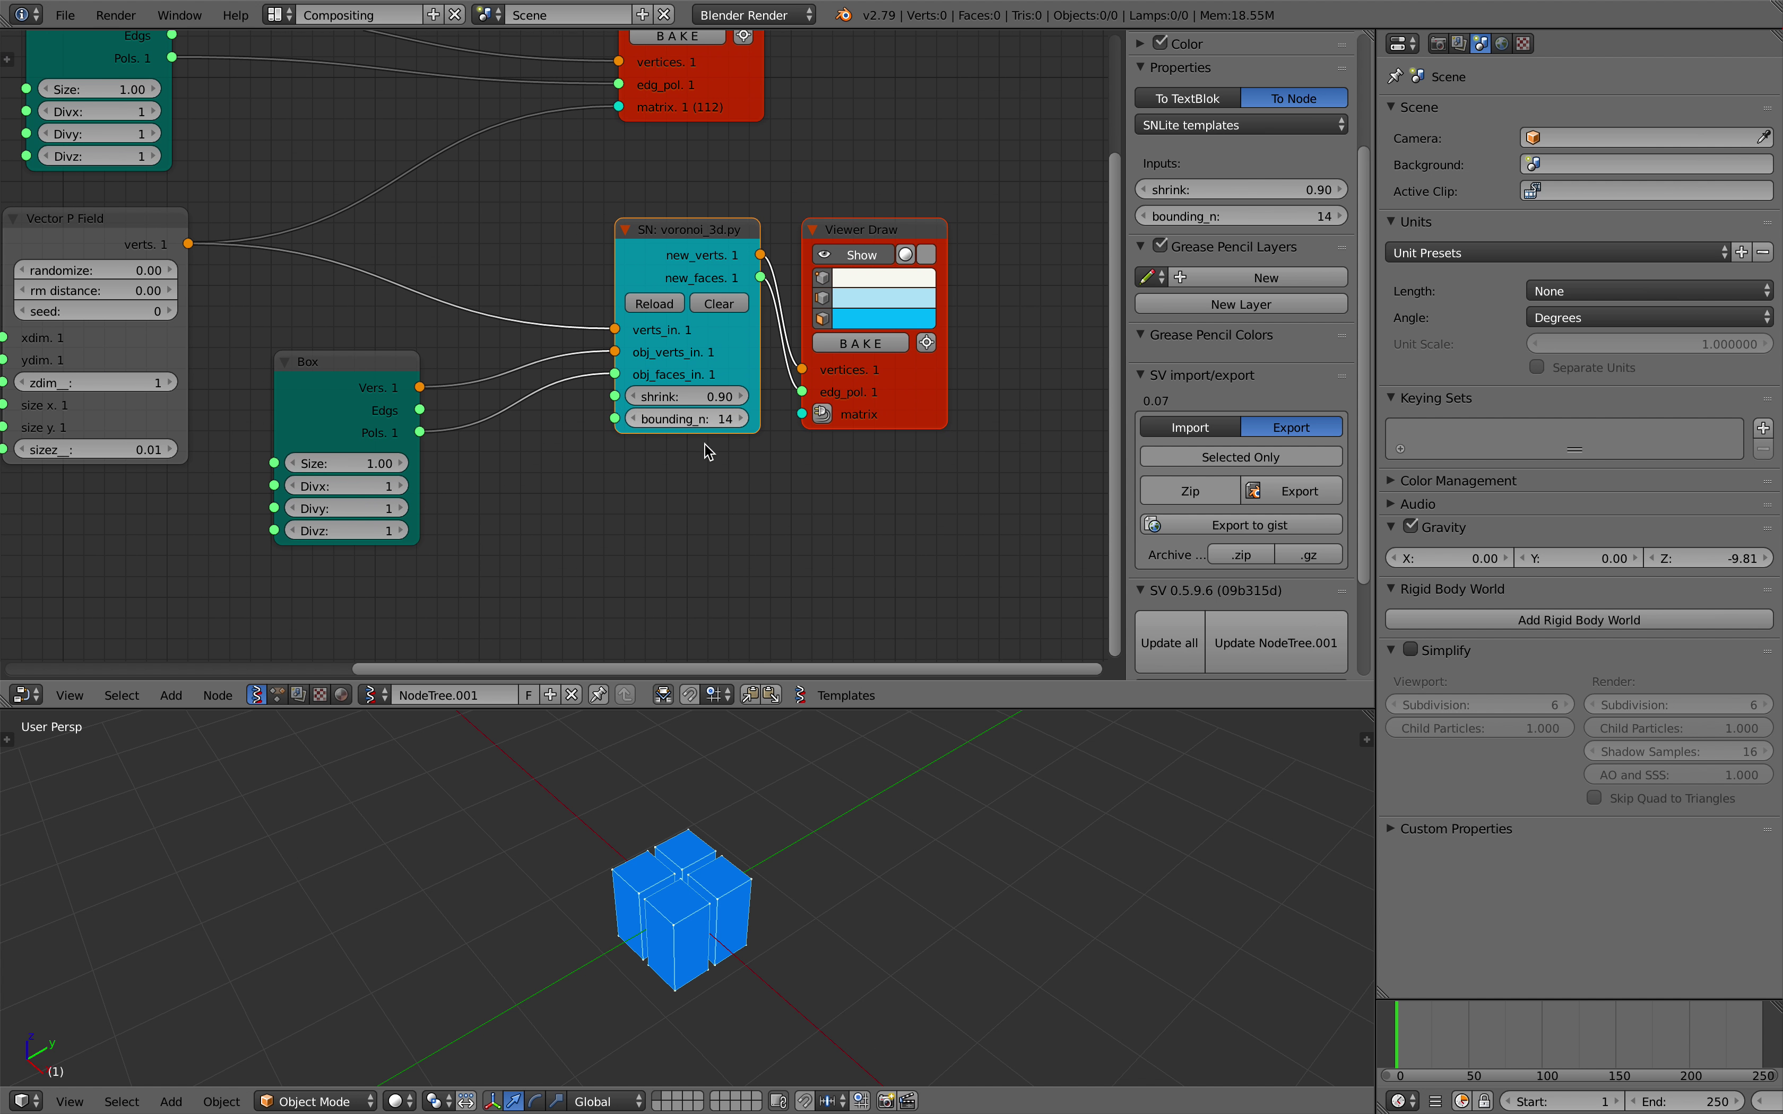
pyautogui.moveTo(757, 600); pyautogui.dragTo(770, 592, button='middle')
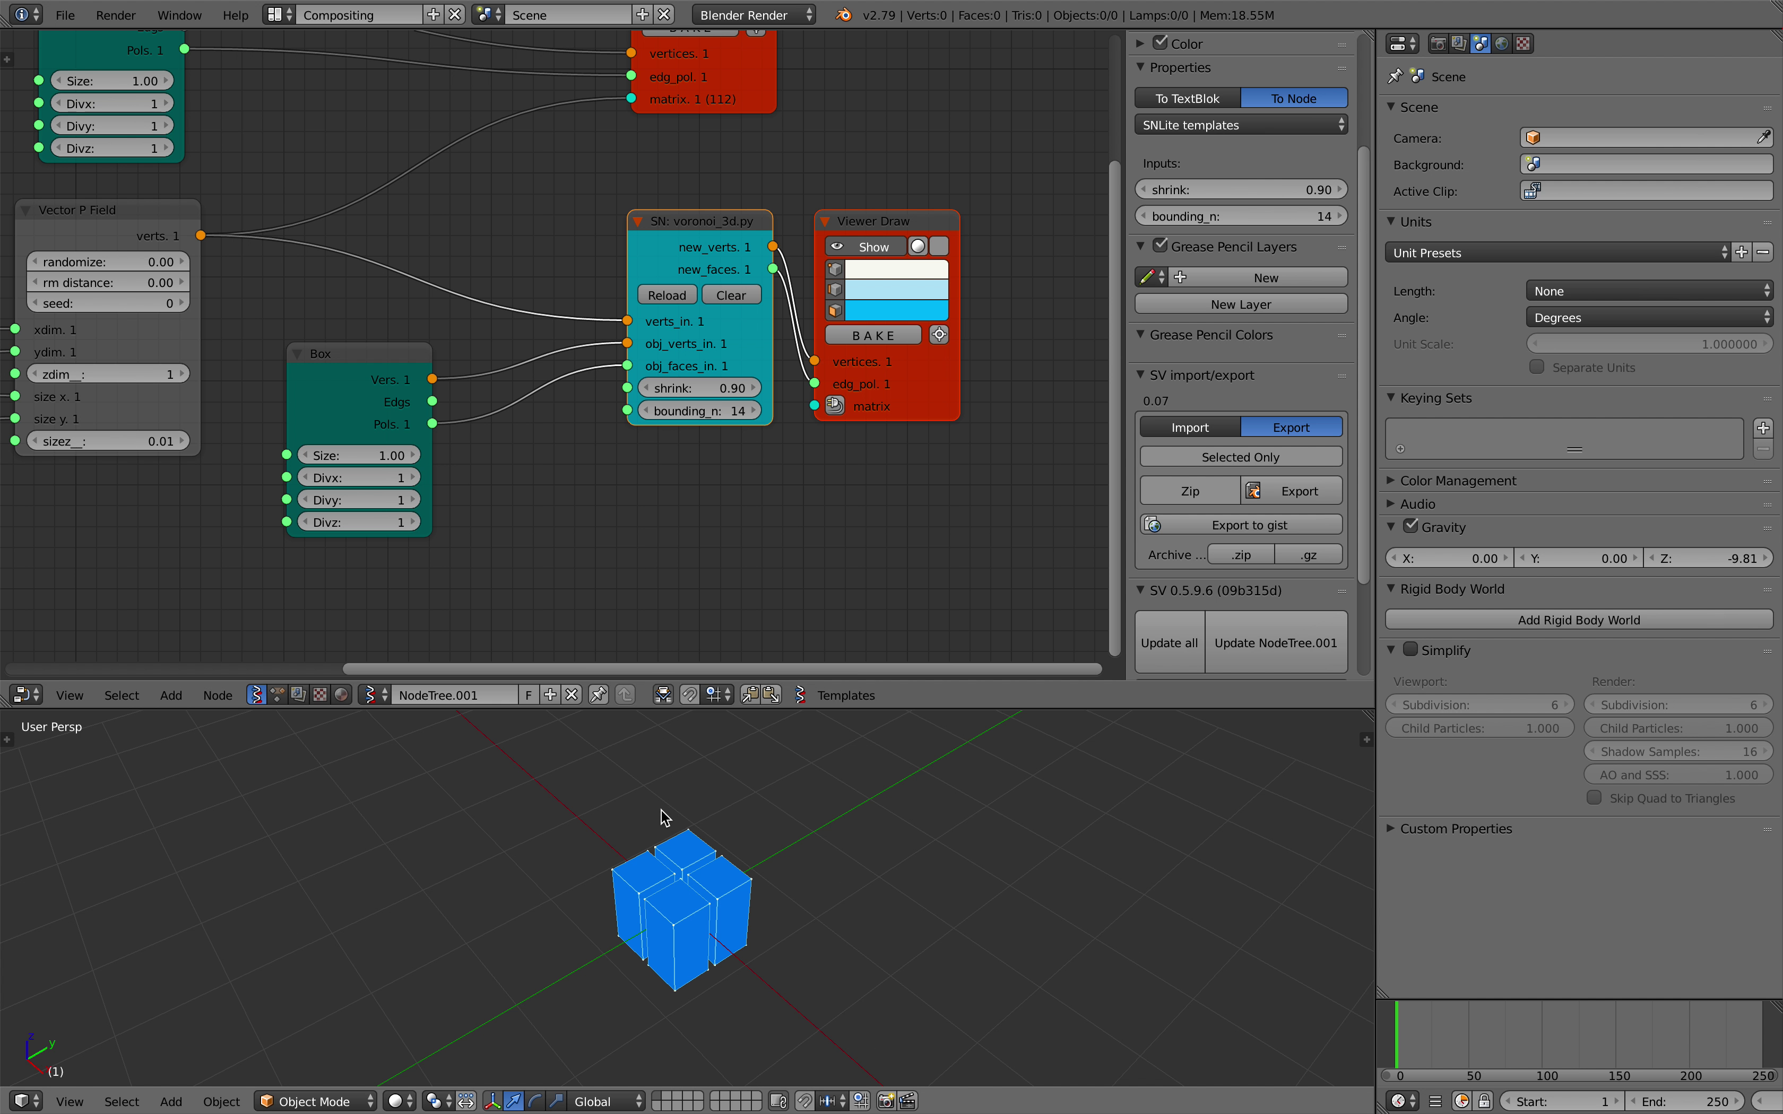
pyautogui.scroll(-3, 664, 817)
pyautogui.hotkey('ctrl', 's')
pyautogui.click(676, 832)
pyautogui.scroll(1, 823, 489)
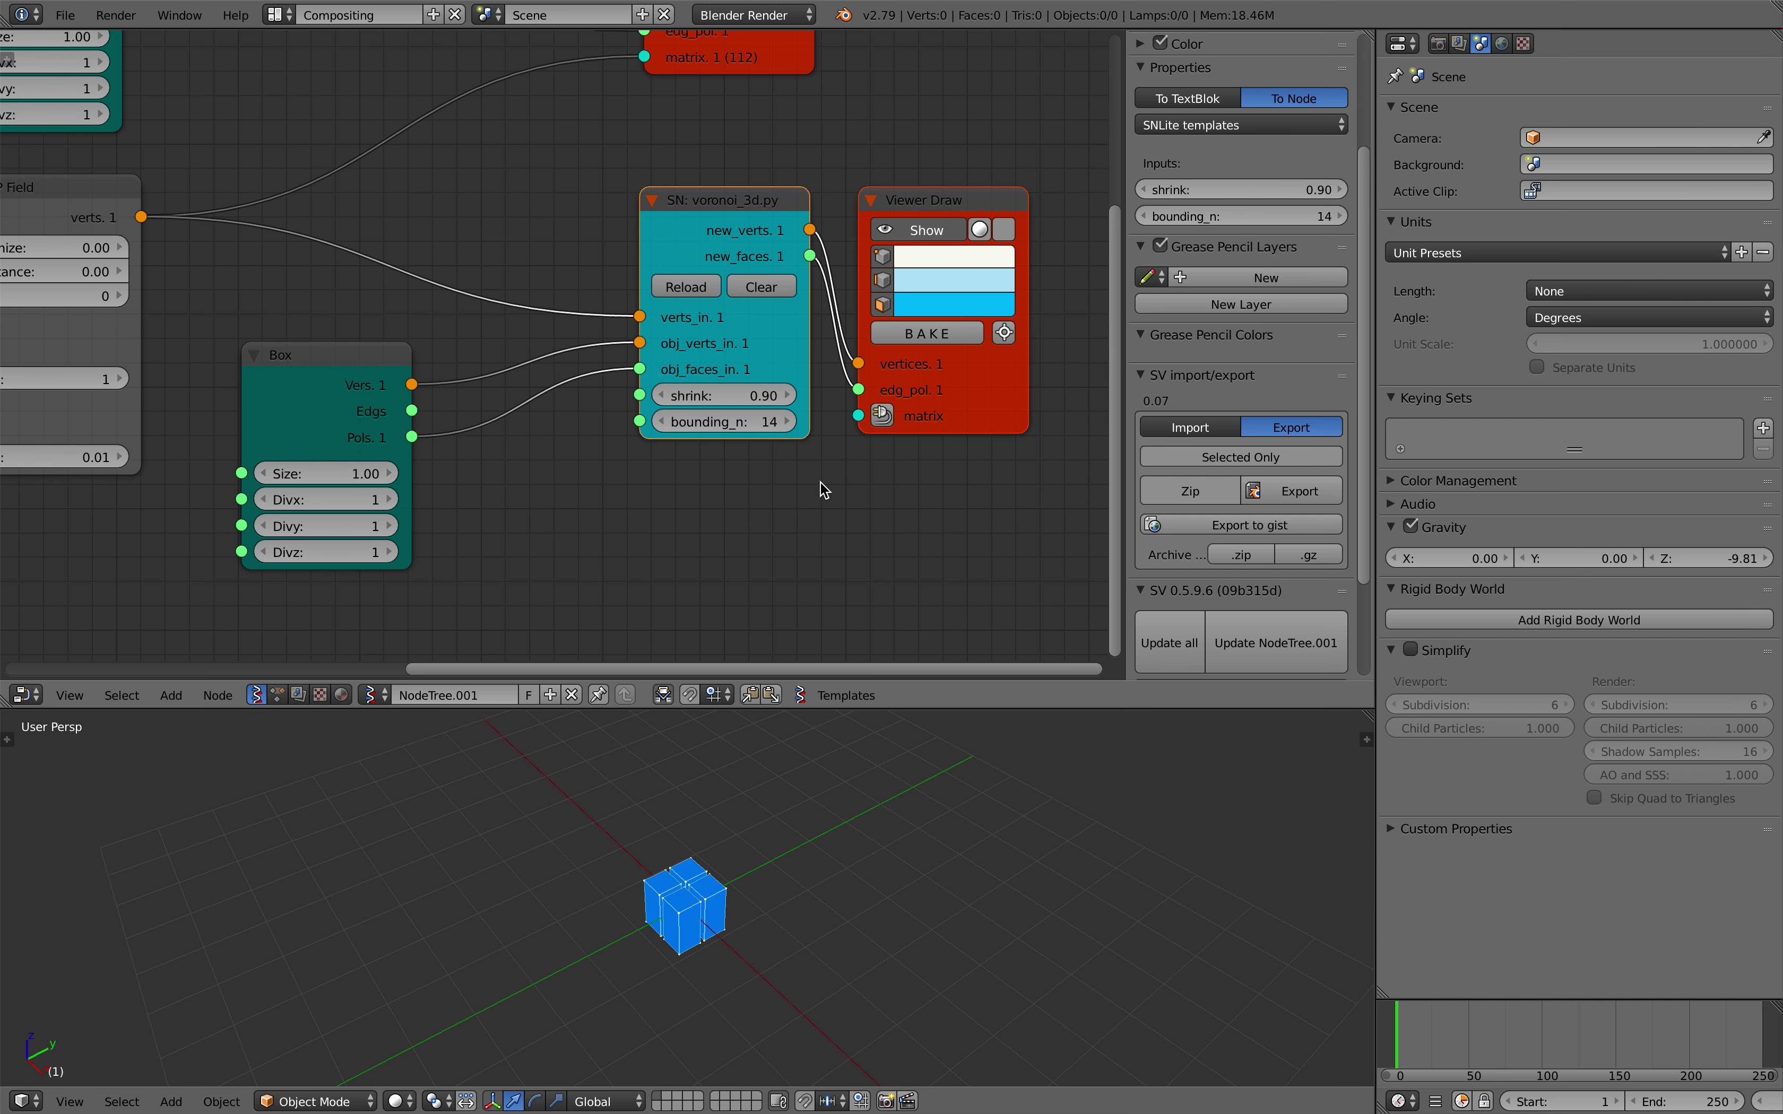
# - Change the face colour of the Voronoi branch's Viewer Draw to light violet
pyautogui.click(933, 301)
pyautogui.moveTo(976, 372); pyautogui.dragTo(934, 416)
pyautogui.click(718, 423)
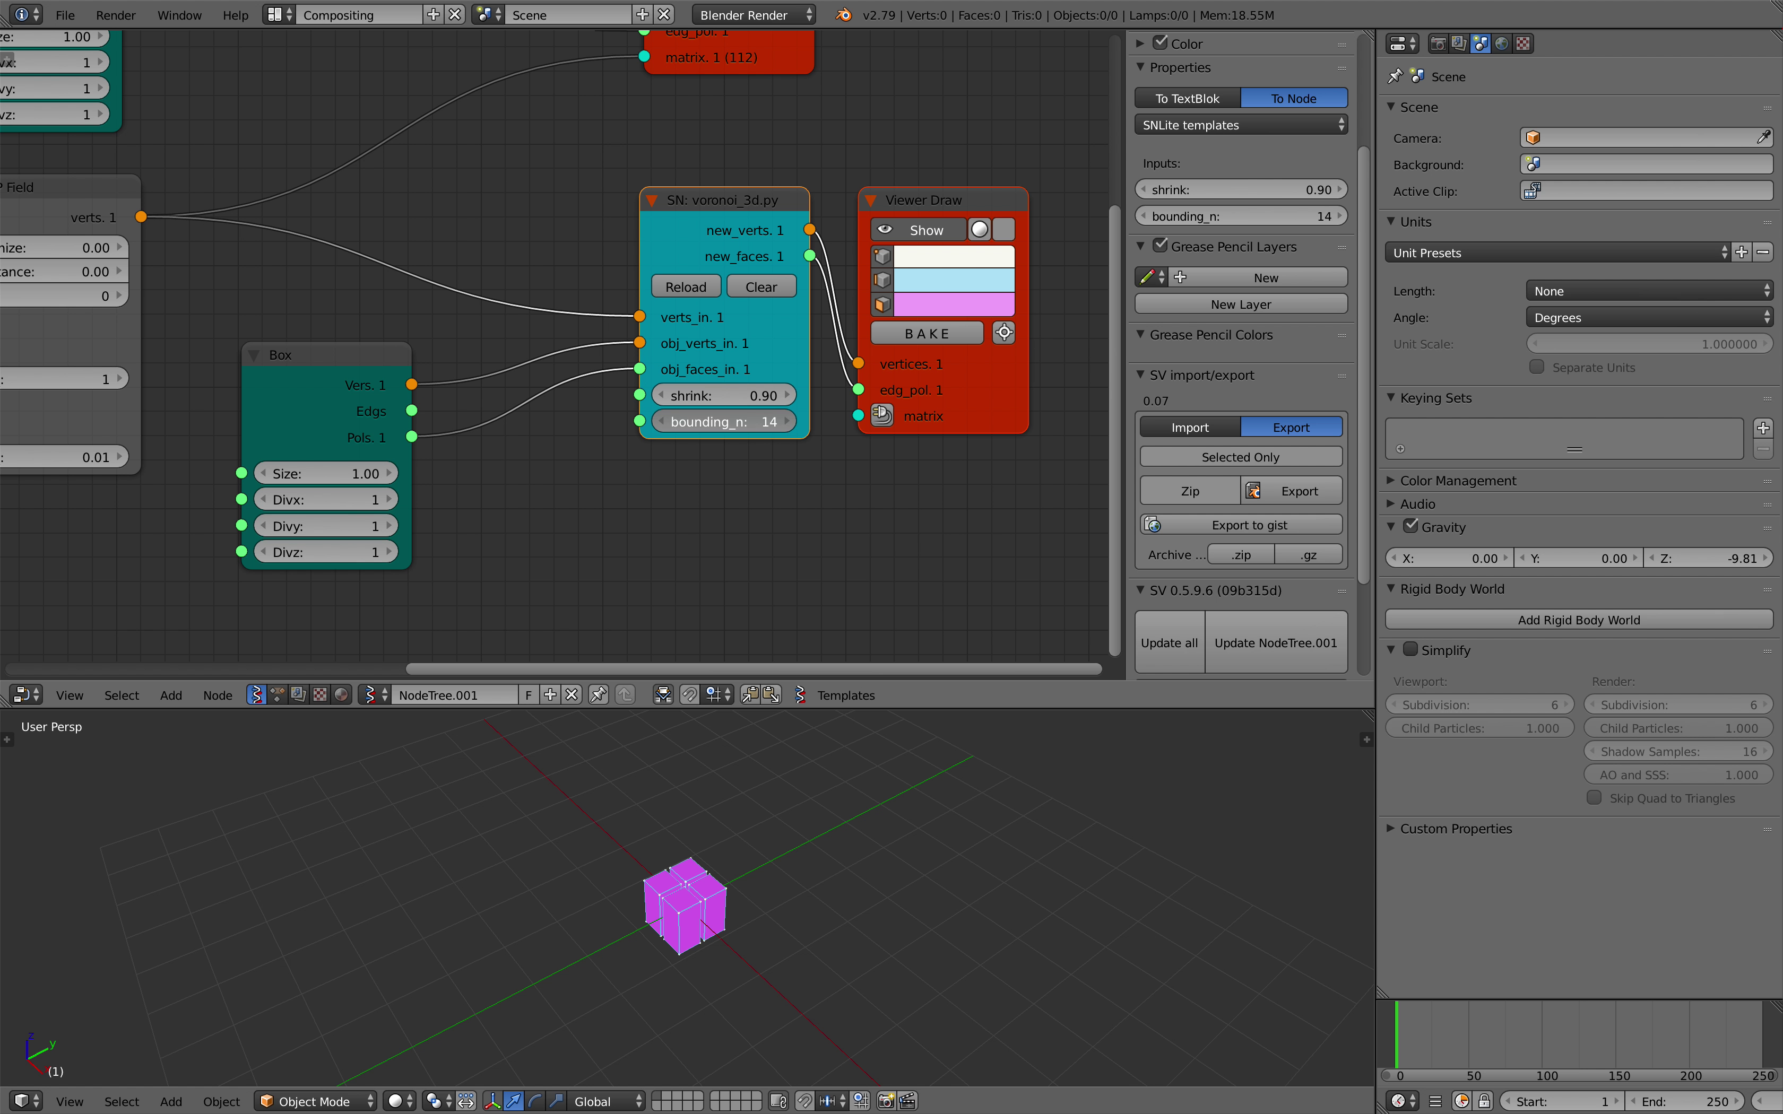
pyautogui.click(677, 563)
pyautogui.moveTo(677, 563); pyautogui.dragTo(677, 571, button='middle')
pyautogui.moveTo(720, 773); pyautogui.dragTo(720, 787, button='middle')
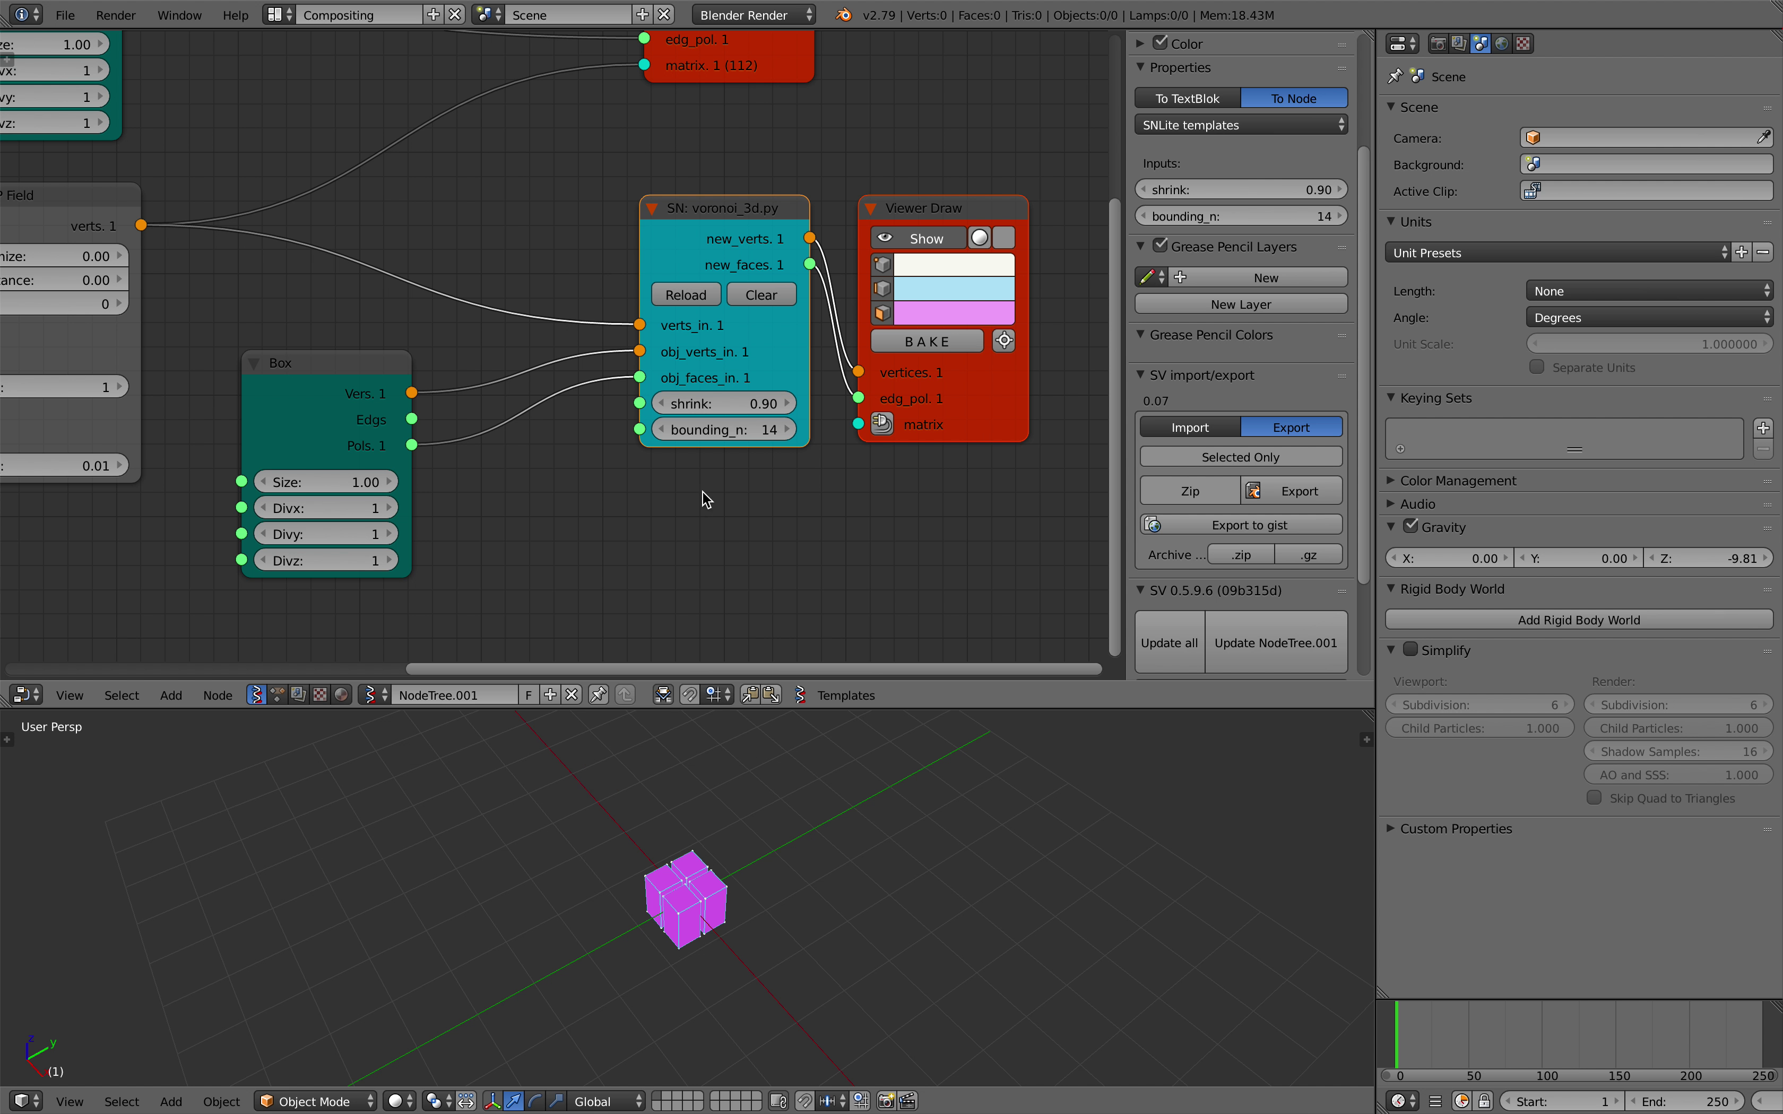
# - Set shrink on the voronoi_3d.py node to 1 after trying 0.66, and save the file
pyautogui.moveTo(730, 412); pyautogui.dragTo(706, 411)
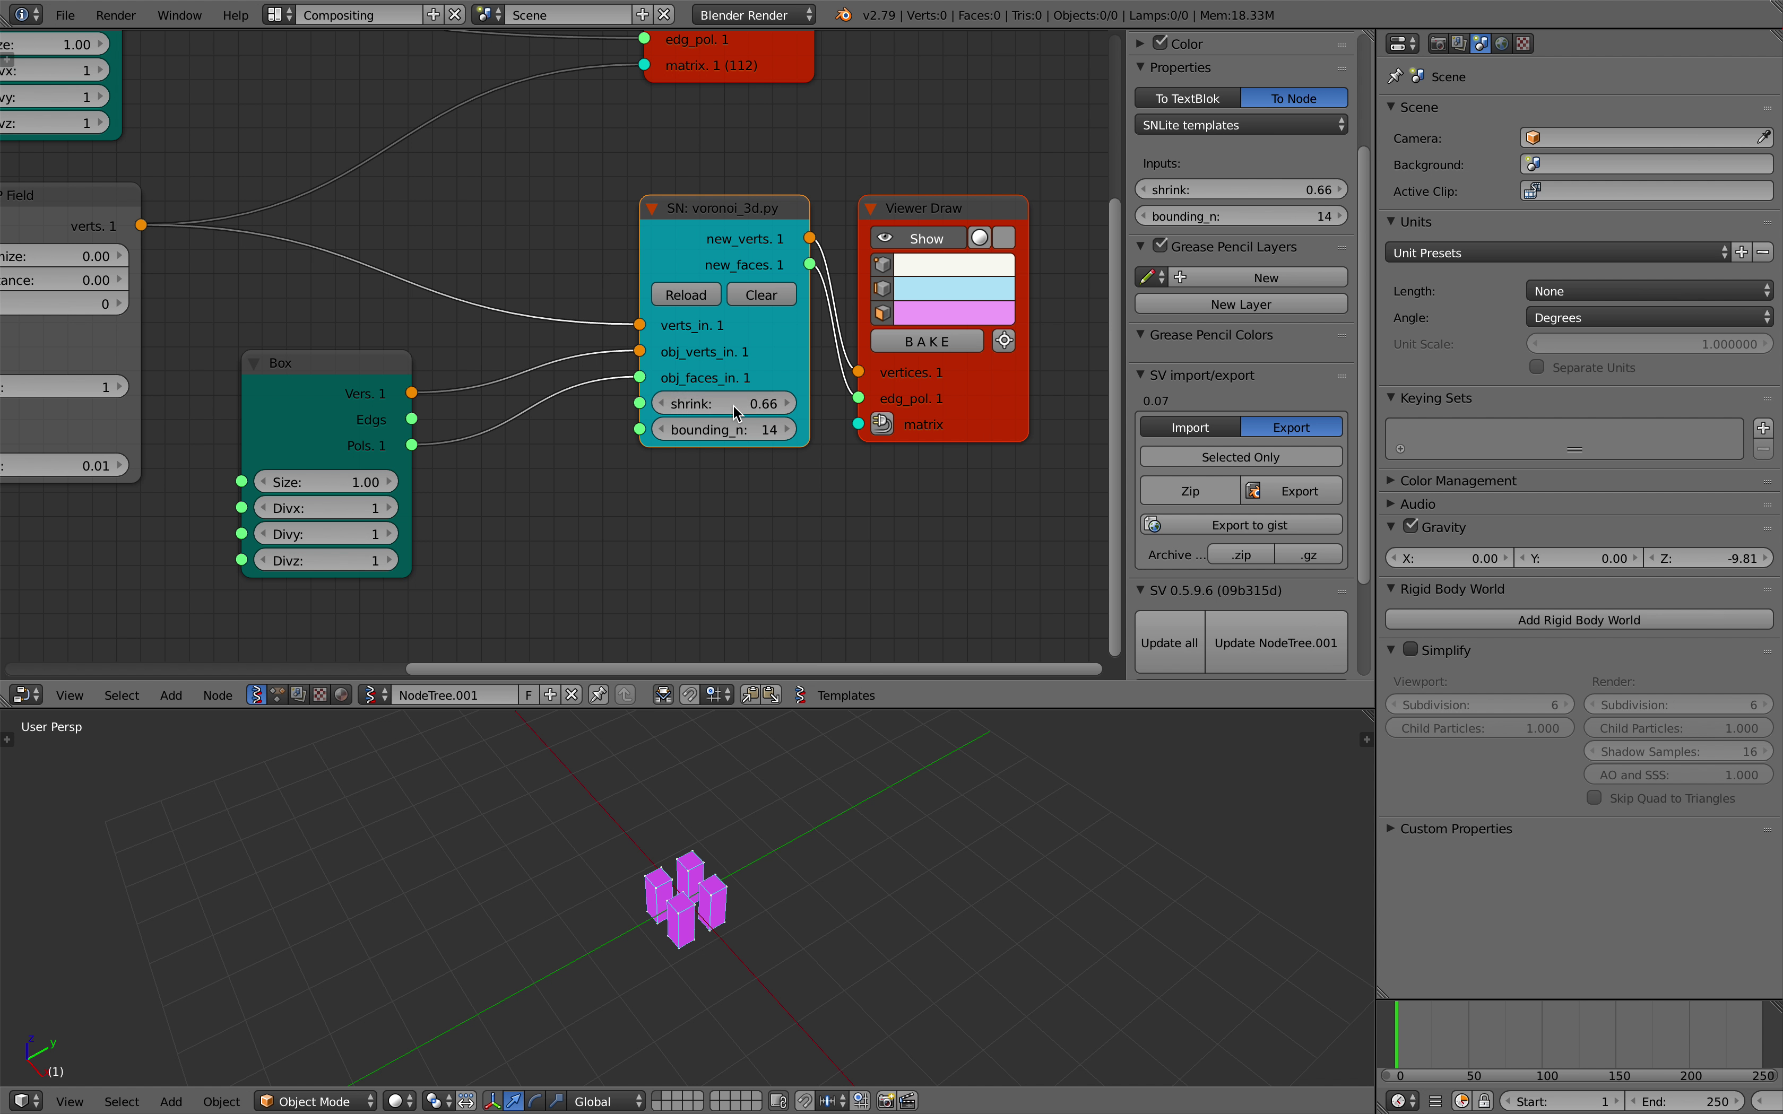
pyautogui.click(722, 403)
pyautogui.write('1')
pyautogui.press('Return')
pyautogui.hotkey('ctrl', 's')
pyautogui.click(756, 517)
# - Try larger sizes for the Box node feeding the Voronoi script, starting with 6.76
pyautogui.moveTo(344, 479); pyautogui.dragTo(556, 479)
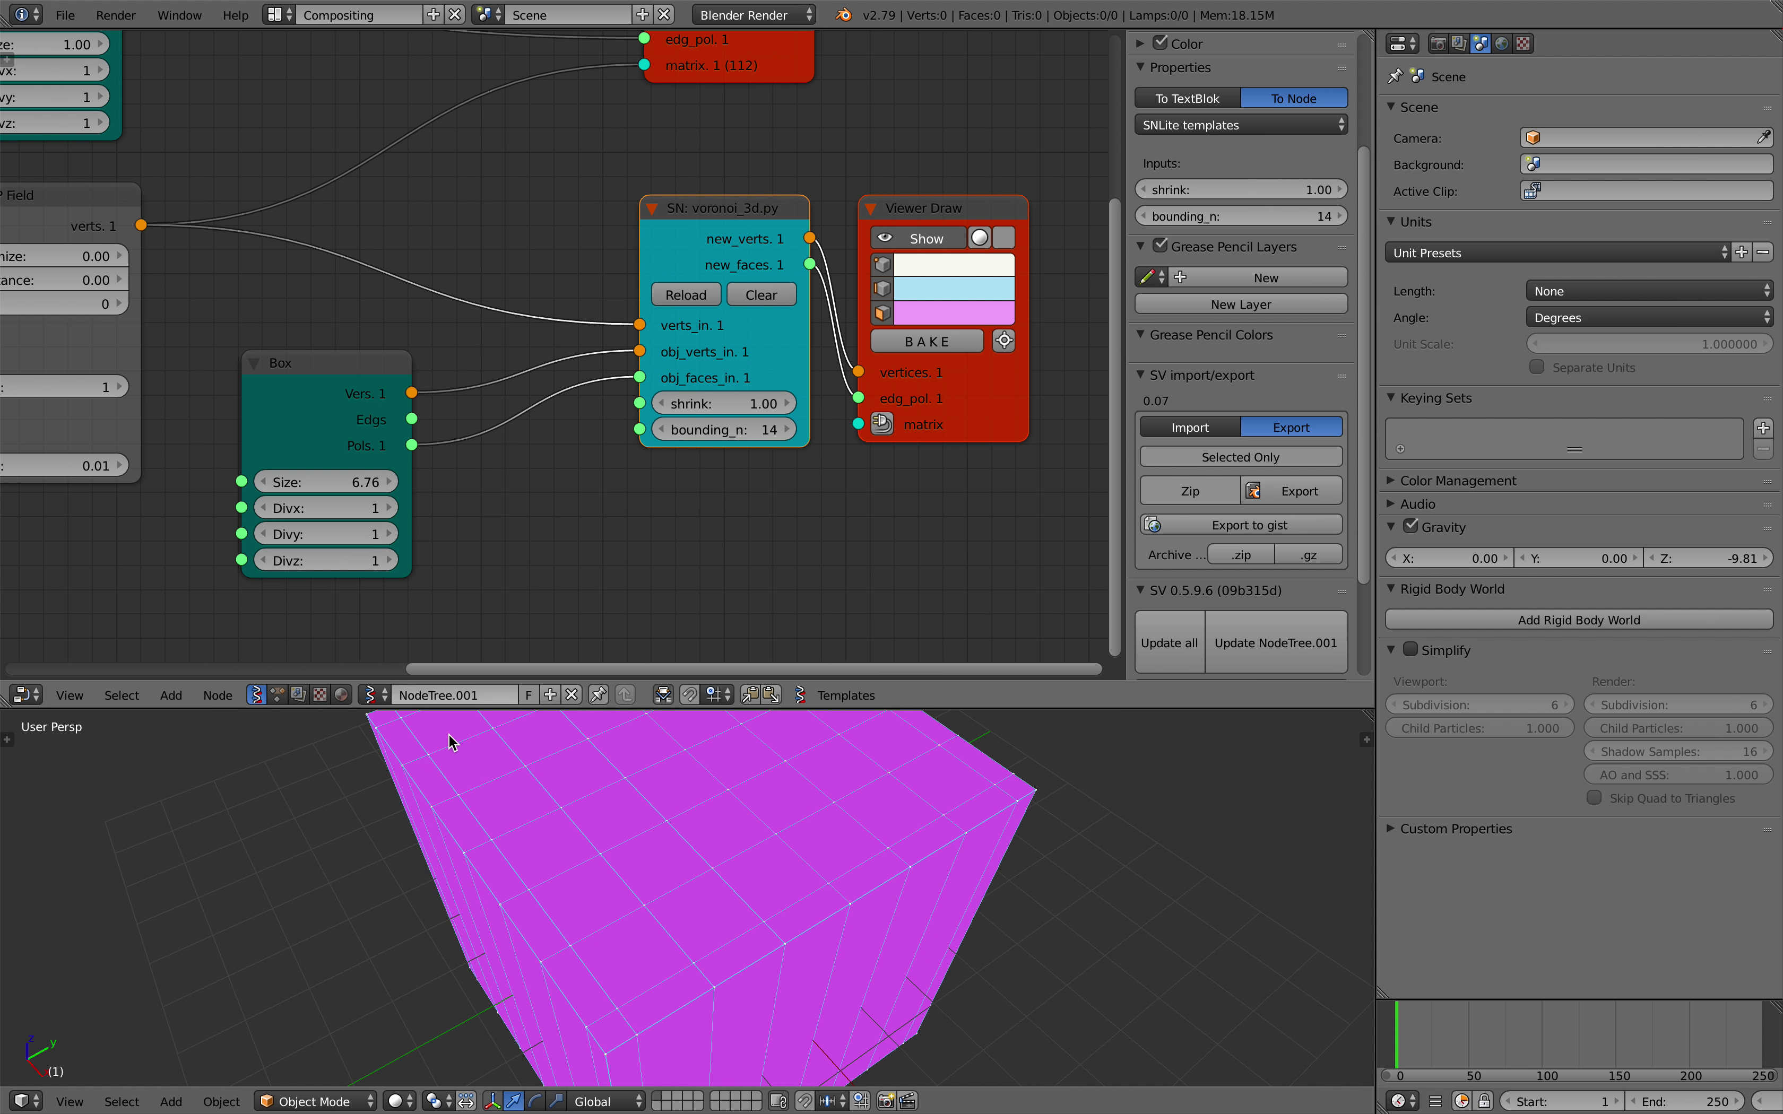
pyautogui.scroll(-6, 451, 739)
pyautogui.moveTo(368, 482); pyautogui.dragTo(567, 482)
pyautogui.moveTo(326, 482); pyautogui.dragTo(357, 482)
pyautogui.moveTo(744, 892); pyautogui.dragTo(689, 888, button='middle')
# - Lower the voronoi_3d.py shrink to 0.78 and set the Size of its Box node to 12
pyautogui.moveTo(725, 404); pyautogui.dragTo(704, 403)
pyautogui.moveTo(814, 829); pyautogui.dragTo(844, 893, button='middle')
pyautogui.moveTo(339, 488)
pyautogui.mouseDown()
pyautogui.moveTo(372, 487)
pyautogui.moveTo(326, 487)
pyautogui.mouseUp()
pyautogui.moveTo(515, 884); pyautogui.dragTo(482, 822, button='middle')
pyautogui.click(326, 483)
pyautogui.write('12')
pyautogui.press('Return')
# - Insert a Matrix Apply (verts) node between the Box's Vers output and the Voronoi node's obj_verts_in
pyautogui.moveTo(332, 413); pyautogui.dragTo(296, 438)
pyautogui.moveTo(484, 404); pyautogui.dragTo(555, 373, button='middle')
pyautogui.hotkey('alt', 'space')
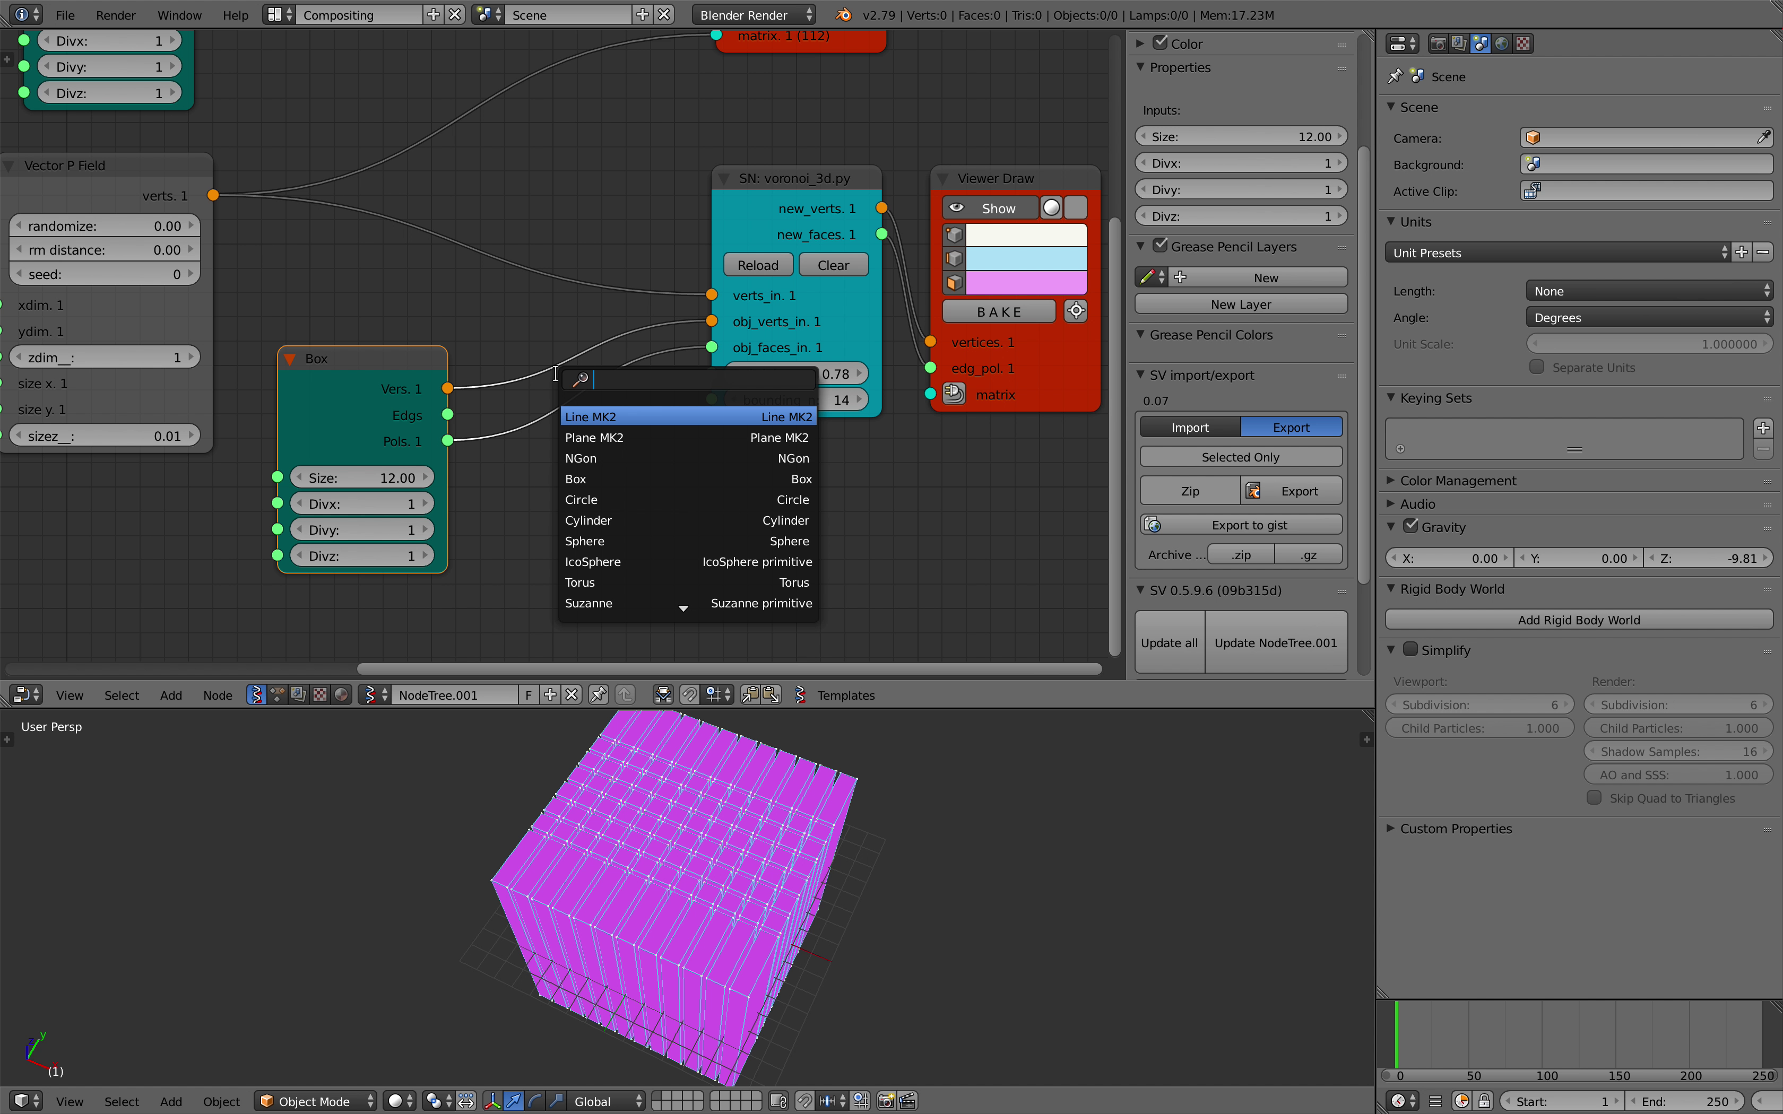
pyautogui.write('appl')
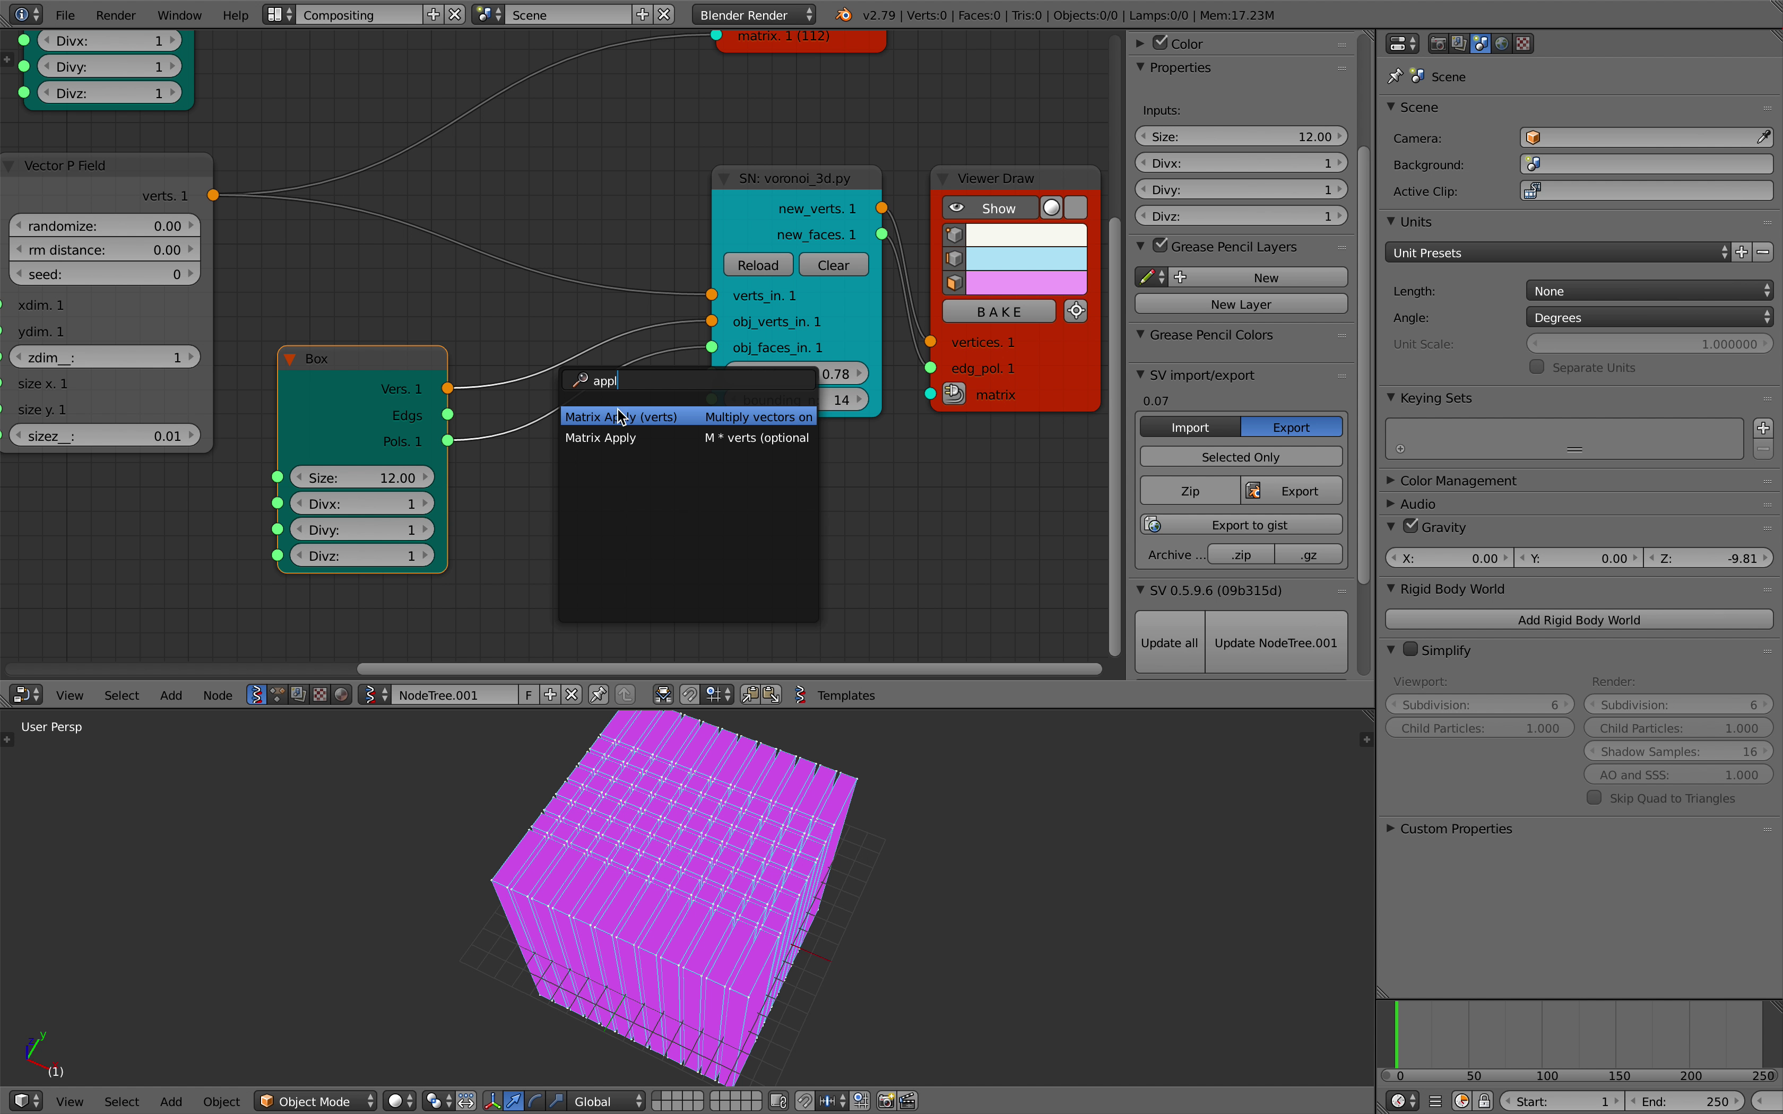
pyautogui.press('Return')
pyautogui.click(545, 326)
# - Add a Matrix in node linked to the Matrixes input of Matrix Apply, and expand its scale values
pyautogui.click(569, 418)
pyautogui.moveTo(416, 392); pyautogui.dragTo(678, 554)
pyautogui.click(525, 580)
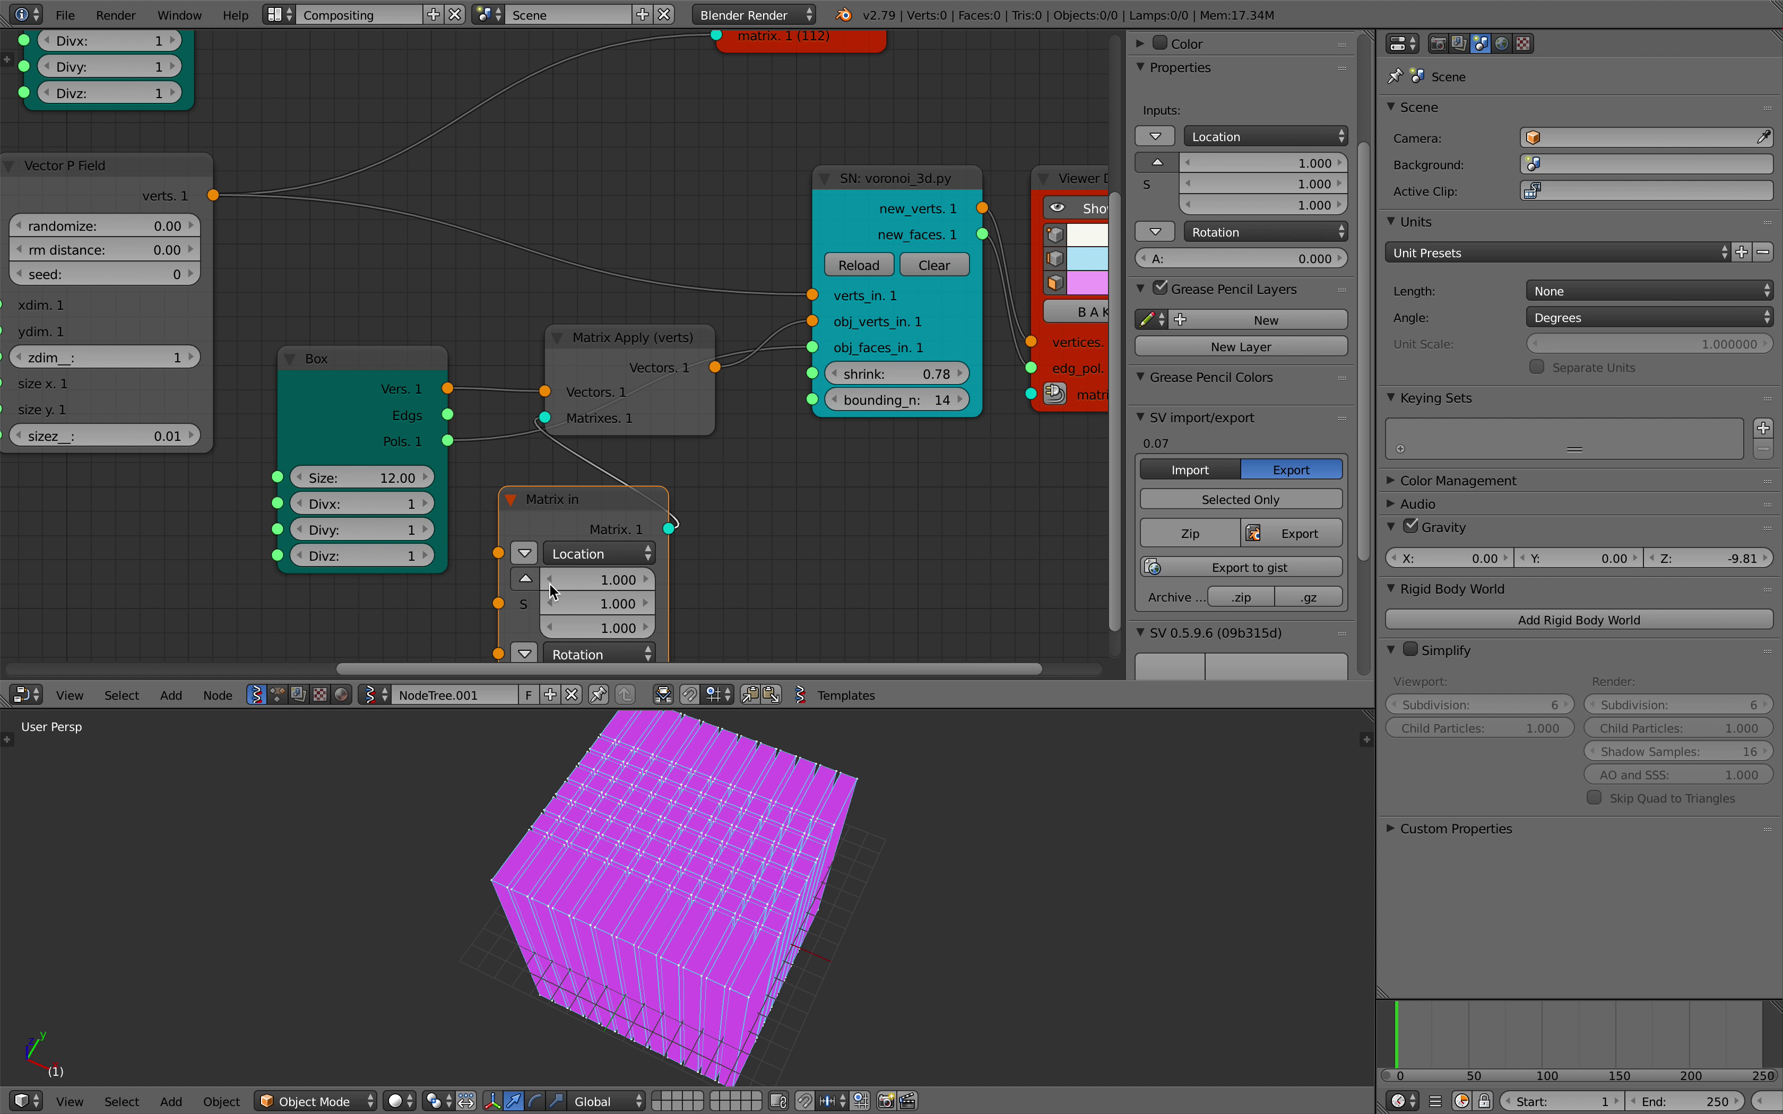
# - Try Z scales of 0.19, 0 and 0.5 in the Matrix in node
pyautogui.moveTo(619, 628); pyautogui.dragTo(527, 628)
pyautogui.click(614, 628)
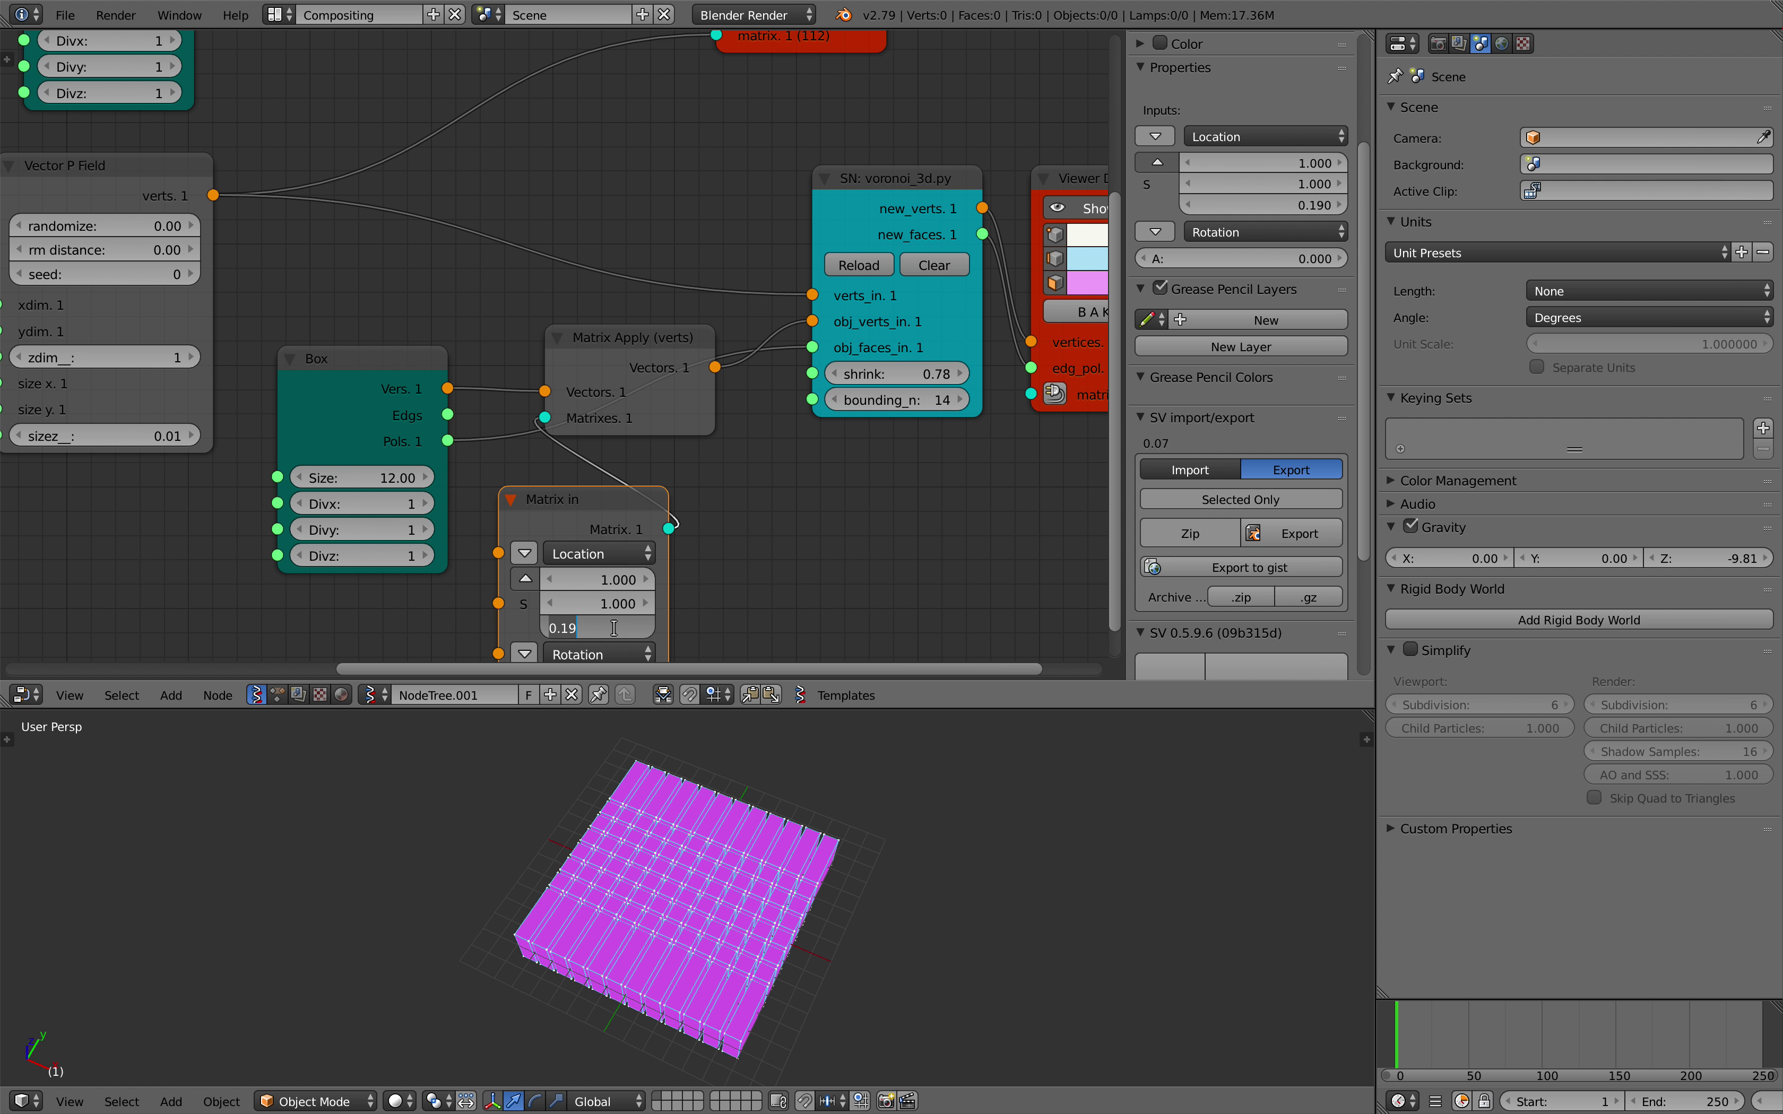
pyautogui.write('0')
pyautogui.press('Return')
pyautogui.click(614, 628)
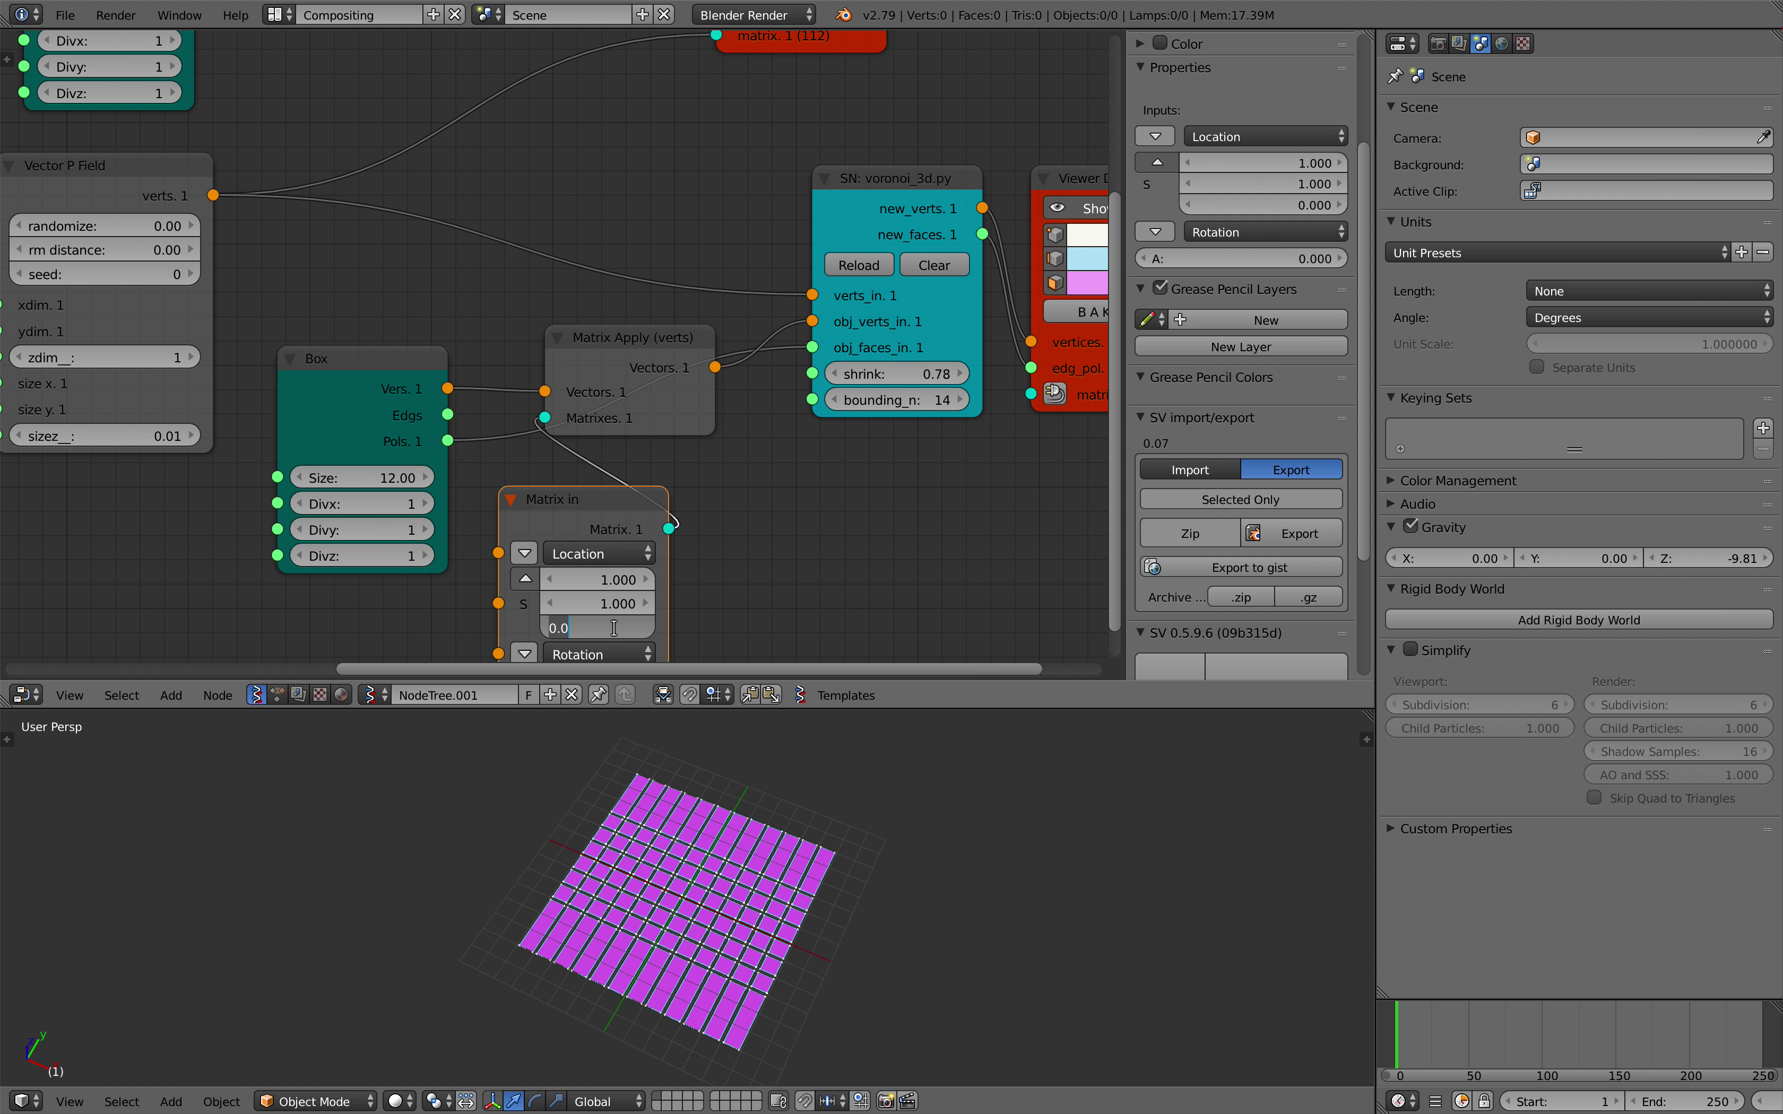
pyautogui.write('0.5')
pyautogui.press('Return')
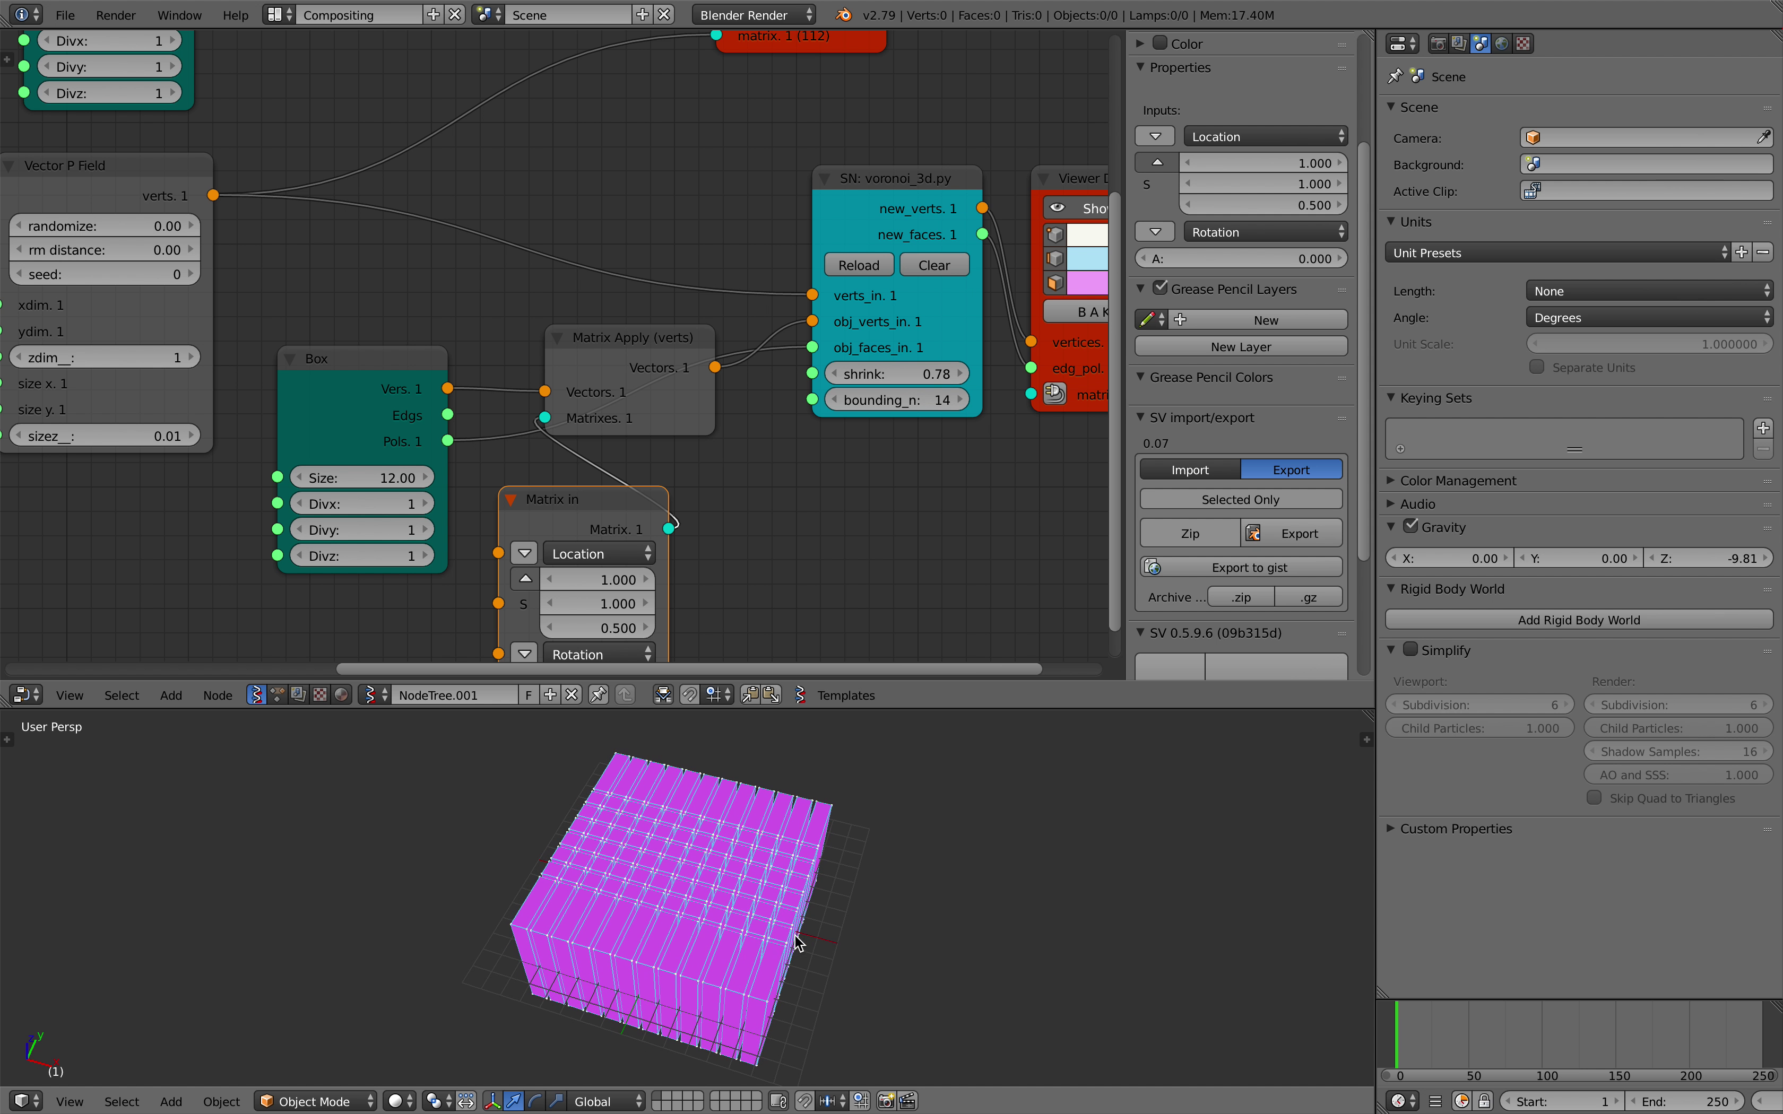
# - Try flatter Z scales of 0.2 and 0.1 in the Matrix in node and inspect the cells' thickness
pyautogui.click(614, 628)
pyautogui.write('0.2')
pyautogui.press('Return')
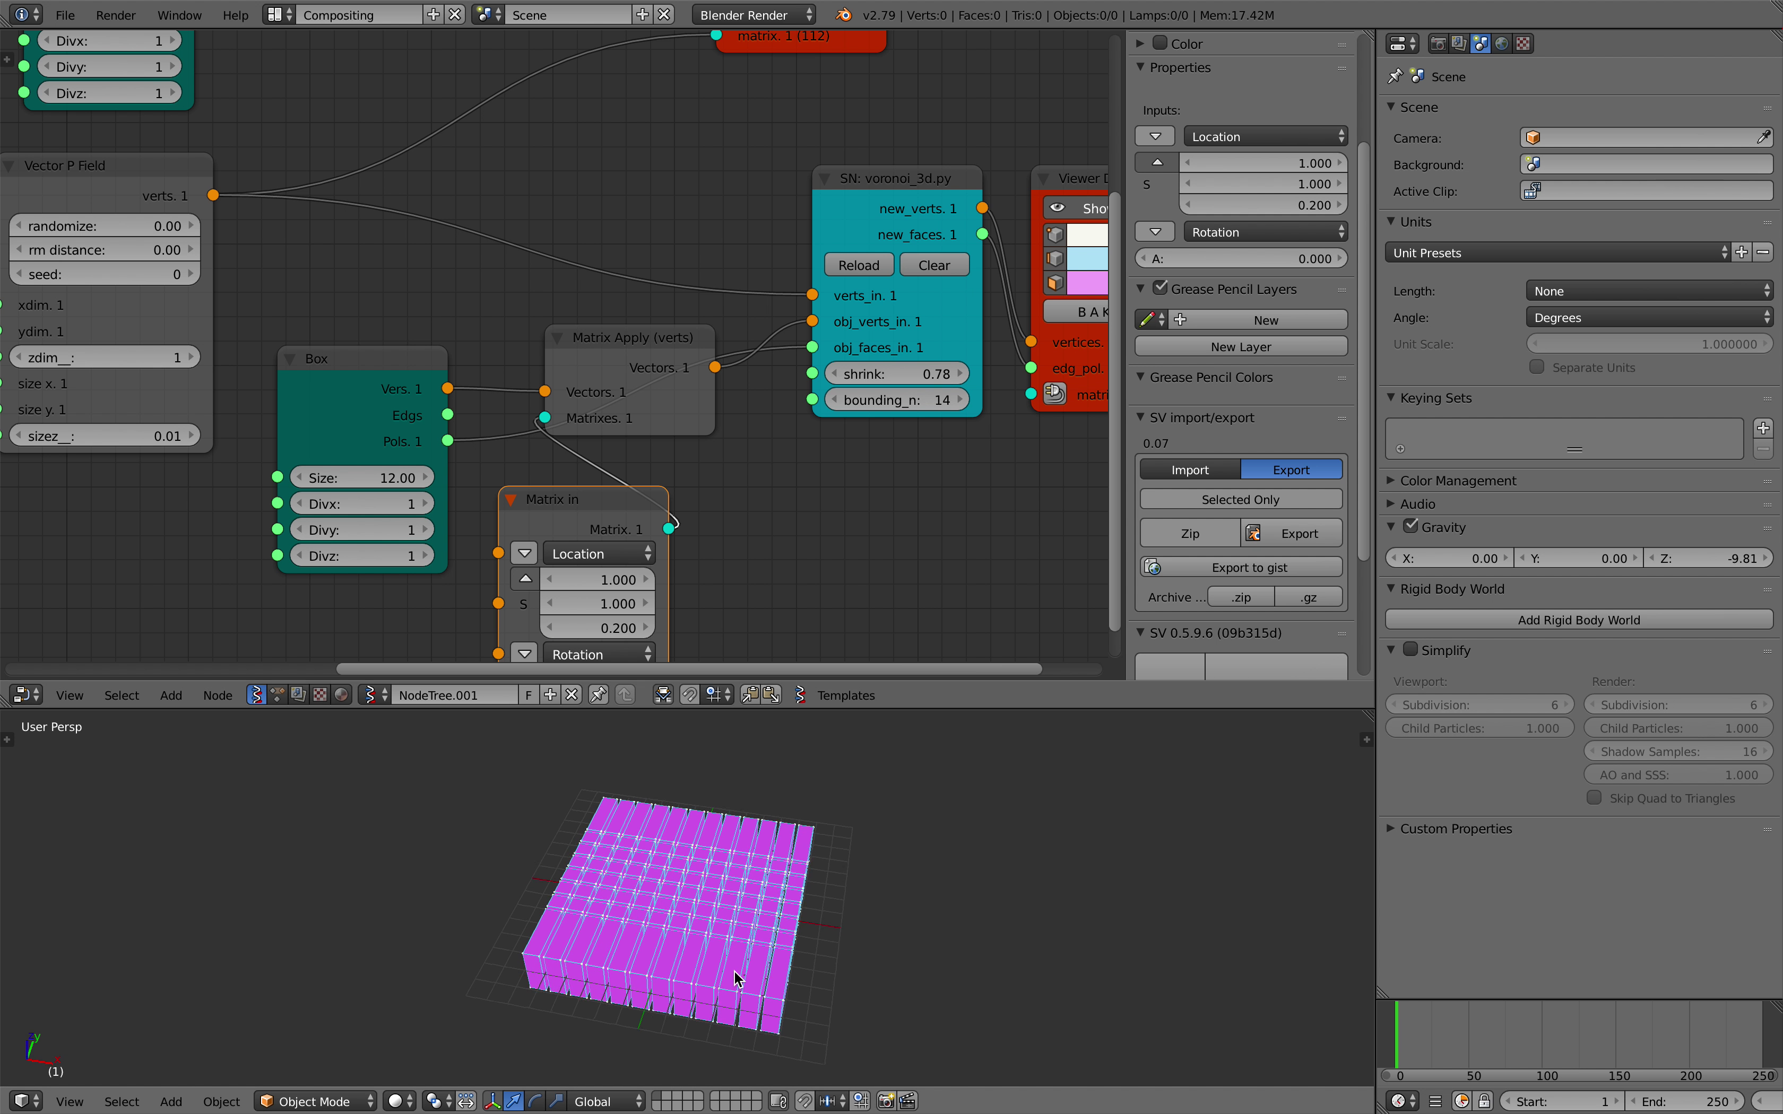
pyautogui.click(614, 627)
pyautogui.write('0.1')
pyautogui.press('Return')
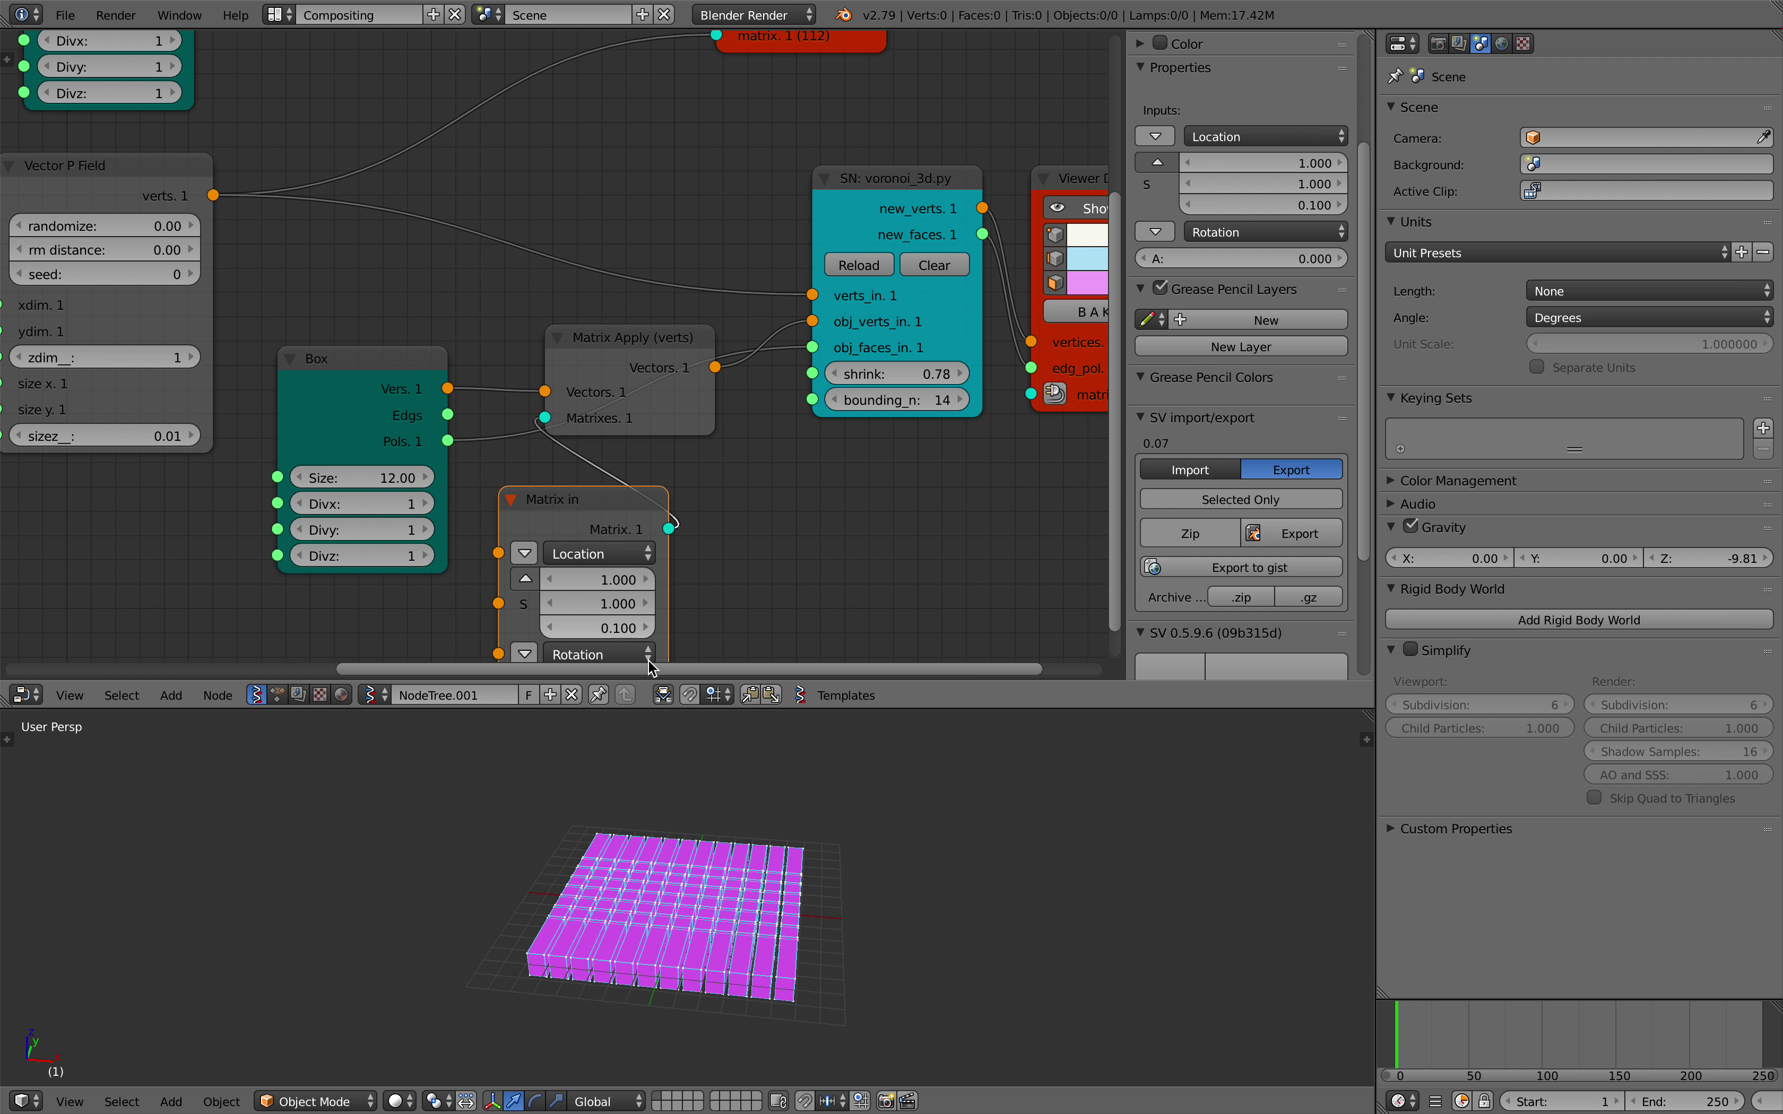
pyautogui.scroll(4, 720, 822)
pyautogui.moveTo(720, 822)
pyautogui.mouseDown(button='middle')
pyautogui.moveTo(662, 876)
pyautogui.moveTo(707, 836)
pyautogui.mouseUp(button='middle')
pyautogui.moveTo(736, 515); pyautogui.dragTo(793, 448, button='middle')
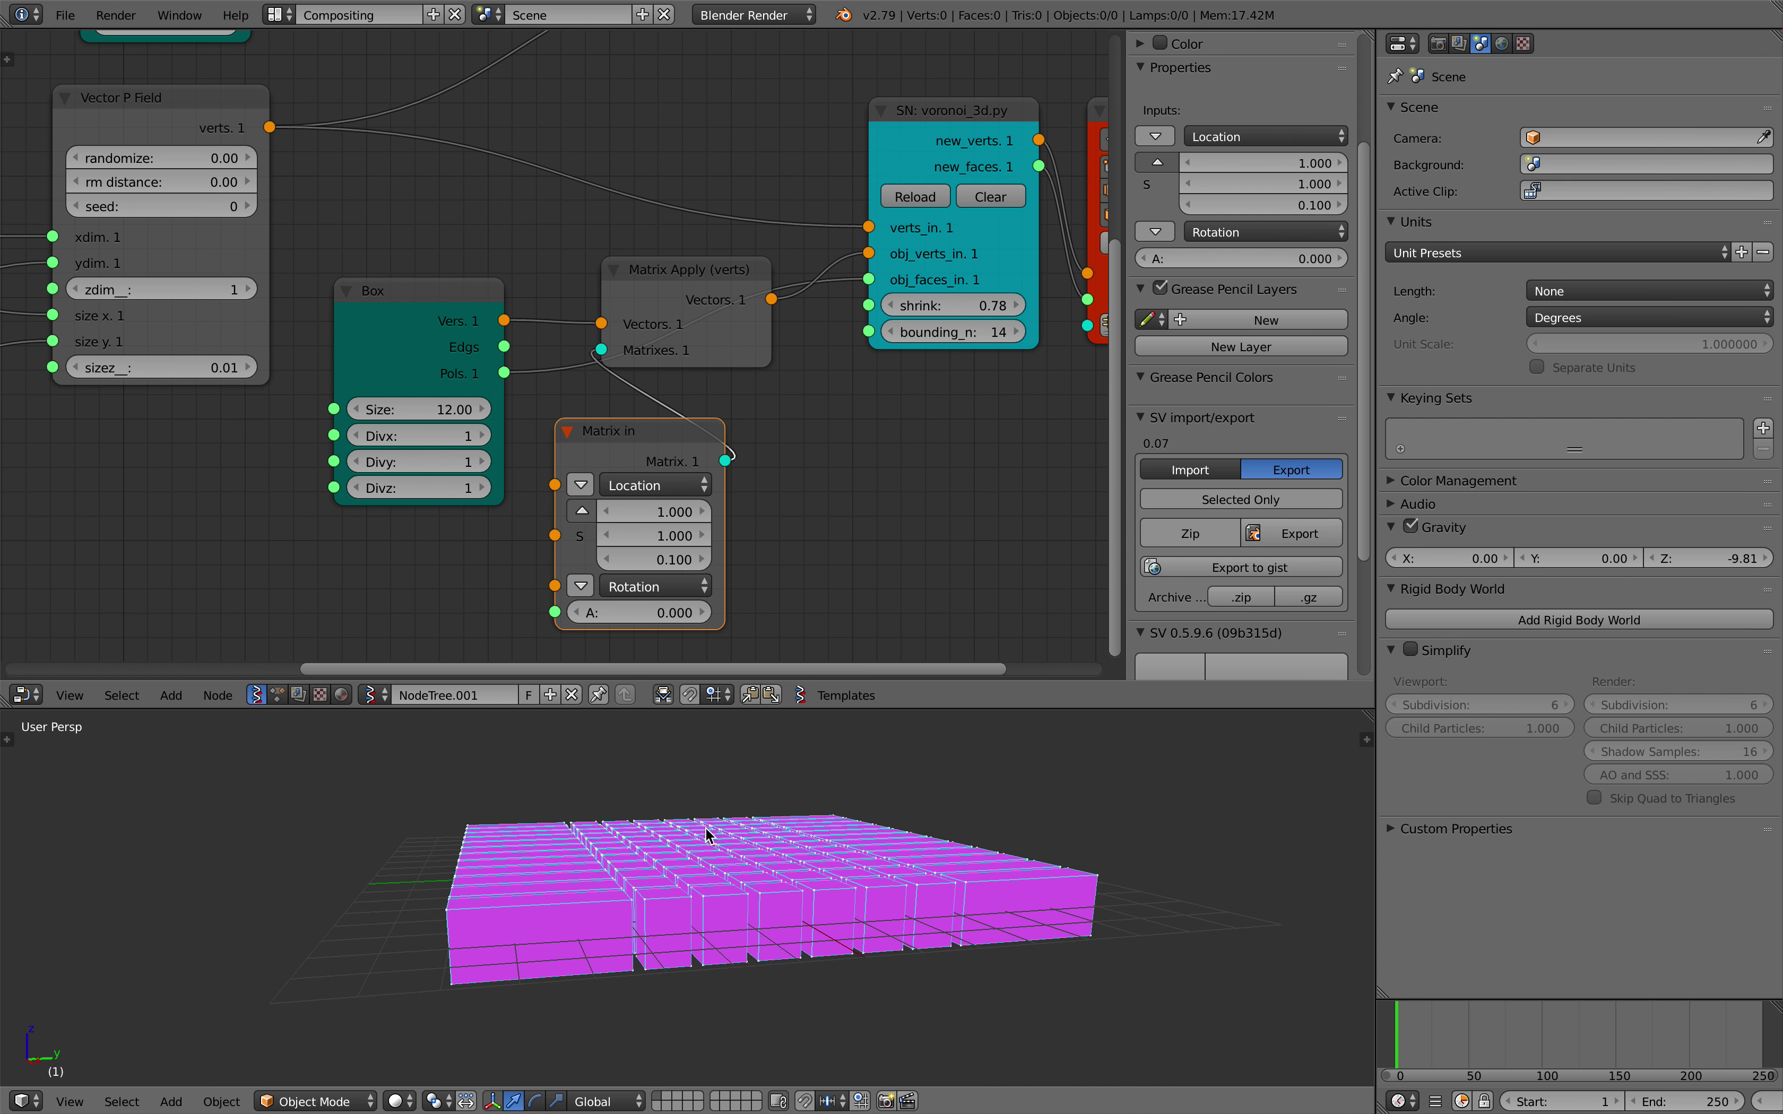
# - Set the Matrix in node's Z scale to 0.074 after trying 0.05
pyautogui.click(664, 563)
pyautogui.write('0')
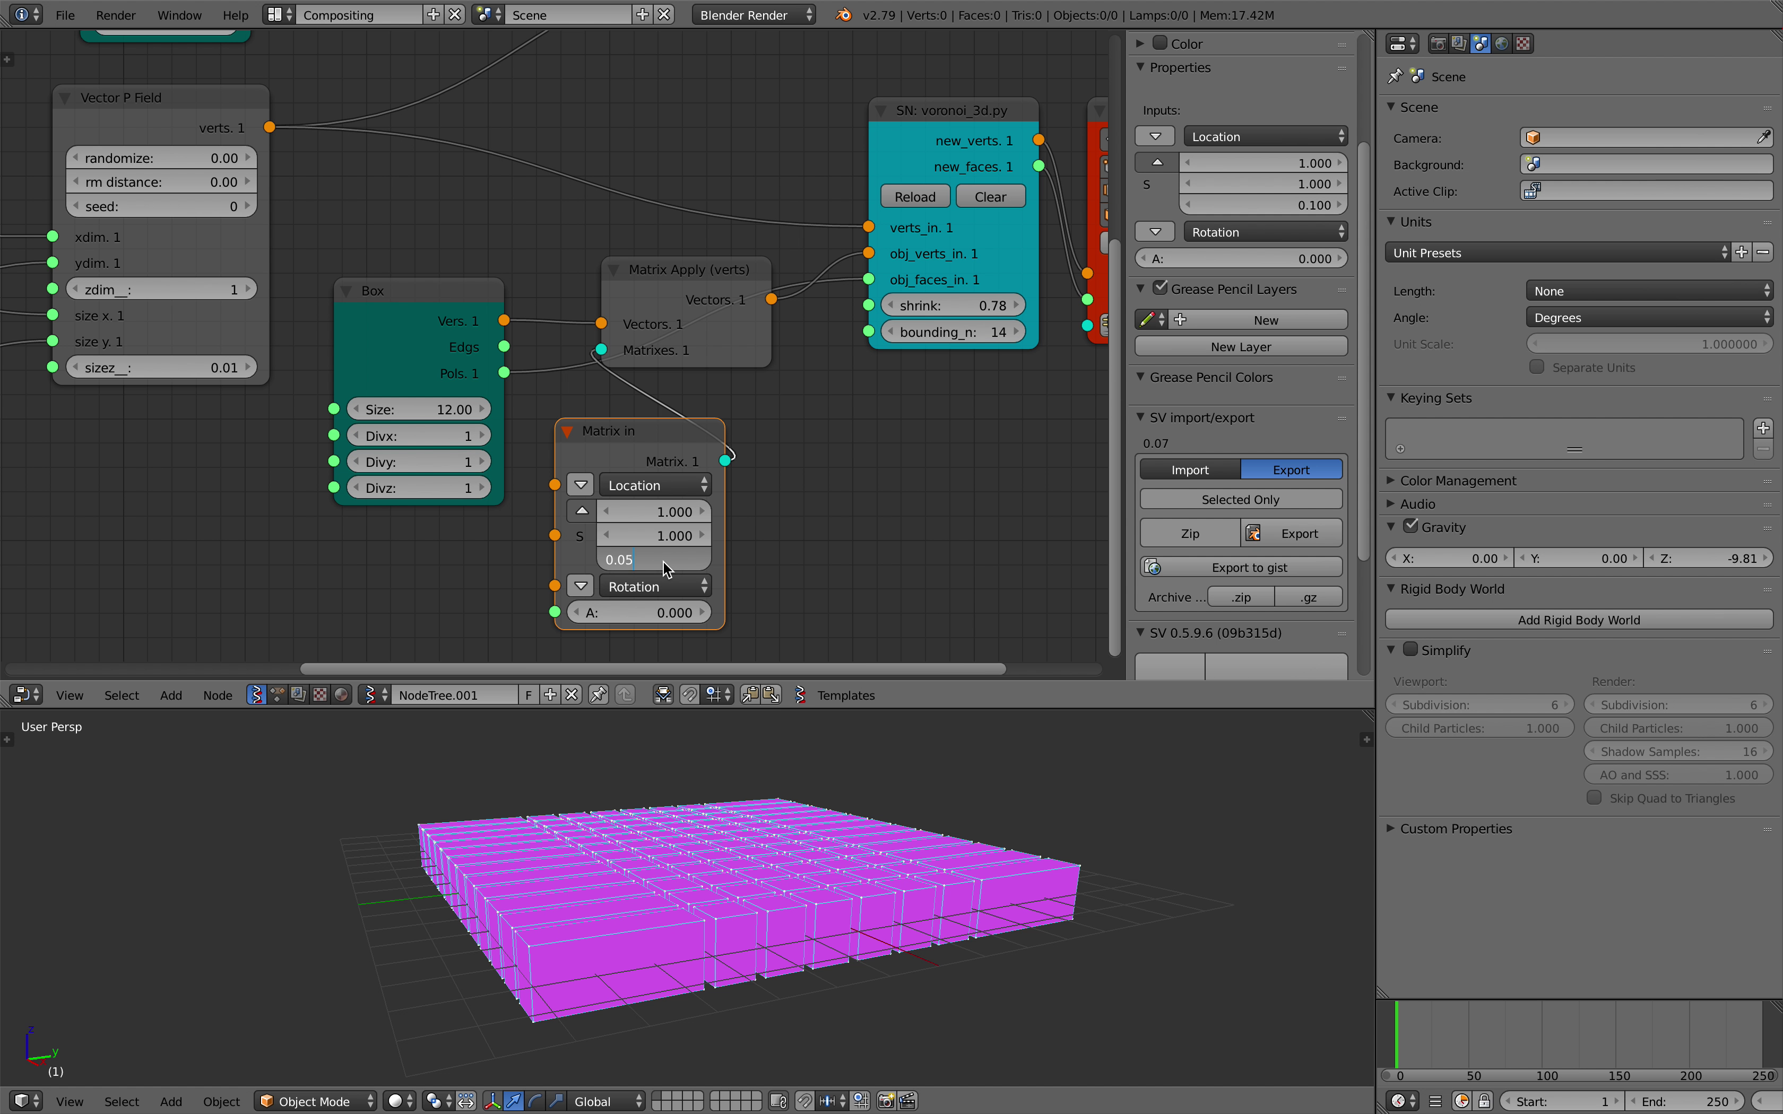
pyautogui.write('.05')
pyautogui.press('Return')
pyautogui.moveTo(756, 845); pyautogui.dragTo(750, 973, button='middle')
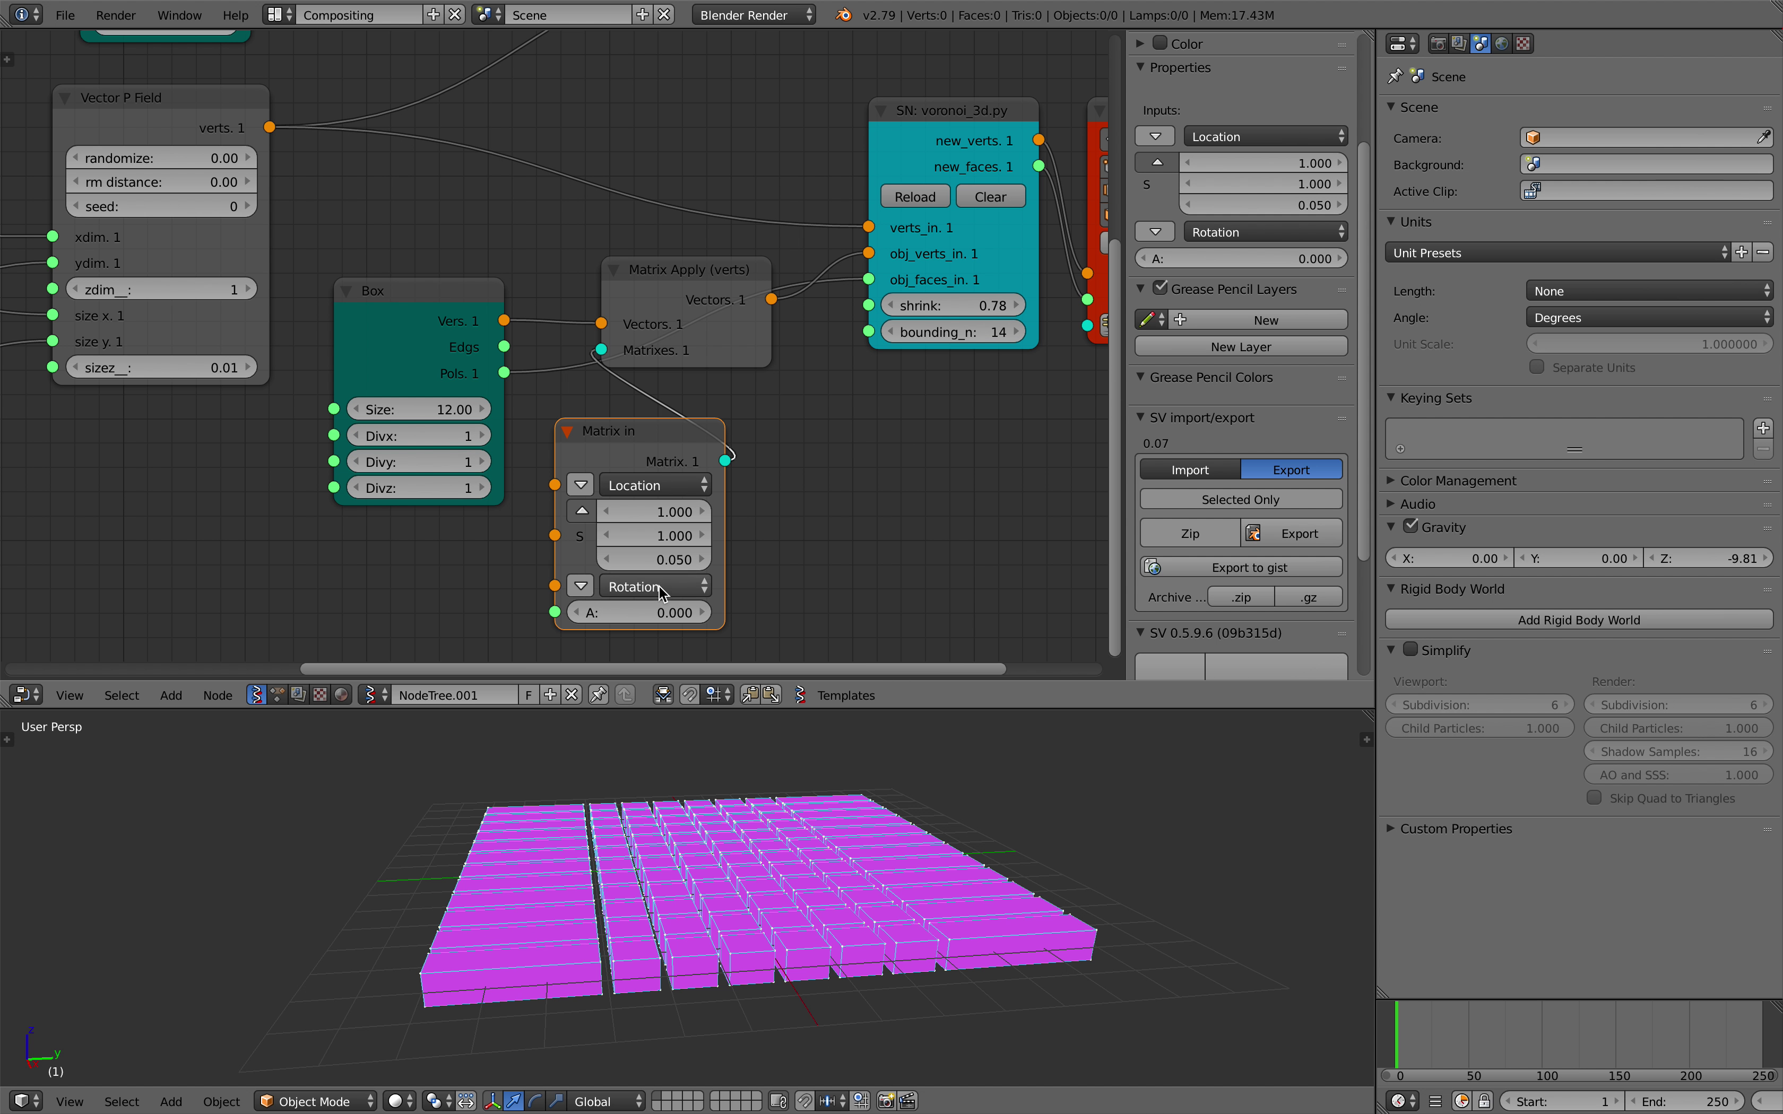
pyautogui.moveTo(664, 560); pyautogui.dragTo(693, 559)
pyautogui.moveTo(833, 959)
pyautogui.mouseDown(button='middle')
pyautogui.moveTo(875, 915)
pyautogui.moveTo(823, 930)
pyautogui.mouseUp(button='middle')
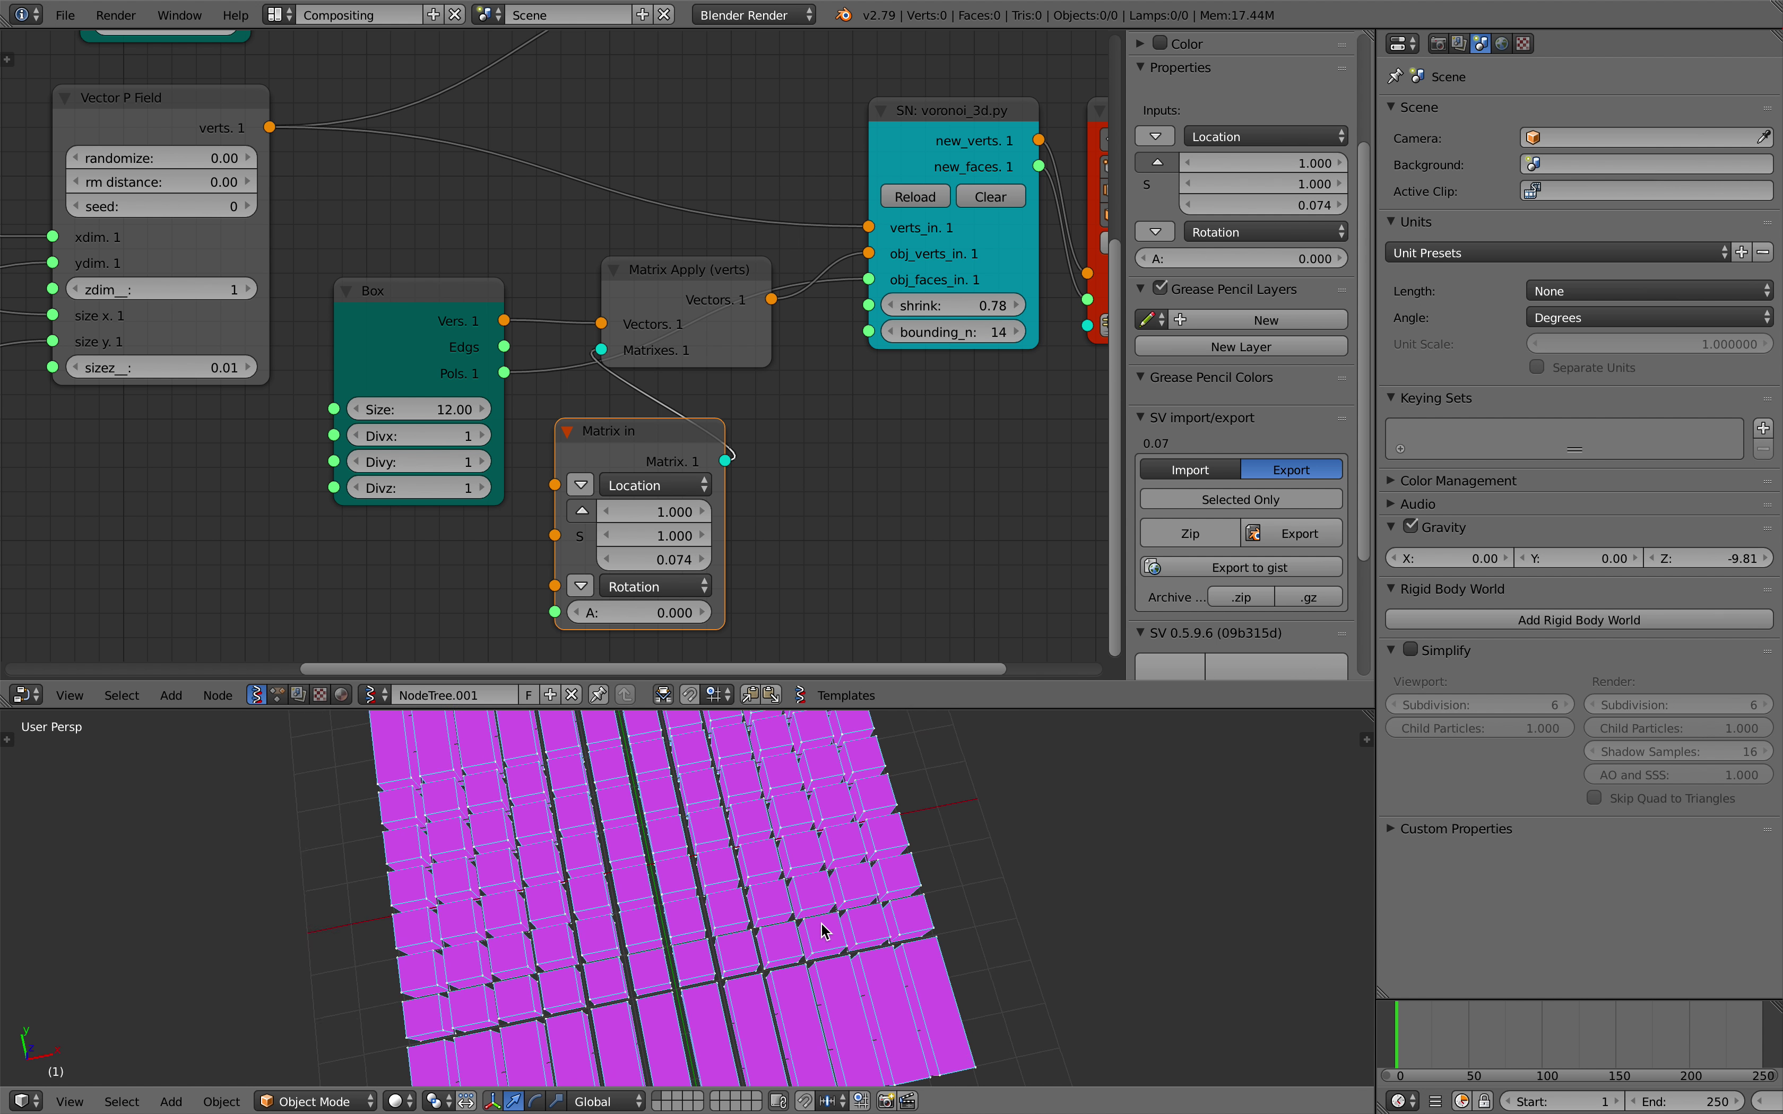
# - Adjust the voronoi_3d.py shrink to 0.80 and its Box size to 14.20, trying 10.07 on the way
pyautogui.moveTo(729, 375); pyautogui.dragTo(643, 398, button='middle')
pyautogui.moveTo(736, 921); pyautogui.dragTo(707, 870, button='middle')
pyautogui.moveTo(331, 432); pyautogui.dragTo(295, 432)
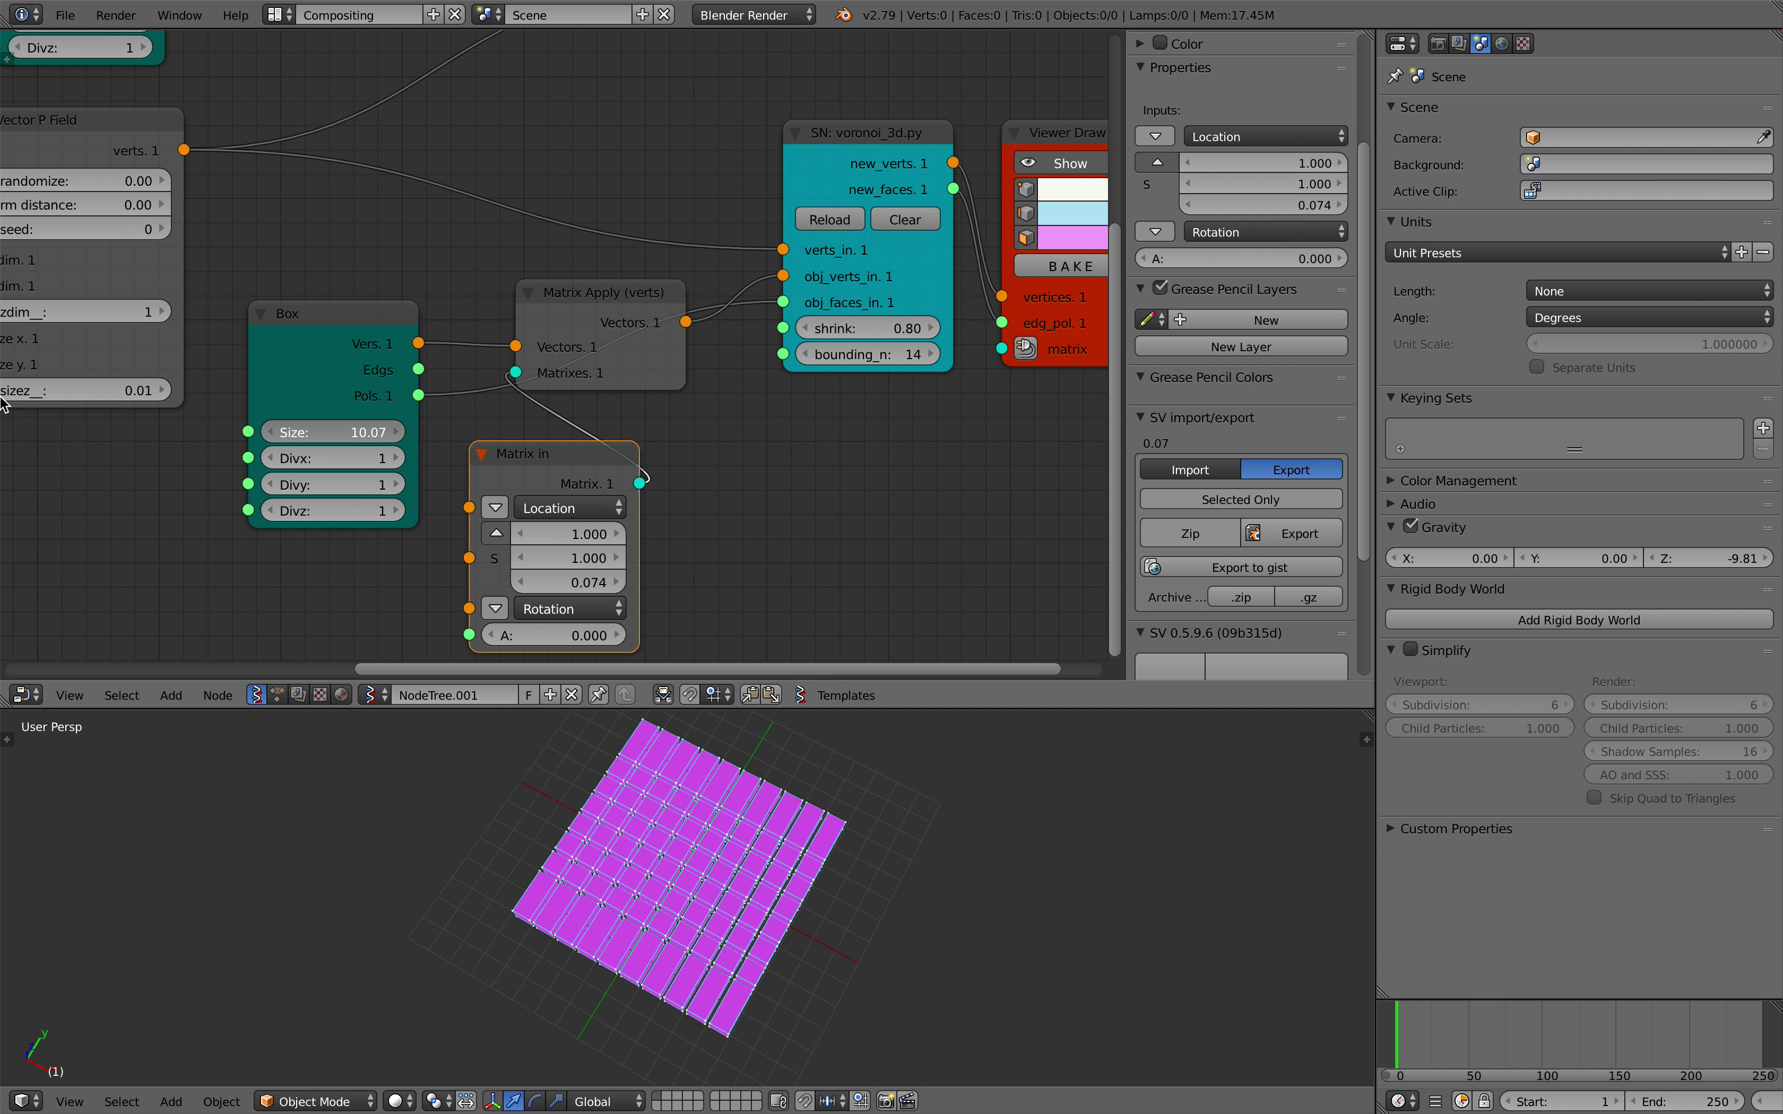
pyautogui.moveTo(4, 388); pyautogui.dragTo(63, 388)
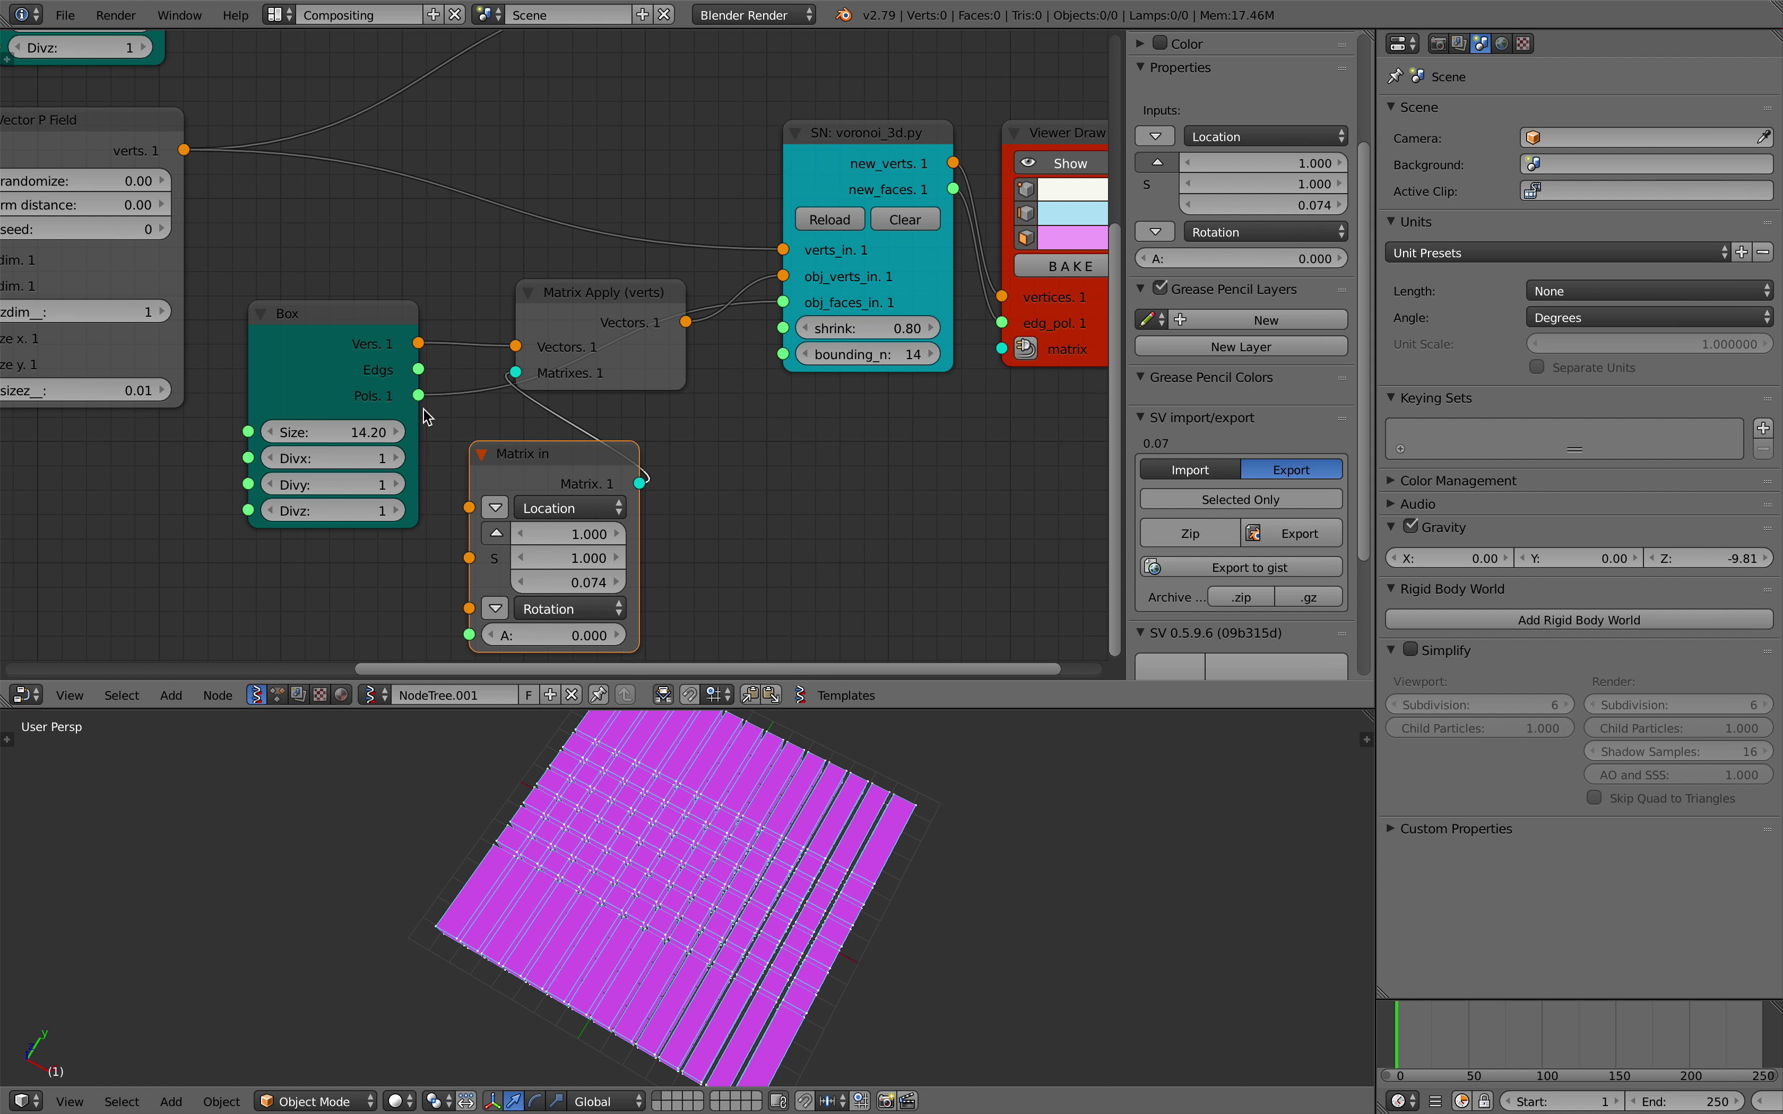
pyautogui.moveTo(848, 766); pyautogui.dragTo(746, 796, button='middle')
# - Hide the Voronoi Viewer Draw and display Vector P Field's points through another Viewer Draw with the same colours
pyautogui.scroll(-3, 699, 338)
pyautogui.moveTo(698, 336); pyautogui.dragTo(496, 415, button='middle')
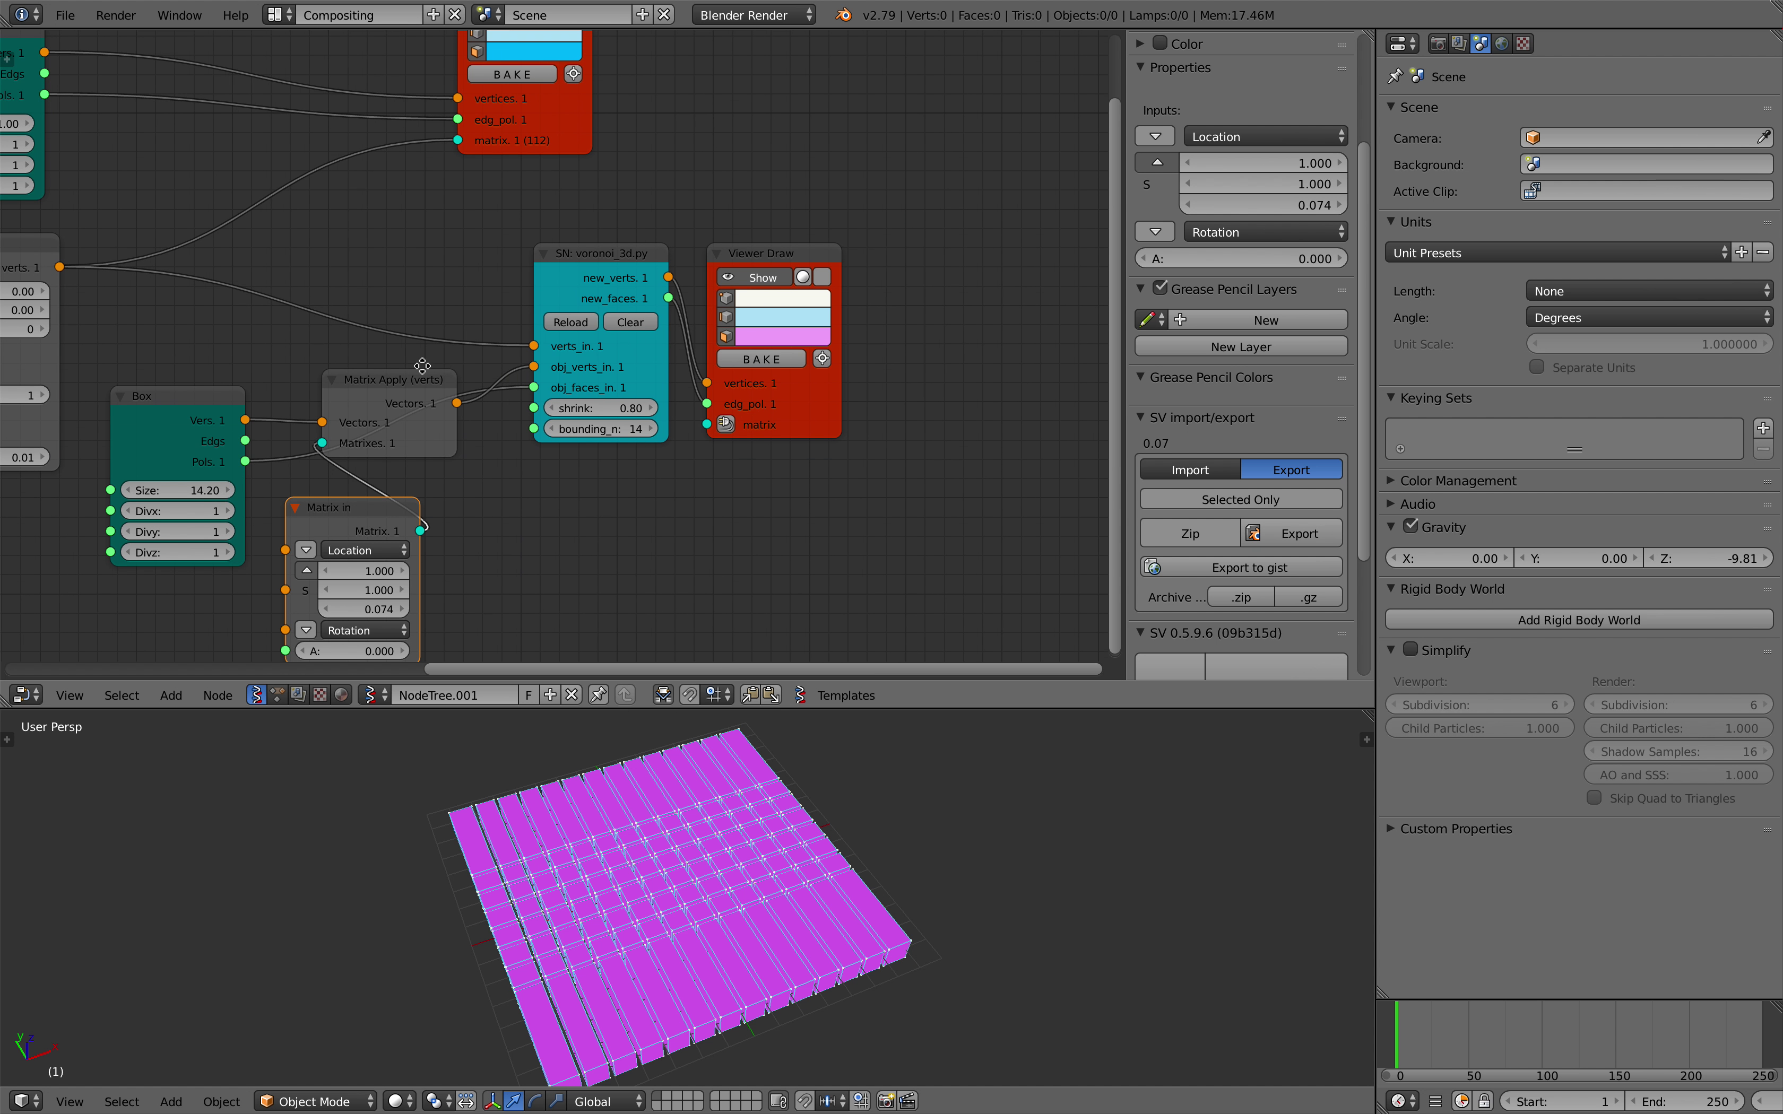
pyautogui.moveTo(423, 366); pyautogui.dragTo(510, 446, button='middle')
pyautogui.moveTo(766, 340); pyautogui.dragTo(828, 342, button='middle')
pyautogui.click(901, 341)
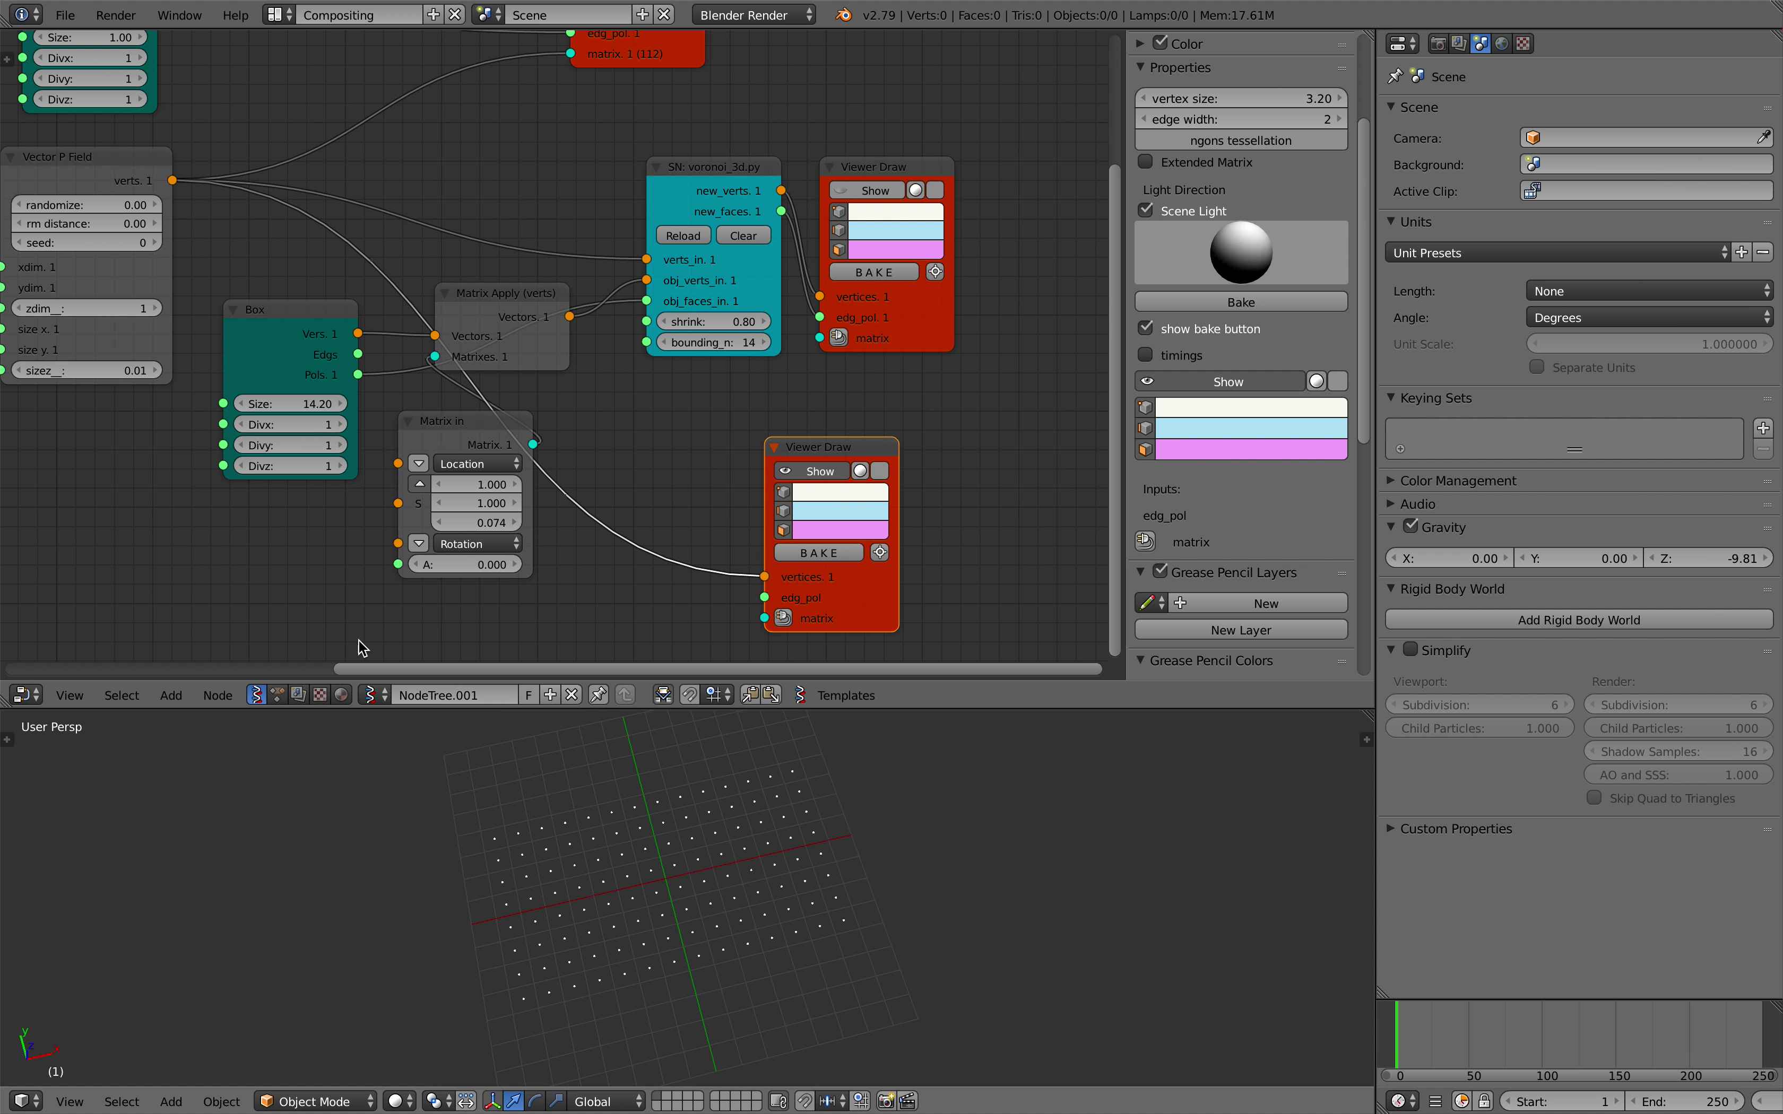
# - Set the Integer node holding 14 to 8 so the point field has 8 points along X
pyautogui.keyDown('ctrl'); pyautogui.scroll(8, 391, 438); pyautogui.keyUp('ctrl')
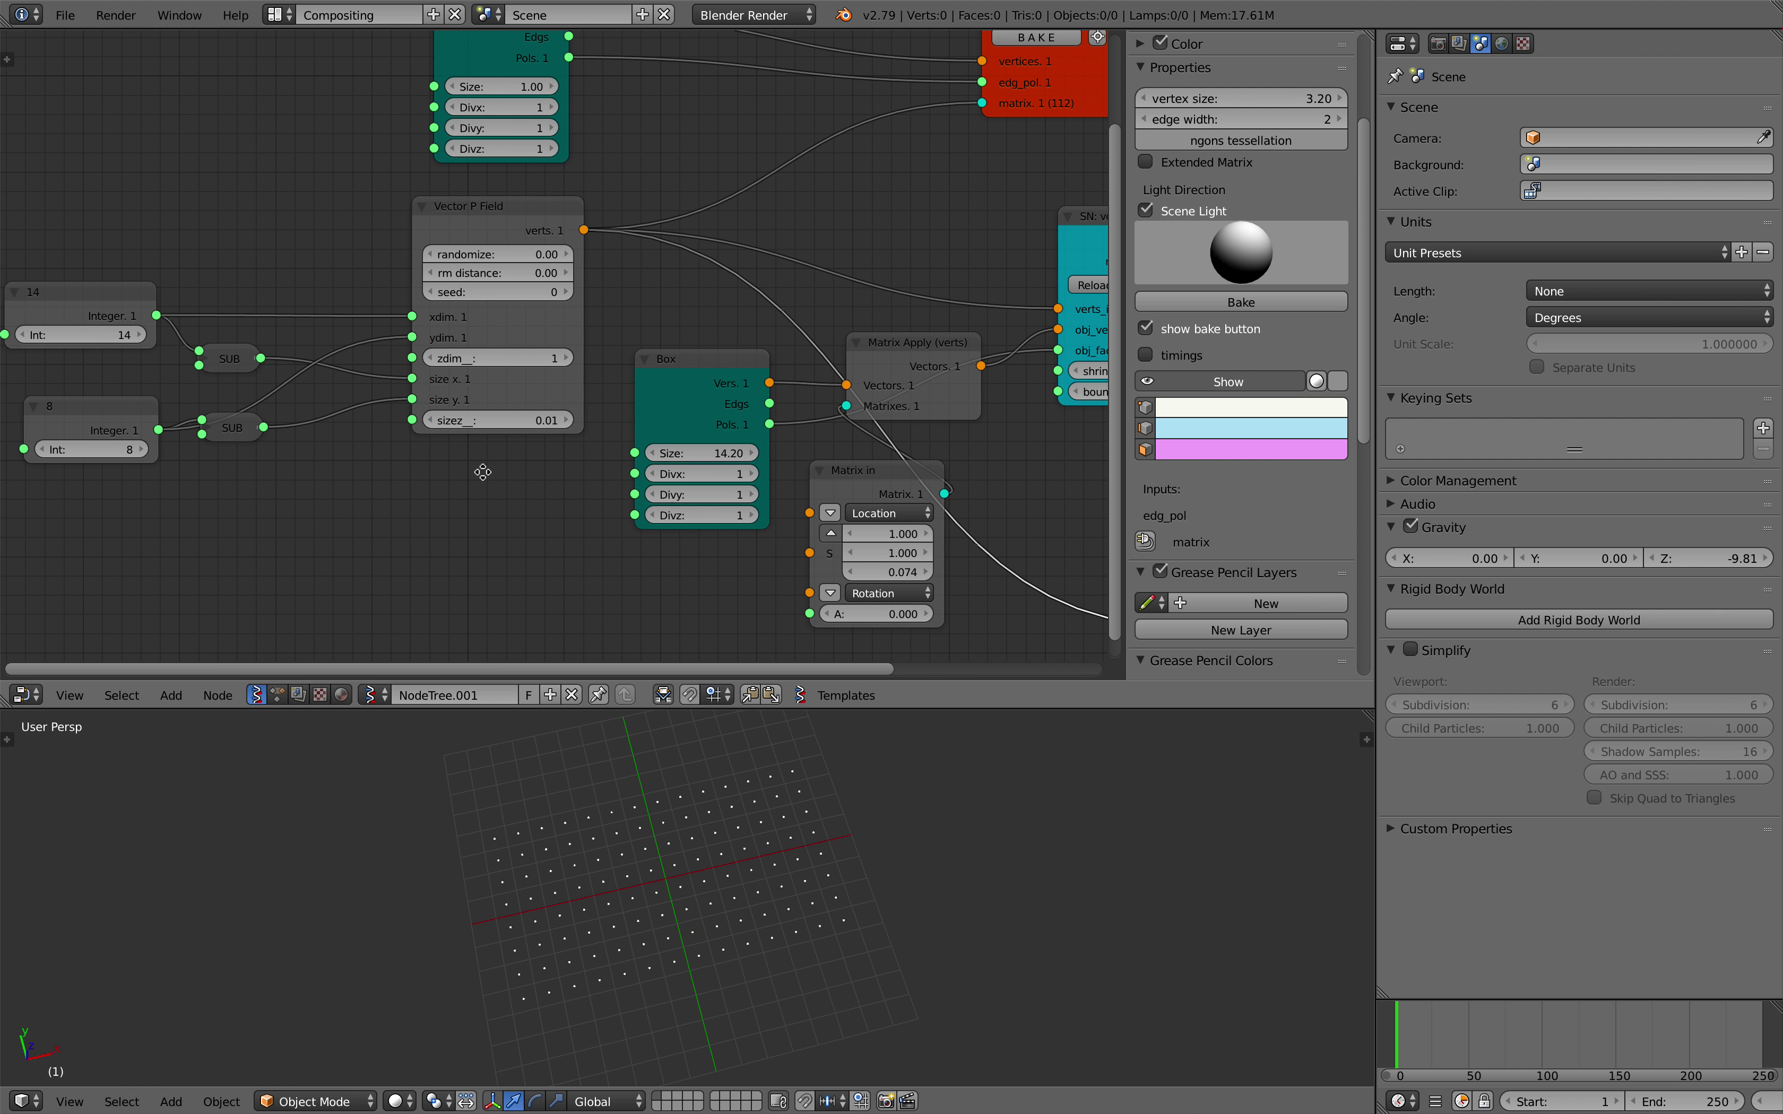
pyautogui.moveTo(389, 430); pyautogui.dragTo(385, 430, button='middle')
pyautogui.click(211, 354)
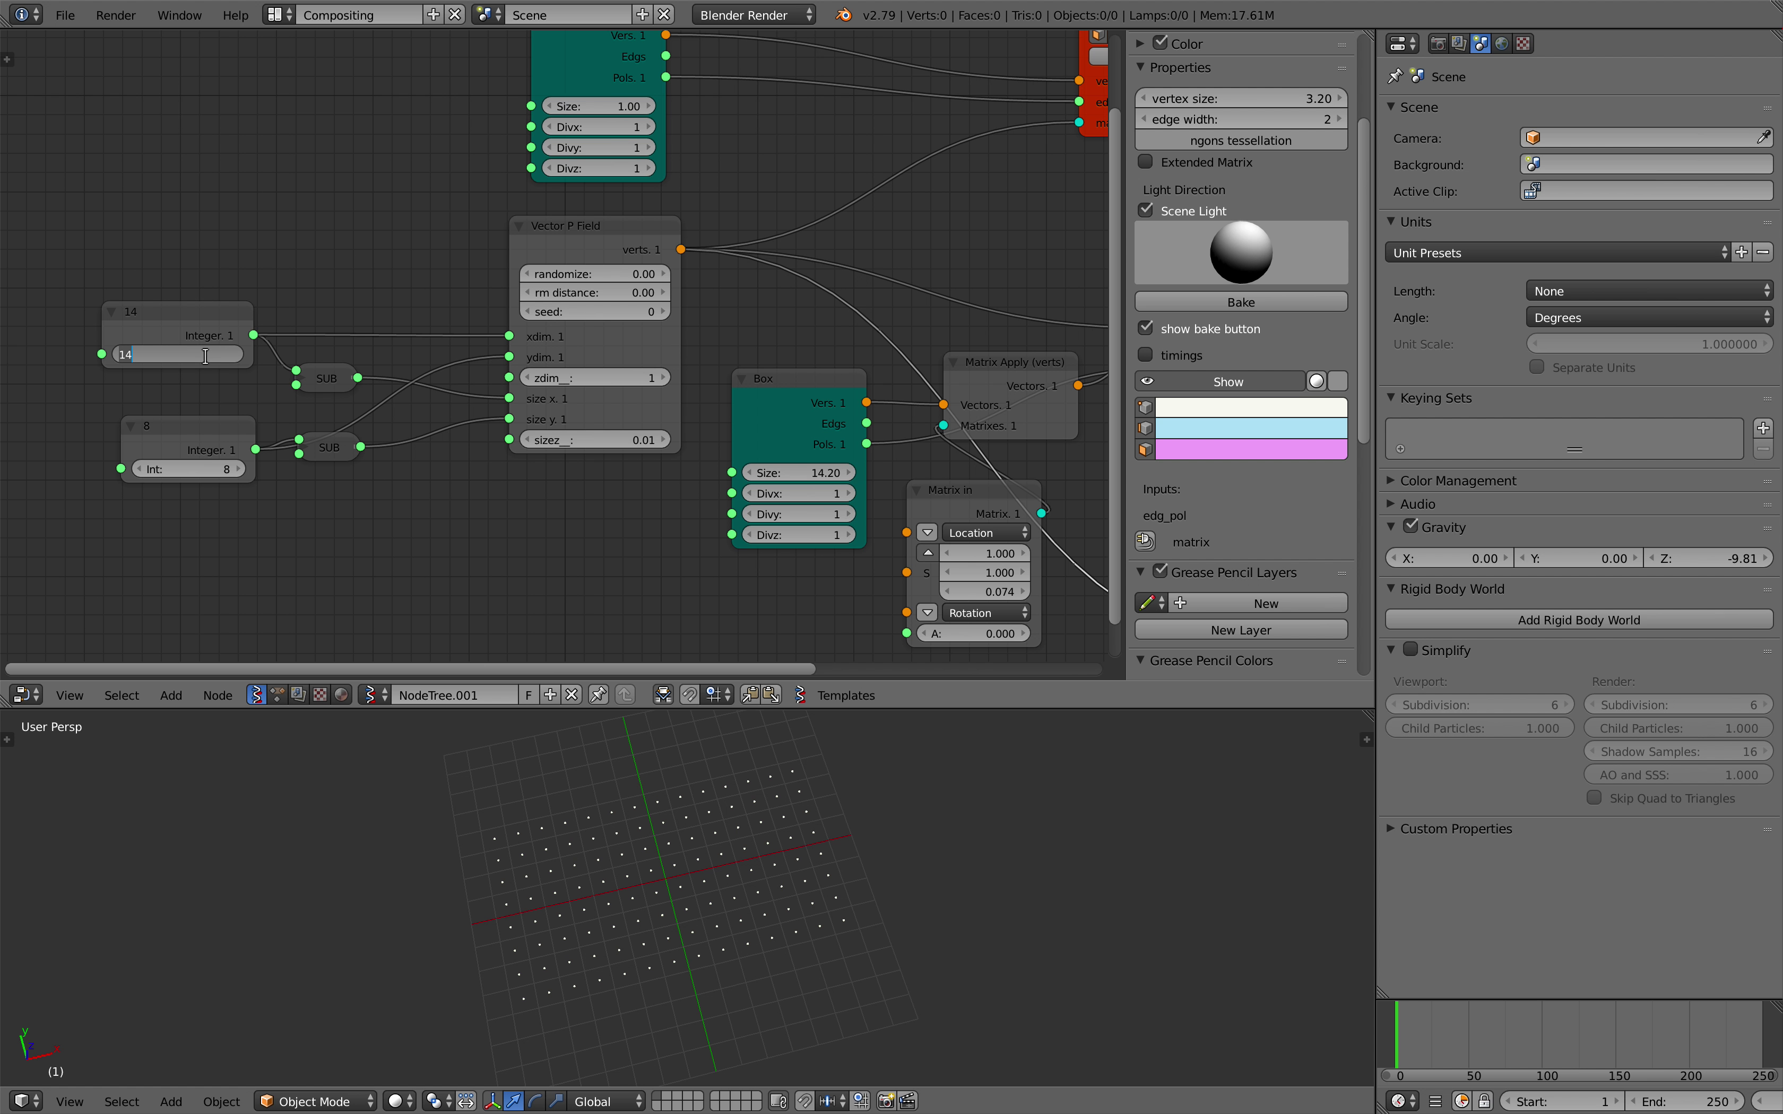
pyautogui.write('8')
pyautogui.press('Return')
pyautogui.keyDown('ctrl'); pyautogui.scroll(-3, 294, 486); pyautogui.keyUp('ctrl')
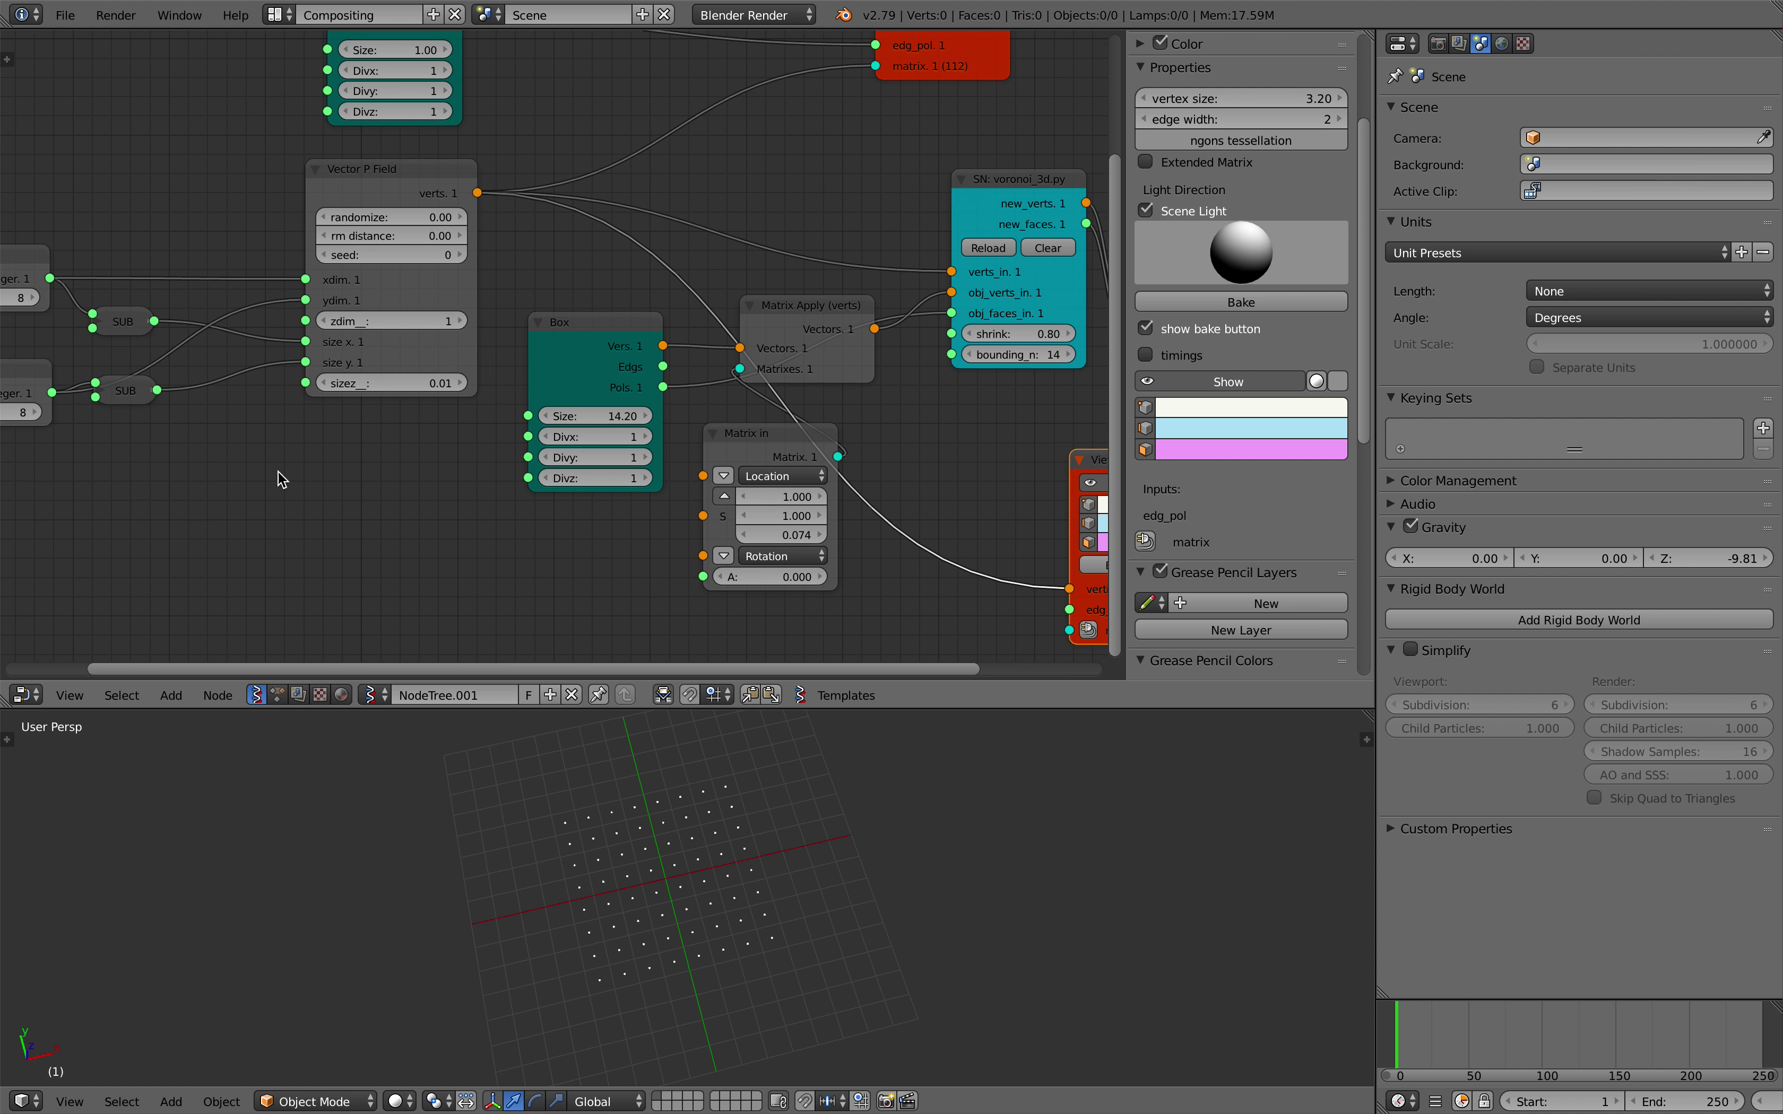
# - Turn the display of the Voronoi branch's Viewer Draw back on
pyautogui.keyDown('ctrl'); pyautogui.scroll(-6, 516, 442); pyautogui.keyUp('ctrl')
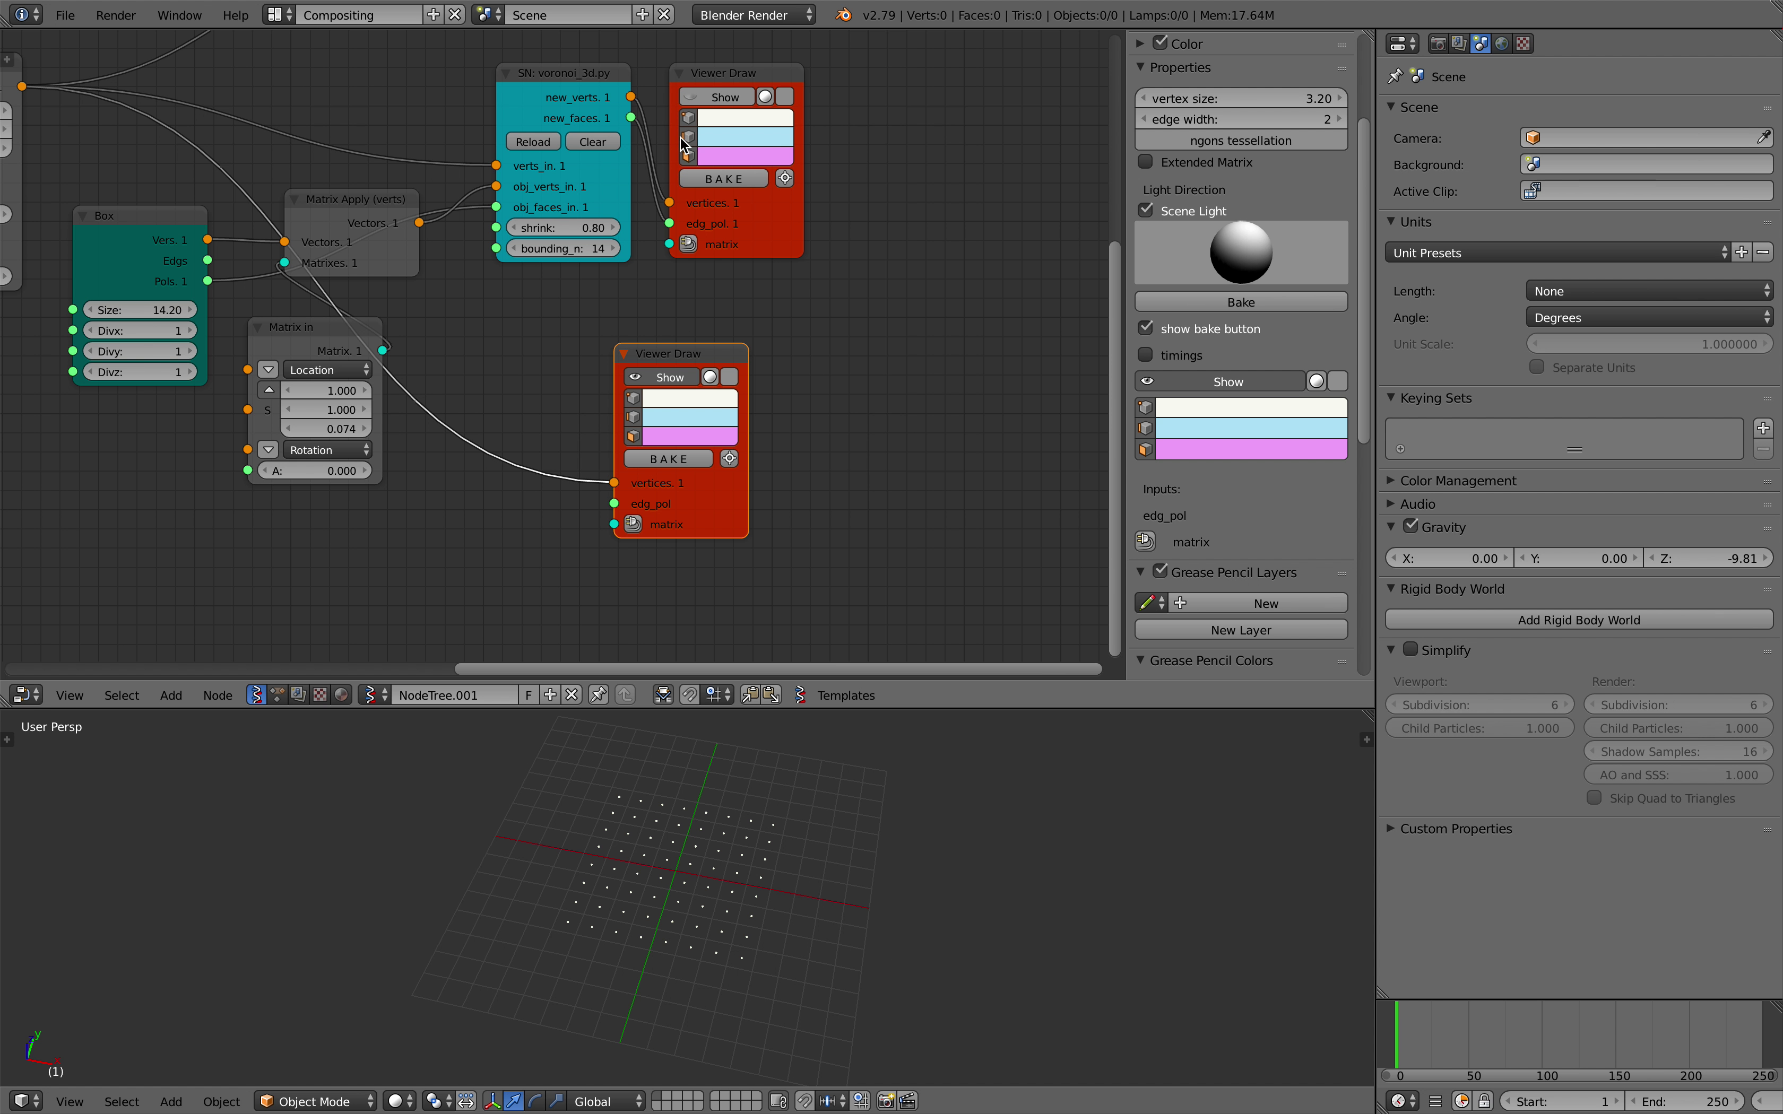
pyautogui.click(703, 96)
pyautogui.click(704, 96)
pyautogui.click(703, 97)
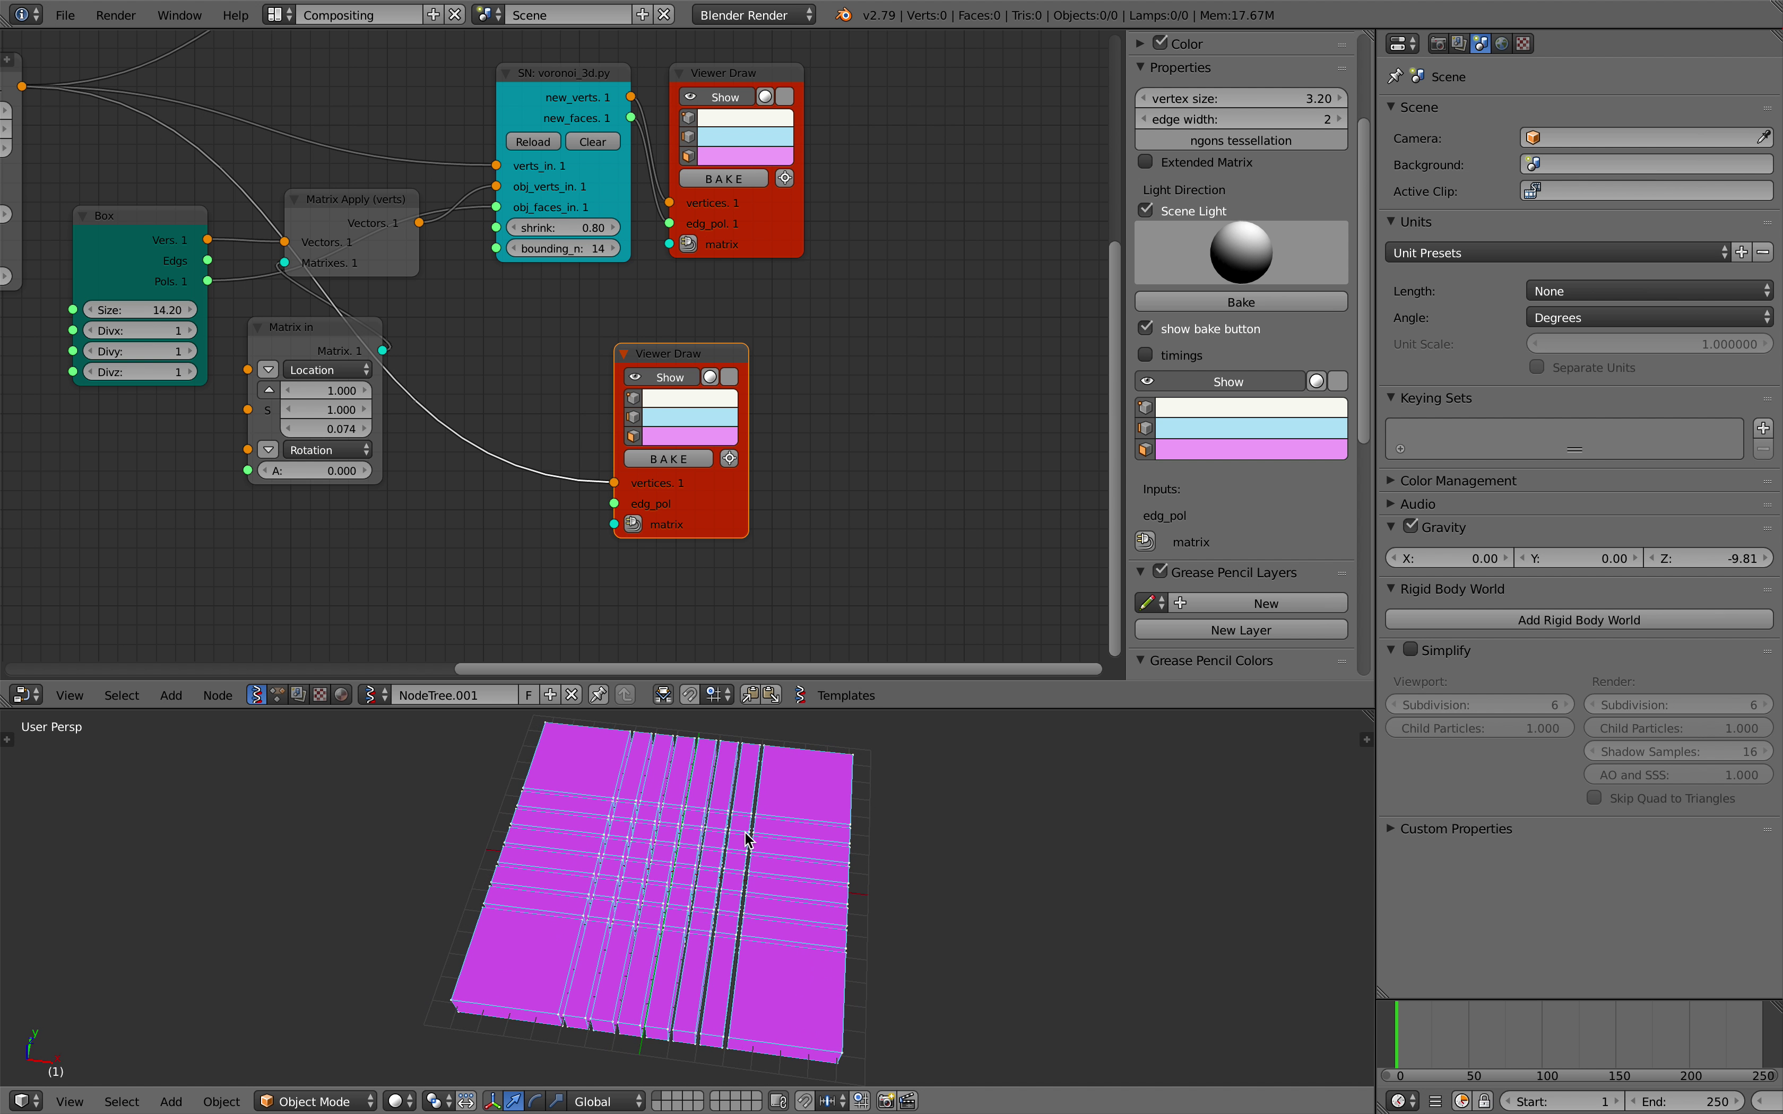
# - Reduce the size of the Voronoi branch's Box node to fit closely around the 8 by 8 point grid
pyautogui.moveTo(418, 392); pyautogui.dragTo(533, 426, button='middle')
pyautogui.scroll(2, 533, 426)
pyautogui.moveTo(233, 347)
pyautogui.mouseDown()
pyautogui.moveTo(125, 347)
pyautogui.moveTo(231, 351)
pyautogui.mouseUp()
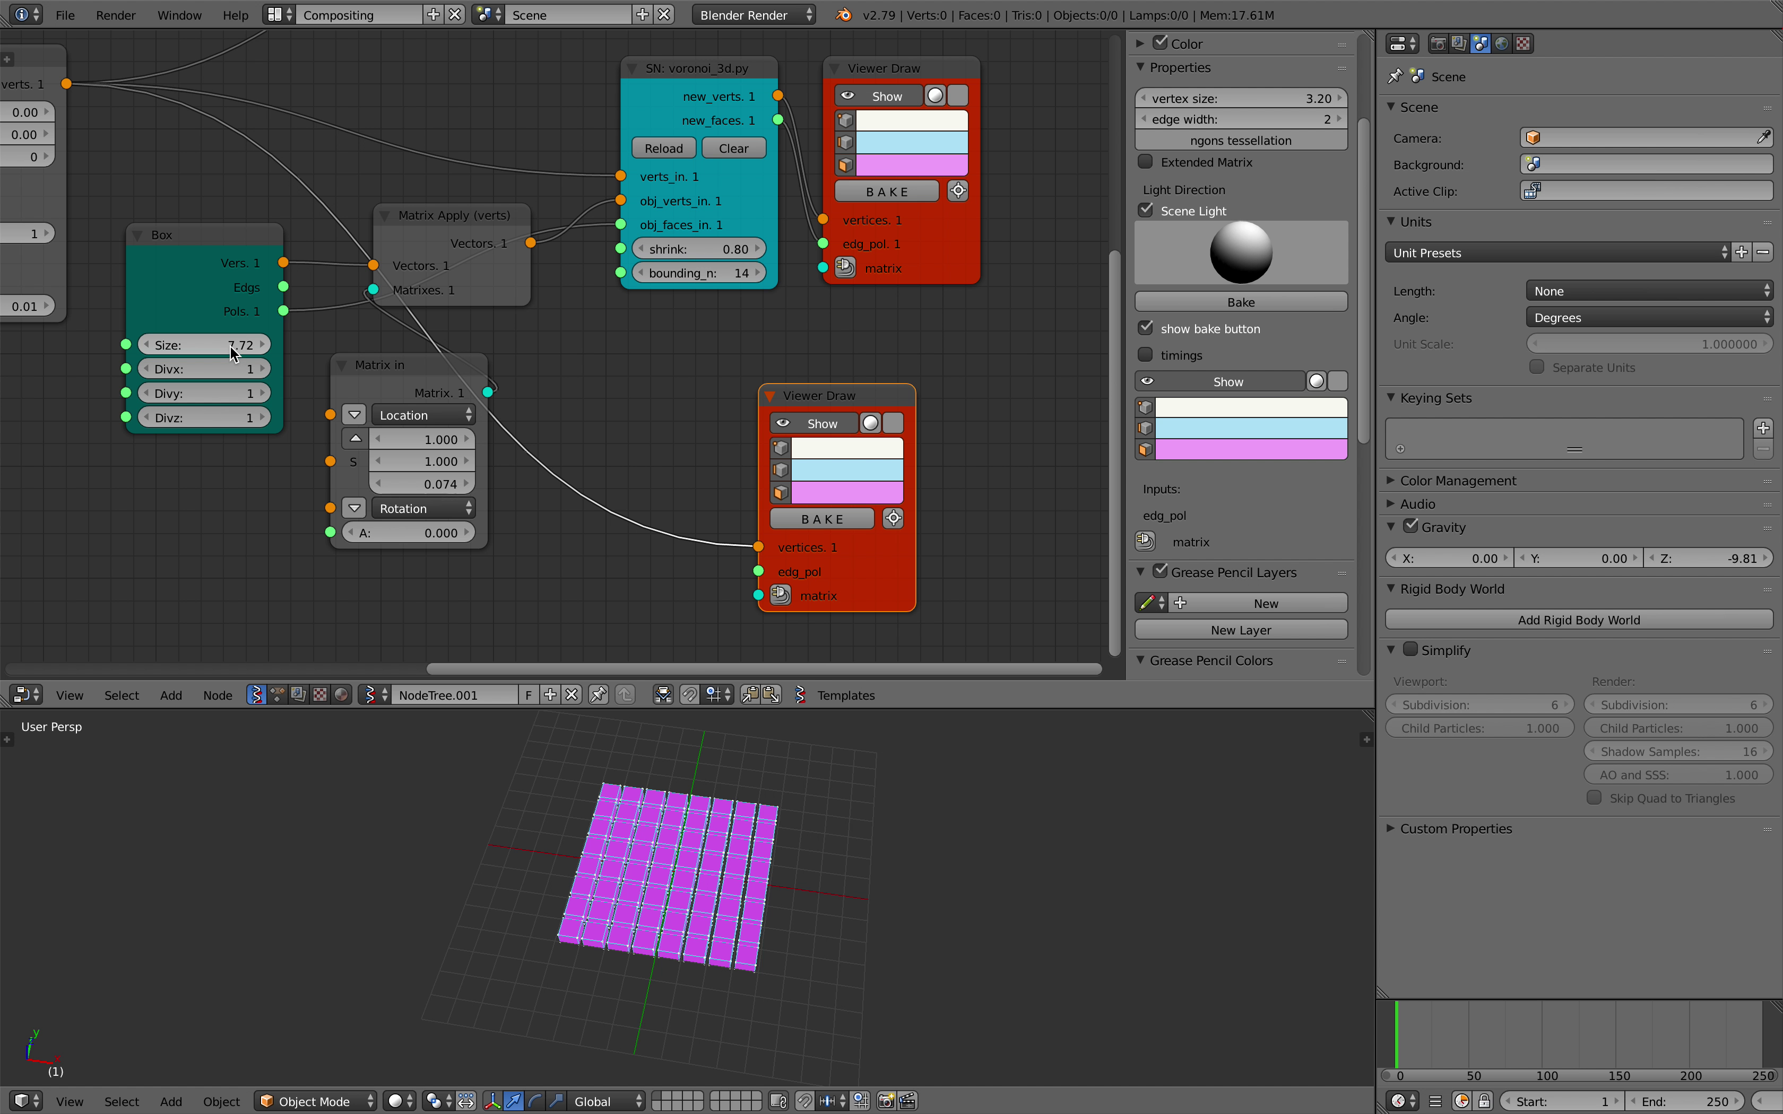
# - Set the Voronoi branch's Box node size to 8 and save the blend file
pyautogui.click(231, 352)
pyautogui.write('8')
pyautogui.press('Return')
pyautogui.moveTo(667, 910); pyautogui.dragTo(619, 929, button='middle')
pyautogui.press('super+s')
pyautogui.click(713, 848)
pyautogui.press('super+s')
pyautogui.click(618, 929)
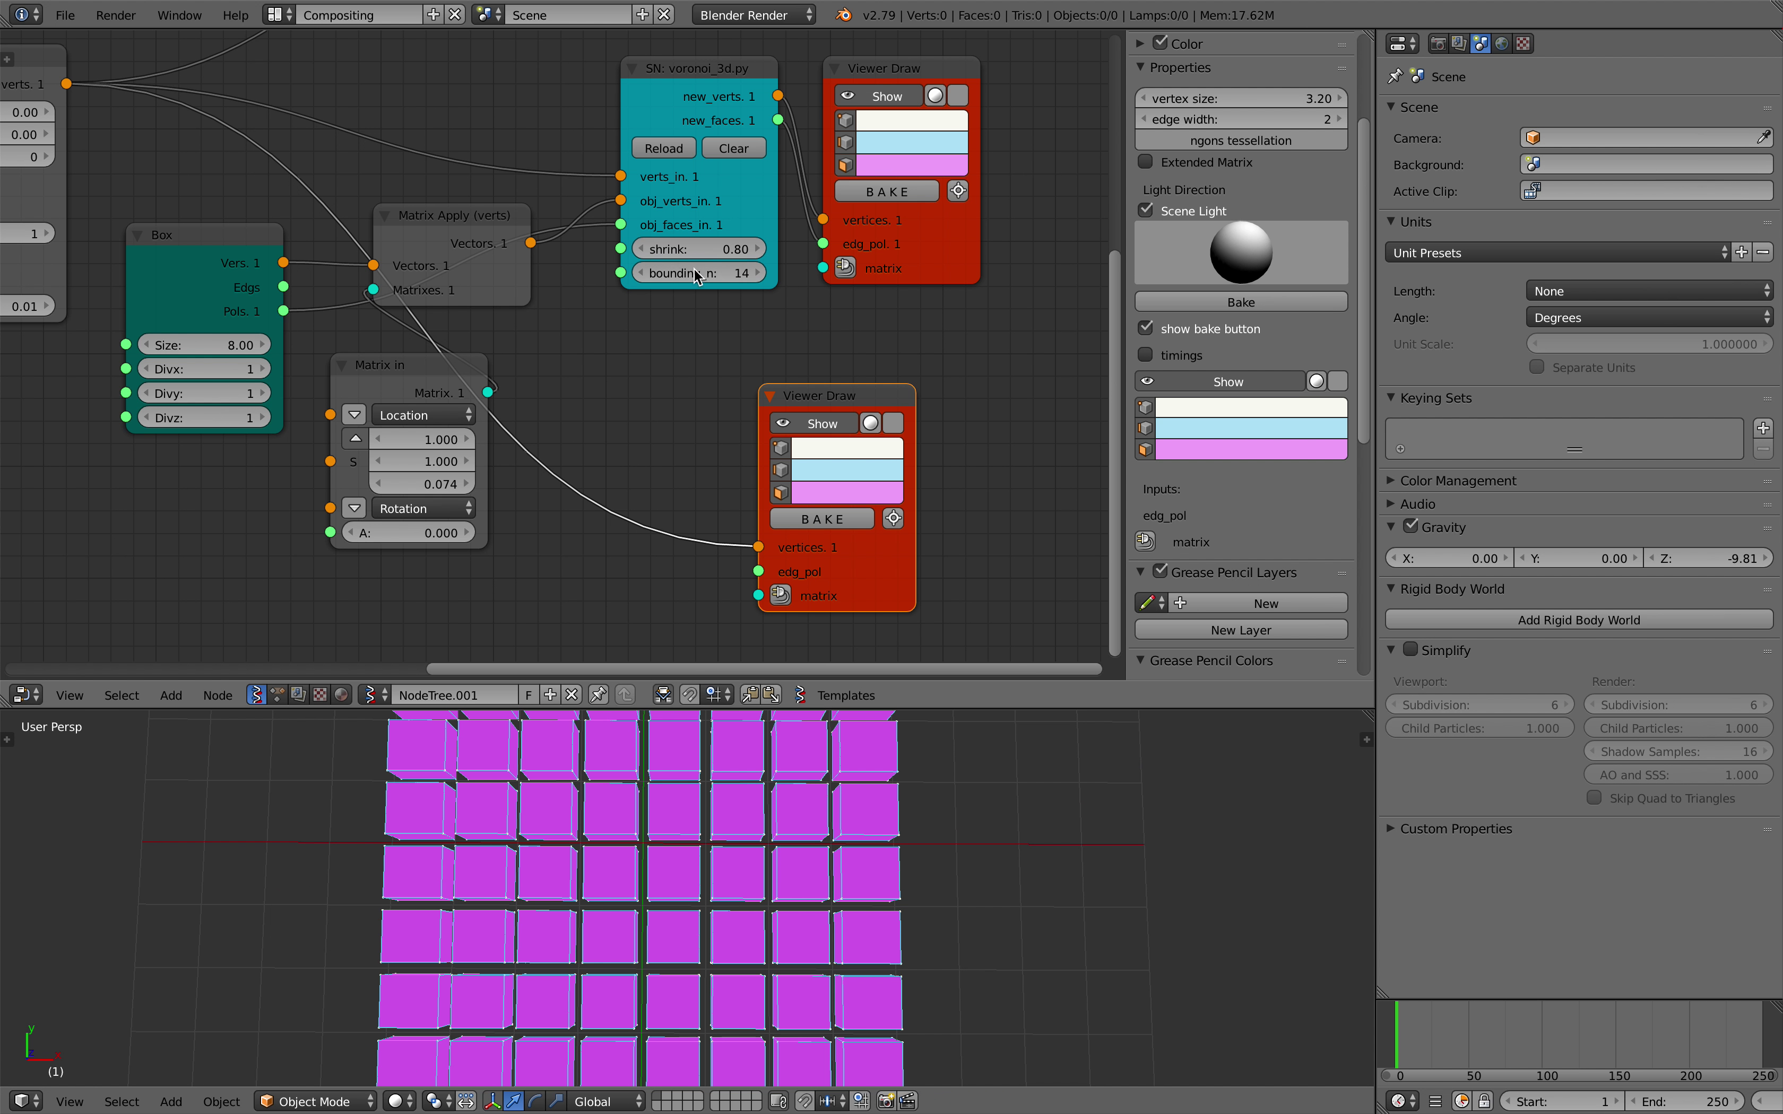
# - Try a shrink of about 0.51 on the voronoi_3d node, set it to 1, and save the file
pyautogui.moveTo(700, 249); pyautogui.dragTo(641, 249)
pyautogui.scroll(1, 846, 958)
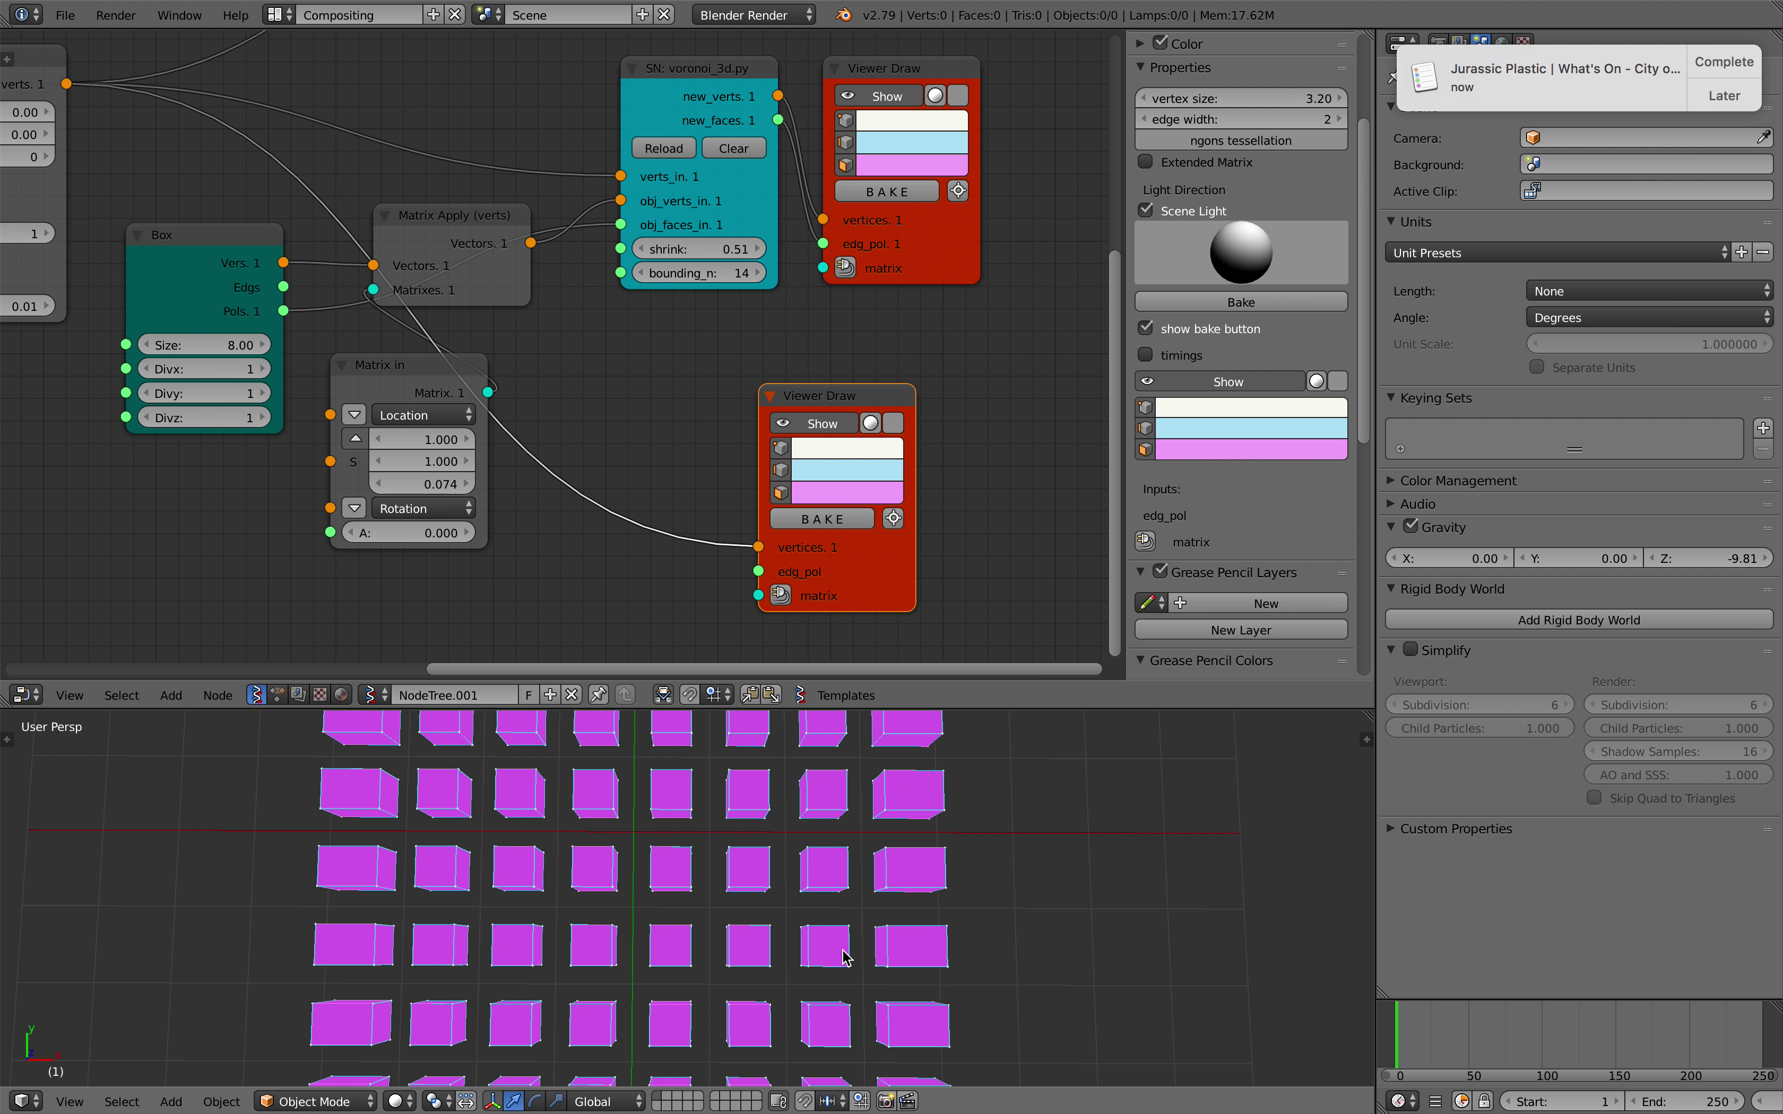
pyautogui.click(669, 250)
pyautogui.write('1')
pyautogui.press('Return')
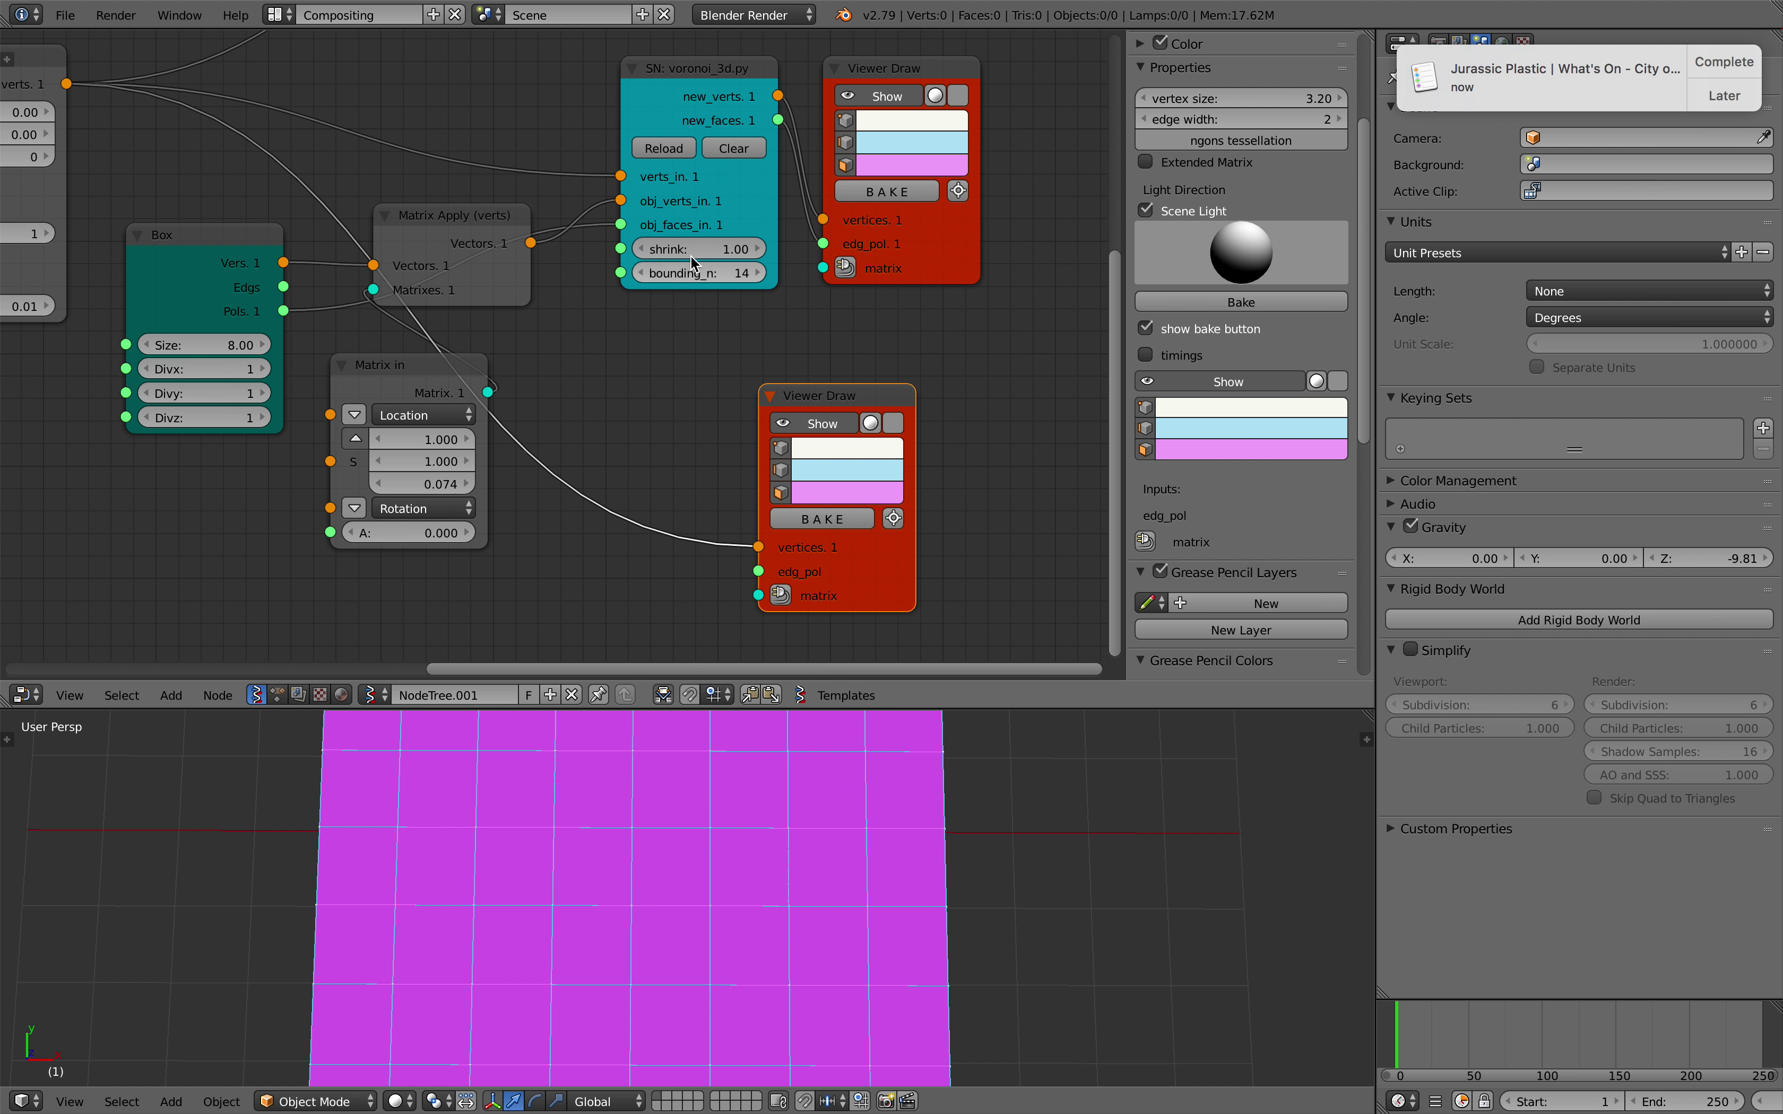
pyautogui.moveTo(701, 734); pyautogui.dragTo(793, 799, button='middle')
pyautogui.hotkey('ctrl', 's')
pyautogui.click(792, 796)
pyautogui.scroll(2, 594, 544)
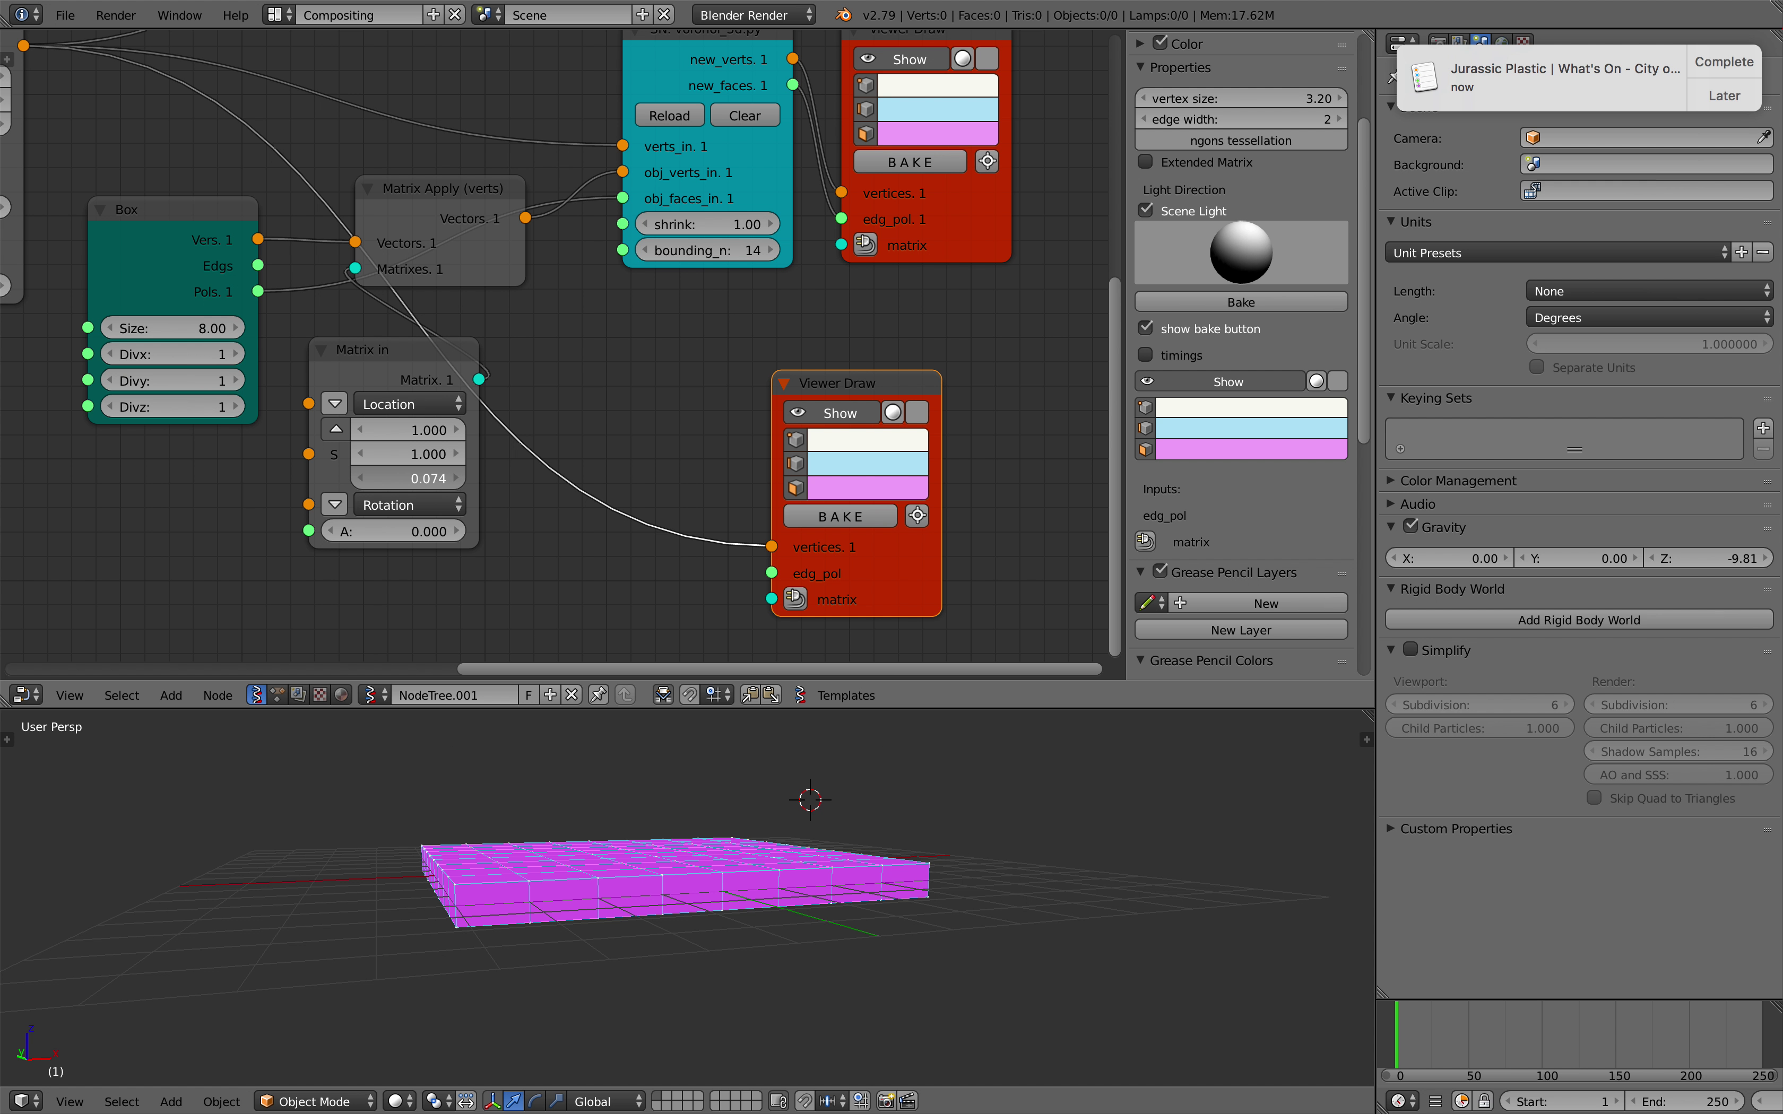
# - Set the Matrix in node's Z scale to 0.1 and save over array_voxel_manyways_005.blend
pyautogui.click(419, 477)
pyautogui.write('.1')
pyautogui.press('Return')
pyautogui.moveTo(776, 861); pyautogui.dragTo(719, 855, button='middle')
pyautogui.moveTo(412, 478)
pyautogui.mouseDown()
pyautogui.moveTo(445, 478)
pyautogui.moveTo(422, 479)
pyautogui.mouseUp()
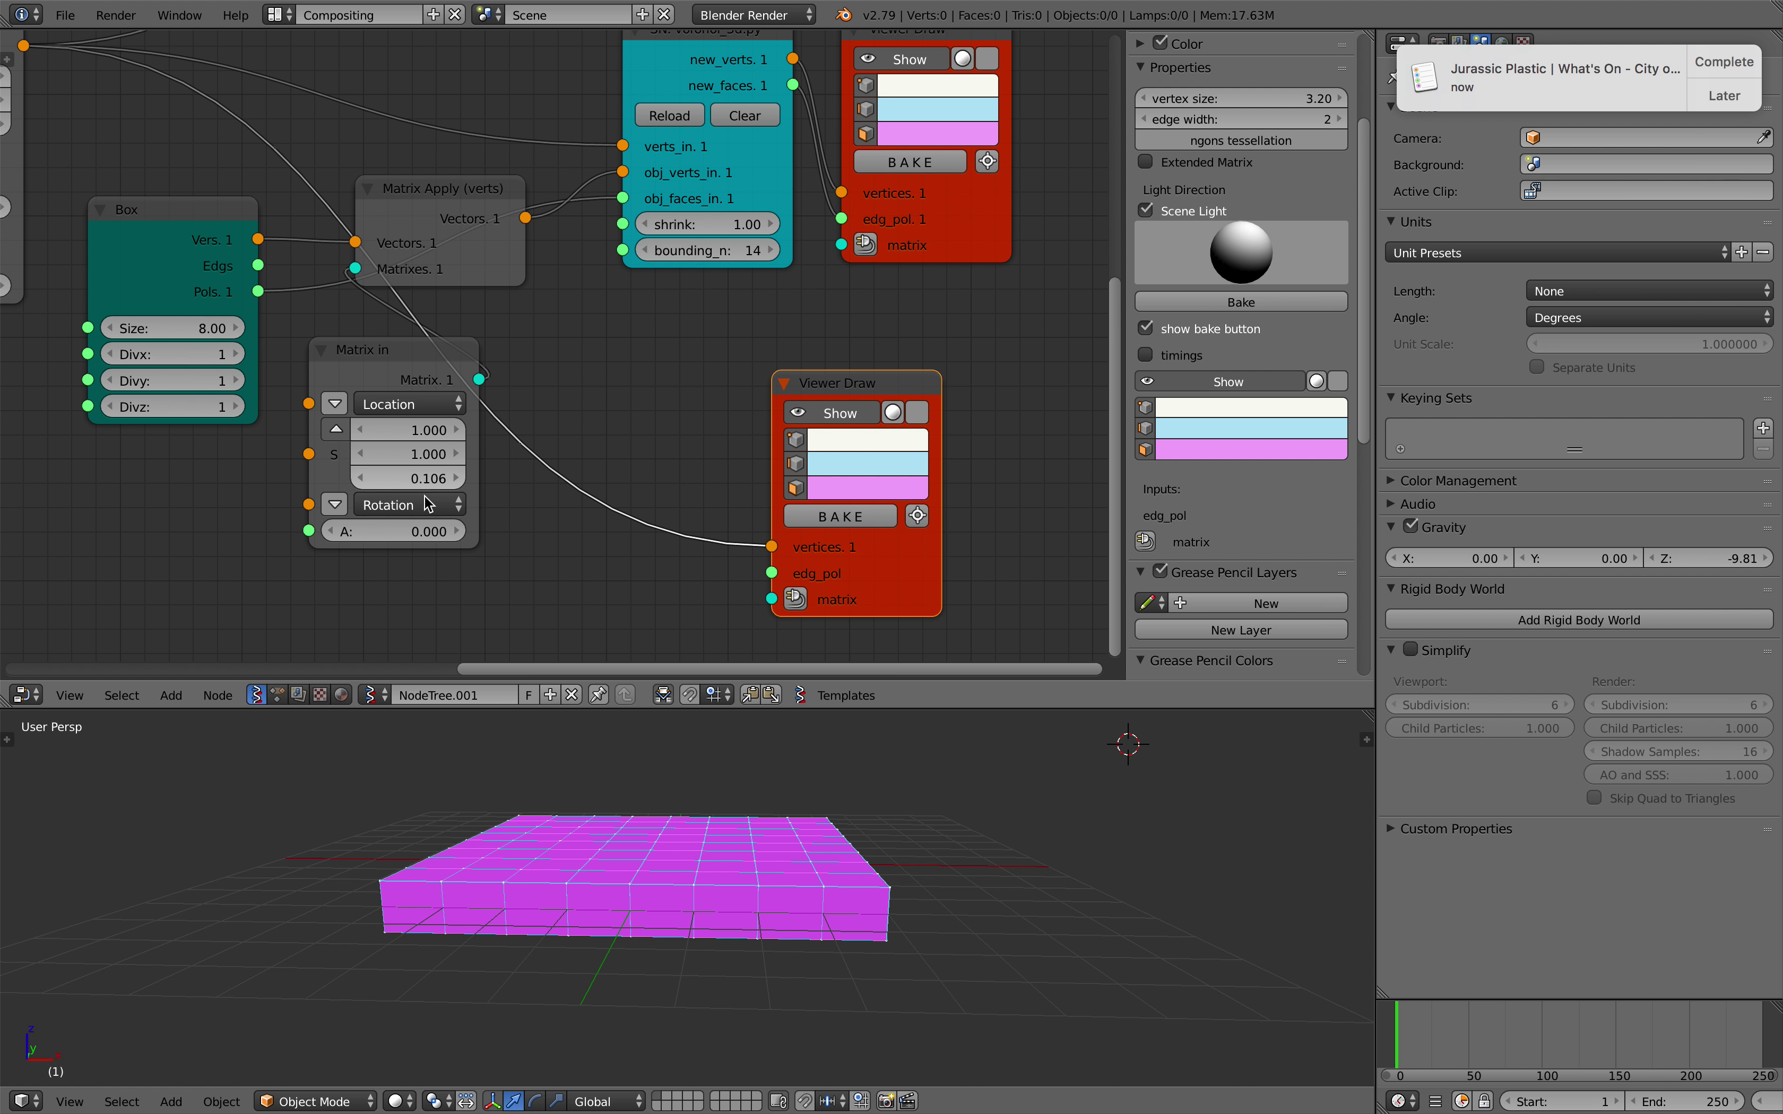
pyautogui.moveTo(508, 859); pyautogui.dragTo(737, 932, button='middle')
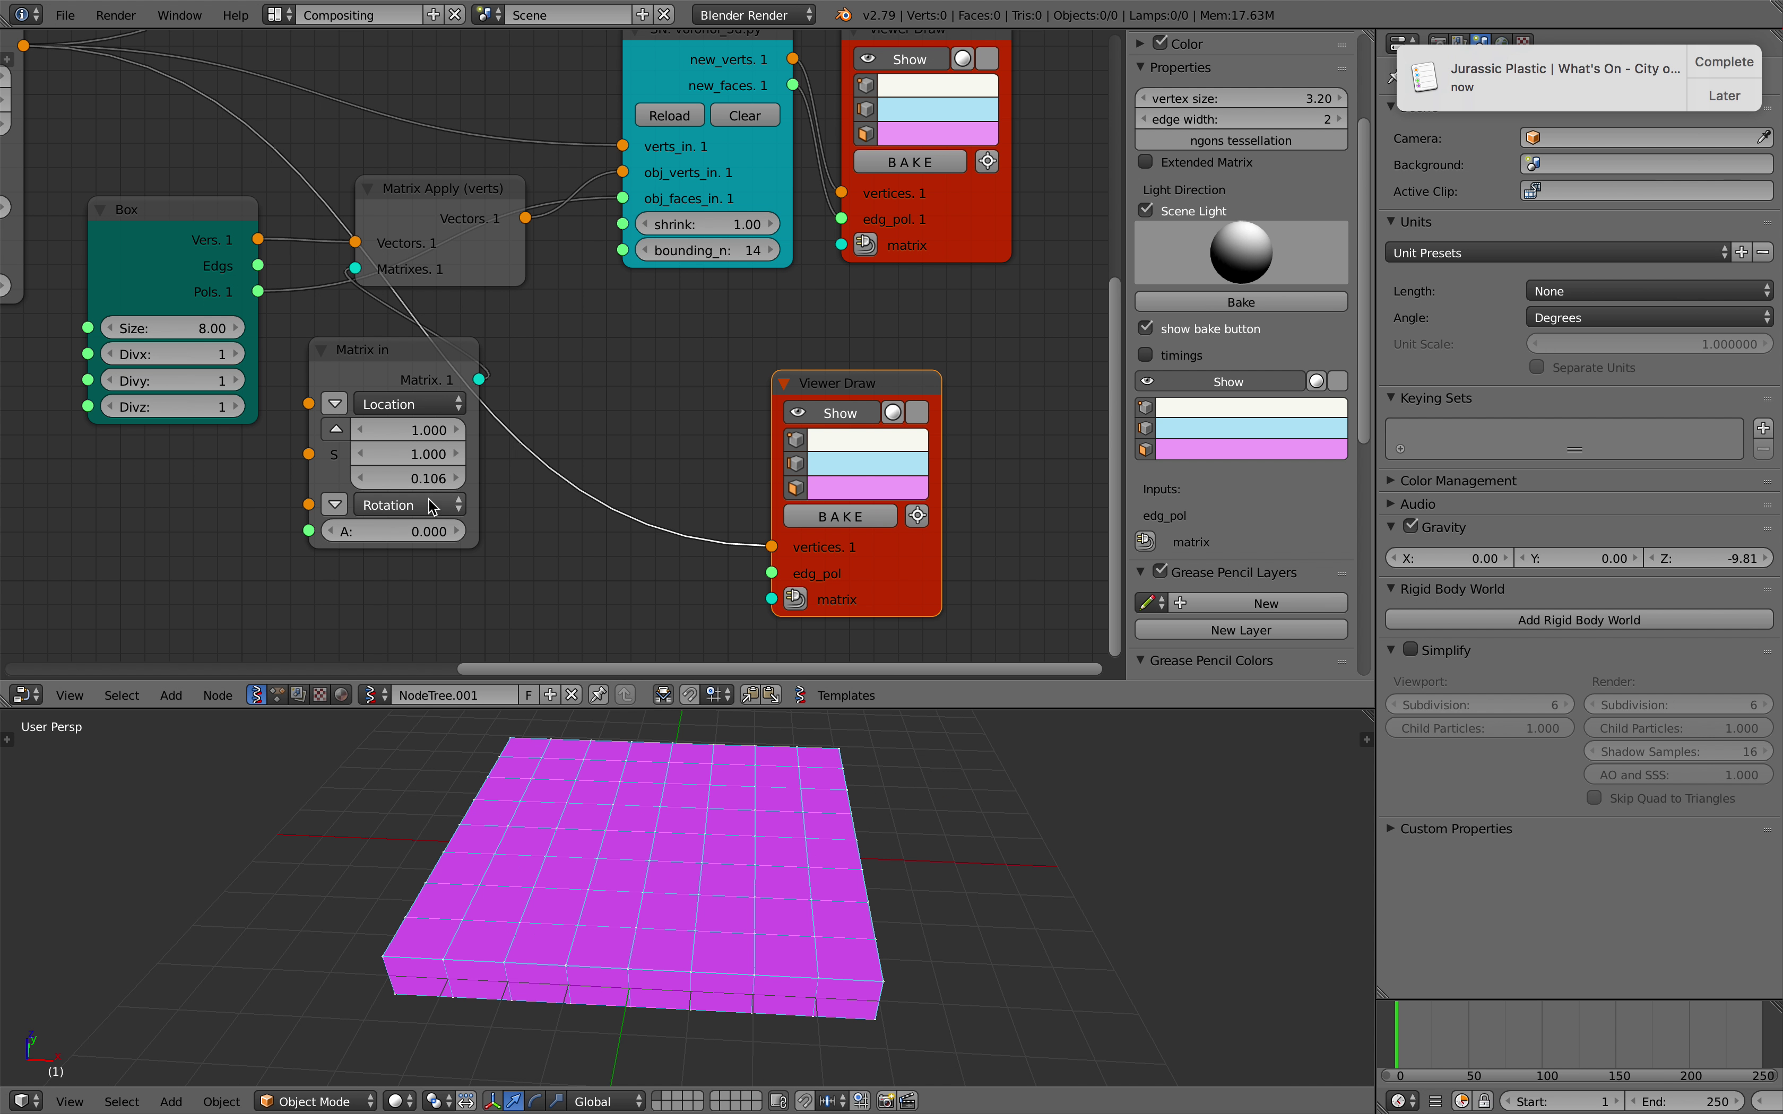
pyautogui.click(416, 479)
pyautogui.write('.1')
pyautogui.press('Return')
pyautogui.moveTo(847, 808); pyautogui.dragTo(776, 836, button='middle')
pyautogui.hotkey('ctrl', 's')
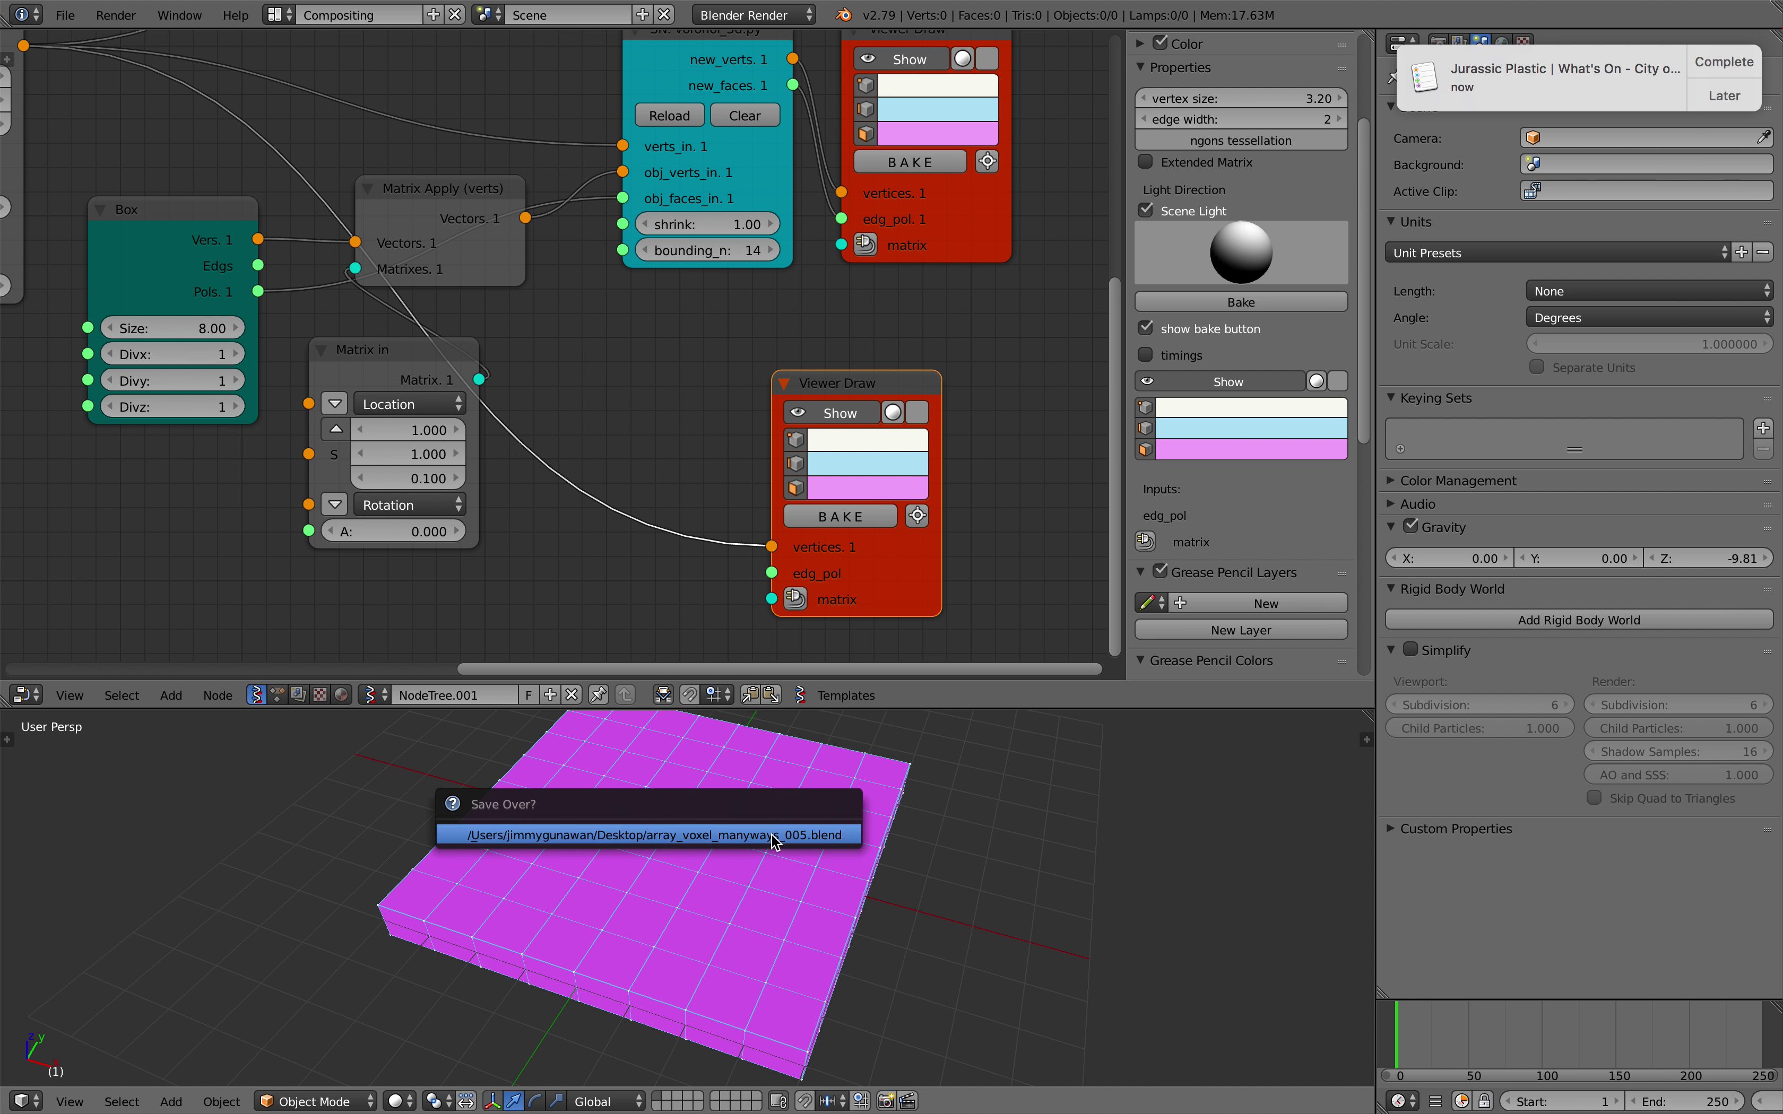
pyautogui.click(776, 836)
# - Hide the node editor's properties and move the Voronoi Viewer Draw farther from the voronoi_3d node
pyautogui.press('n')
pyautogui.moveTo(905, 307); pyautogui.dragTo(855, 378, button='middle')
pyautogui.moveTo(1010, 282); pyautogui.dragTo(1047, 267)
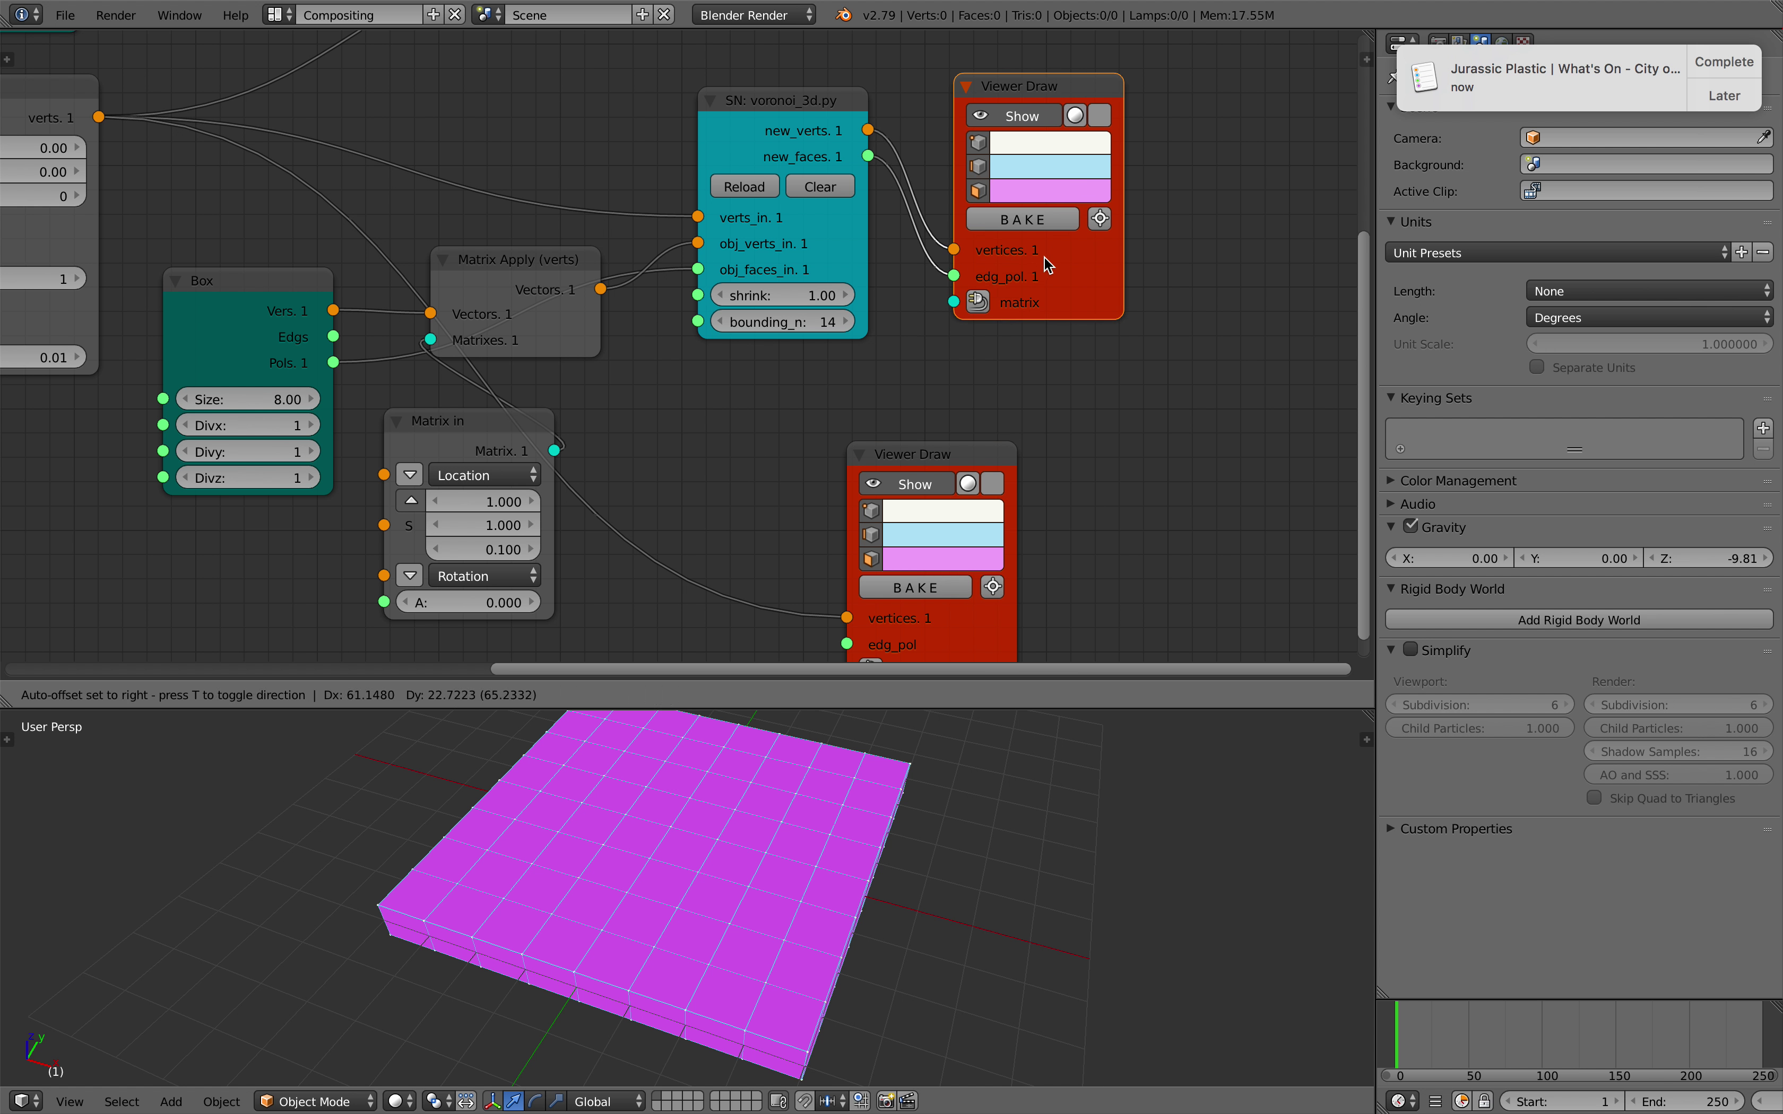
# - Try a lower shrink value on the voronoi_3d node and set it back to 1
pyautogui.moveTo(783, 295); pyautogui.dragTo(700, 295)
pyautogui.moveTo(818, 752); pyautogui.dragTo(905, 914, button='middle')
pyautogui.click(802, 295)
pyautogui.write('1')
pyautogui.press('Return')
pyautogui.moveTo(790, 848); pyautogui.dragTo(762, 813, button='middle')
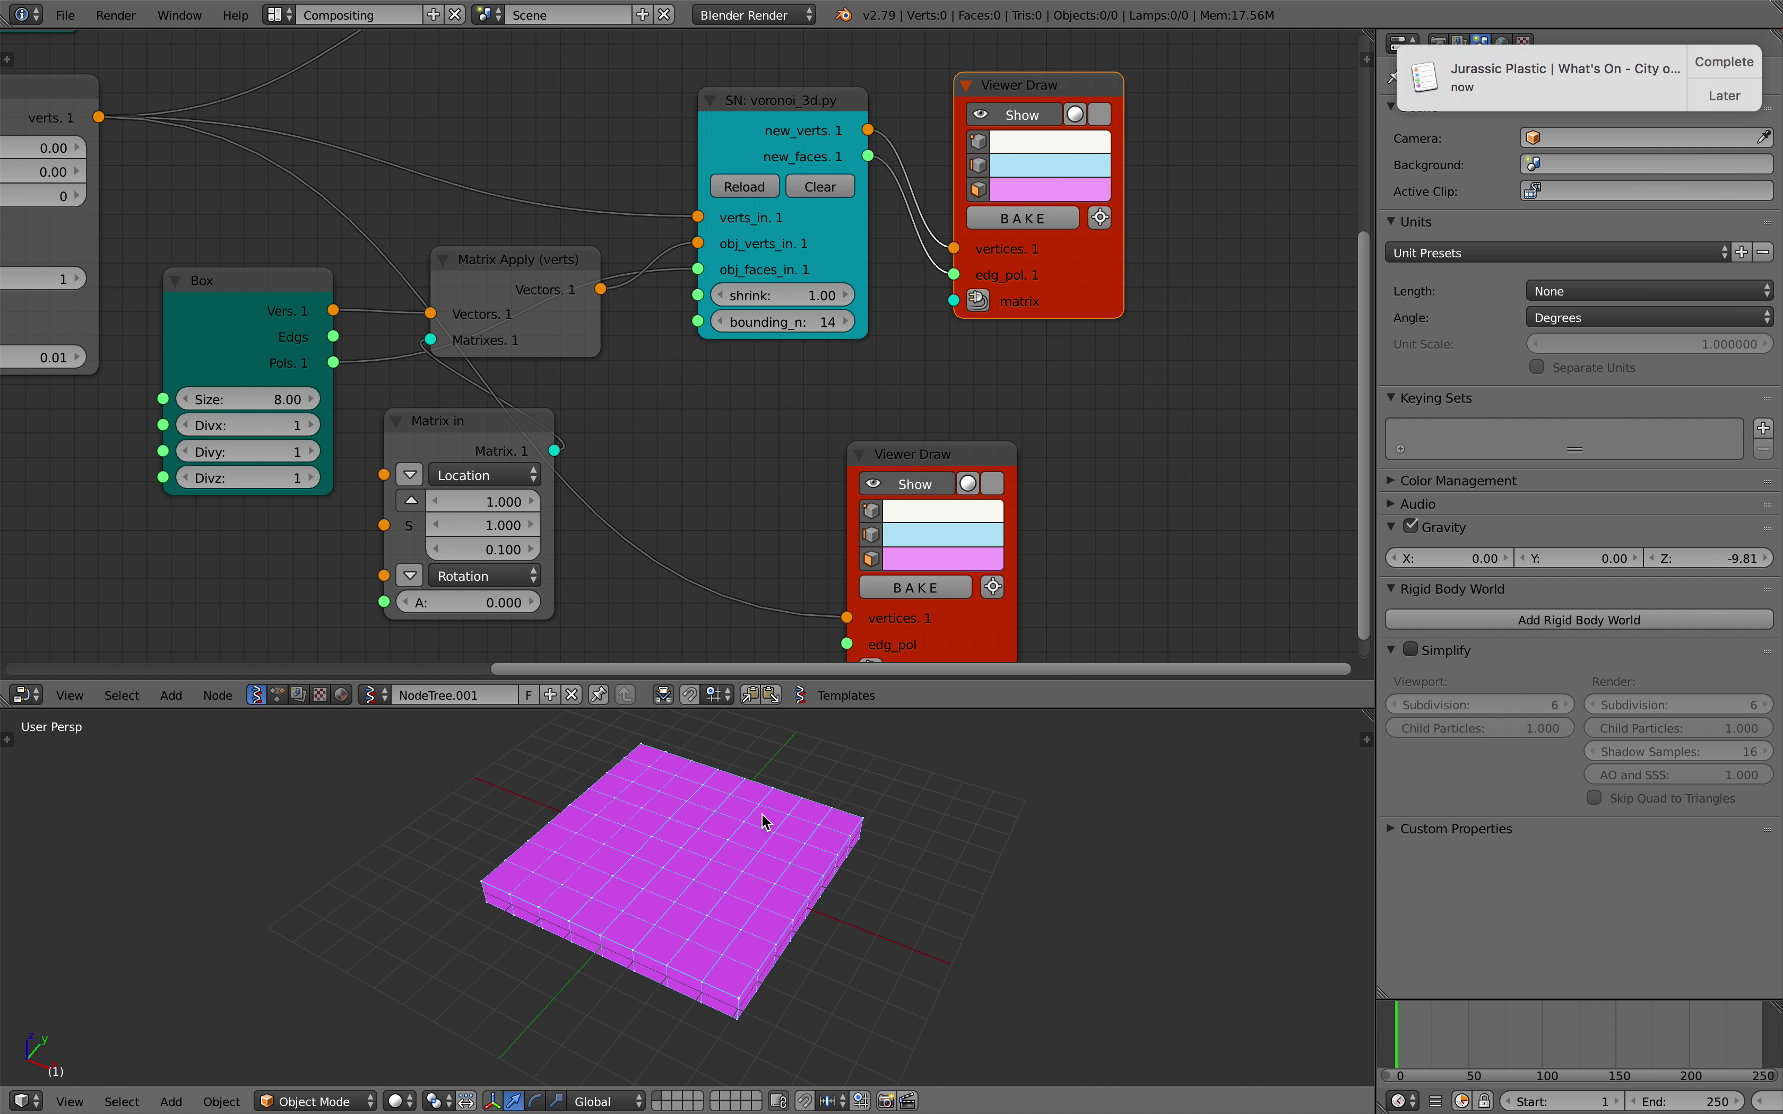
# - Shift the Vector P Field and voronoi_3d nodes slightly to tidy the node layout
pyautogui.moveTo(664, 503); pyautogui.dragTo(832, 468, button='middle')
pyautogui.scroll(-2, 553, 447)
pyautogui.moveTo(552, 447); pyautogui.dragTo(957, 567, button='middle')
pyautogui.moveTo(625, 232); pyautogui.dragTo(588, 240)
pyautogui.moveTo(770, 799); pyautogui.dragTo(719, 834, button='middle')
pyautogui.scroll(-1, 810, 389)
pyautogui.moveTo(812, 383); pyautogui.dragTo(643, 423, button='middle')
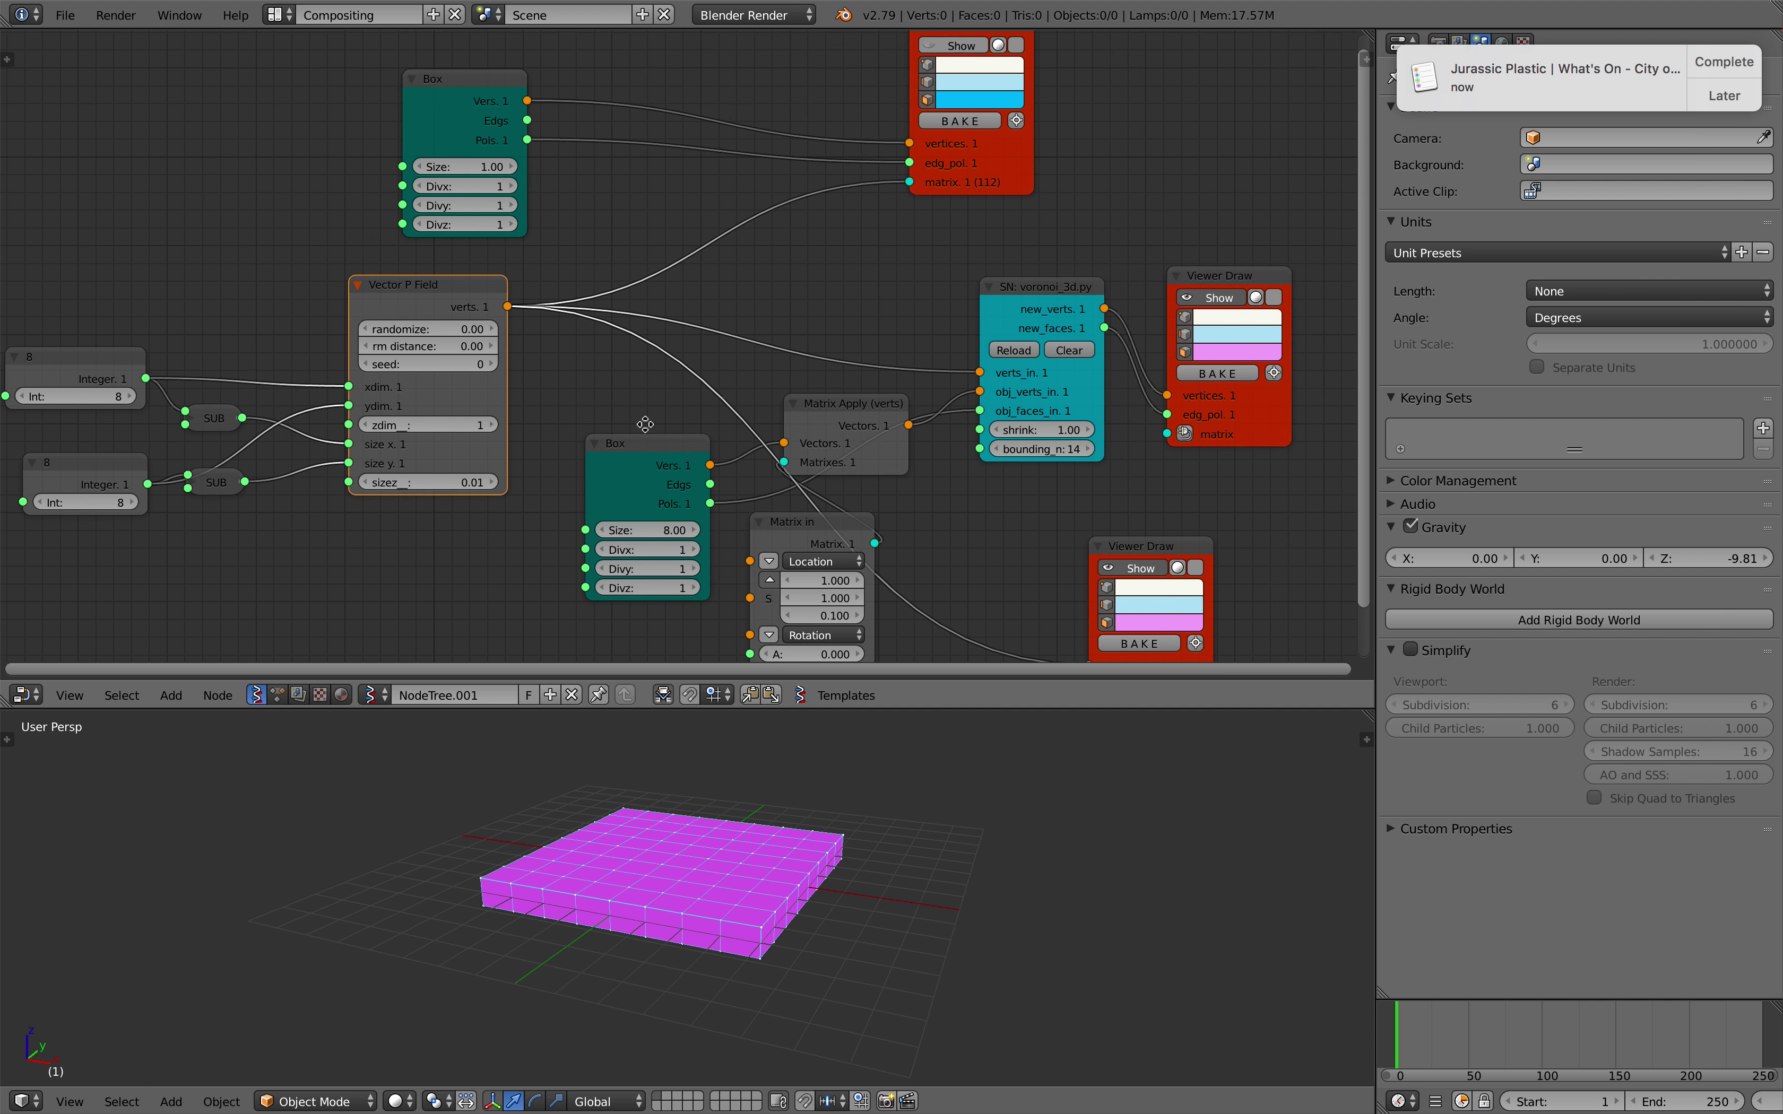
pyautogui.scroll(2, 681, 400)
pyautogui.moveTo(875, 400); pyautogui.dragTo(643, 404, button='middle')
pyautogui.scroll(2, 856, 373)
pyautogui.moveTo(921, 294); pyautogui.dragTo(929, 292)
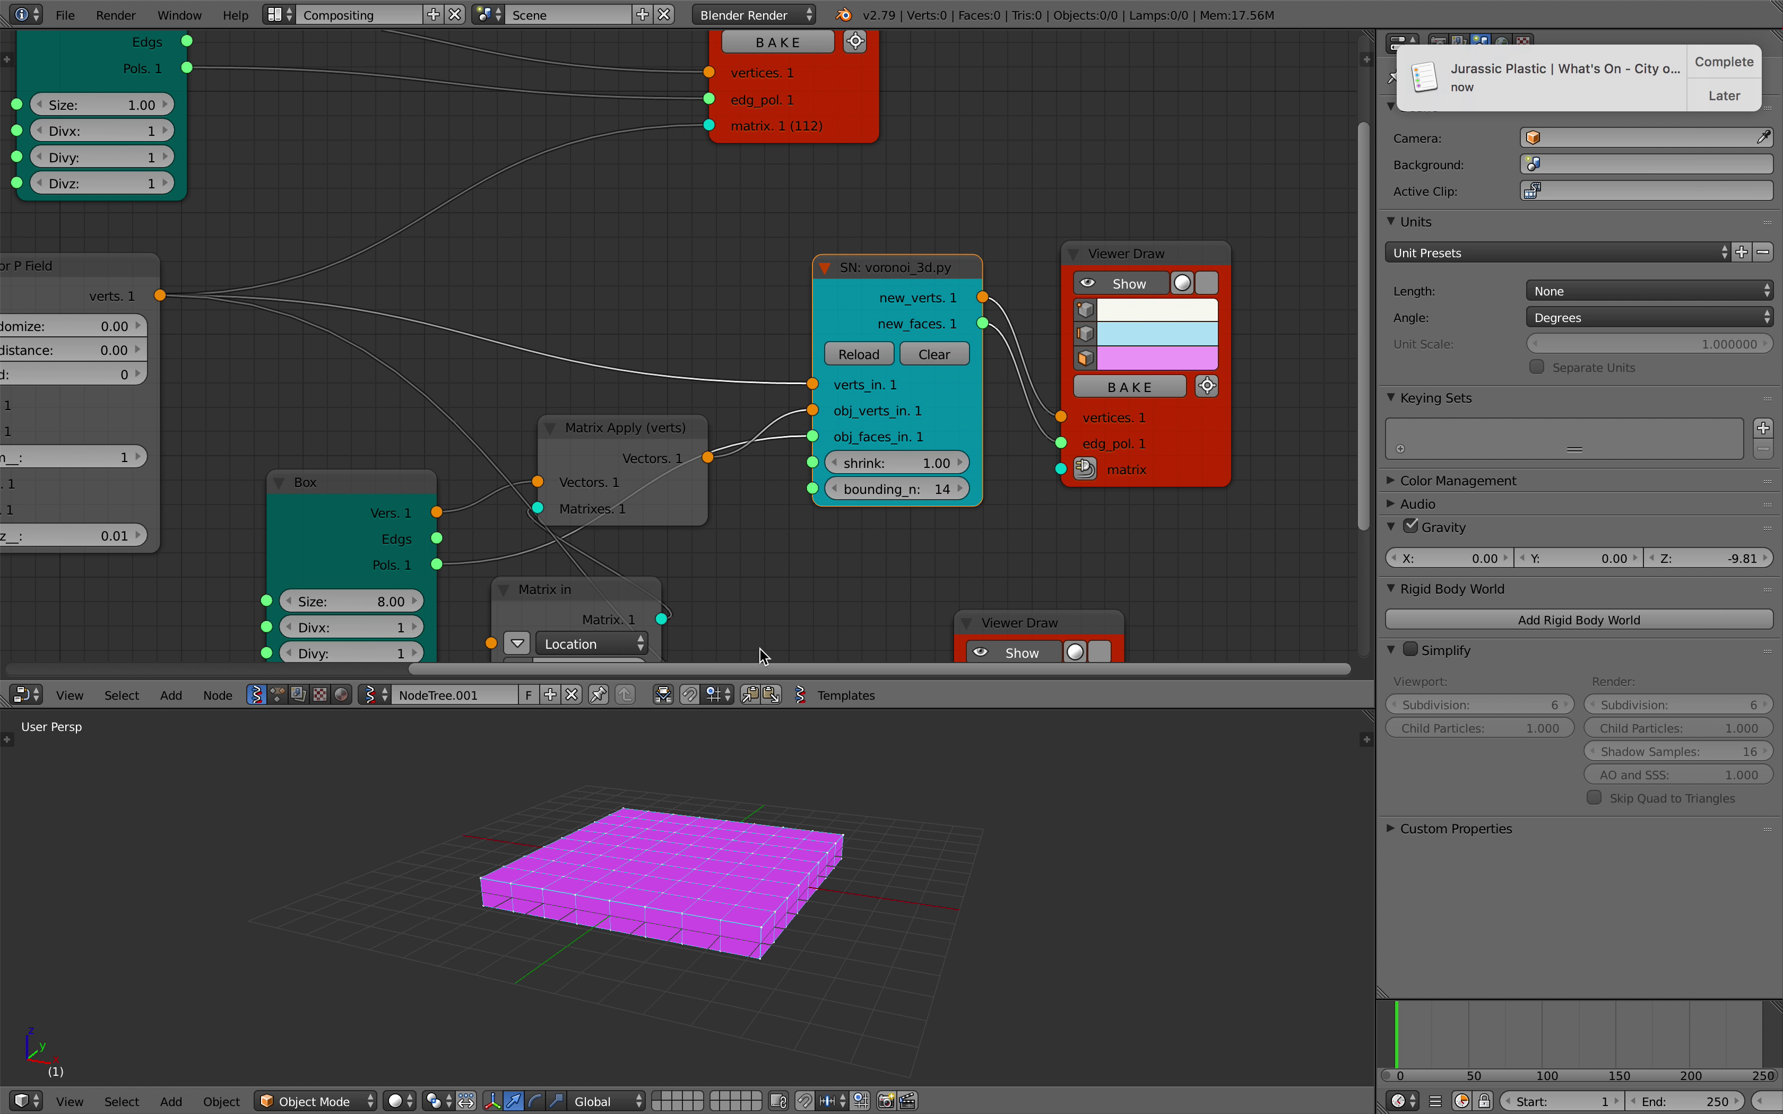
# - Bake the regular Voronoi cells into a mesh beside the preview and add a Subsurf modifier with 2 view subdivisions
pyautogui.moveTo(770, 914); pyautogui.dragTo(753, 925, button='middle')
pyautogui.moveTo(834, 510); pyautogui.dragTo(717, 494, button='middle')
pyautogui.click(1014, 370)
pyautogui.moveTo(712, 709); pyautogui.dragTo(712, 495)
pyautogui.click(1567, 42)
pyautogui.click(1576, 115)
# - Make room before the voronoi_3d node and insert a Randomize input vertices node between Vector P Field and verts_in
pyautogui.scroll(-3, 721, 199)
pyautogui.moveTo(806, 247); pyautogui.dragTo(956, 223)
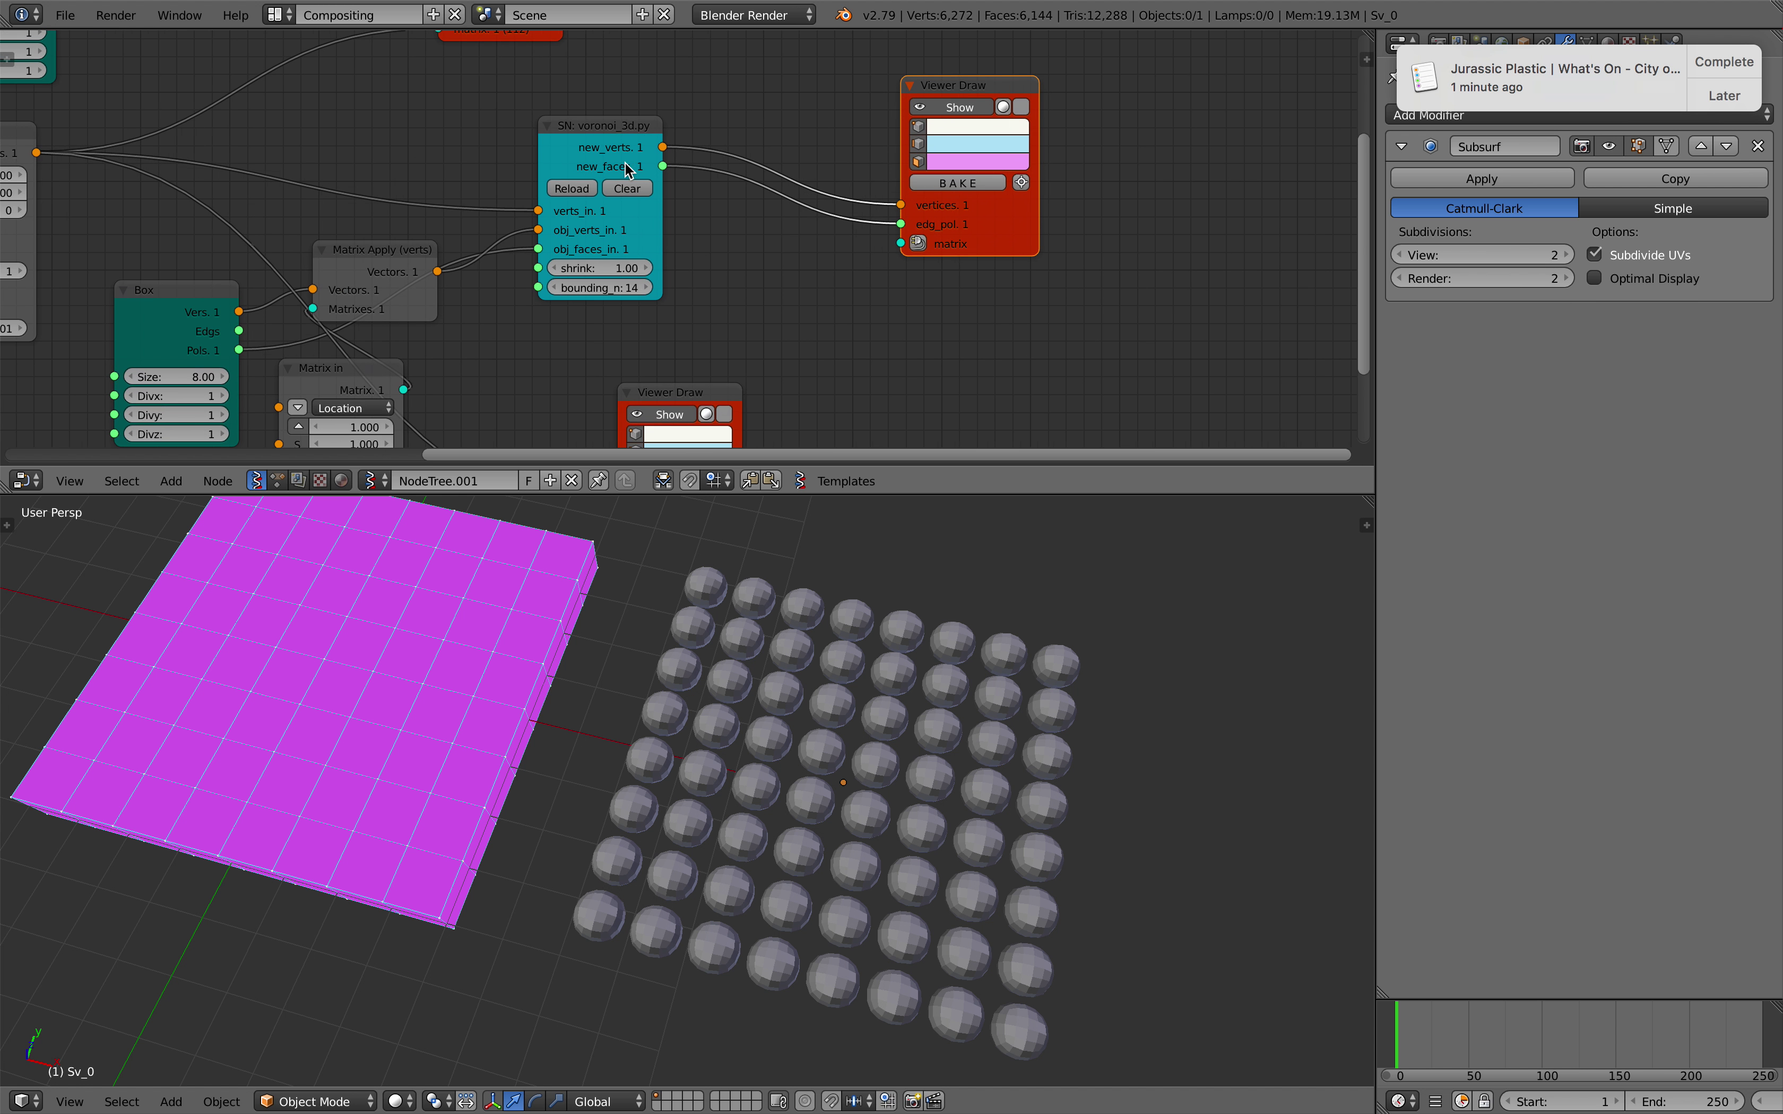
pyautogui.moveTo(619, 163); pyautogui.dragTo(709, 158)
pyautogui.moveTo(619, 165); pyautogui.dragTo(815, 224, button='middle')
pyautogui.scroll(1, 759, 210)
pyautogui.hotkey('alt', 'space')
pyautogui.write('randomi')
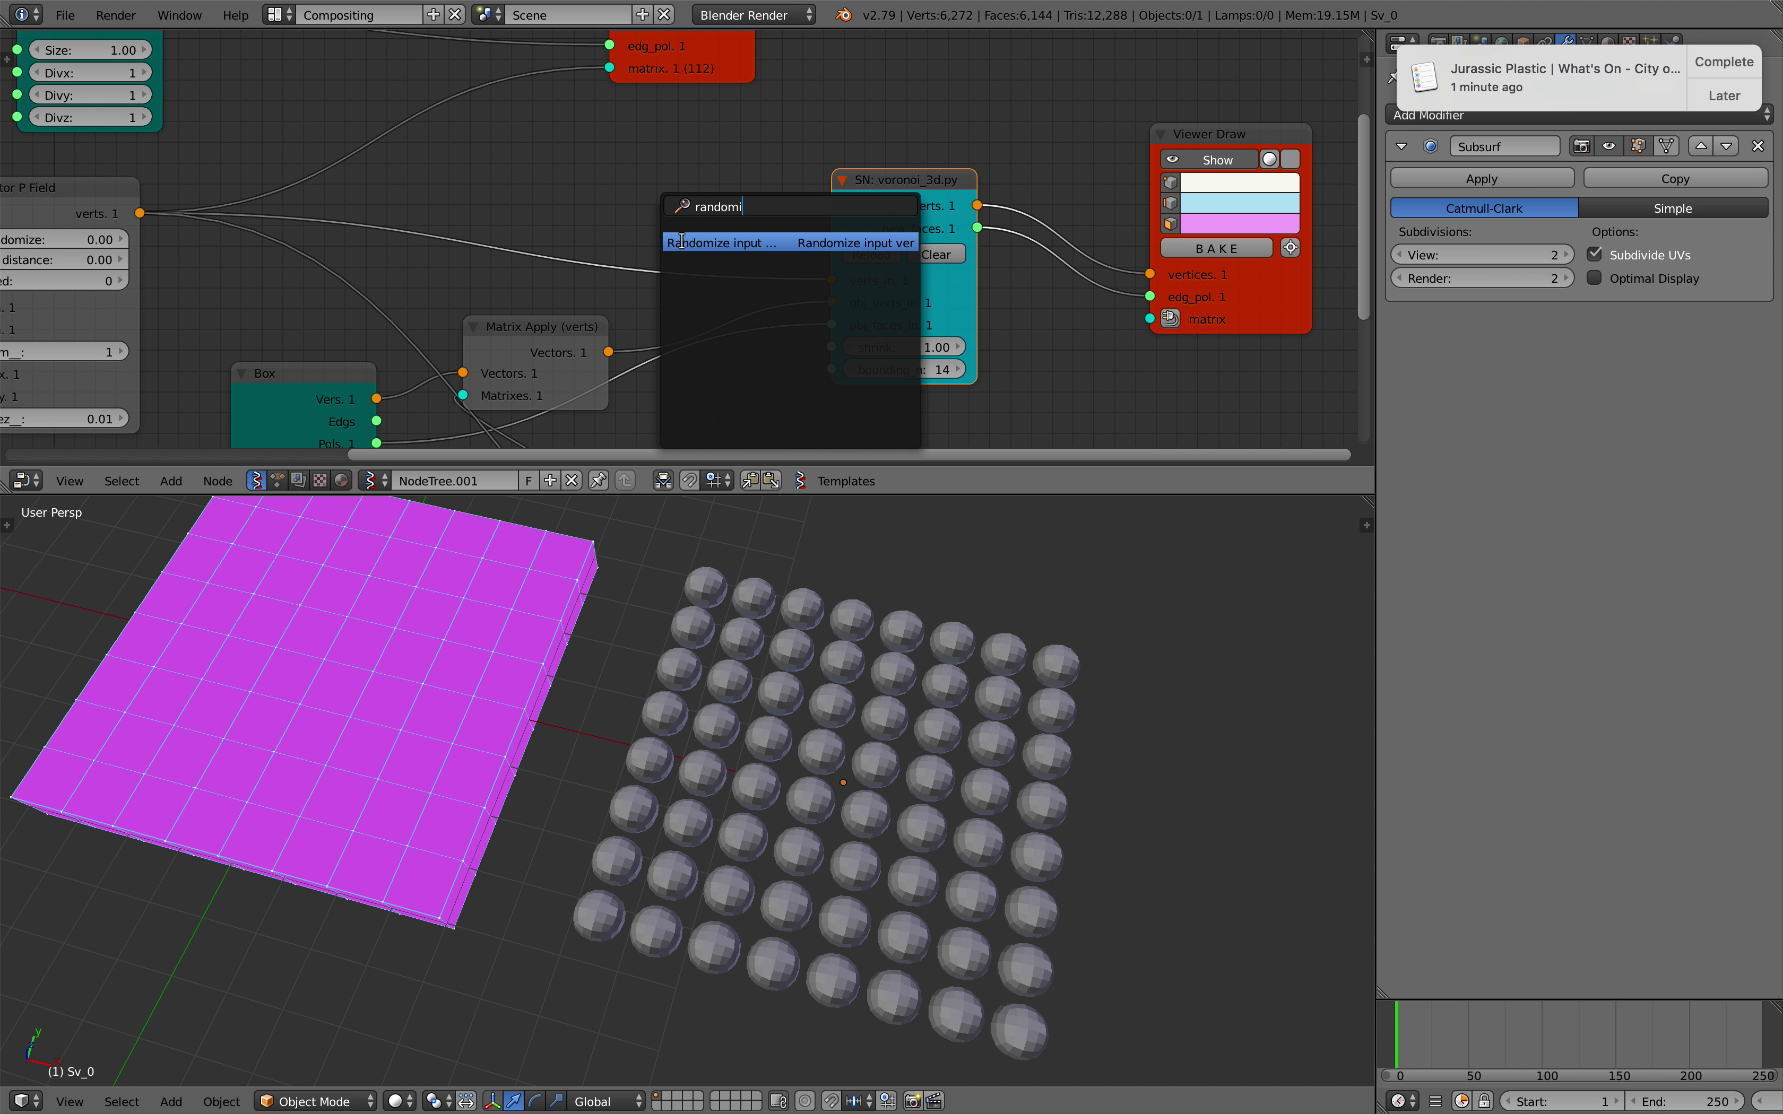
pyautogui.click(682, 241)
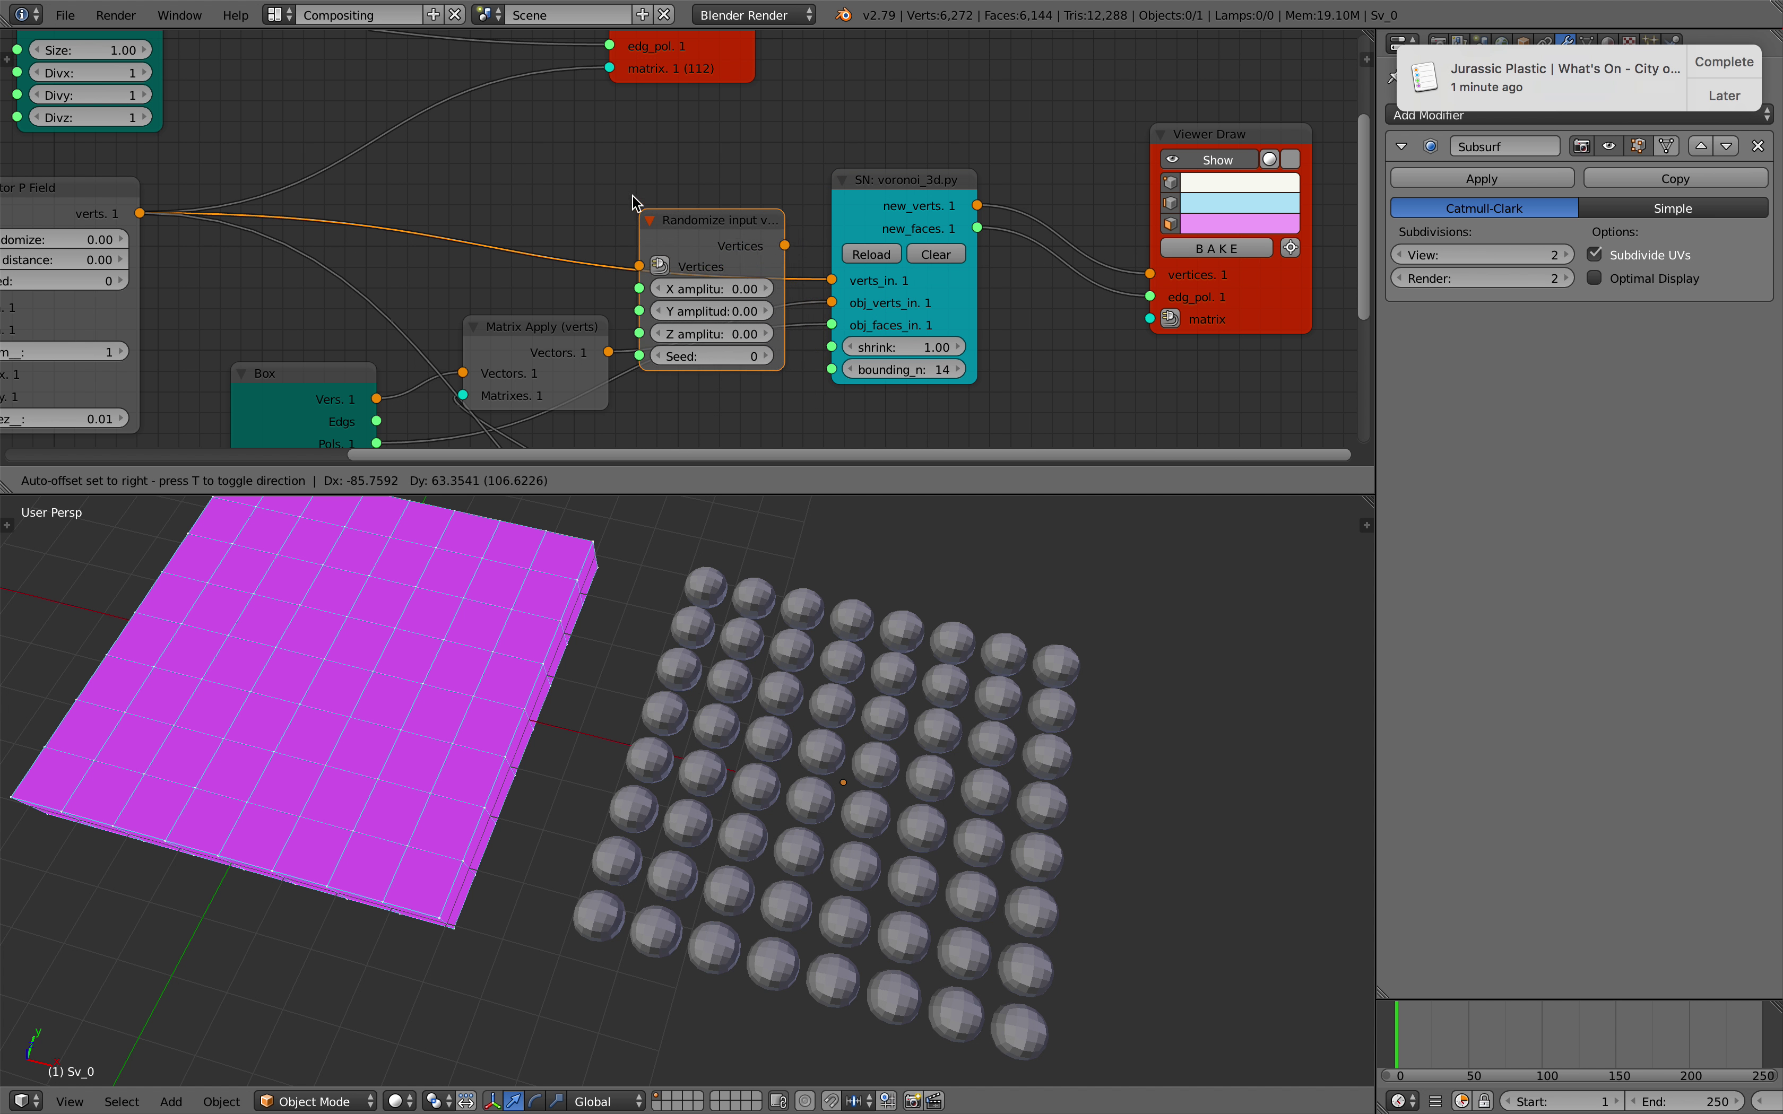
pyautogui.click(658, 184)
# - Set the Randomize node's amplitudes to 0.56 in X, 0.40 in Y and 0.52 in Z, and nudge the voronoi_3d node aside
pyautogui.moveTo(693, 223); pyautogui.dragTo(766, 223)
pyautogui.moveTo(674, 245); pyautogui.dragTo(777, 245)
pyautogui.moveTo(674, 268); pyautogui.dragTo(792, 268)
pyautogui.moveTo(884, 180); pyautogui.dragTo(896, 165)
# - Bake the randomized Voronoi cells into a second Subsurf-smoothed mesh on the other side of the preview and save the file
pyautogui.click(1215, 248)
pyautogui.keyDown('shift'); pyautogui.moveTo(405, 730); pyautogui.dragTo(316, 721, button='middle'); pyautogui.keyUp('shift')
pyautogui.moveTo(595, 760); pyautogui.dragTo(728, 709, button='middle')
pyautogui.keyDown('shift'); pyautogui.moveTo(728, 708); pyautogui.dragTo(693, 735, button='middle'); pyautogui.keyUp('shift')
pyautogui.press('a')
pyautogui.hotkey('ctrl', 's')
pyautogui.click(692, 737)
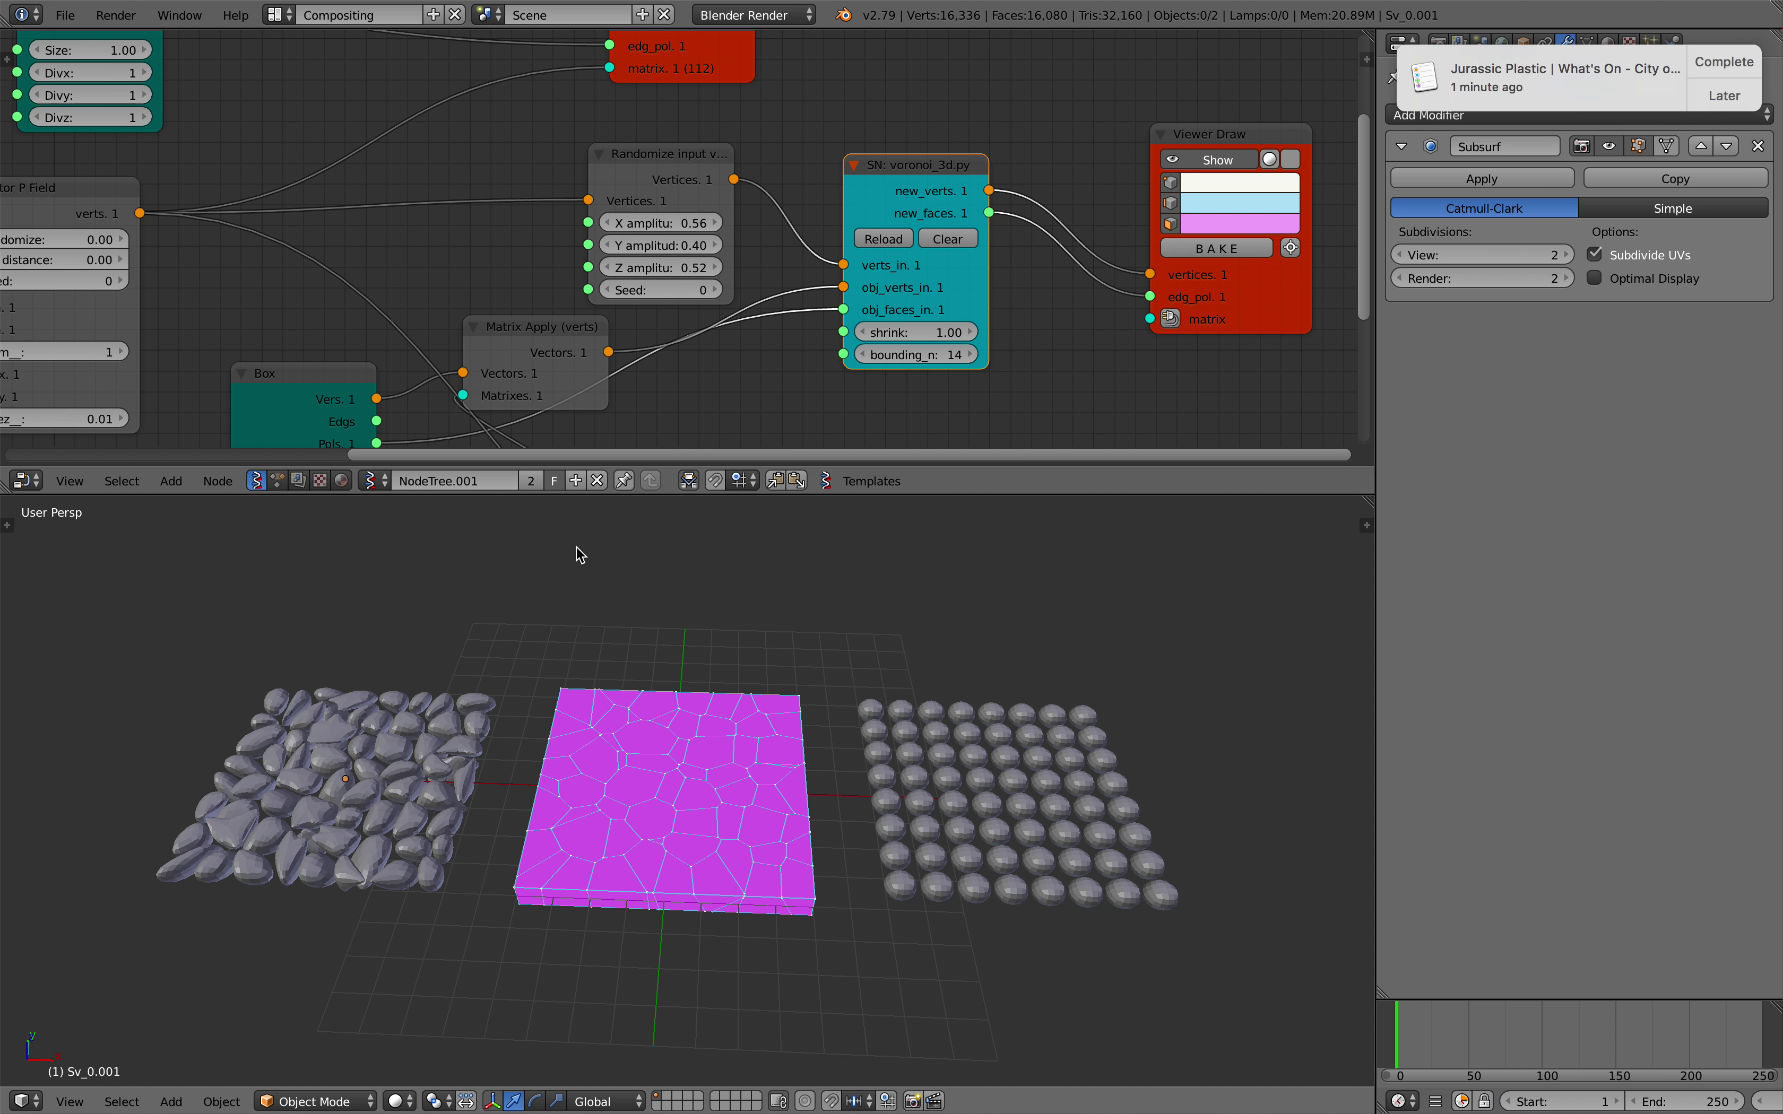
# - Move the Voronoi Viewer Draw and the box array's Viewer Draw closer to the nodes that feed them
pyautogui.scroll(-1, 611, 390)
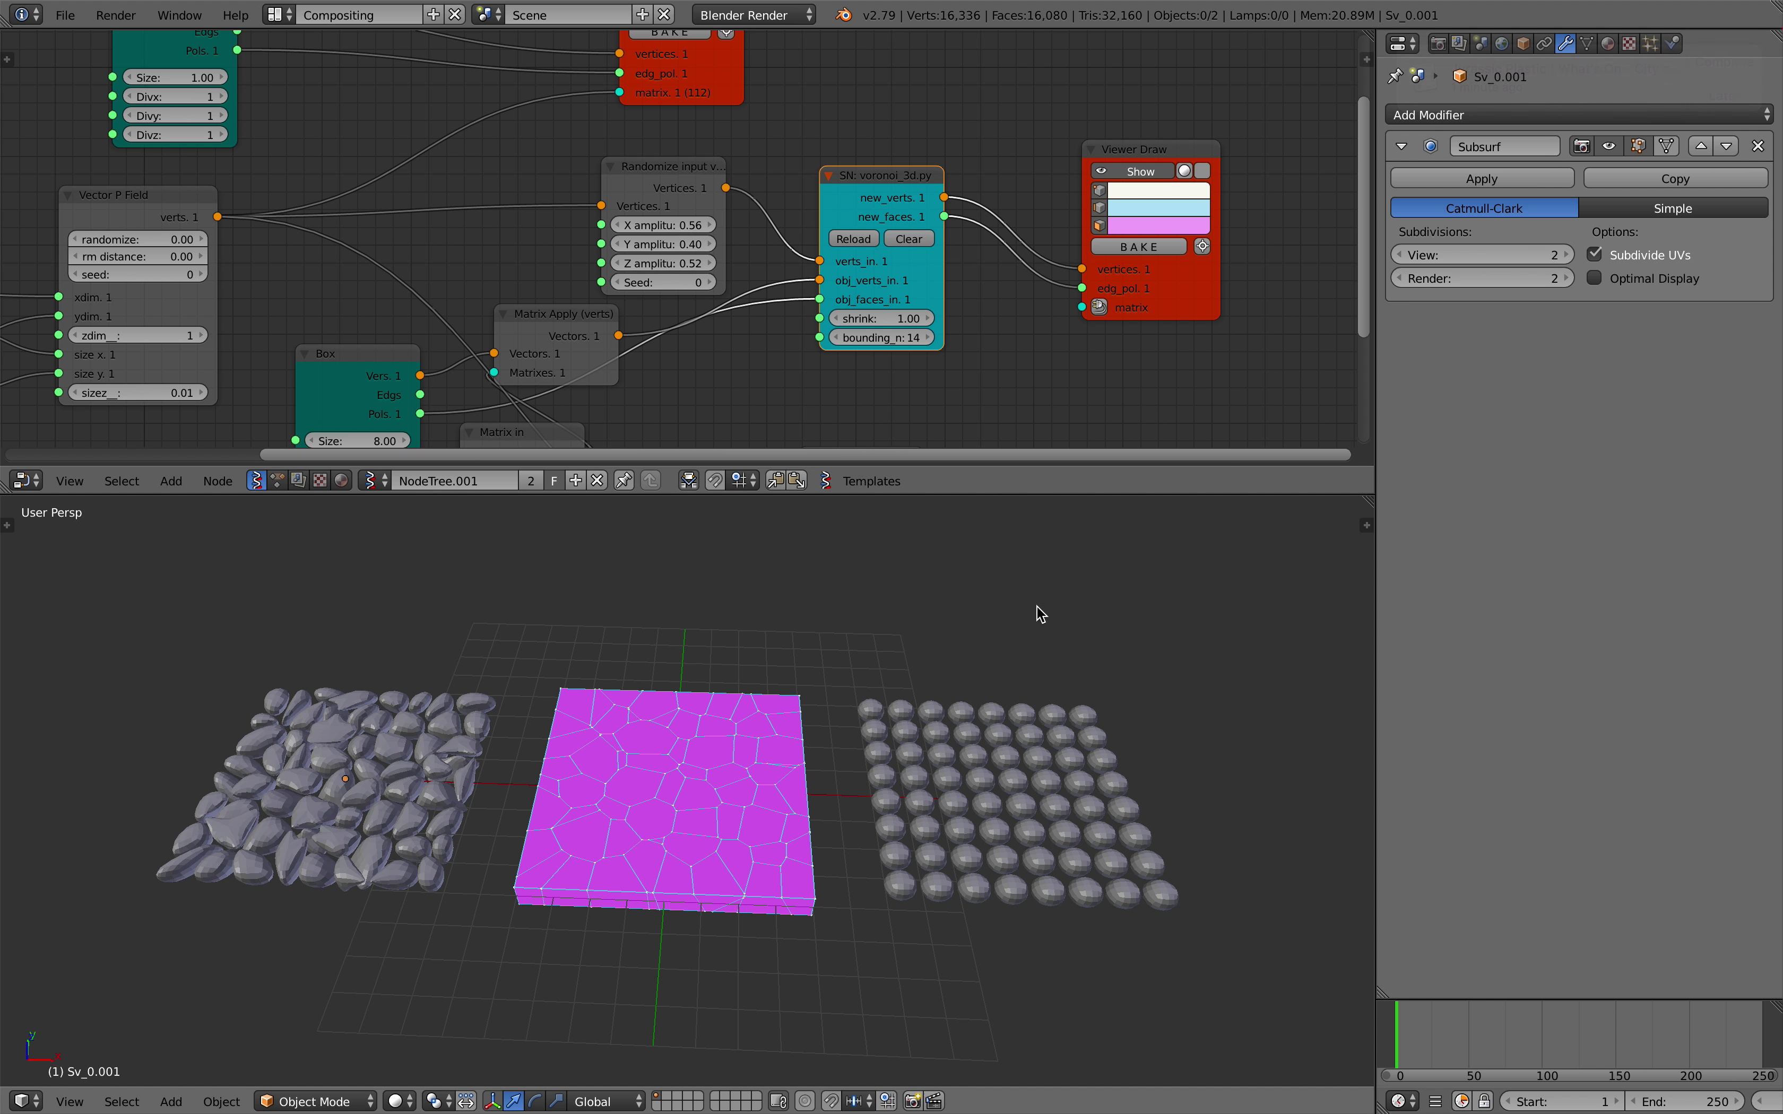
pyautogui.moveTo(1039, 613); pyautogui.dragTo(946, 690, button='middle')
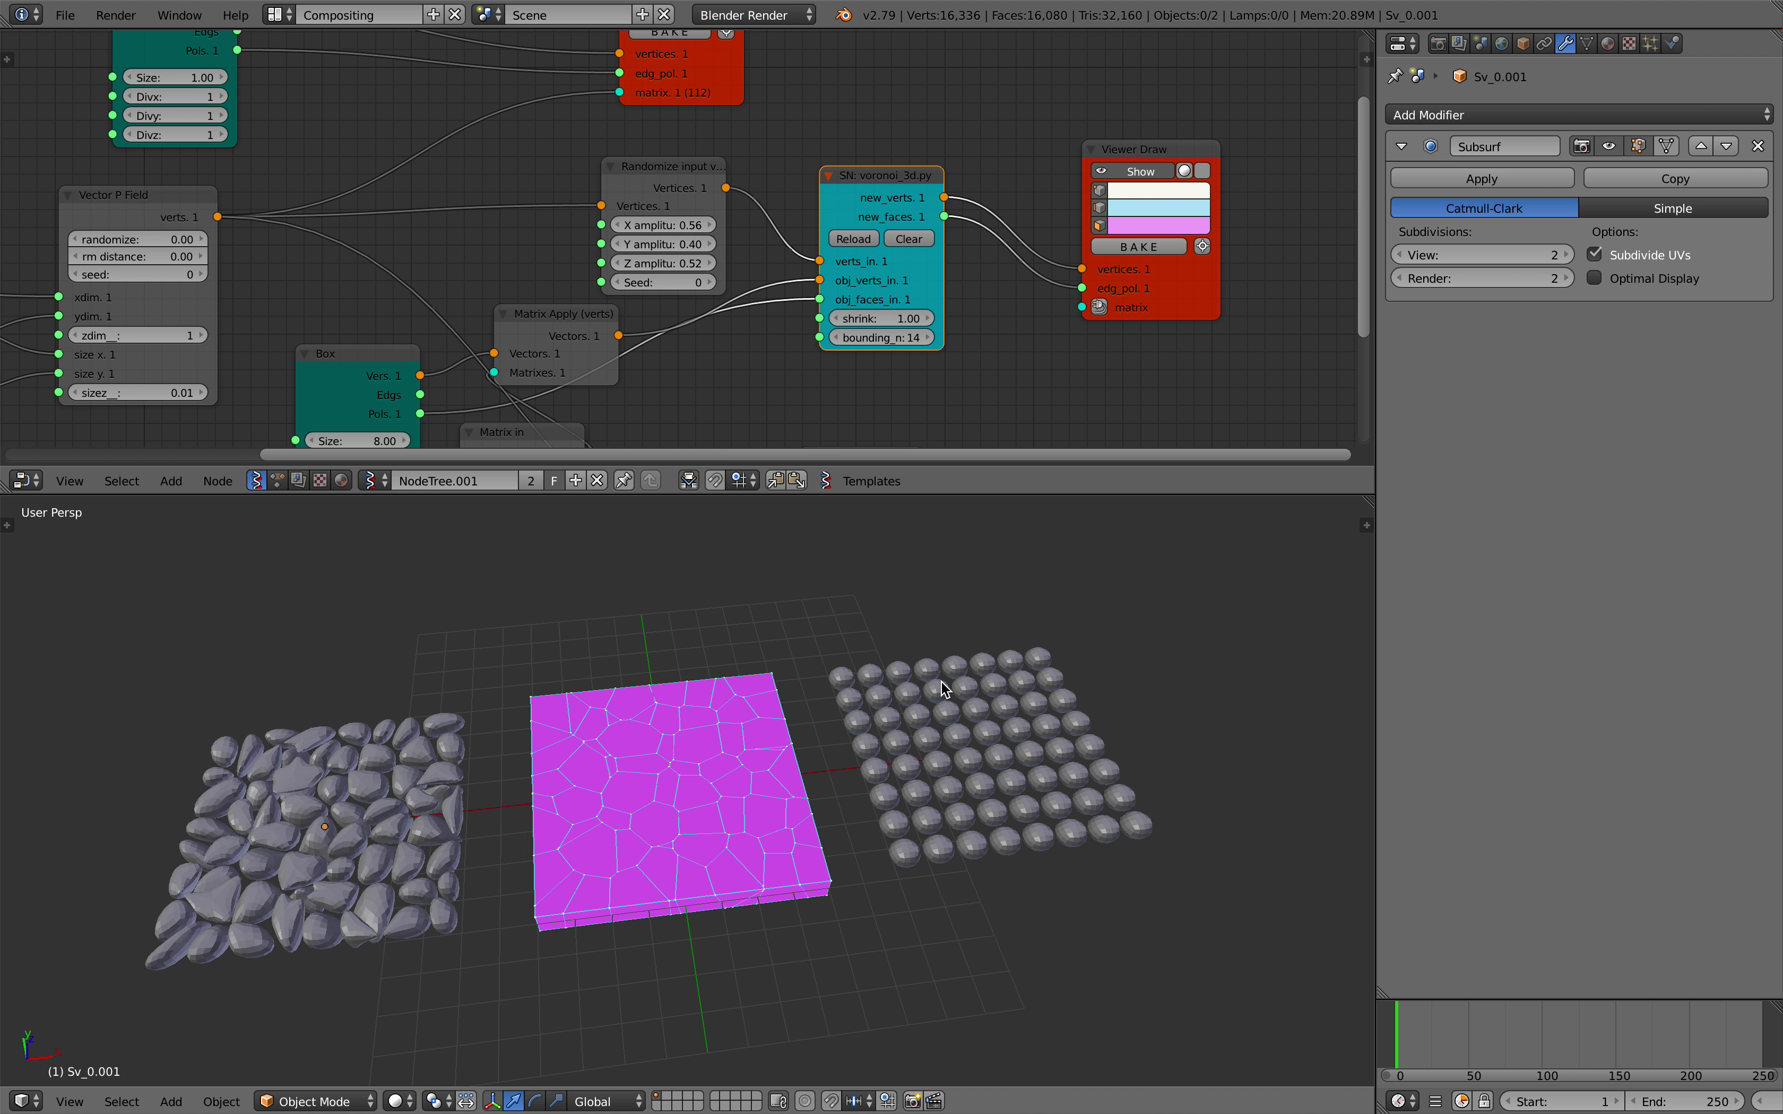
pyautogui.moveTo(940, 681); pyautogui.dragTo(907, 682, button='middle')
pyautogui.scroll(4, 855, 275)
pyautogui.moveTo(848, 214); pyautogui.dragTo(927, 243, button='middle')
pyautogui.scroll(-1, 716, 225)
pyautogui.scroll(-6, 927, 237)
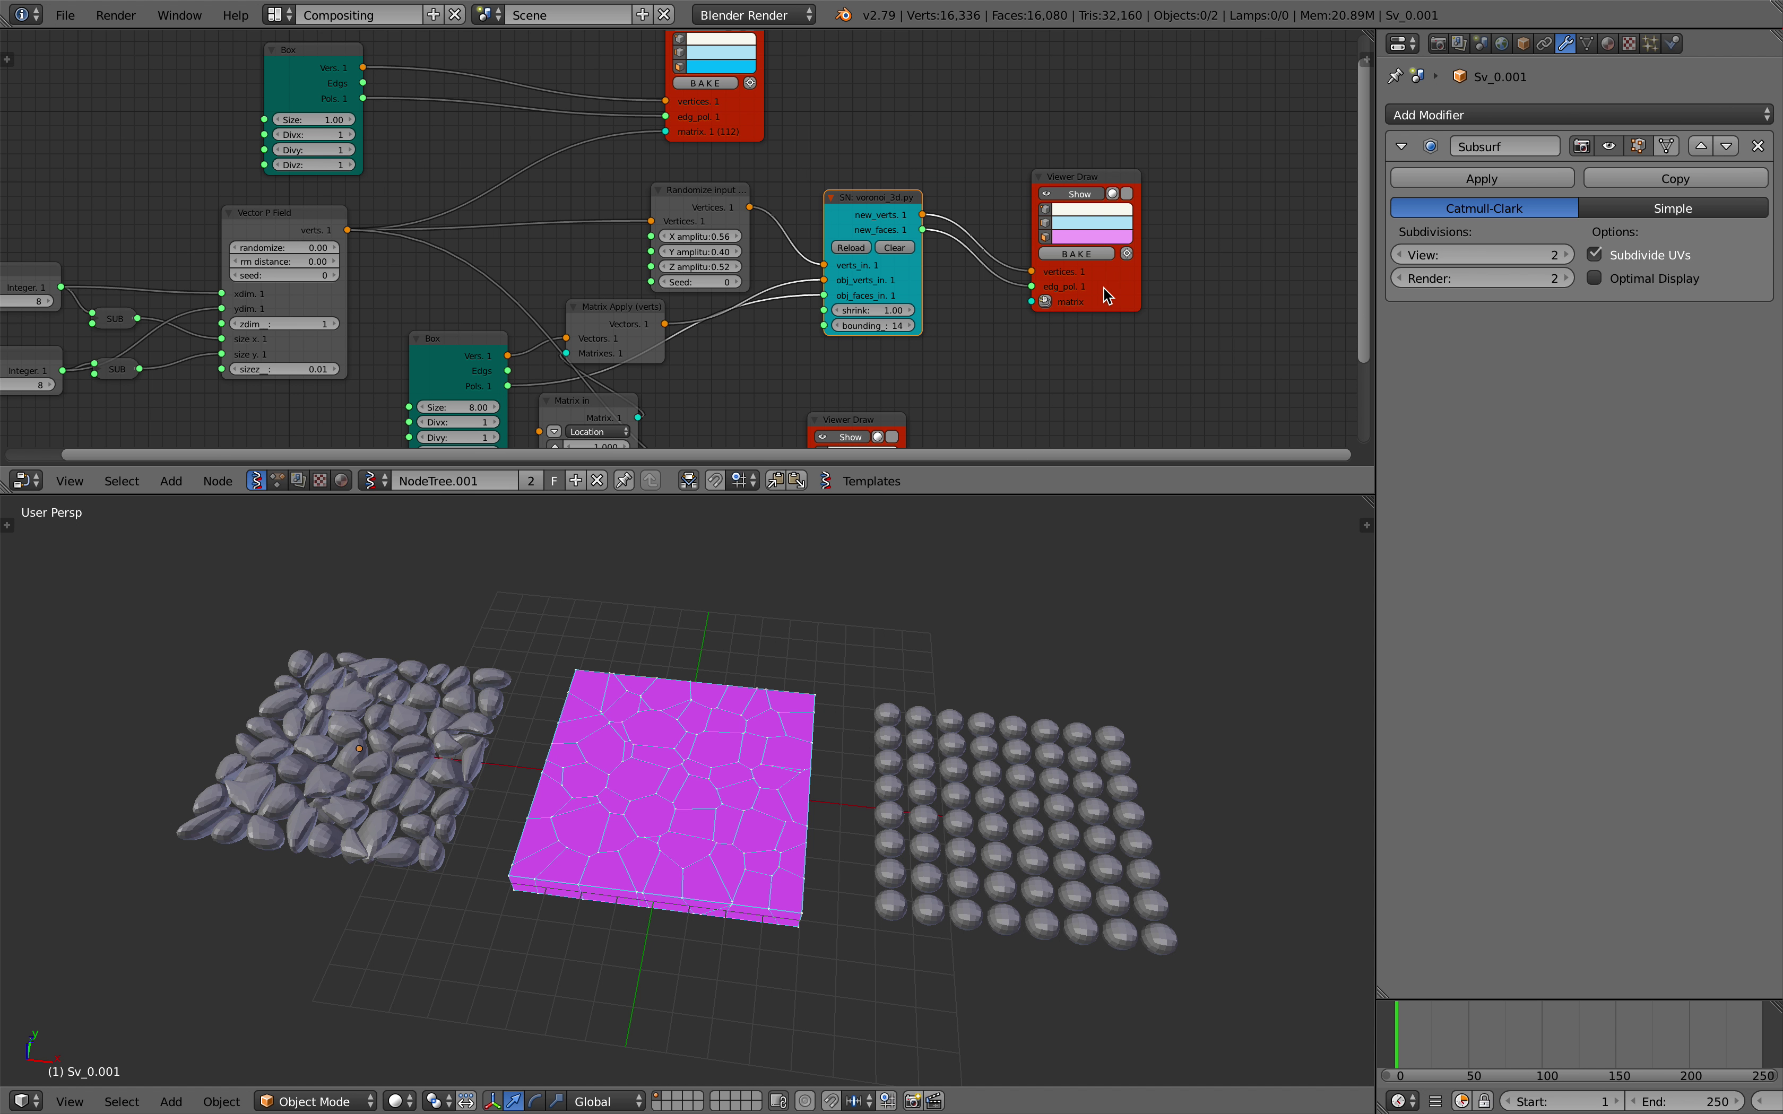
pyautogui.moveTo(1104, 287); pyautogui.dragTo(1087, 294)
pyautogui.moveTo(727, 154); pyautogui.dragTo(866, 222, button='middle')
pyautogui.moveTo(856, 175); pyautogui.dragTo(657, 181)
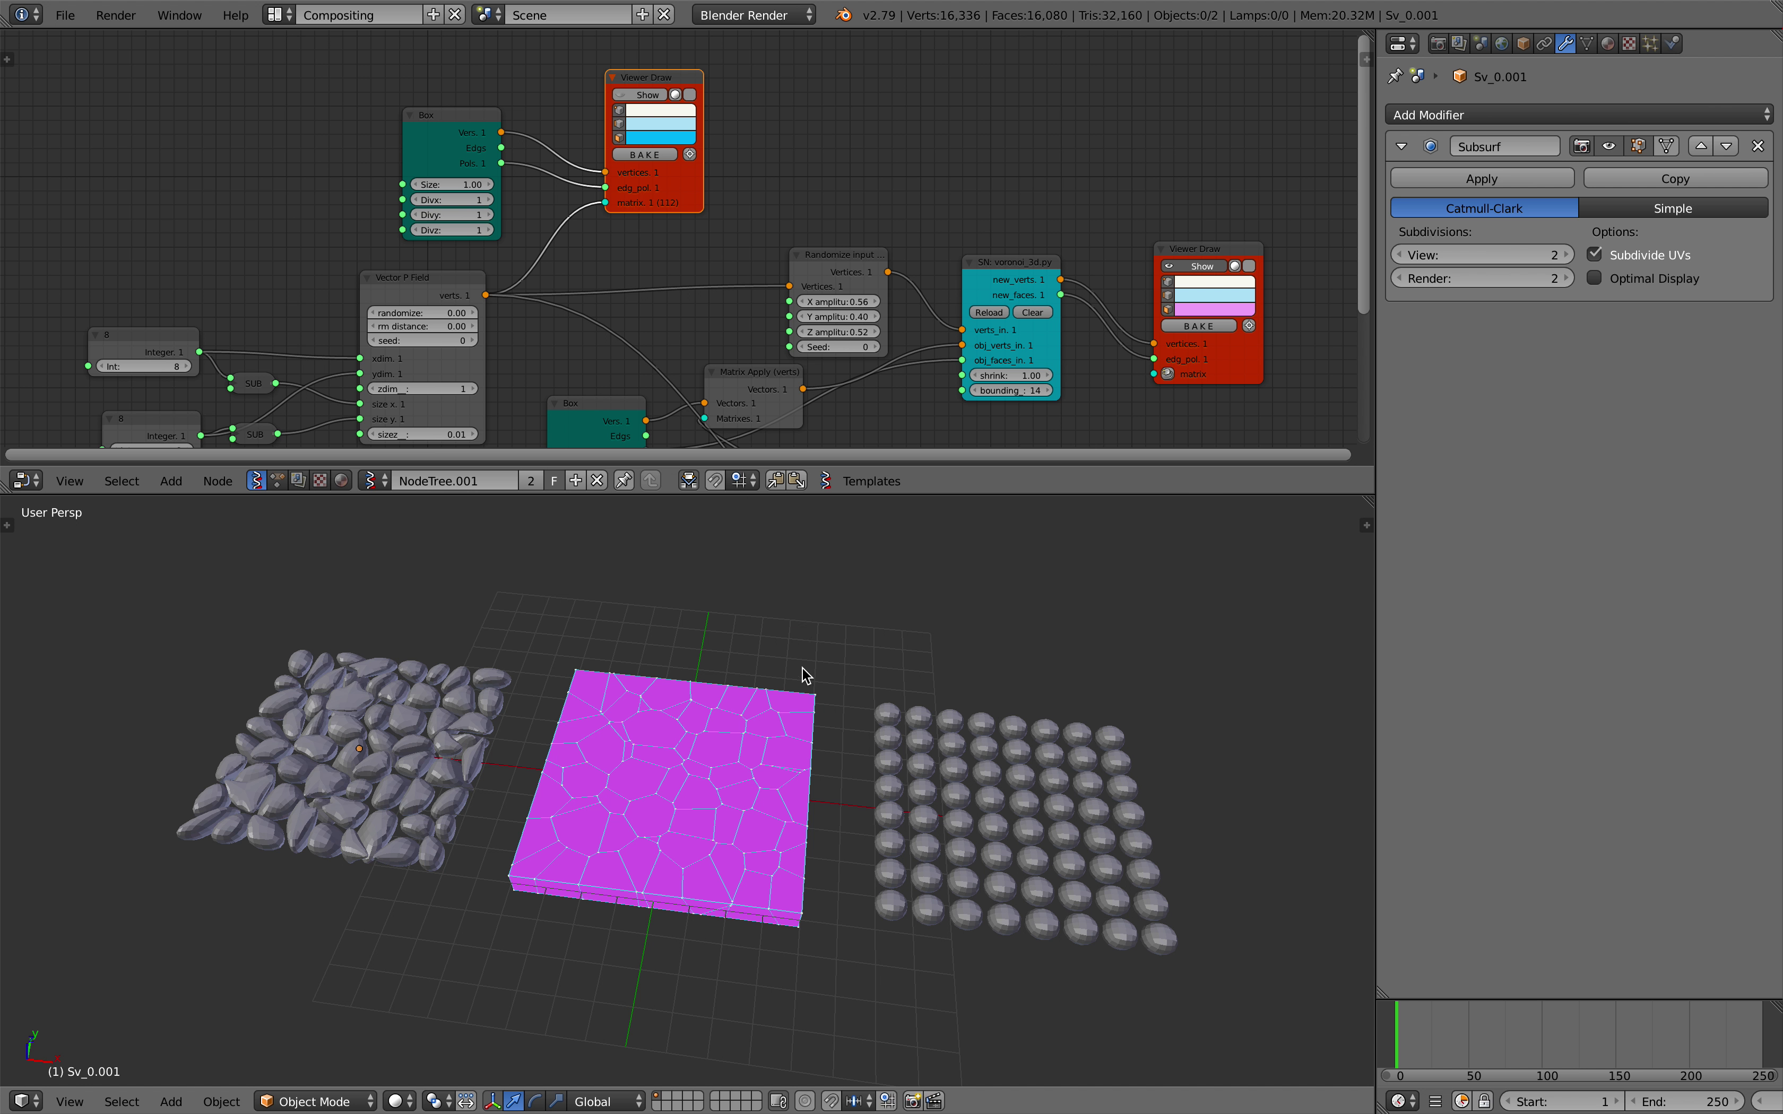
pyautogui.moveTo(804, 677)
pyautogui.mouseDown(button='middle')
pyautogui.moveTo(804, 597)
pyautogui.moveTo(781, 678)
pyautogui.moveTo(679, 641)
pyautogui.moveTo(790, 676)
pyautogui.mouseUp(button='middle')
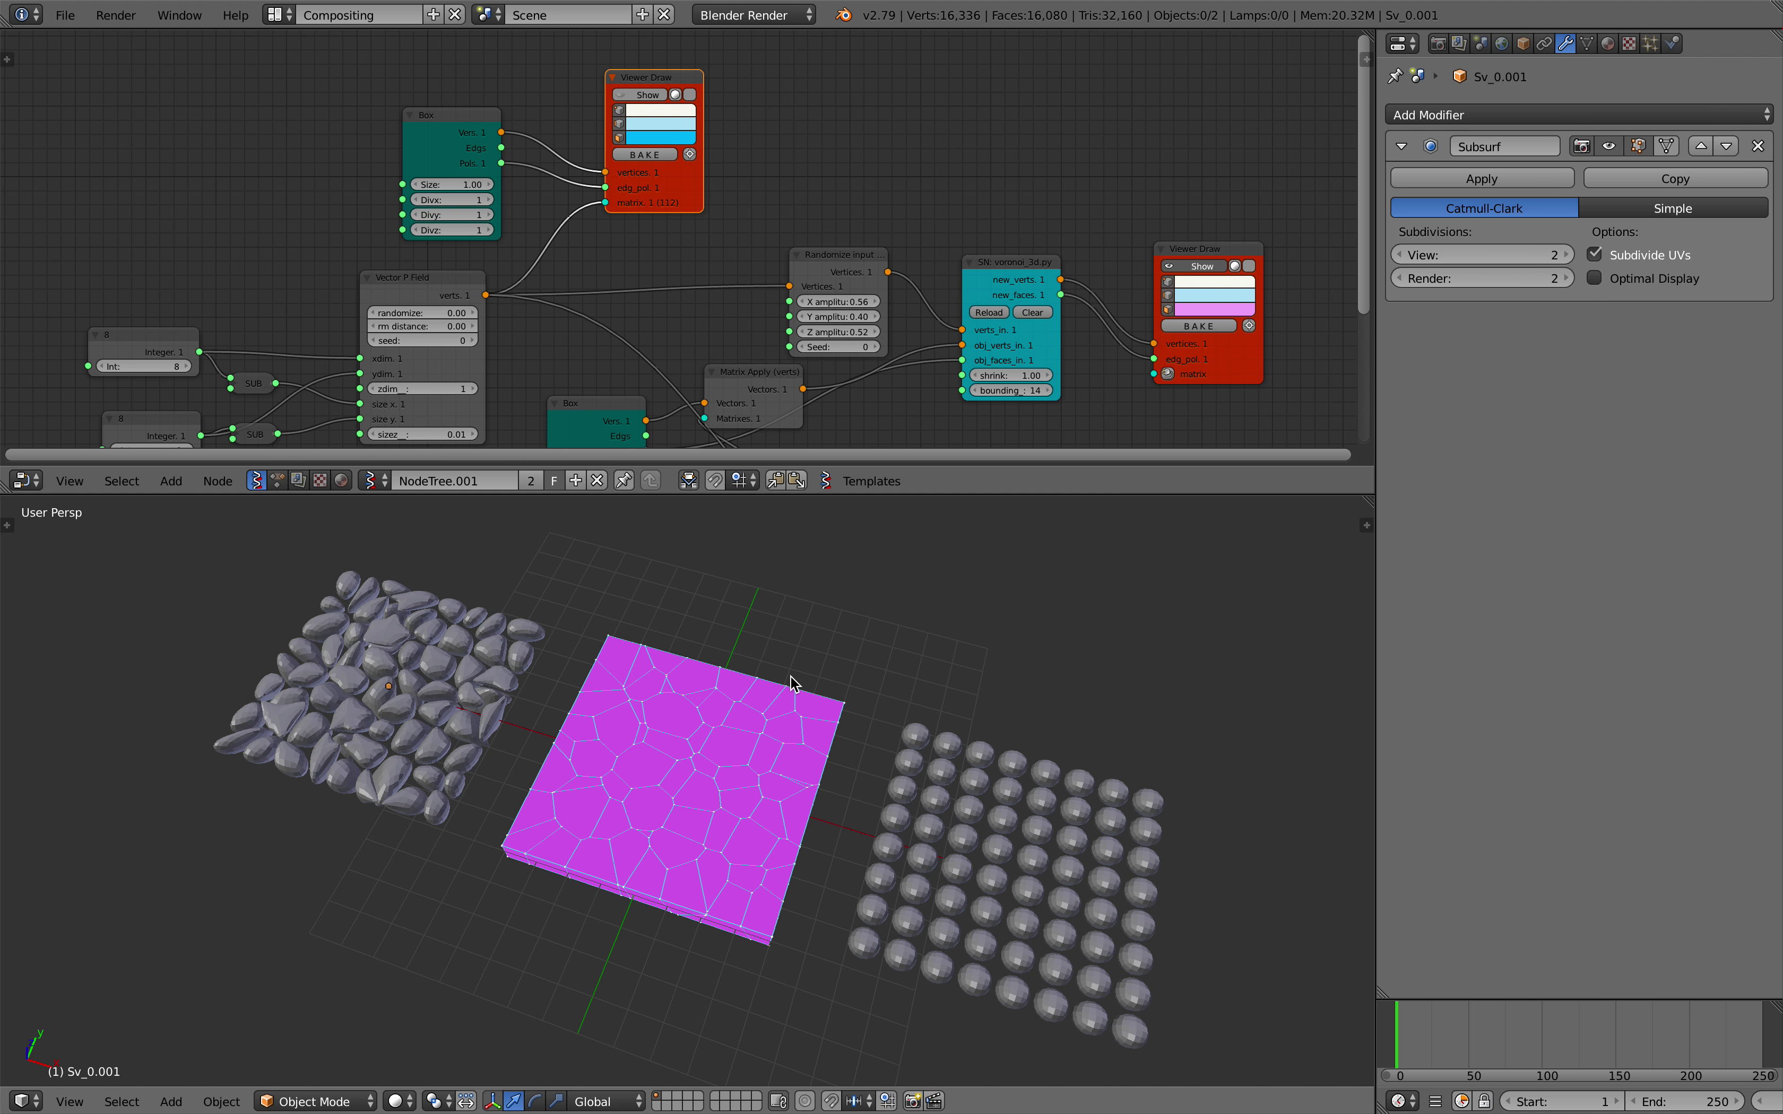